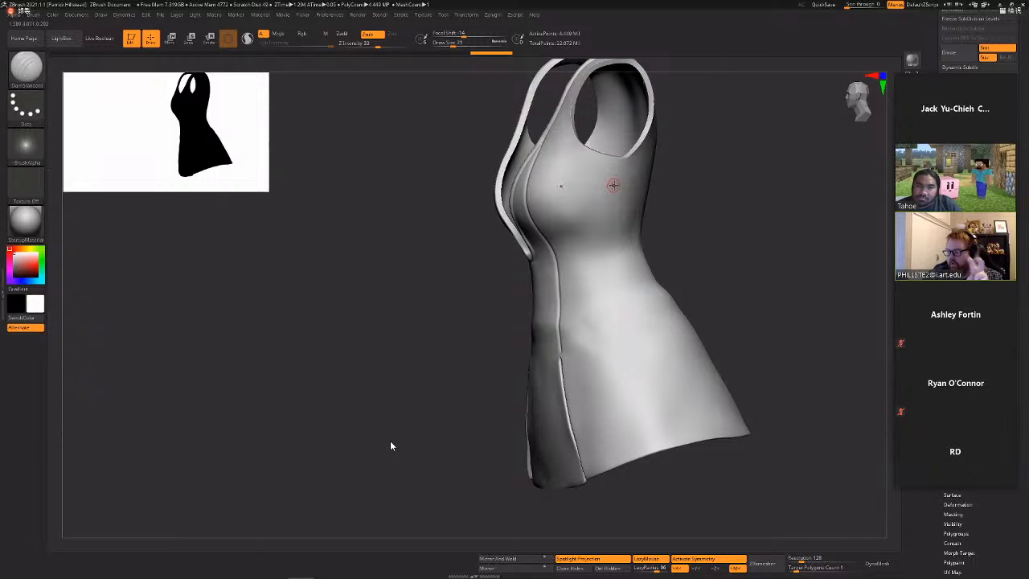
Try carving a curved, zigzagging line with the DamStandard brush from below the bust across the side of the skirt.
{"action": "mouse_move", "coordinate": [573, 221]}
{"action": "left_mouse_down"}
{"action": "mouse_move", "coordinate": [585, 277]}
{"action": "mouse_move", "coordinate": [712, 388]}
{"action": "left_mouse_up"}
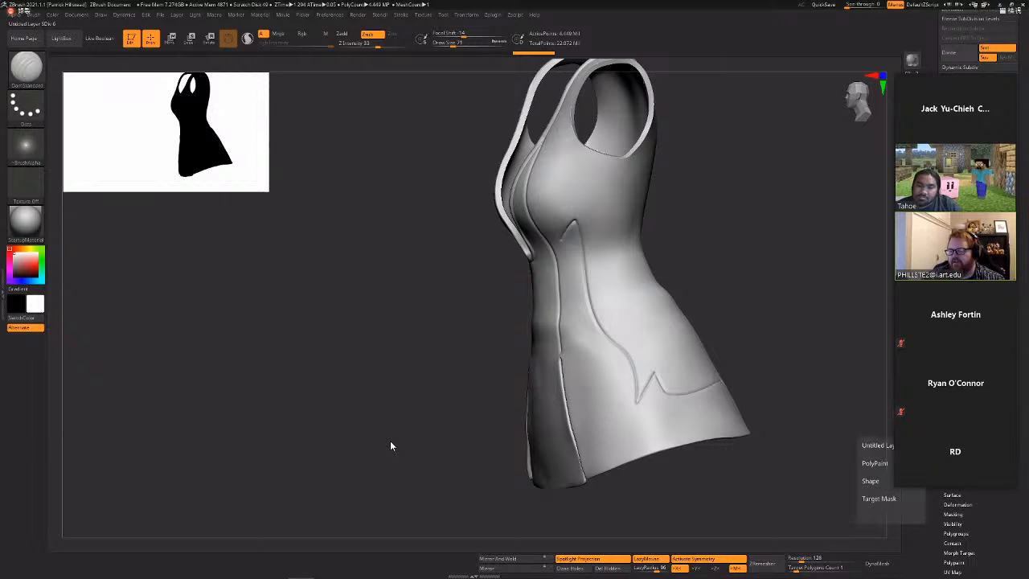
{"action": "key", "text": "ctrl+z"}
{"action": "key", "text": "ctrl+shift+z"}
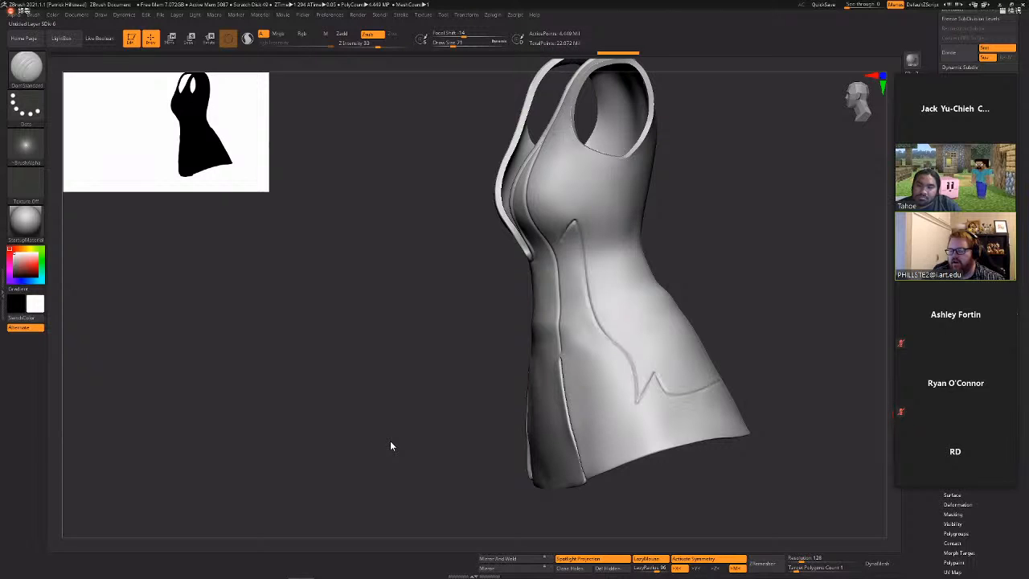
{"action": "key", "text": "ctrl+z"}
{"action": "key", "text": "ctrl+shift+z"}
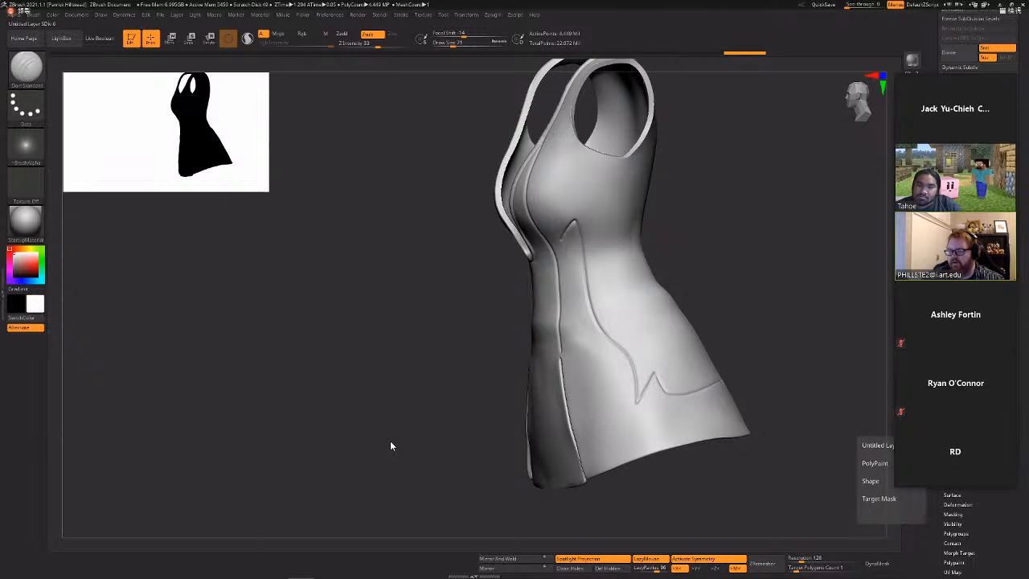
{"action": "key", "text": "ctrl+z"}
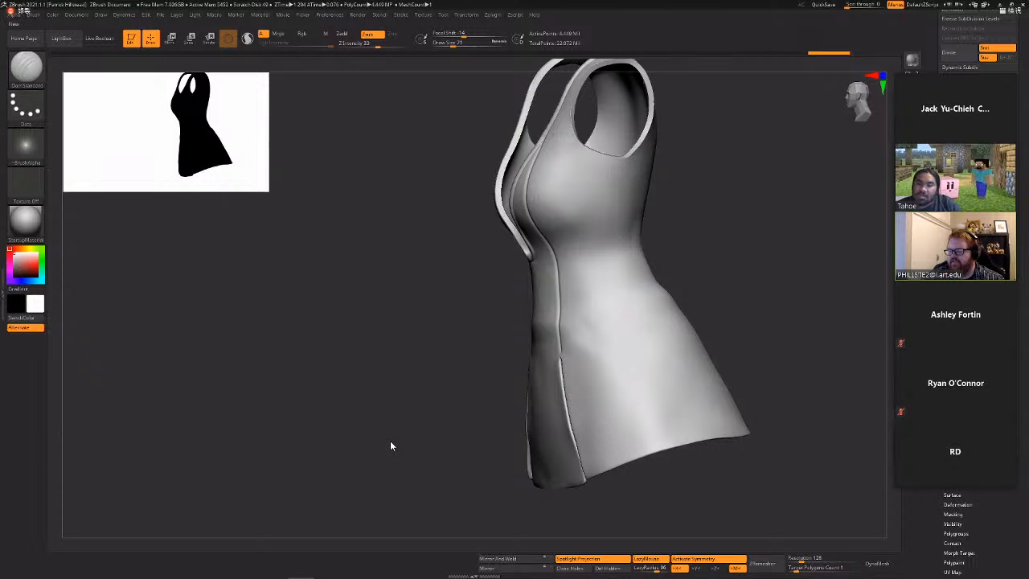
Carve a vertical seam with the DamStandard brush down the dress's side, from the armhole to the hem.
{"action": "left_click_drag", "start_coordinate": [742, 220], "coordinate": [690, 228]}
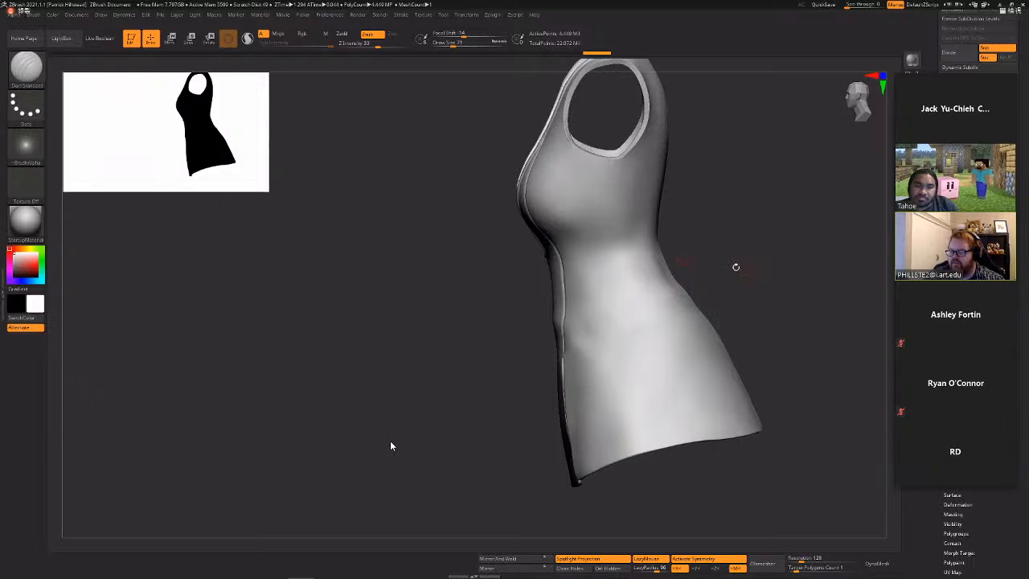
{"action": "mouse_move", "coordinate": [605, 160]}
{"action": "left_mouse_down"}
{"action": "mouse_move", "coordinate": [604, 285]}
{"action": "mouse_move", "coordinate": [668, 474]}
{"action": "mouse_move", "coordinate": [696, 495]}
{"action": "mouse_move", "coordinate": [747, 469]}
{"action": "mouse_move", "coordinate": [673, 472]}
{"action": "left_mouse_up"}
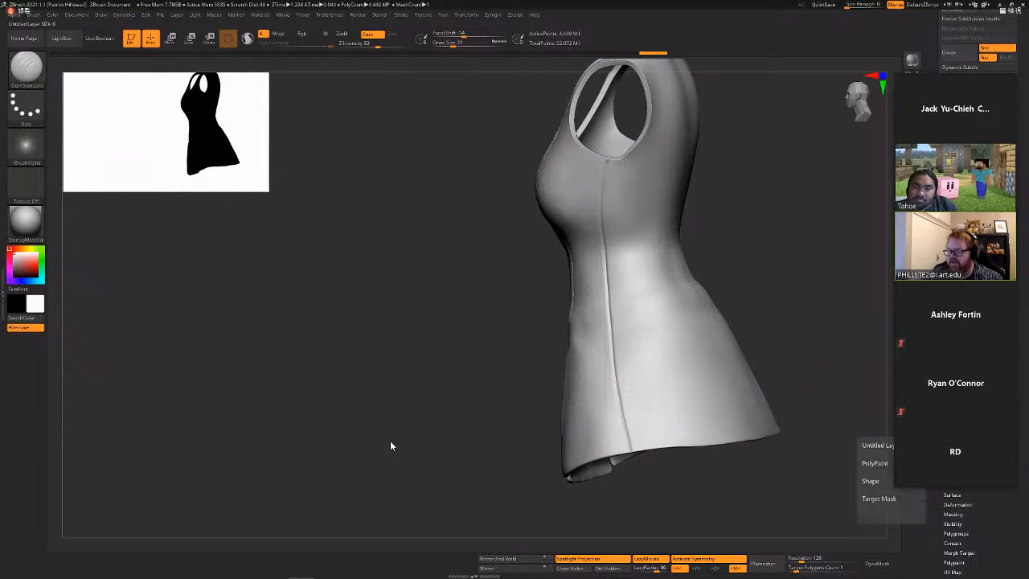
{"action": "key", "text": "ctrl+shift+z"}
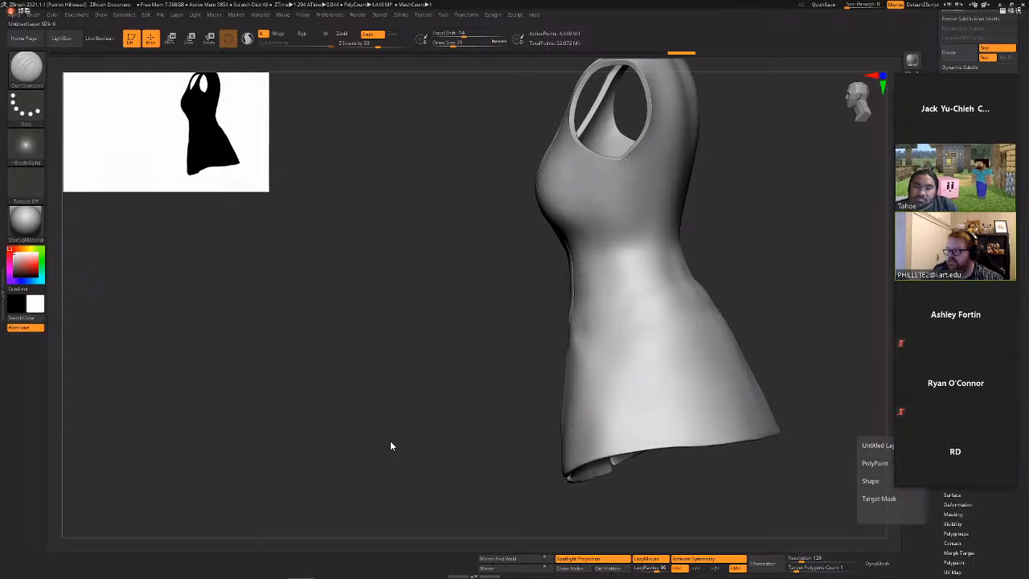
{"action": "key", "text": "ctrl+shift+z"}
{"action": "left_click_drag", "start_coordinate": [760, 274], "coordinate": [864, 282]}
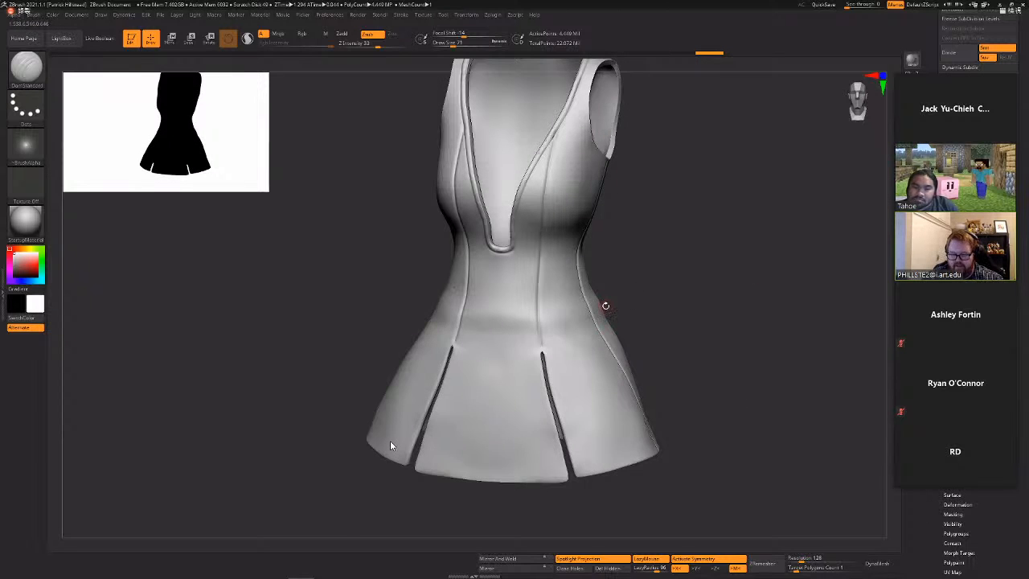
Switch to the Move brush and hide the layer that holds the dress's side seam.
{"action": "key", "text": "b"}
{"action": "key", "text": "m"}
{"action": "key", "text": "v"}
{"action": "key", "text": "space"}
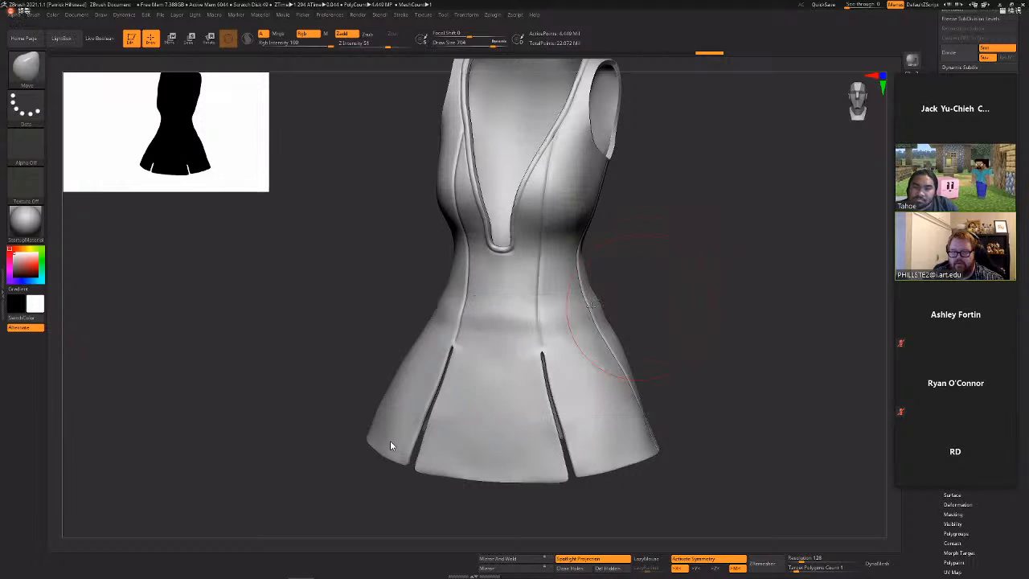
{"action": "left_click", "coordinate": [629, 281]}
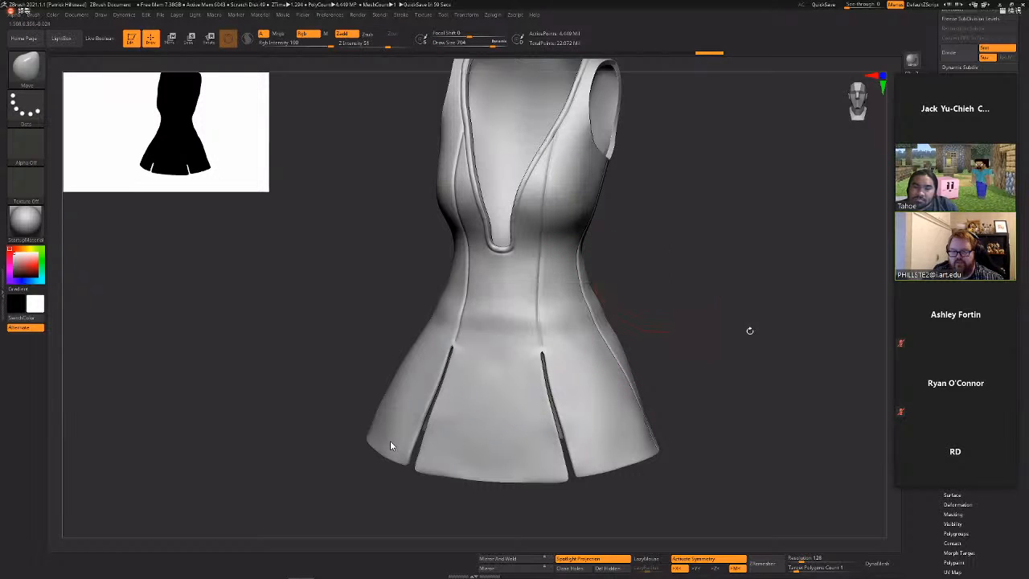
{"action": "left_click_drag", "start_coordinate": [748, 329], "coordinate": [726, 338]}
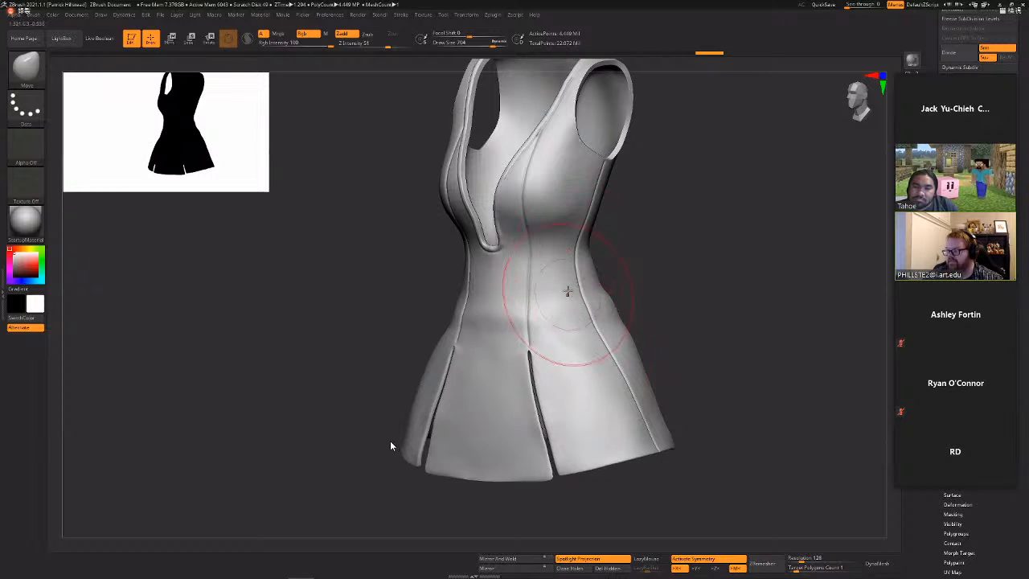
{"action": "left_click", "coordinate": [555, 265]}
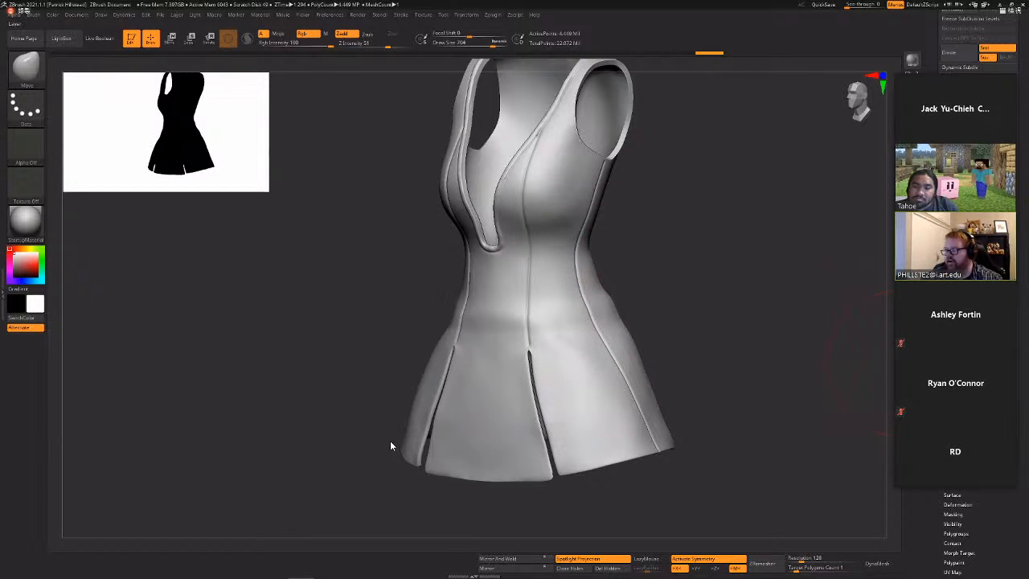
{"action": "left_click", "coordinate": [993, 442]}
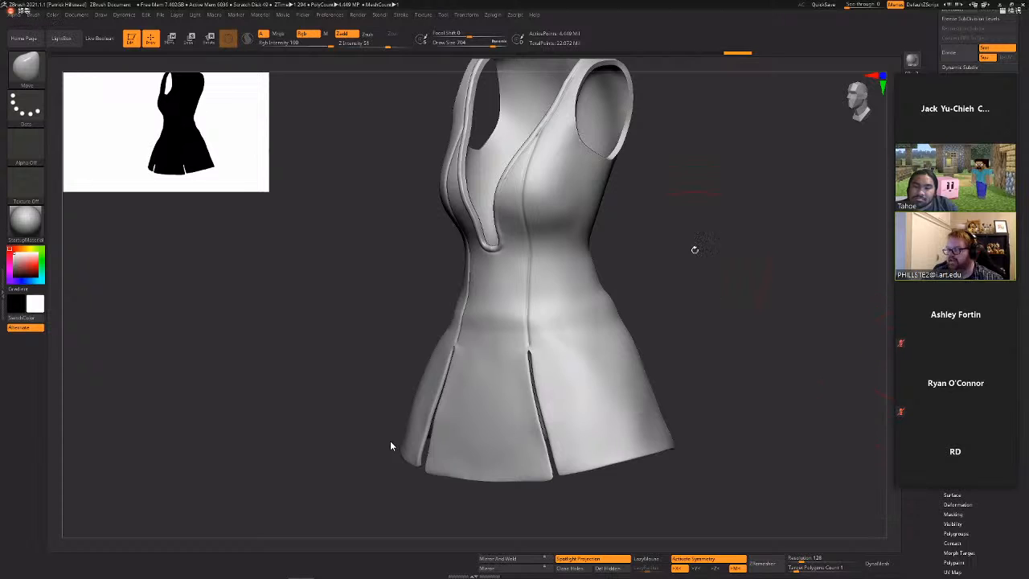
Bulge the dress's waist and hips outward with the Move brush and show the seam layer over the new shape.
{"action": "left_click_drag", "start_coordinate": [708, 258], "coordinate": [563, 298]}
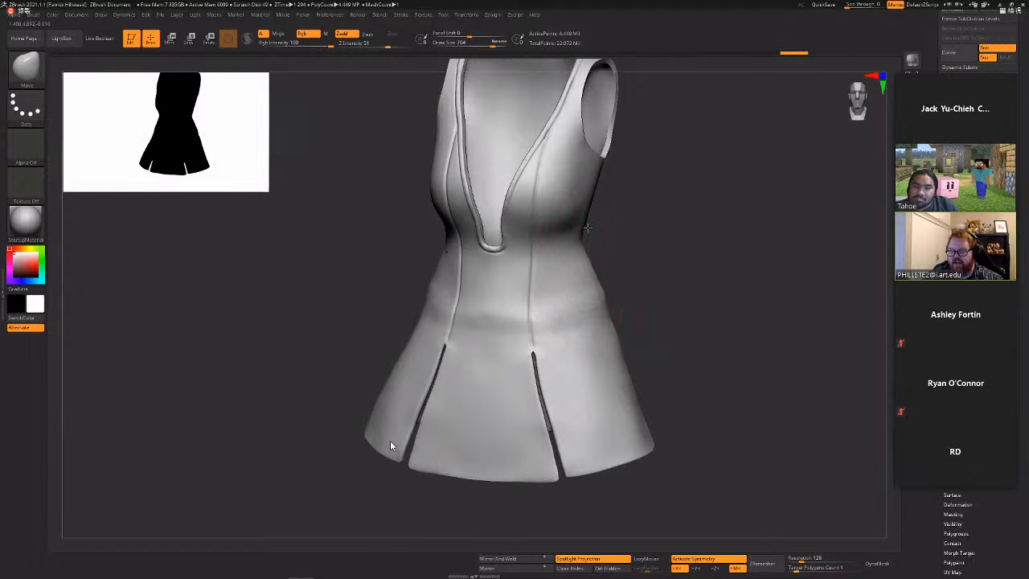
{"action": "mouse_move", "coordinate": [666, 250]}
{"action": "left_mouse_down"}
{"action": "mouse_move", "coordinate": [664, 344]}
{"action": "mouse_move", "coordinate": [600, 309]}
{"action": "left_mouse_up"}
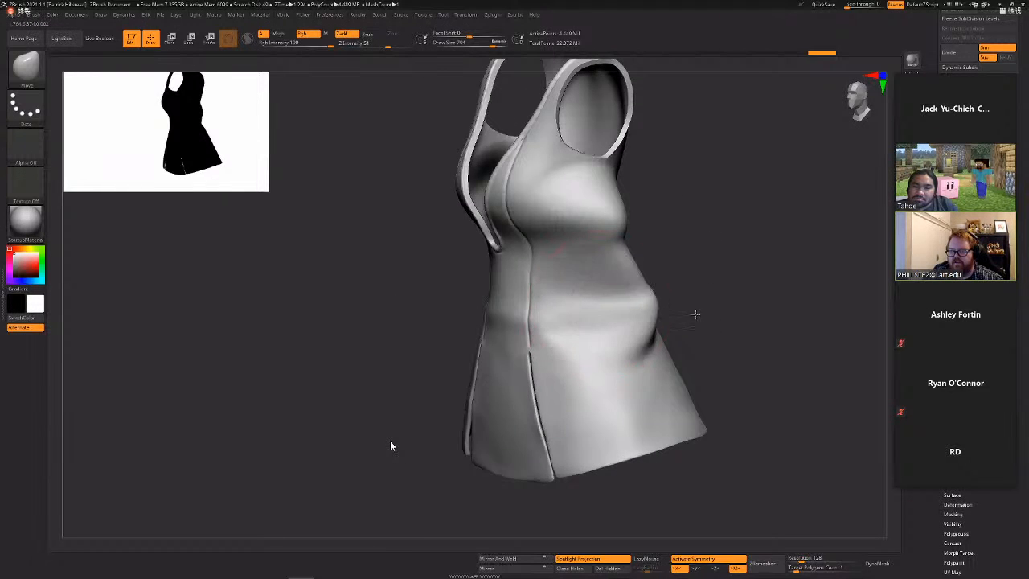
{"action": "mouse_move", "coordinate": [737, 361]}
{"action": "left_mouse_down"}
{"action": "mouse_move", "coordinate": [680, 364]}
{"action": "mouse_move", "coordinate": [700, 370]}
{"action": "mouse_move", "coordinate": [719, 358]}
{"action": "left_mouse_up"}
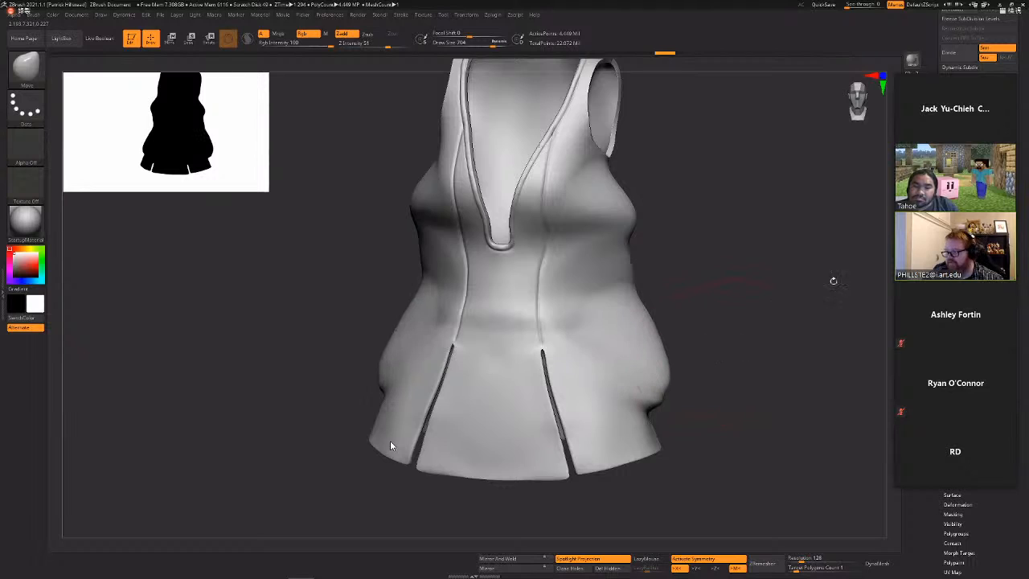
{"action": "left_click_drag", "start_coordinate": [857, 315], "coordinate": [723, 329]}
{"action": "key", "text": "ctrl+shift+z"}
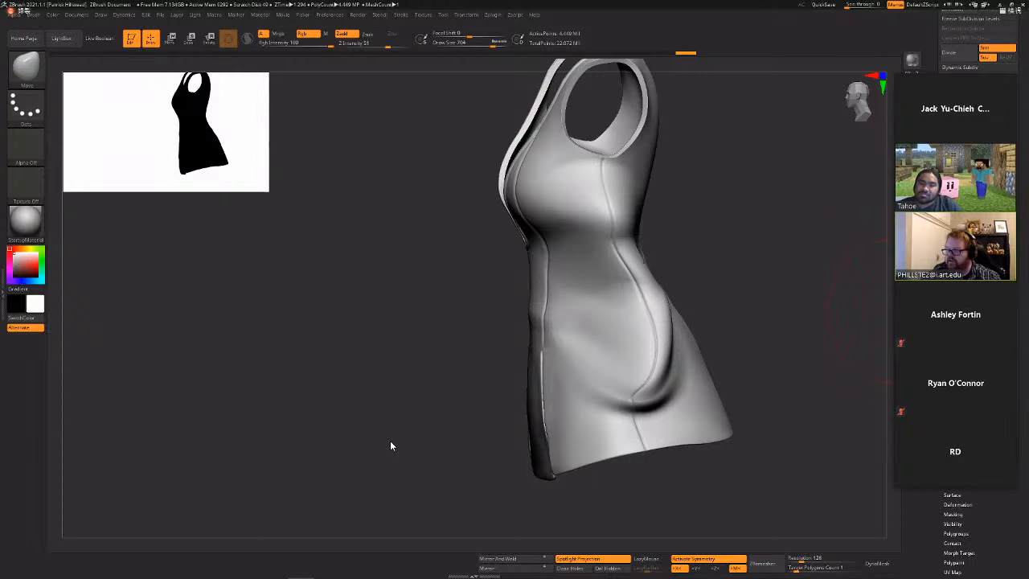
{"action": "left_click_drag", "start_coordinate": [726, 263], "coordinate": [745, 283]}
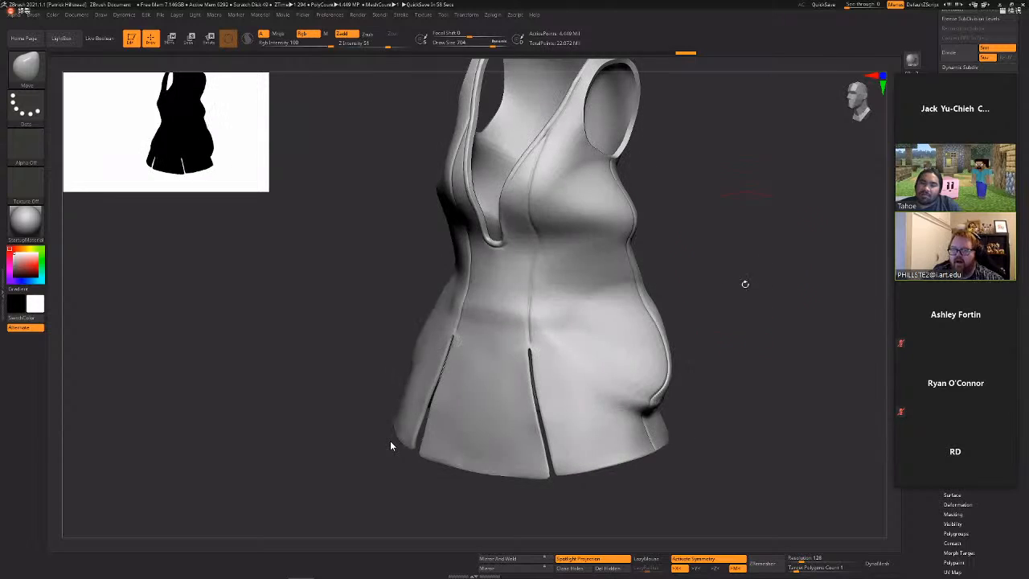
Undo the Move brush changes to the dress's waist and hips.
{"action": "key", "text": "ctrl+z"}
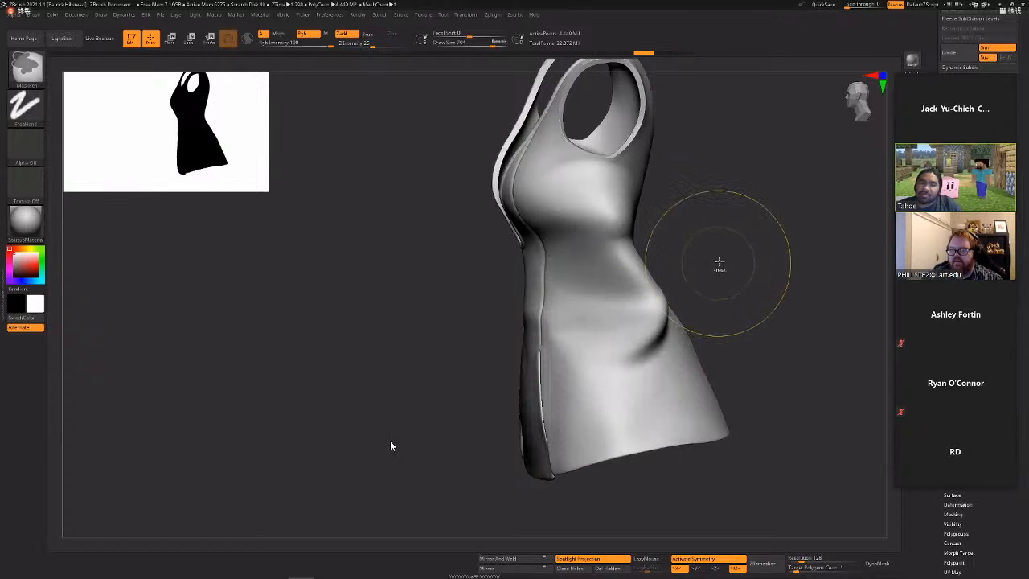
{"action": "key", "text": "ctrl+z"}
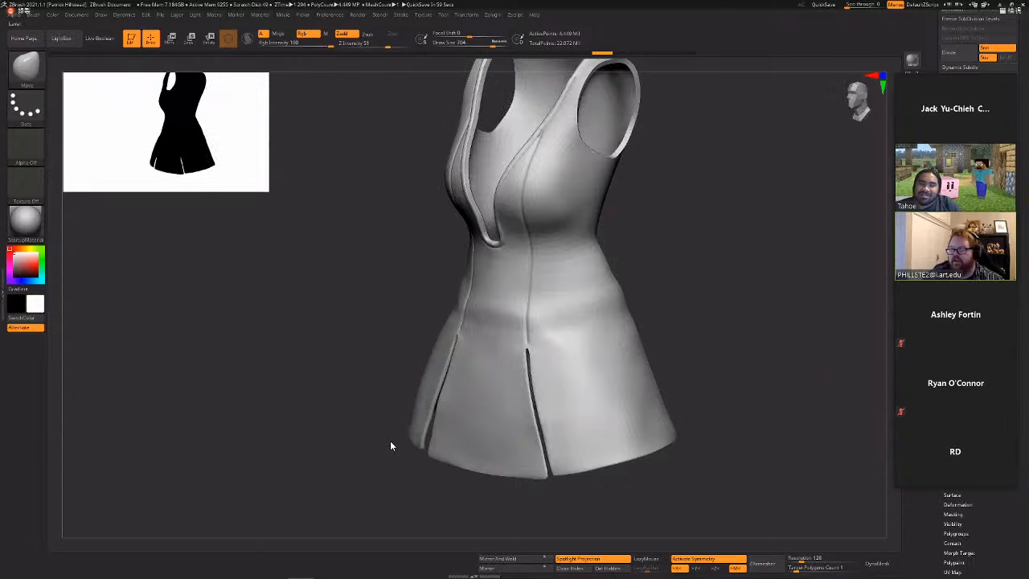
{"action": "key", "text": "ctrl+z"}
{"action": "key", "text": "ctrl+z"}
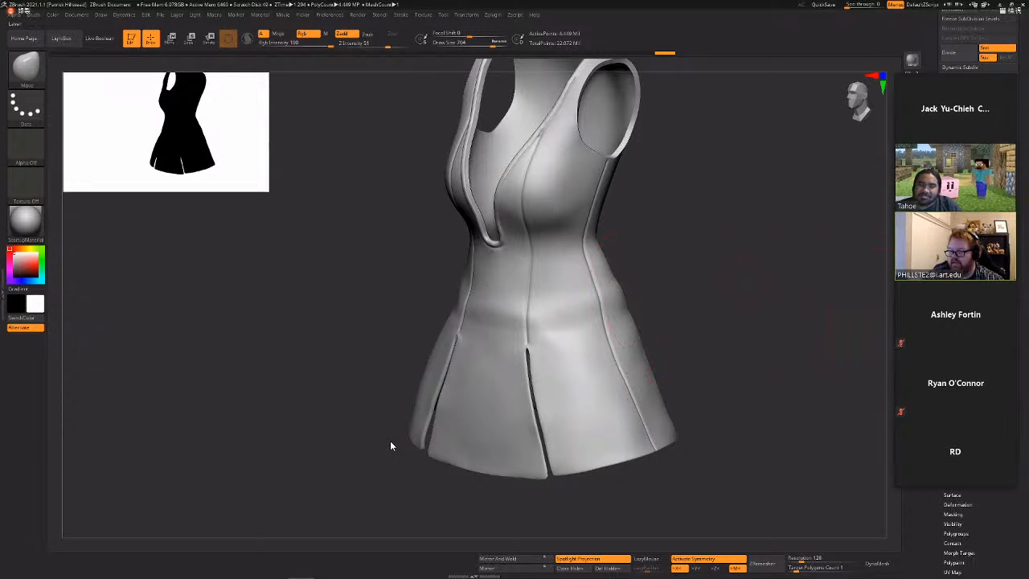
Toggle the seam layer off and on to compare the dress with and without its side seam.
{"action": "left_click", "coordinate": [563, 320]}
{"action": "left_click", "coordinate": [591, 302]}
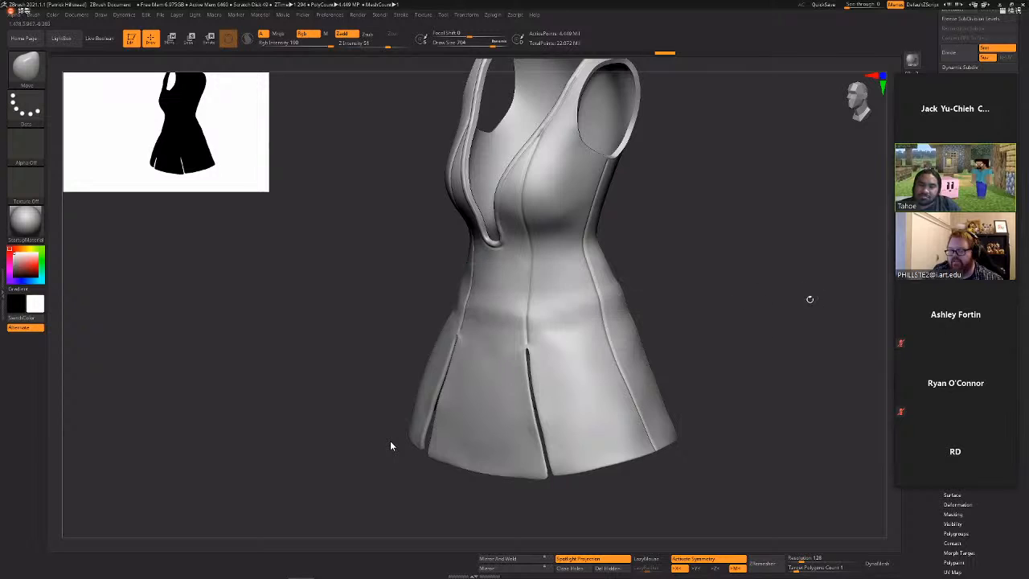
{"action": "key", "text": "ctrl+shift+z"}
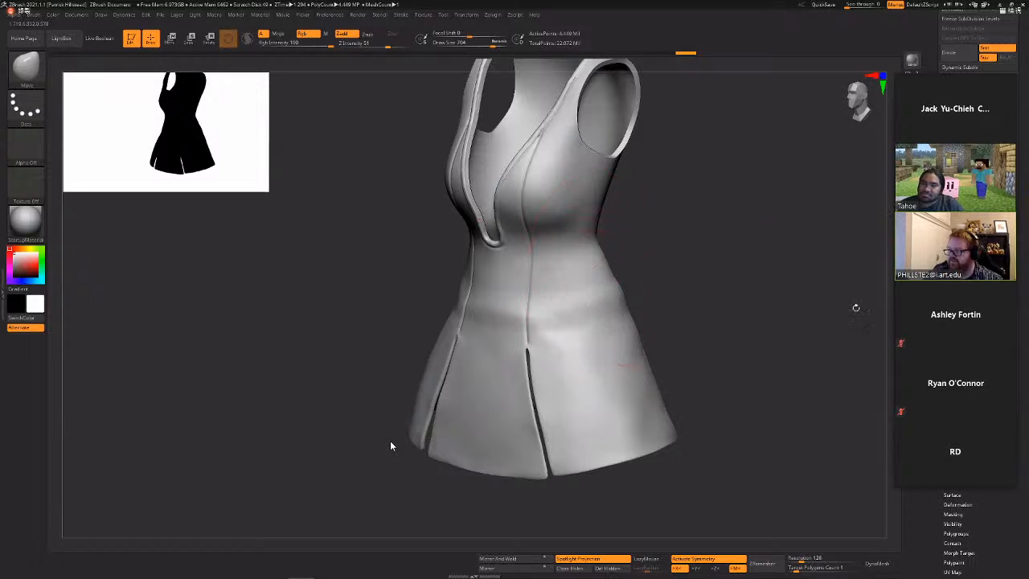
{"action": "key", "text": "ctrl+shift+z"}
{"action": "key", "text": "ctrl+shift+z"}
{"action": "key", "text": "ctrl+shift+z"}
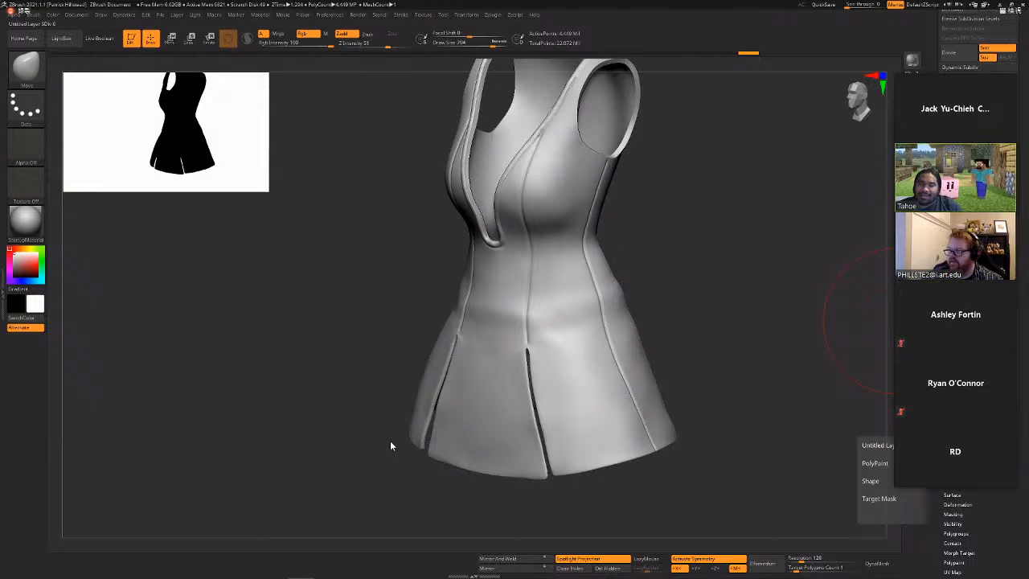
{"action": "key", "text": "ctrl+shift+z"}
Display the whole character again instead of the isolated dress.
{"action": "left_click_drag", "start_coordinate": [771, 367], "coordinate": [807, 361], "text": "shift"}
{"action": "left_click", "coordinate": [911, 443]}
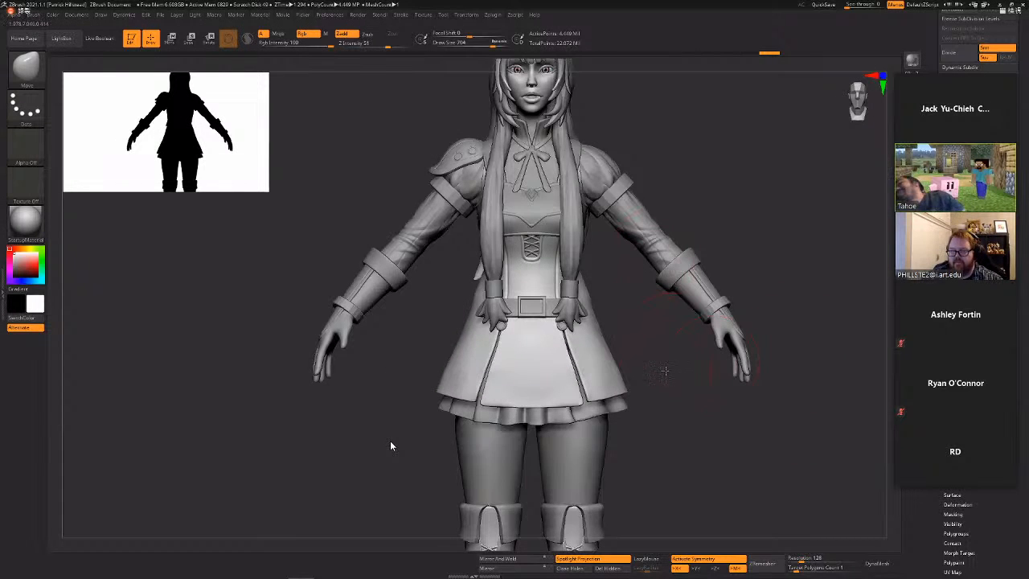
{"action": "mouse_move", "coordinate": [693, 369]}
{"action": "left_mouse_down"}
{"action": "mouse_move", "coordinate": [650, 370]}
{"action": "mouse_move", "coordinate": [684, 413]}
{"action": "mouse_move", "coordinate": [661, 349]}
{"action": "mouse_move", "coordinate": [638, 347]}
{"action": "mouse_move", "coordinate": [663, 374]}
{"action": "left_mouse_up"}
{"action": "key", "text": "ctrl+z"}
{"action": "key", "text": "ctrl+z"}
{"action": "key", "text": "ctrl+z"}
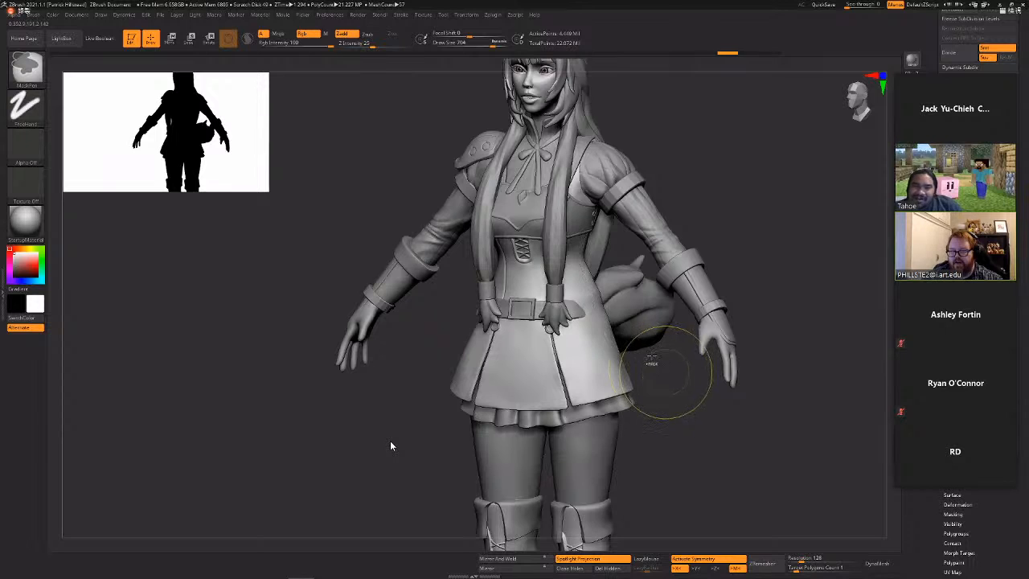
{"action": "key", "text": "ctrl+z"}
{"action": "key", "text": "ctrl+z"}
{"action": "key", "text": "ctrl+z"}
{"action": "key", "text": "ctrl+z"}
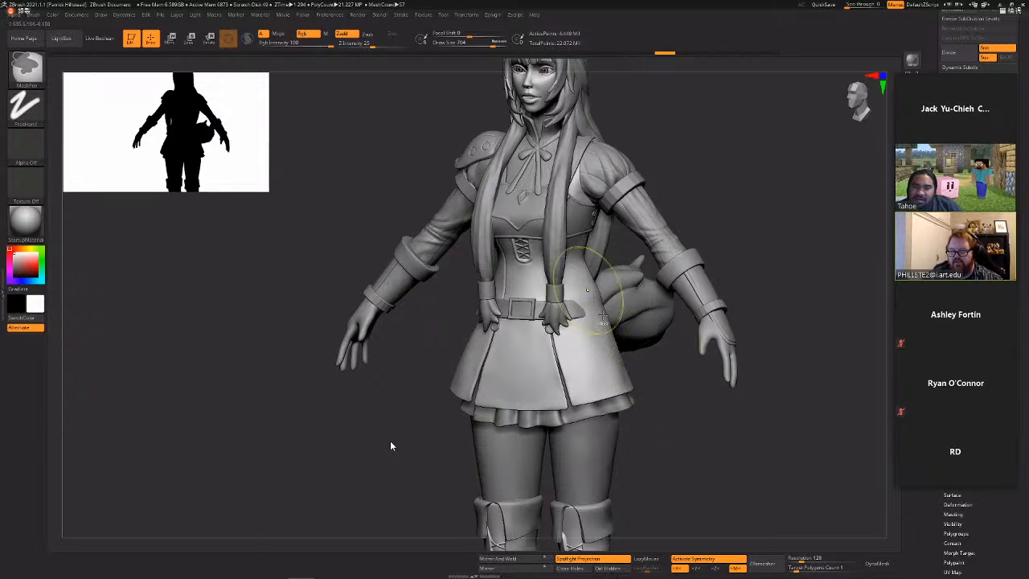
{"action": "key", "text": "ctrl+z"}
{"action": "key", "text": "ctrl+z"}
{"action": "key", "text": "ctrl+z"}
{"action": "key", "text": "ctrl+z"}
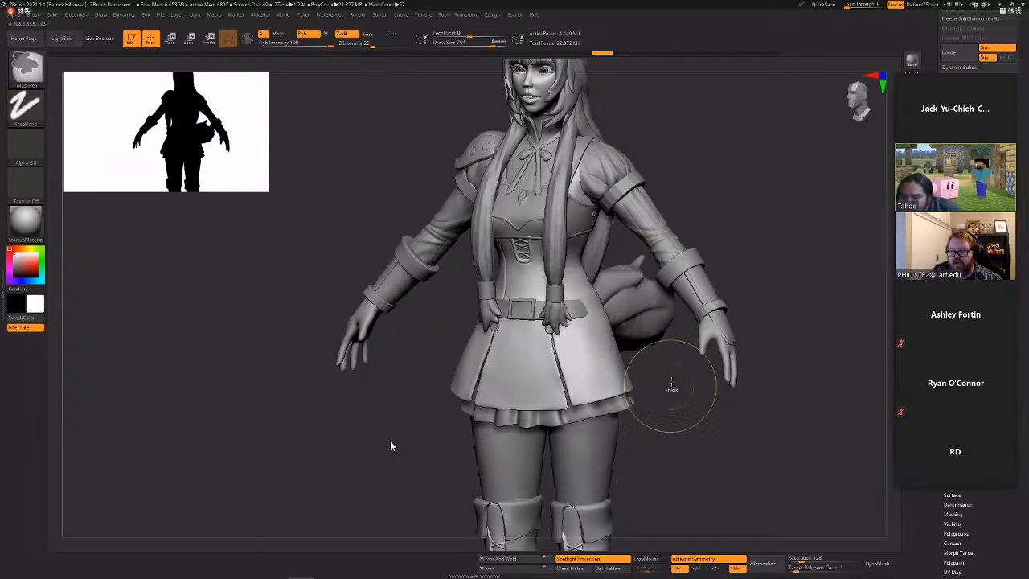
{"action": "key", "text": "ctrl+z"}
{"action": "key", "text": "ctrl+z"}
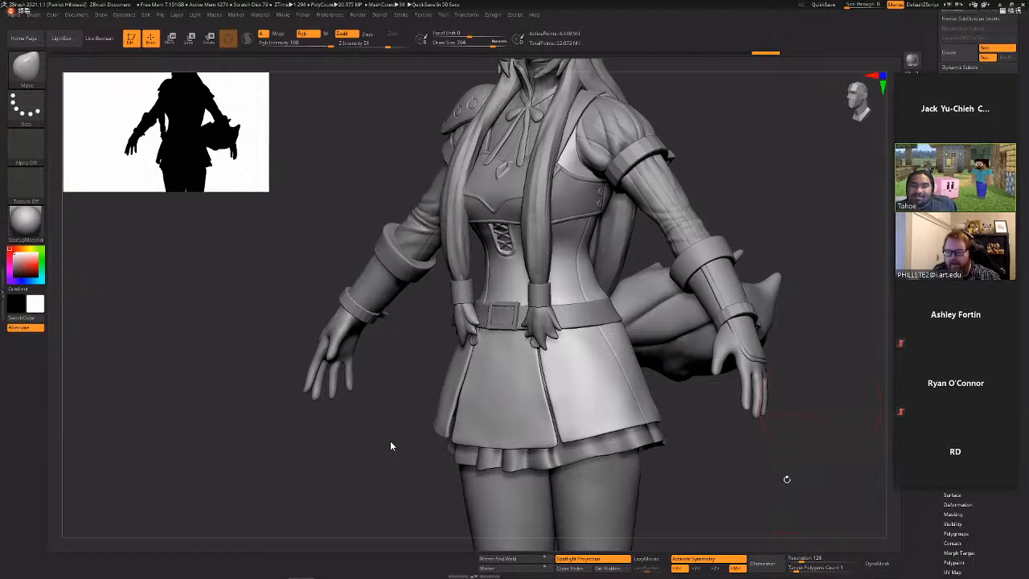
Make the character's shoulder armour the active subtool and switch to the ClayBuildup brush.
{"action": "left_click_drag", "start_coordinate": [783, 480], "coordinate": [792, 438], "text": "shift"}
{"action": "left_click_drag", "start_coordinate": [848, 417], "coordinate": [811, 418]}
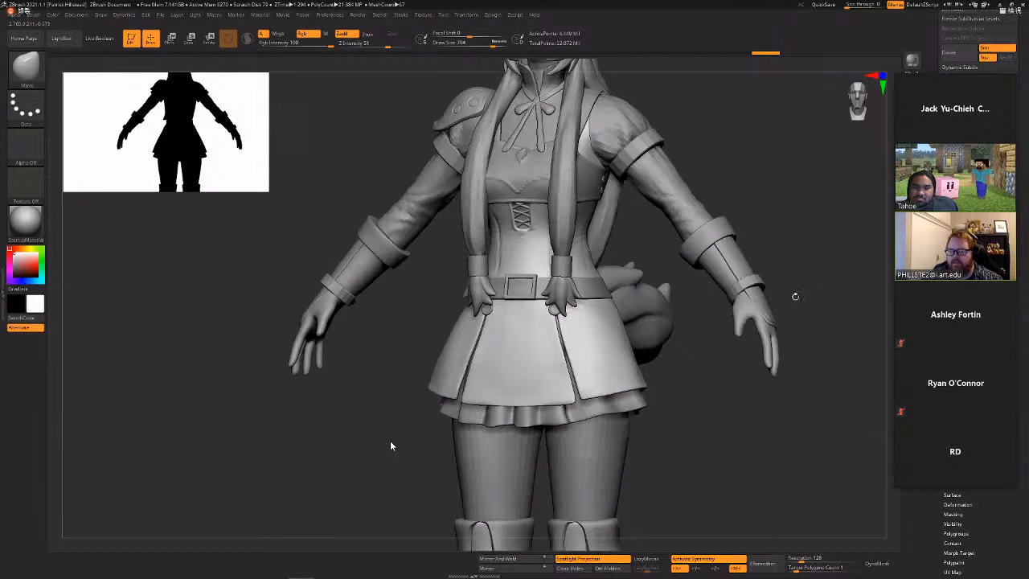
{"action": "left_click_drag", "start_coordinate": [795, 296], "coordinate": [740, 363]}
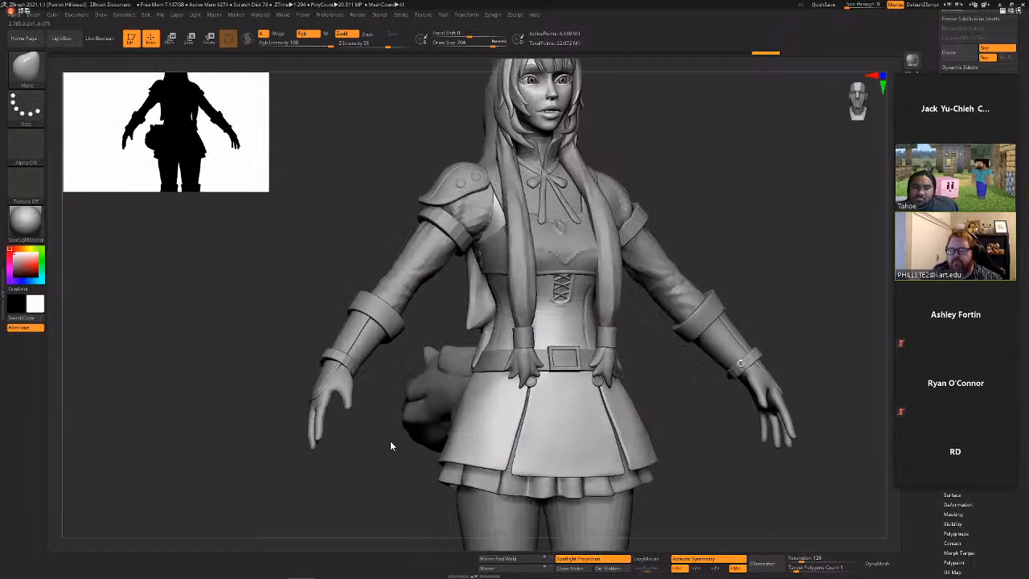
{"action": "left_click_drag", "start_coordinate": [741, 321], "coordinate": [752, 362], "text": "alt"}
{"action": "left_click_drag", "start_coordinate": [746, 233], "coordinate": [759, 326], "text": "alt"}
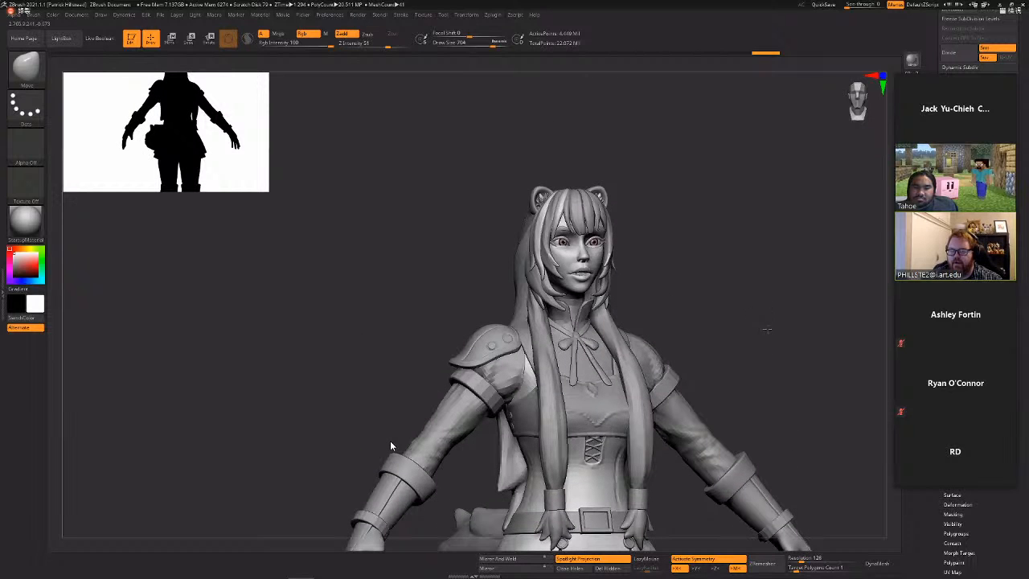
{"action": "key", "text": "b"}
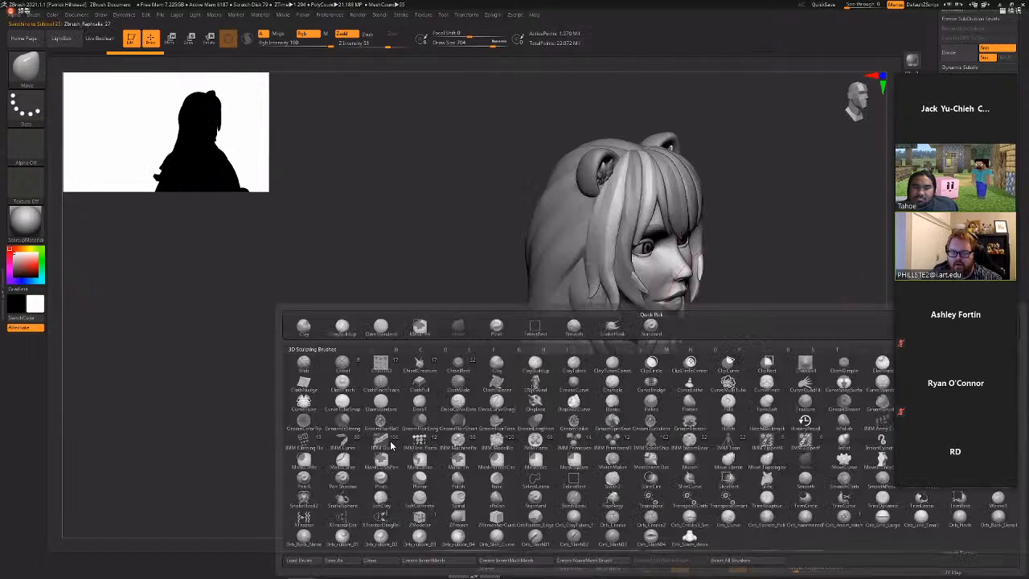
{"action": "key", "text": "c"}
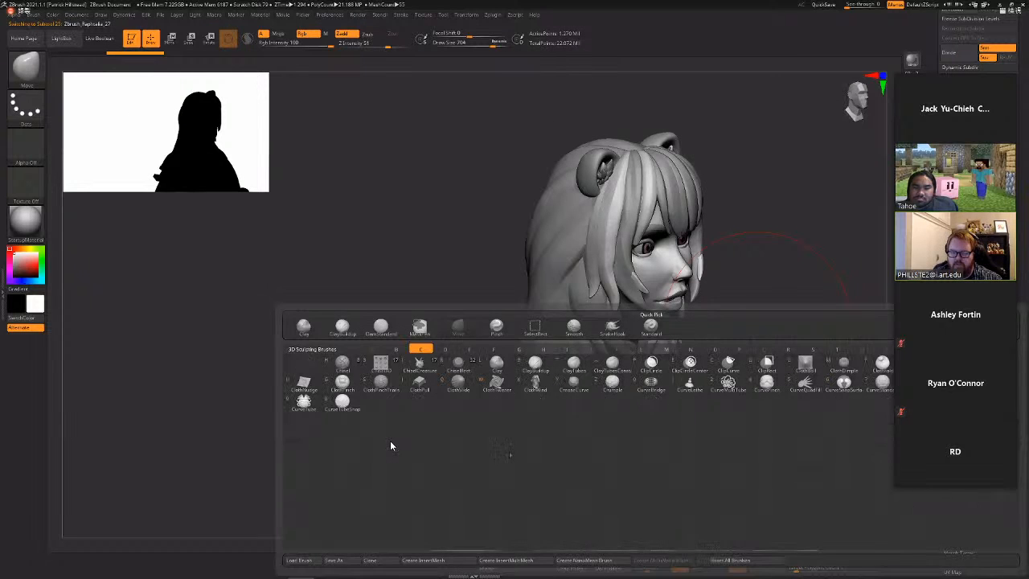
{"action": "key", "text": "b"}
{"action": "key", "text": "space"}
{"action": "left_click_drag", "start_coordinate": [751, 331], "coordinate": [738, 331]}
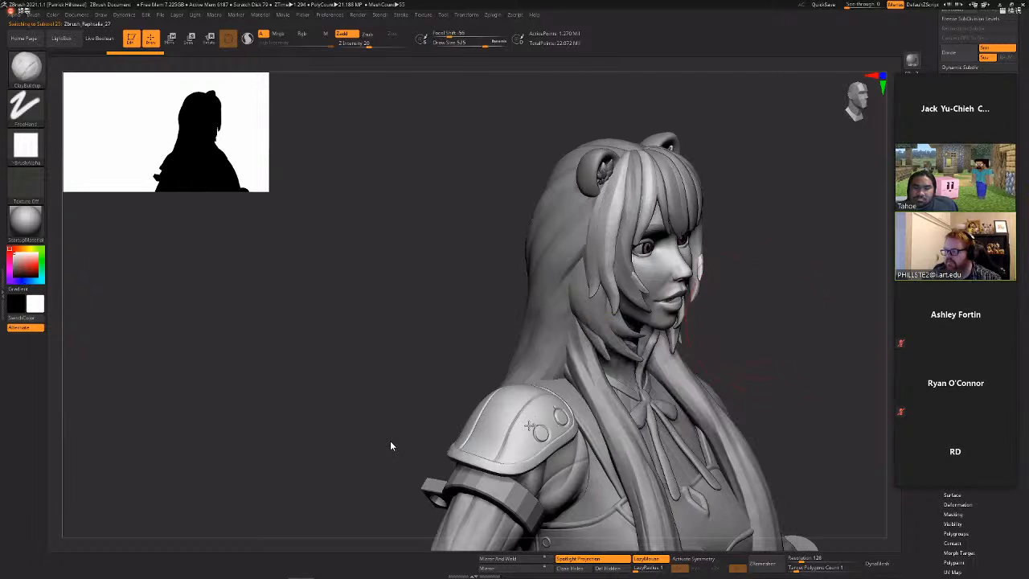
Switch to the Orb_Cracks brush and reduce its draw size for detailing the shoulder armour.
{"action": "left_click_drag", "start_coordinate": [817, 322], "coordinate": [743, 349], "text": "alt"}
{"action": "right_click_drag", "start_coordinate": [532, 381], "coordinate": [537, 386], "text": "ctrl"}
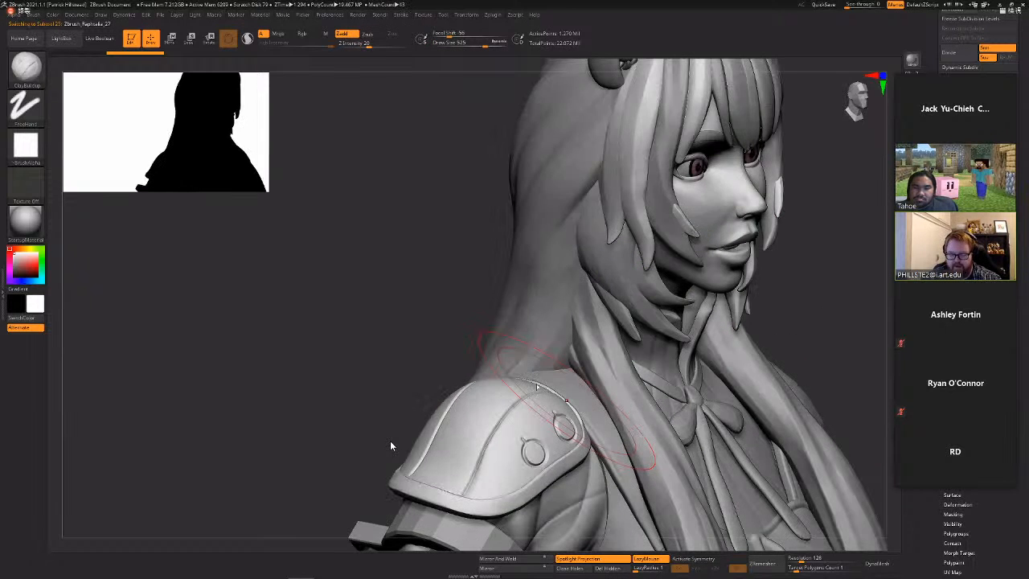
{"action": "key", "text": "b"}
{"action": "key", "text": "o"}
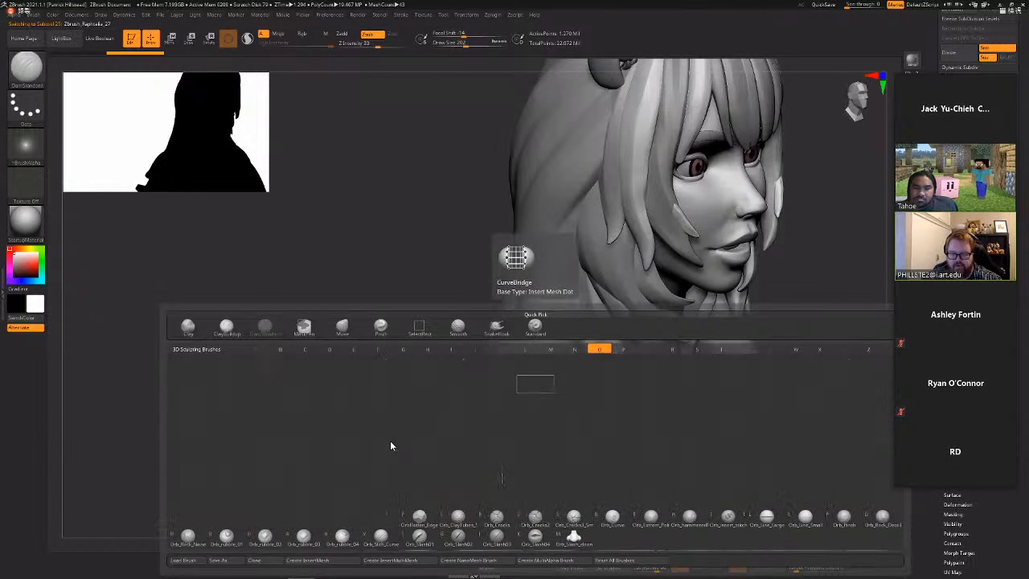
{"action": "key", "text": "c"}
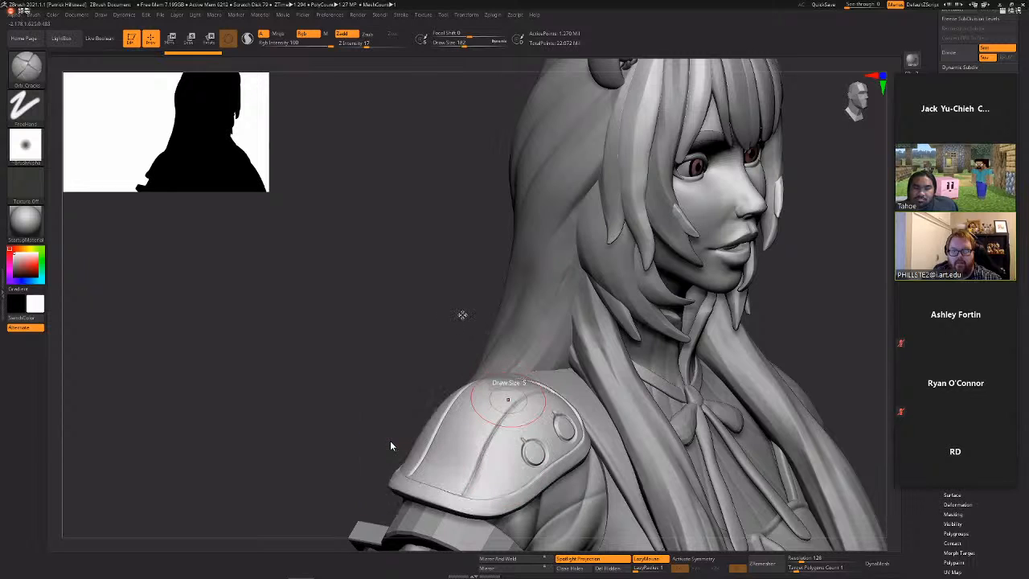
{"action": "mouse_move", "coordinate": [475, 292]}
{"action": "left_mouse_down"}
{"action": "mouse_move", "coordinate": [429, 346]}
{"action": "mouse_move", "coordinate": [467, 294]}
{"action": "left_mouse_up"}
{"action": "key", "text": "space"}
{"action": "key", "text": "space"}
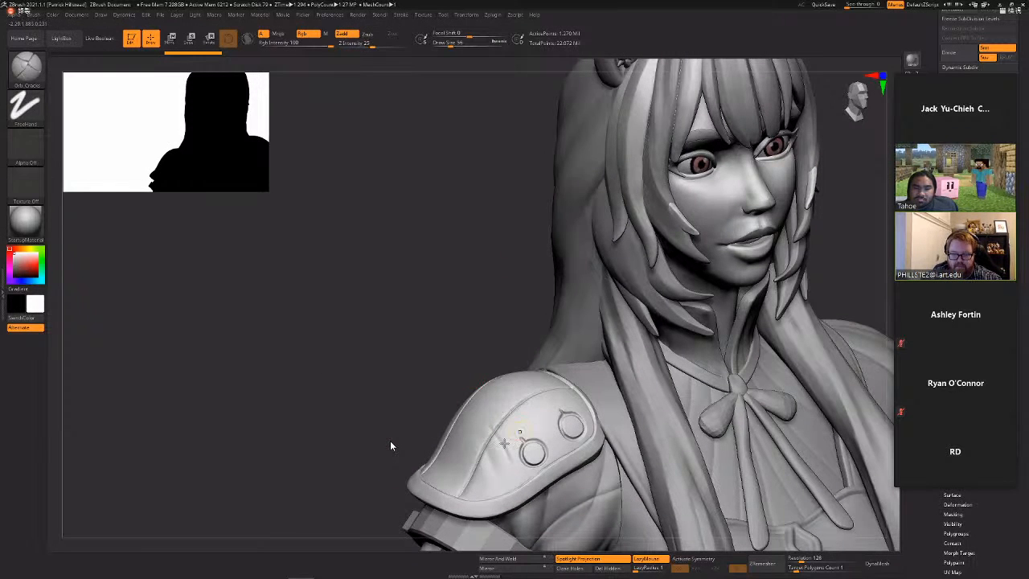
Try carving small cracks across the centre seam and rim of the shoulder armour with the Orb_Cracks brush.
{"action": "key", "text": "ctrl+z"}
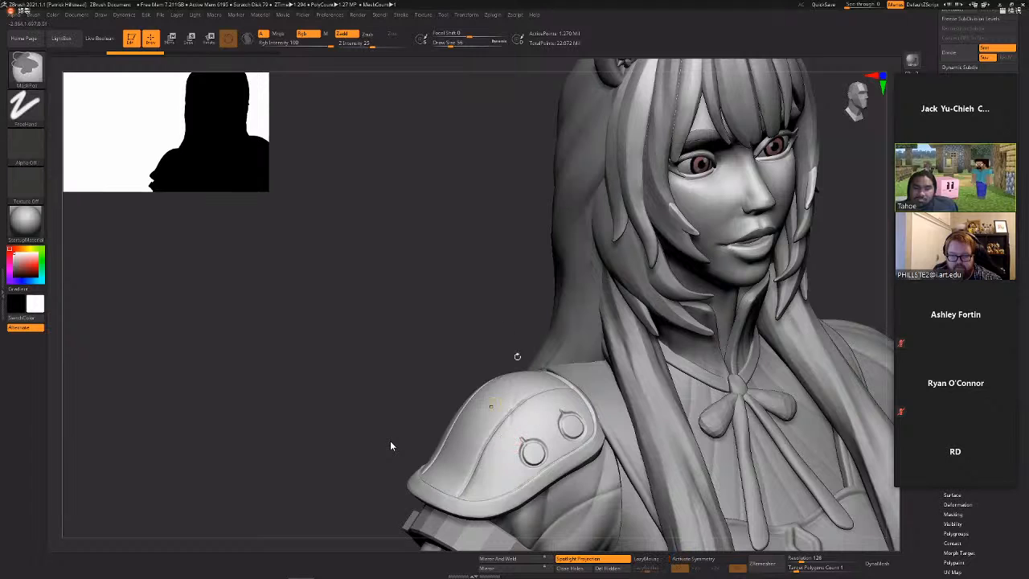
{"action": "key", "text": "space"}
{"action": "left_click", "coordinate": [527, 416]}
{"action": "right_click_drag", "start_coordinate": [526, 374], "coordinate": [523, 393]}
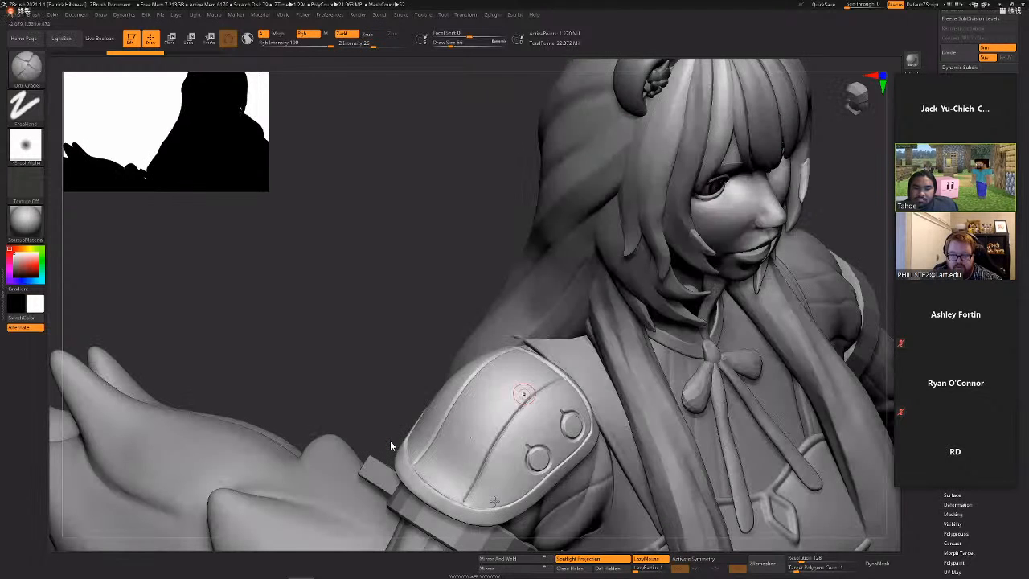
{"action": "left_click_drag", "start_coordinate": [523, 394], "coordinate": [527, 435]}
{"action": "left_click_drag", "start_coordinate": [480, 478], "coordinate": [472, 492]}
{"action": "mouse_move", "coordinate": [611, 394]}
{"action": "right_mouse_down"}
{"action": "mouse_move", "coordinate": [564, 388]}
{"action": "mouse_move", "coordinate": [569, 402]}
{"action": "right_mouse_up"}
{"action": "mouse_move", "coordinate": [568, 376]}
{"action": "left_mouse_down"}
{"action": "mouse_move", "coordinate": [565, 426]}
{"action": "mouse_move", "coordinate": [561, 395]}
{"action": "left_mouse_up"}
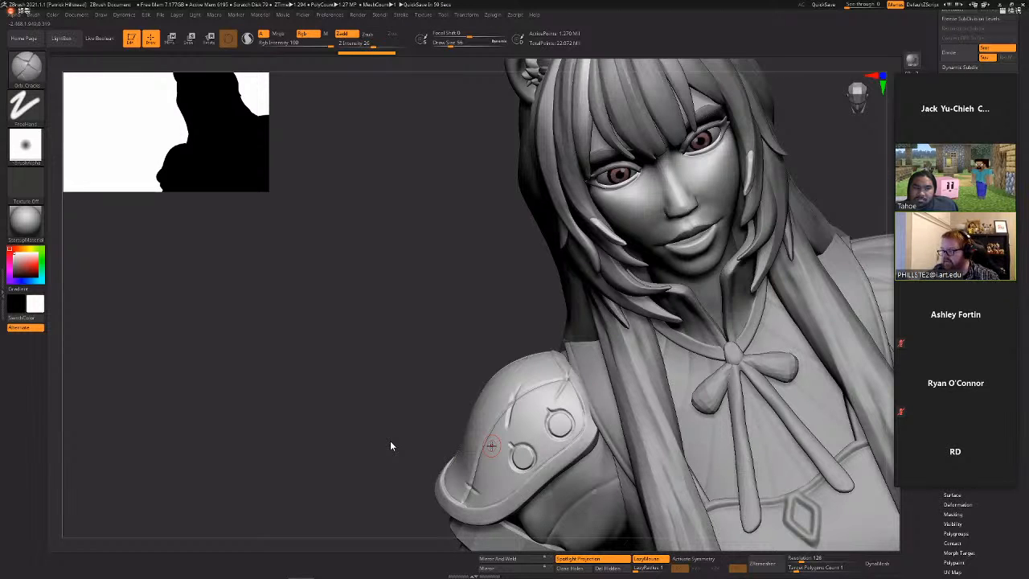
{"action": "left_click_drag", "start_coordinate": [507, 400], "coordinate": [510, 408]}
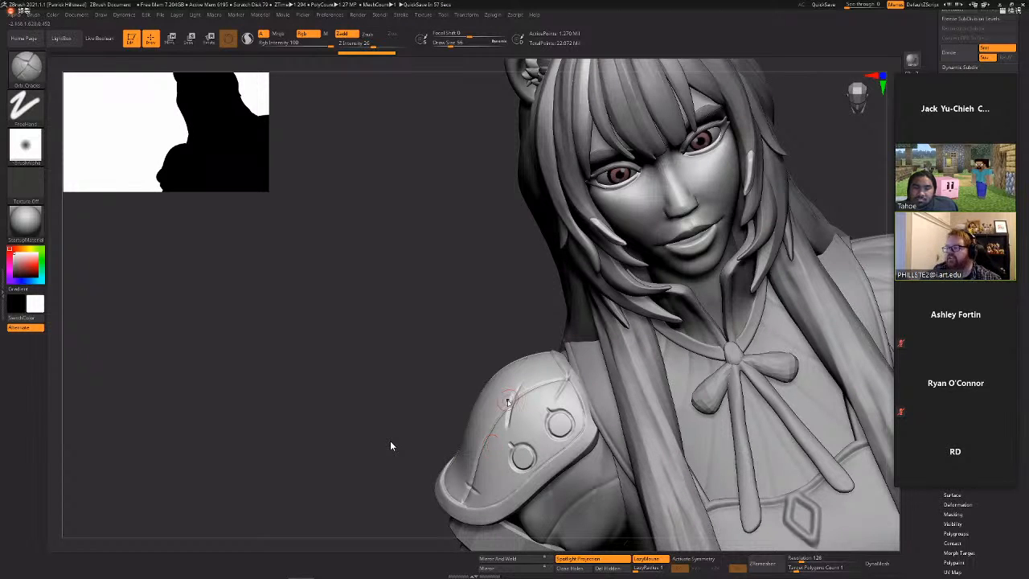
{"action": "mouse_move", "coordinate": [480, 220]}
{"action": "left_mouse_down"}
{"action": "mouse_move", "coordinate": [534, 220]}
{"action": "mouse_move", "coordinate": [501, 218]}
{"action": "left_mouse_up"}
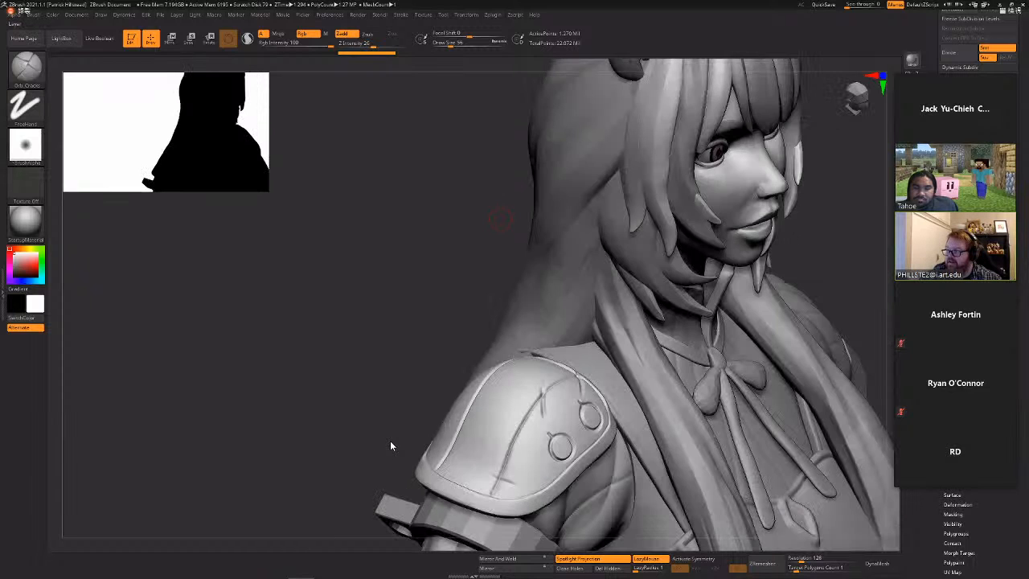
Undo the crack strokes on the shoulder armour.
{"action": "key", "text": "ctrl"}
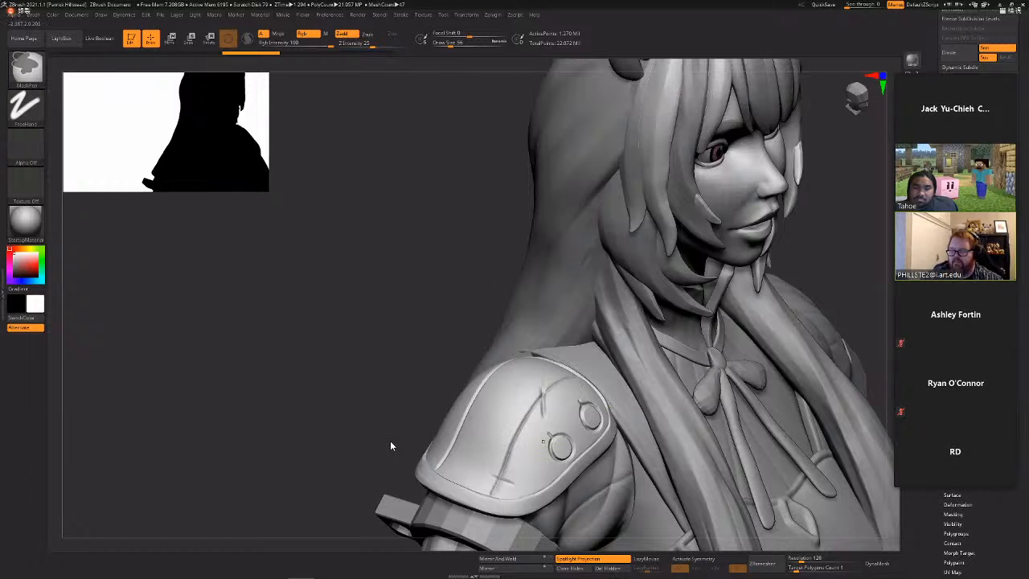
{"action": "key", "text": "ctrl+z"}
{"action": "key", "text": "ctrl+z"}
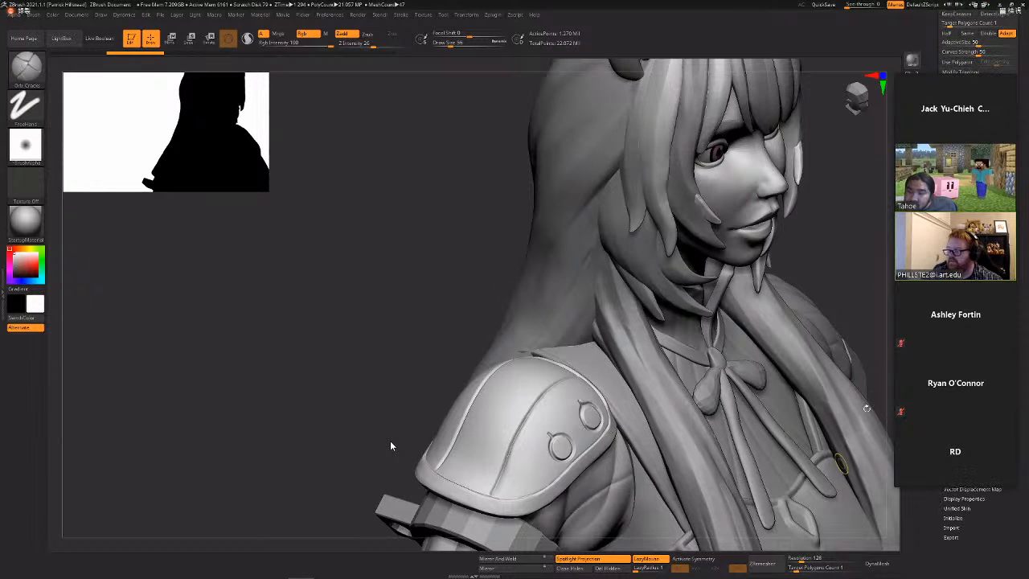
Store a morph target for the shoulder armour and carve crossing cracks along its centre seam.
{"action": "left_click", "coordinate": [965, 474]}
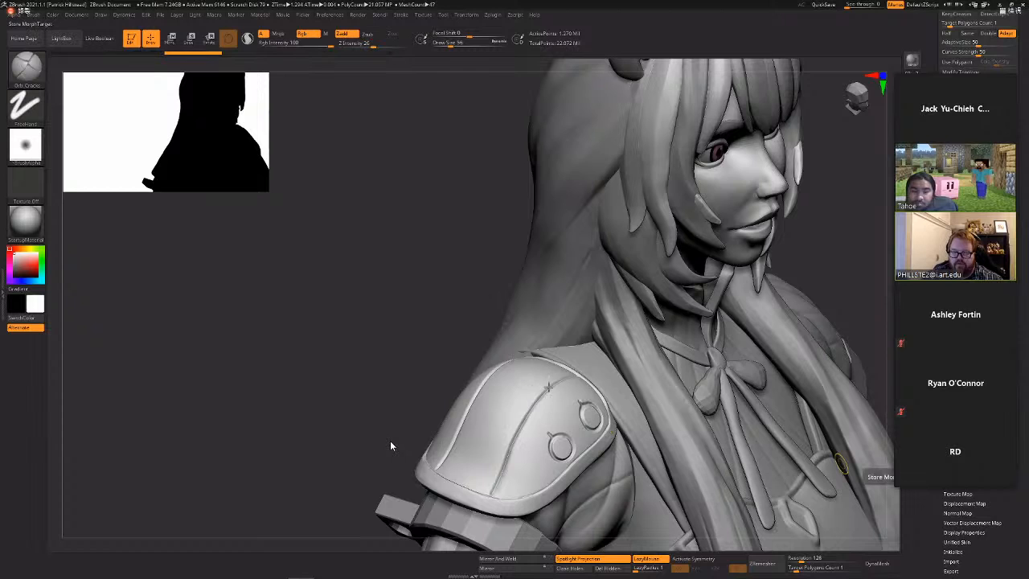
{"action": "left_click_drag", "start_coordinate": [507, 426], "coordinate": [517, 446]}
{"action": "mouse_move", "coordinate": [530, 389]}
{"action": "left_mouse_down"}
{"action": "mouse_move", "coordinate": [547, 433]}
{"action": "mouse_move", "coordinate": [554, 400]}
{"action": "left_mouse_up"}
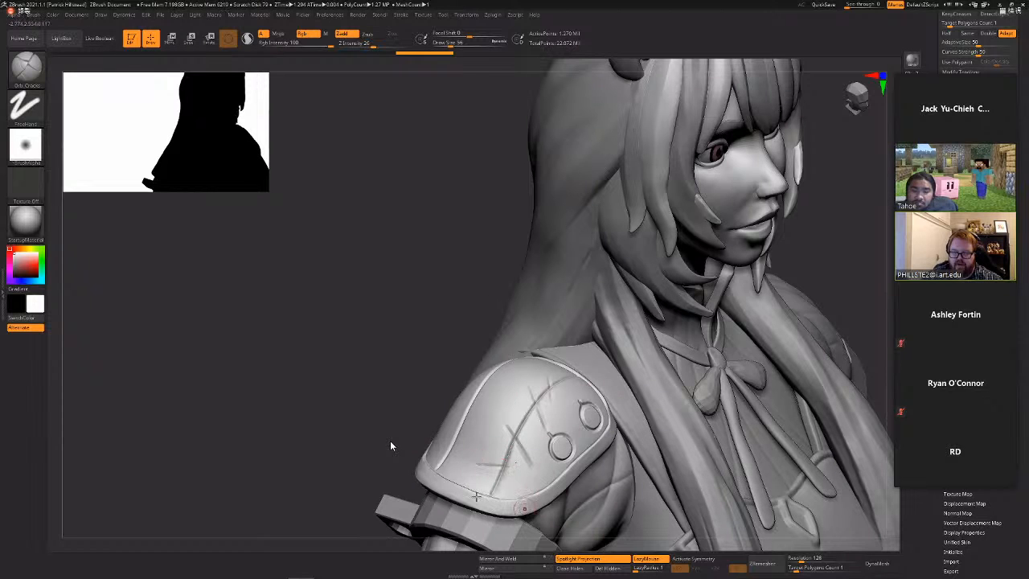
{"action": "key", "text": "ctrl+z"}
{"action": "left_click_drag", "start_coordinate": [442, 464], "coordinate": [446, 465]}
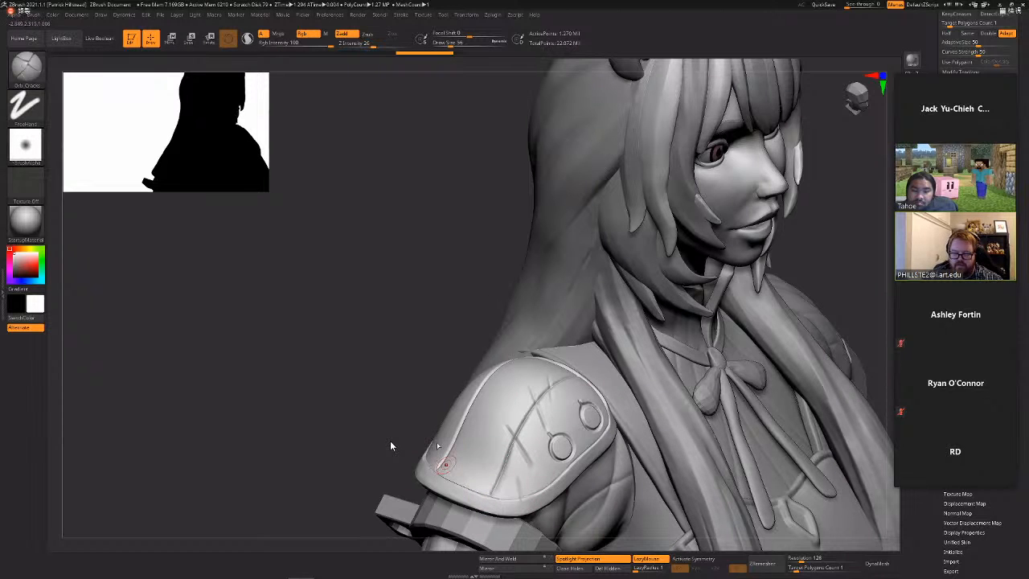
Wear down the edges around the cracks and rim of the shoulder armour with the TrimDynamic brush.
{"action": "key", "text": "b"}
{"action": "key", "text": "t"}
{"action": "key", "text": "d"}
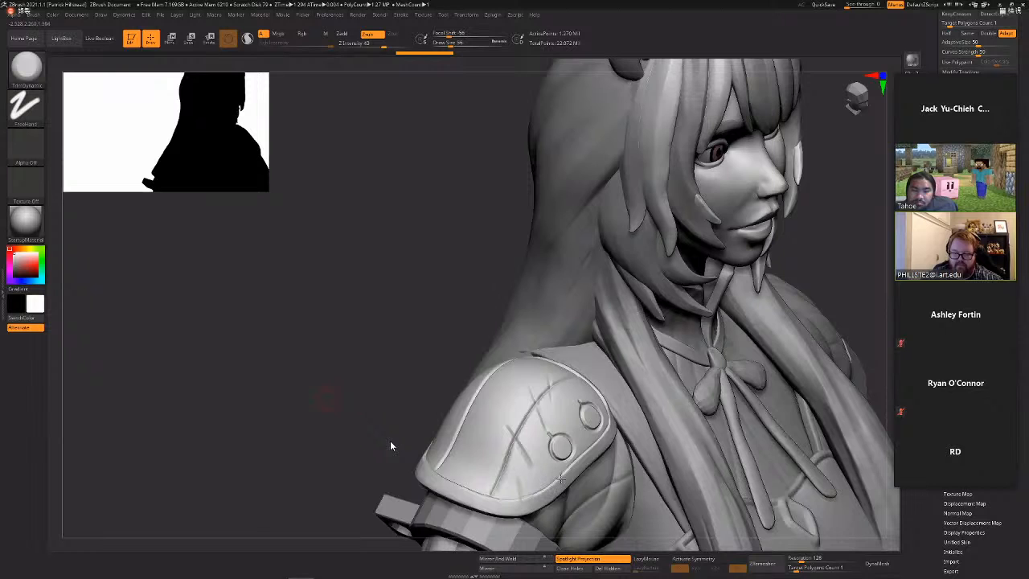
{"action": "mouse_move", "coordinate": [565, 443]}
{"action": "right_mouse_down"}
{"action": "mouse_move", "coordinate": [596, 406]}
{"action": "mouse_move", "coordinate": [618, 419]}
{"action": "mouse_move", "coordinate": [601, 454]}
{"action": "mouse_move", "coordinate": [613, 449]}
{"action": "mouse_move", "coordinate": [576, 438]}
{"action": "right_mouse_up"}
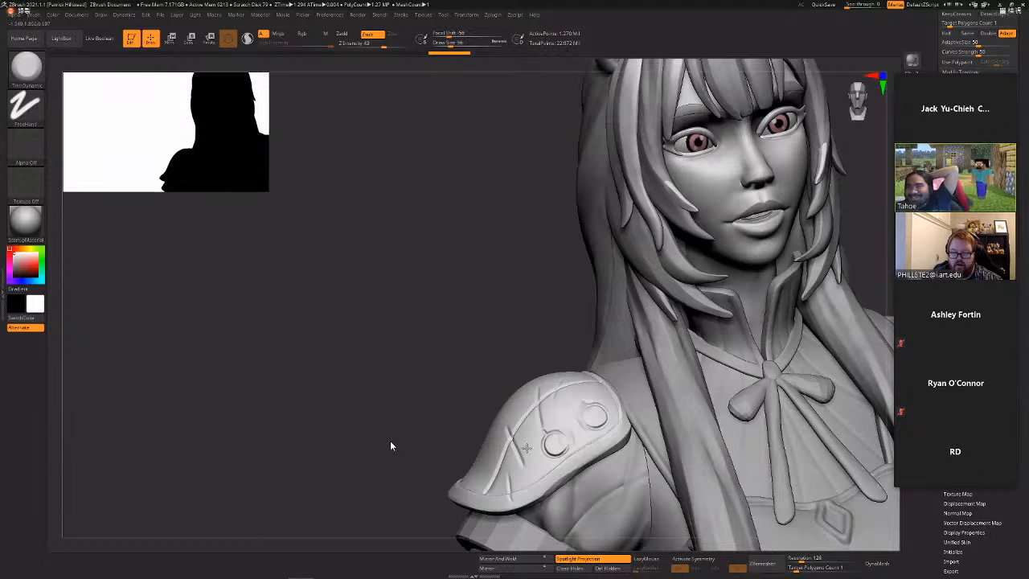
{"action": "right_click_drag", "start_coordinate": [537, 470], "coordinate": [539, 467]}
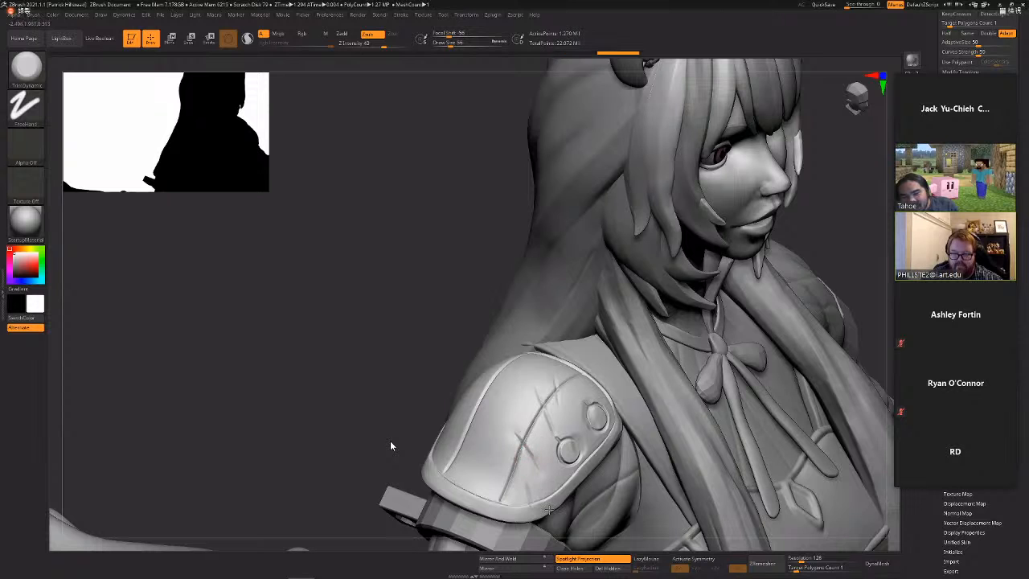
{"action": "right_click_drag", "start_coordinate": [566, 437], "coordinate": [562, 418]}
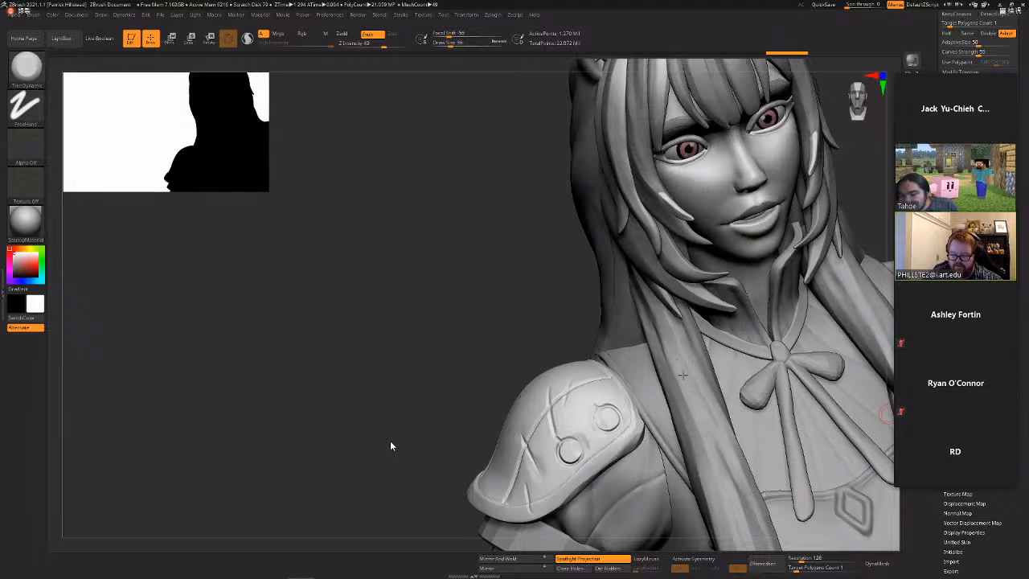
Switch to the Morph brush for restoring parts of the shoulder armour.
{"action": "key", "text": "b"}
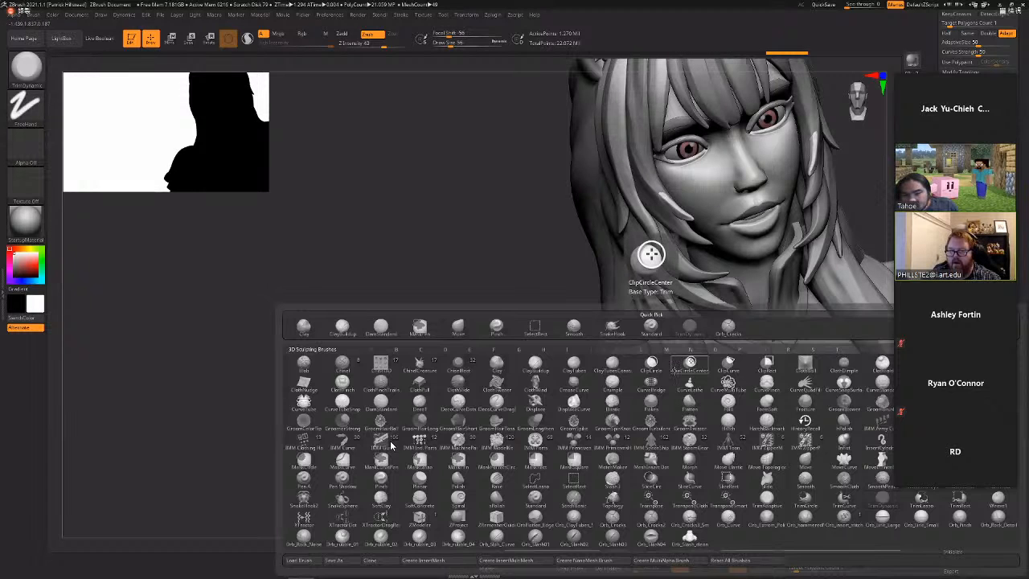
{"action": "key", "text": "m"}
{"action": "key", "text": "r"}
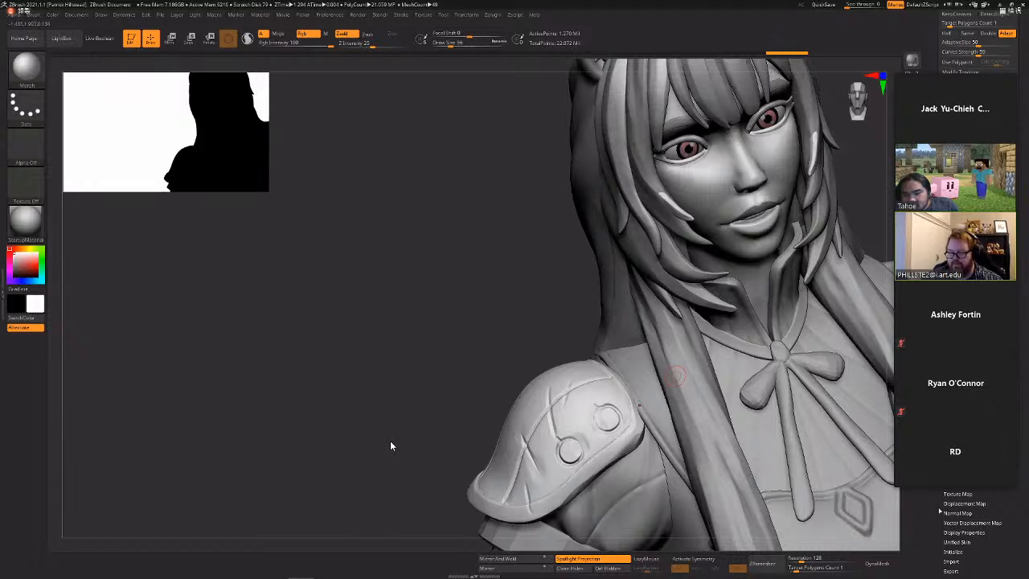
{"action": "key", "text": "b"}
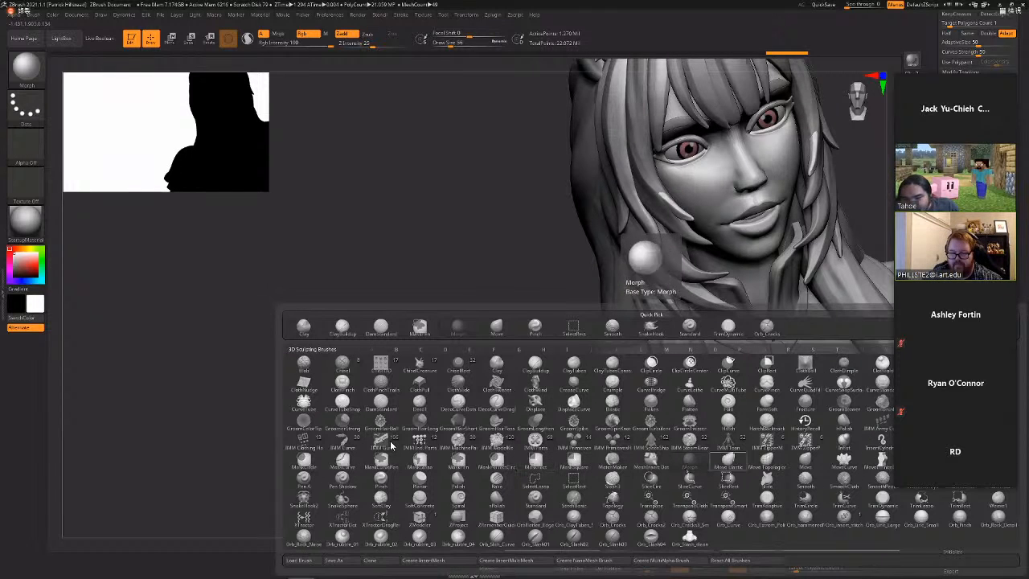
{"action": "left_click", "coordinate": [696, 458]}
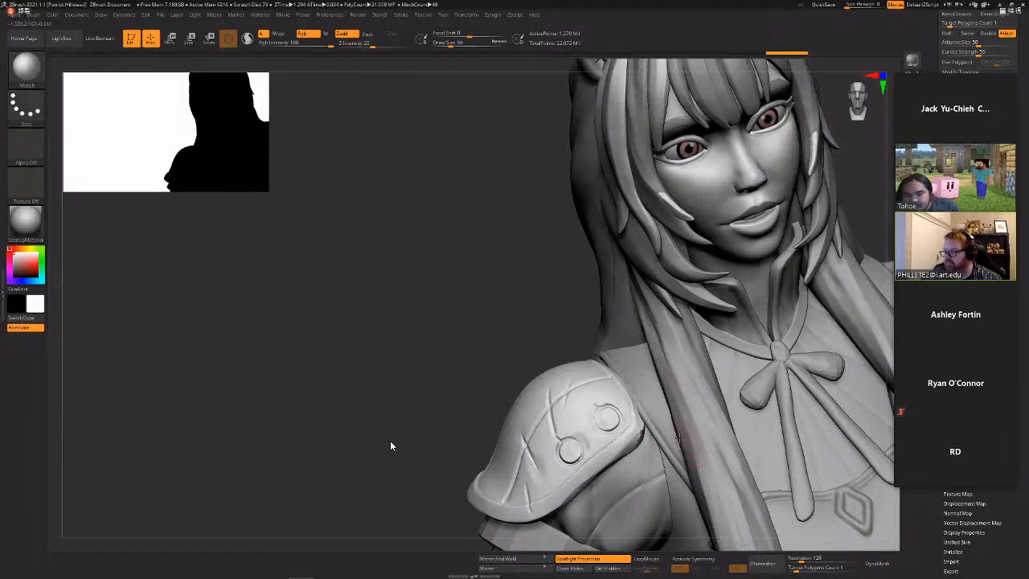
Enlarge the Morph brush and paint parts of the cracked armour surface back to the stored morph target.
{"action": "left_click_drag", "start_coordinate": [437, 418], "coordinate": [449, 399]}
{"action": "left_click_drag", "start_coordinate": [508, 367], "coordinate": [488, 360], "text": "alt"}
{"action": "key", "text": "space"}
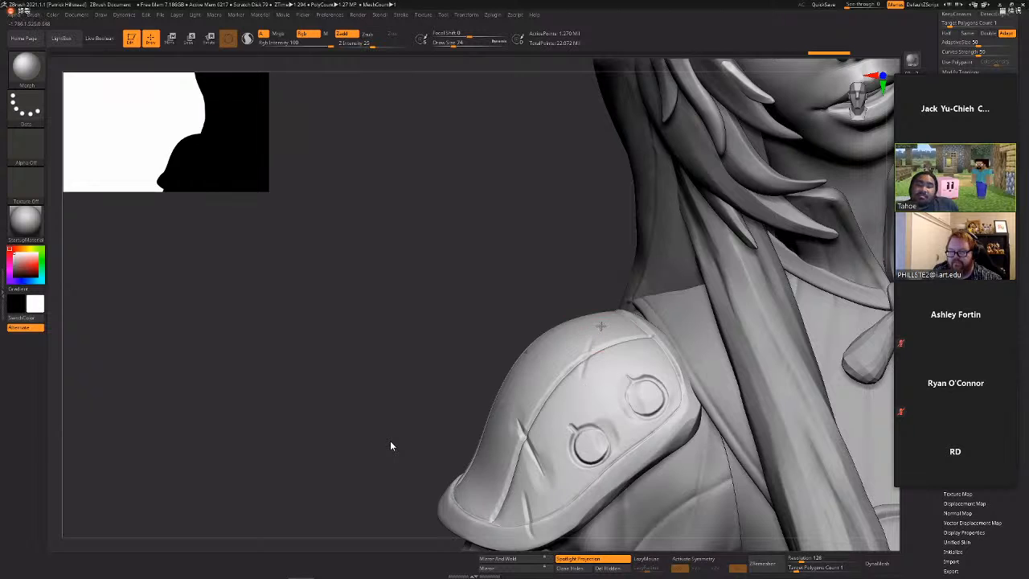
{"action": "left_click_drag", "start_coordinate": [545, 303], "coordinate": [651, 372]}
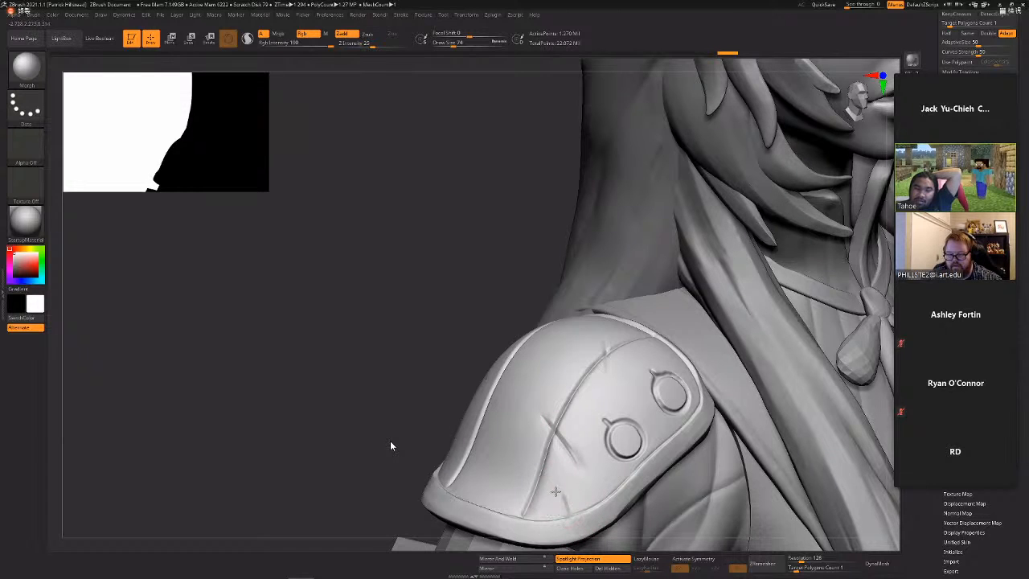
{"action": "left_click_drag", "start_coordinate": [437, 328], "coordinate": [561, 333], "text": "alt"}
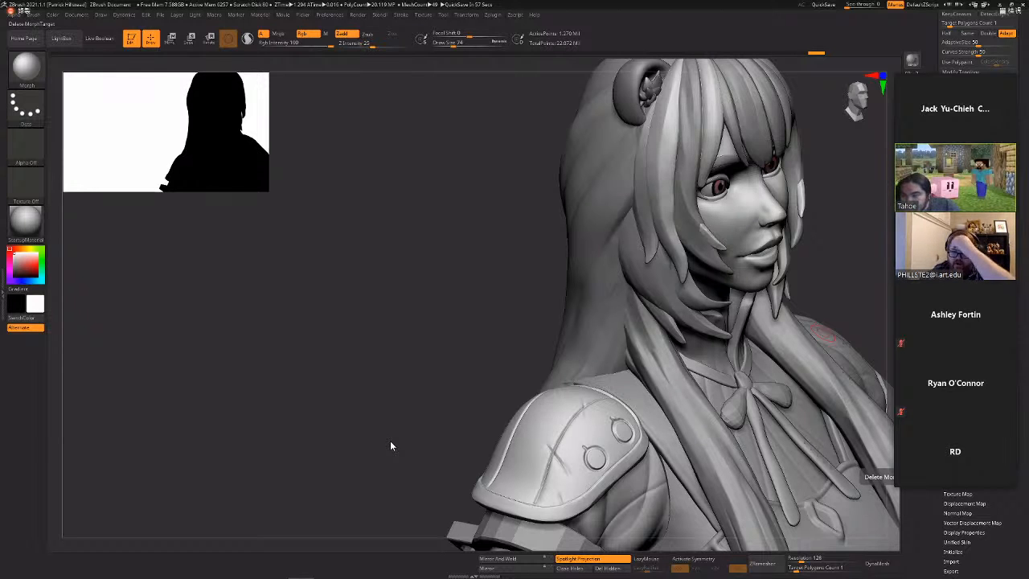
Make the hair strand at the side of the face the active subtool and switch to the ClayBuildup brush.
{"action": "mouse_move", "coordinate": [833, 269]}
{"action": "left_mouse_down"}
{"action": "mouse_move", "coordinate": [843, 303]}
{"action": "mouse_move", "coordinate": [805, 274]}
{"action": "left_mouse_up"}
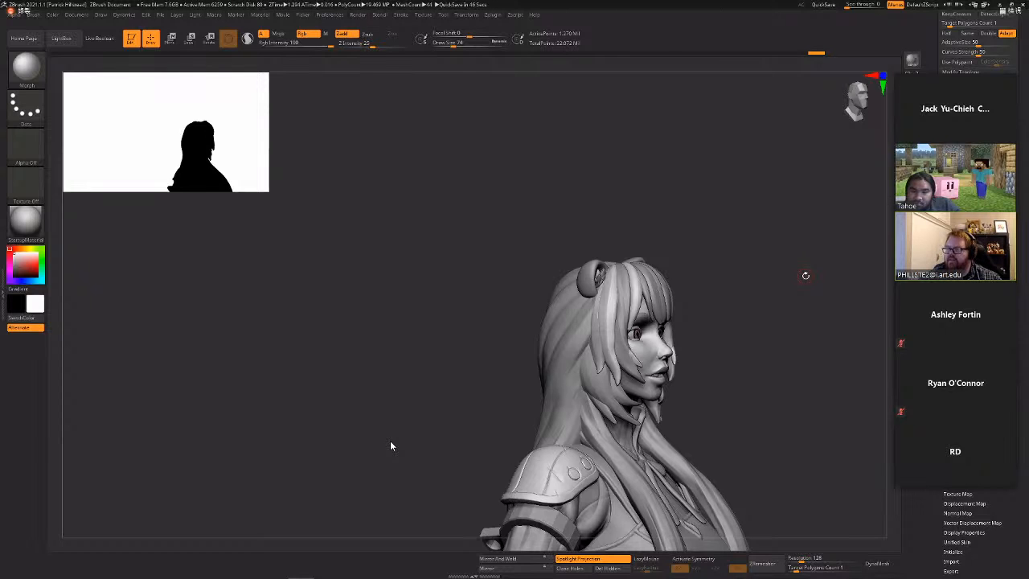
{"action": "left_click_drag", "start_coordinate": [773, 238], "coordinate": [664, 148], "text": "alt"}
{"action": "left_click_drag", "start_coordinate": [810, 235], "coordinate": [757, 418], "text": "alt"}
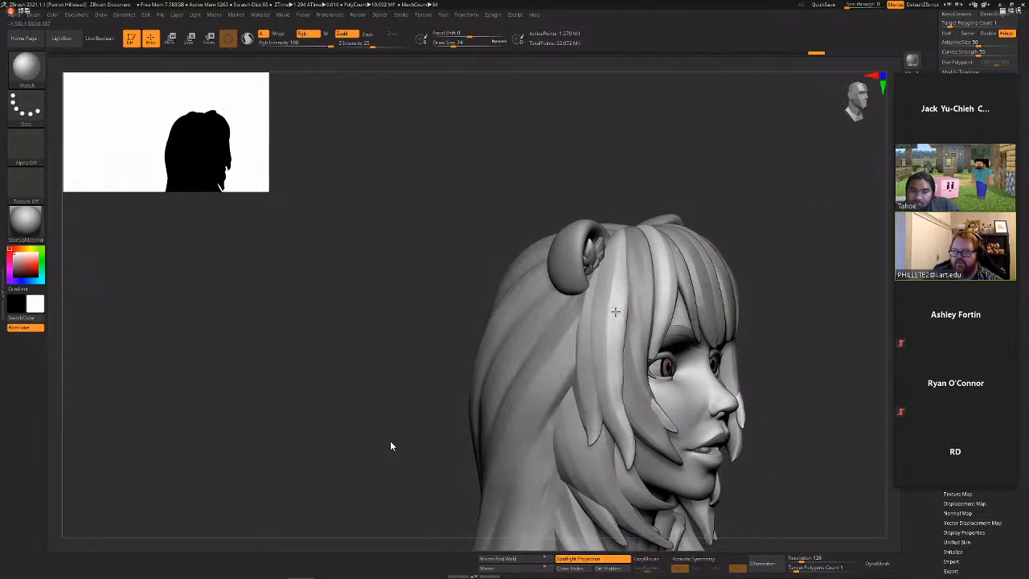
{"action": "left_click", "coordinate": [616, 311], "text": "alt"}
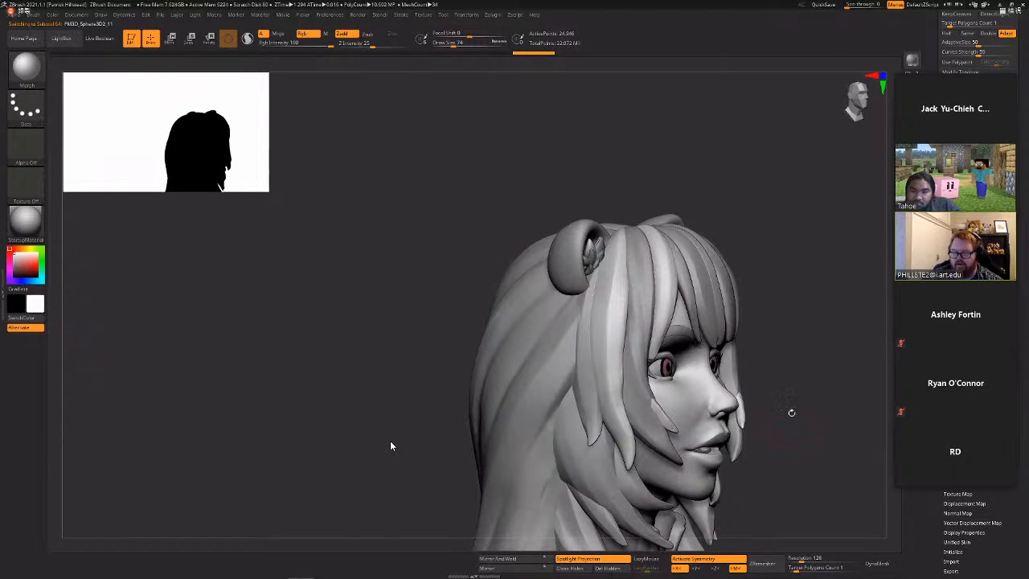
{"action": "key", "text": "b"}
{"action": "key", "text": "c"}
{"action": "key", "text": "b"}
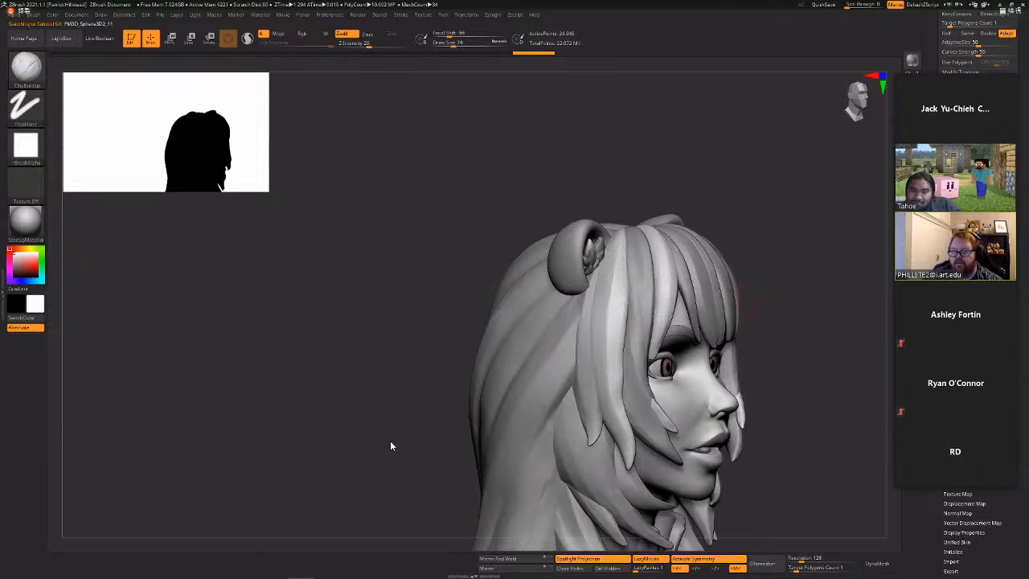
Isolate the active hair strand and display its polygon wireframe.
{"action": "left_click_drag", "start_coordinate": [830, 345], "coordinate": [791, 374]}
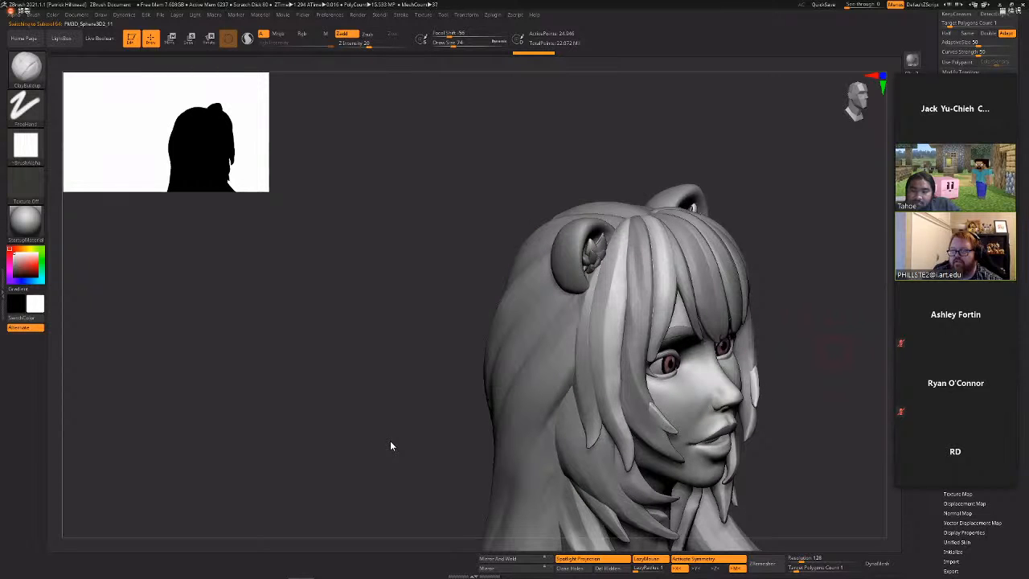
{"action": "left_click_drag", "start_coordinate": [858, 332], "coordinate": [836, 346]}
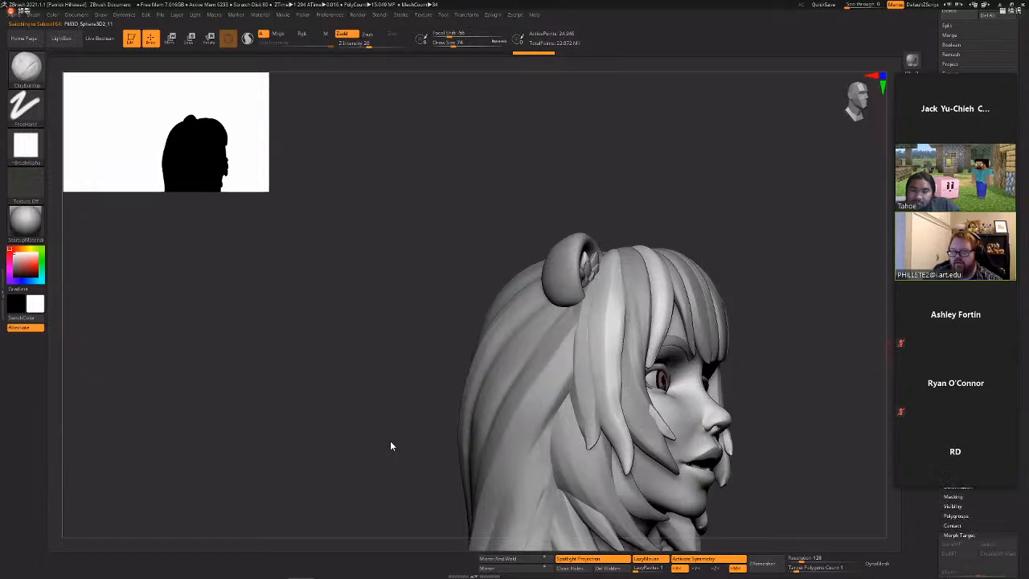
{"action": "left_click_drag", "start_coordinate": [821, 371], "coordinate": [817, 307]}
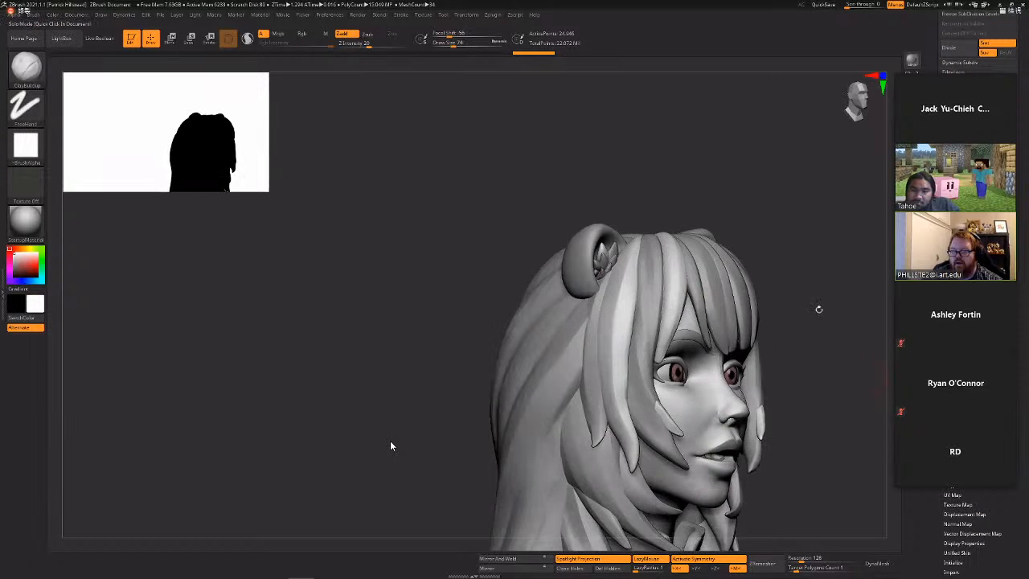
{"action": "key", "text": "alt+s"}
{"action": "key", "text": "shift+f"}
{"action": "mouse_move", "coordinate": [806, 386]}
{"action": "left_mouse_down"}
{"action": "mouse_move", "coordinate": [810, 370]}
{"action": "mouse_move", "coordinate": [725, 343]}
{"action": "mouse_move", "coordinate": [744, 340]}
{"action": "left_mouse_up"}
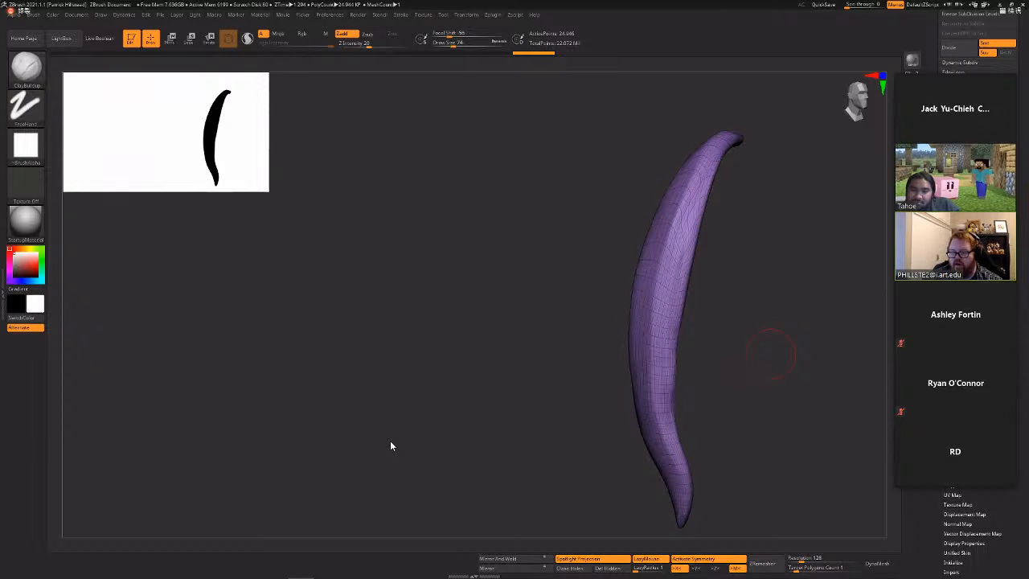
Switch to the DamStandard brush for the isolated hair strand.
{"action": "key", "text": "b"}
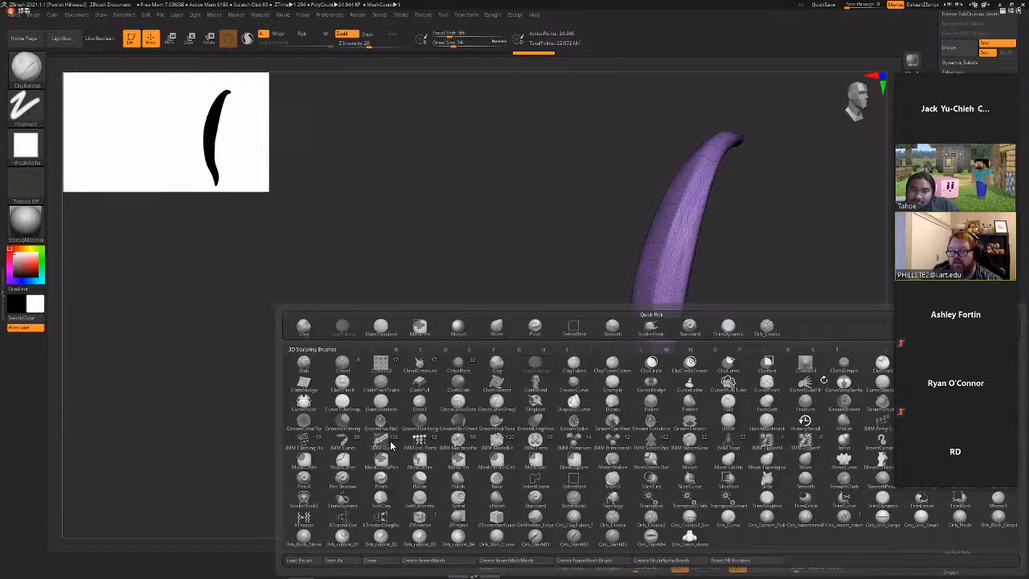
{"action": "key", "text": "d"}
{"action": "key", "text": "s"}
{"action": "left_click_drag", "start_coordinate": [818, 387], "coordinate": [815, 385]}
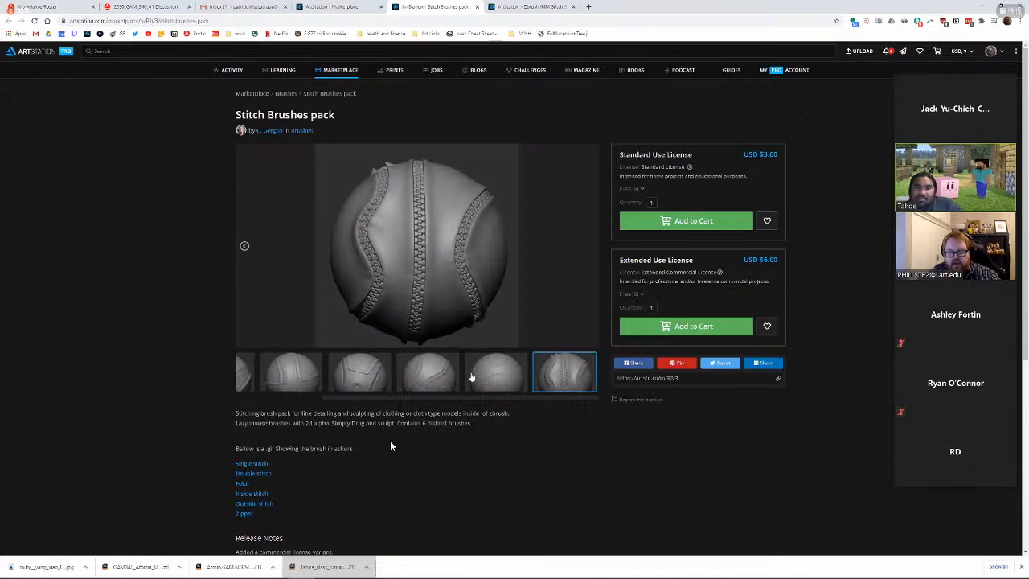
View another preview image of the Stitch Brushes pack and open the Zbrush IMM Stitch Brushes free pack page.
{"action": "left_click", "coordinate": [472, 378]}
{"action": "left_click", "coordinate": [533, 7]}
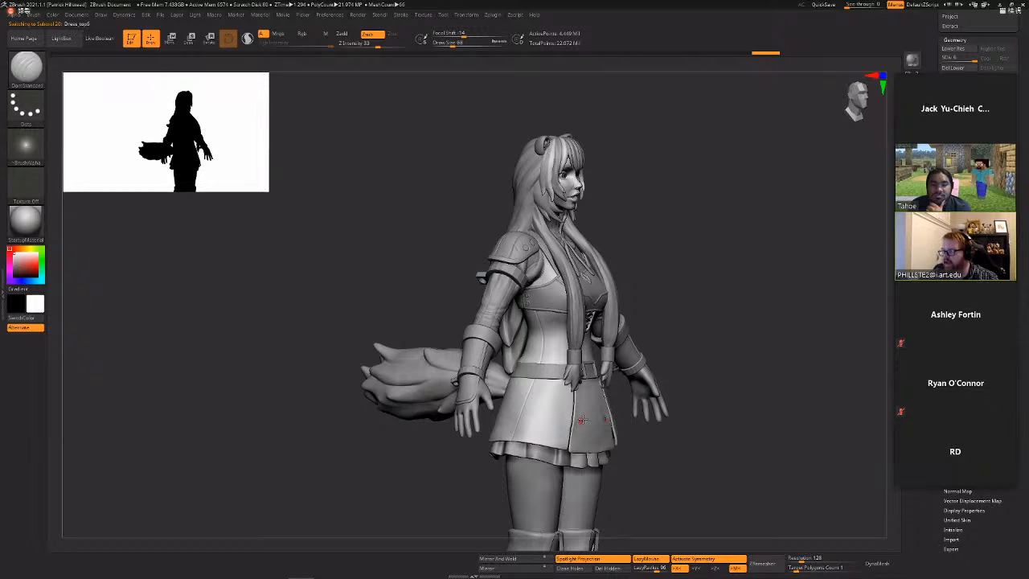
{"action": "left_click_drag", "start_coordinate": [746, 337], "coordinate": [647, 325]}
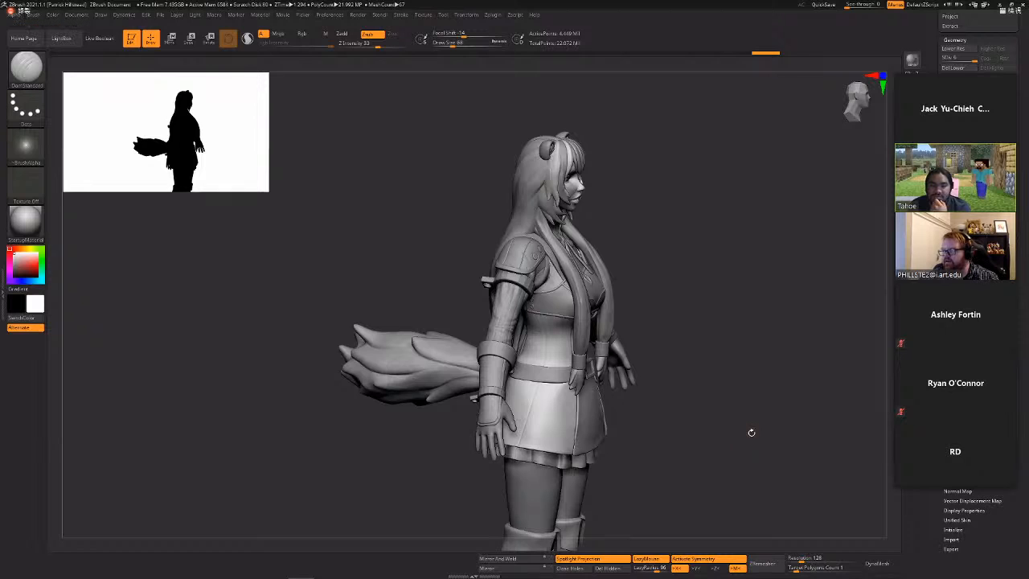
{"action": "left_click_drag", "start_coordinate": [751, 432], "coordinate": [737, 459]}
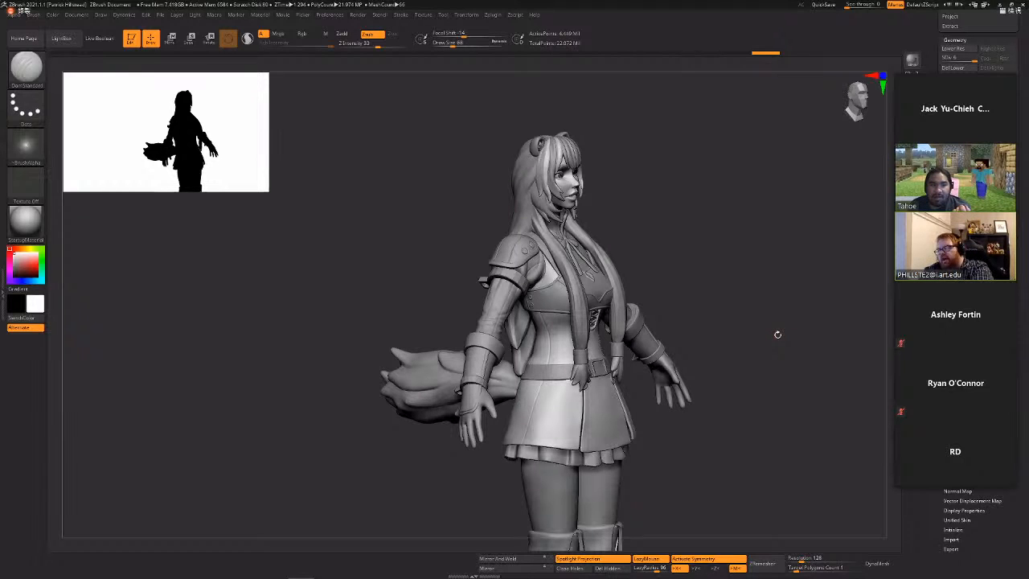
{"action": "key", "text": "alt+Tab"}
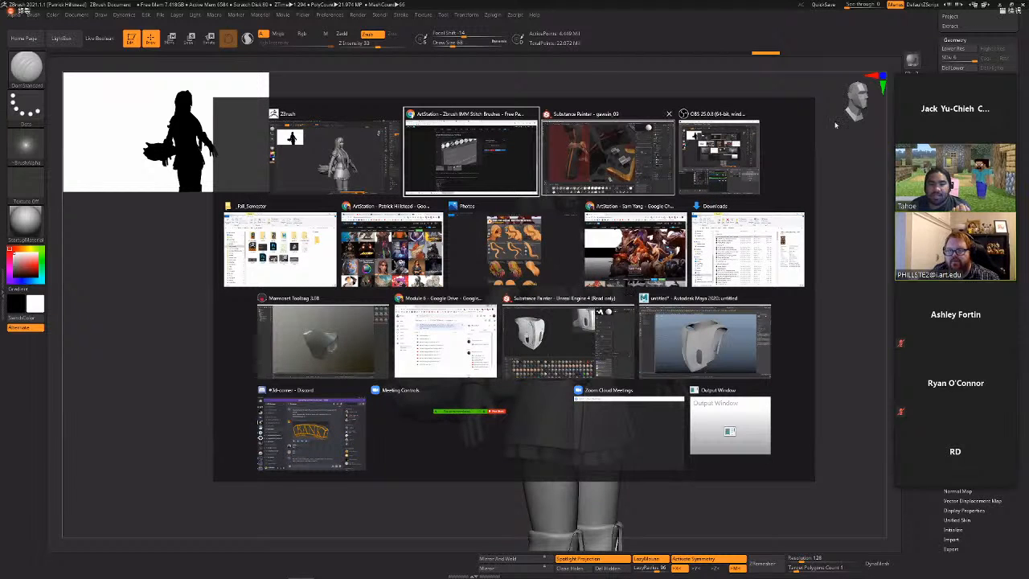
{"action": "key", "text": "Escape"}
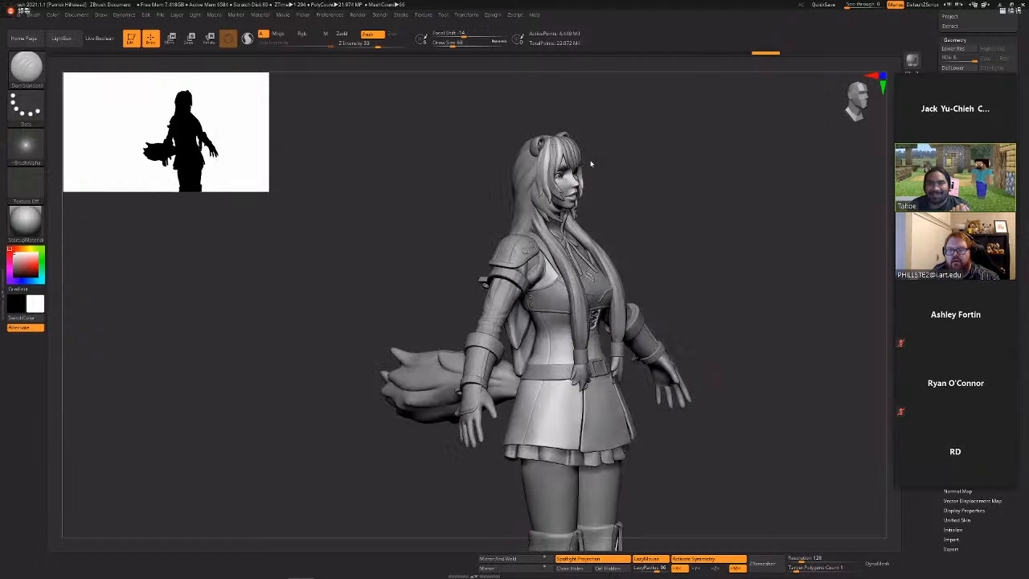
Switch to the Substance Painter project with the textured suit.
{"action": "key", "text": "alt+Tab"}
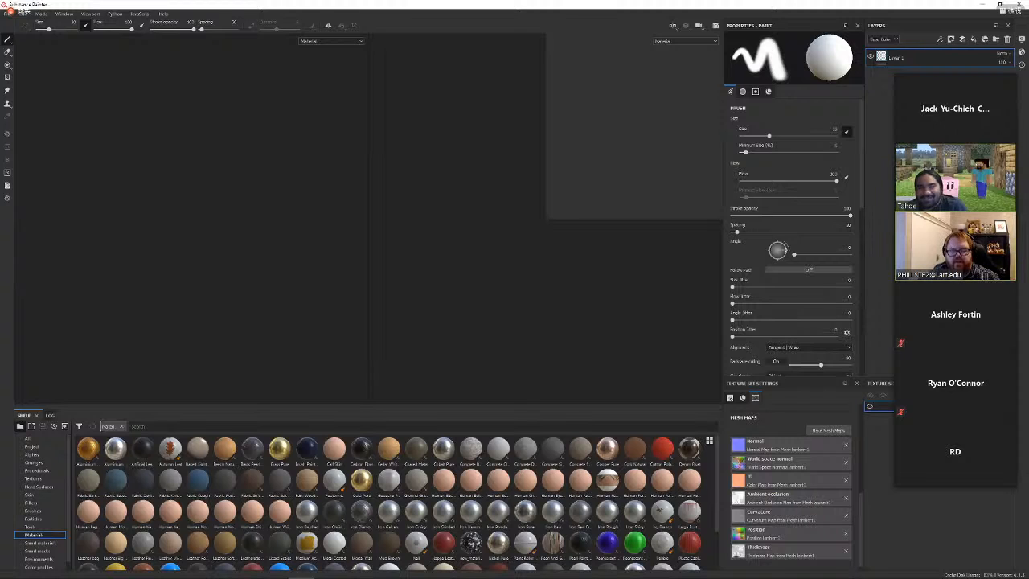
{"action": "key", "text": "alt+Tab"}
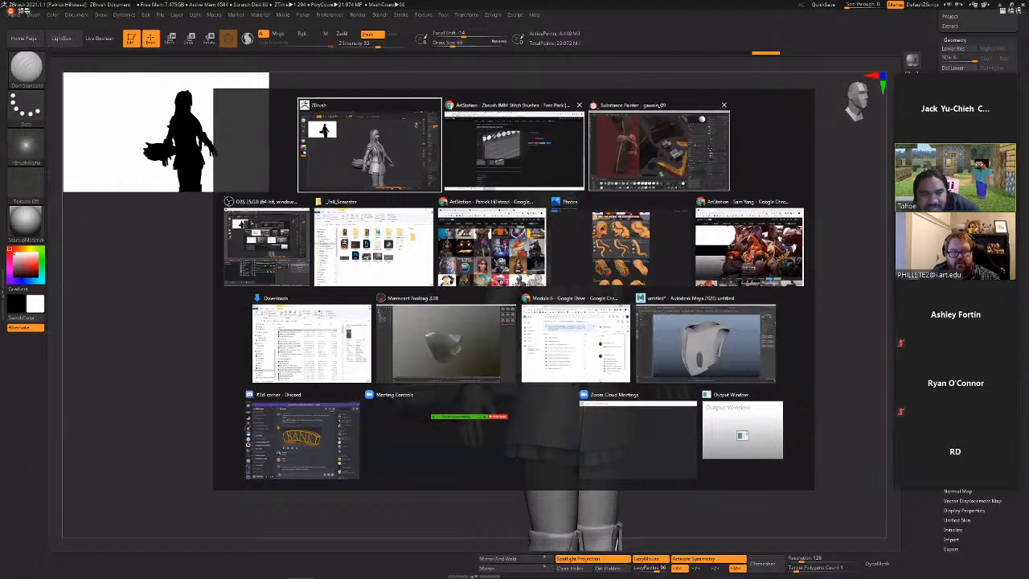
{"action": "left_click", "coordinate": [658, 148]}
{"action": "mouse_move", "coordinate": [257, 156]}
{"action": "right_mouse_down", "text": "alt"}
{"action": "mouse_move", "coordinate": [418, 193]}
{"action": "mouse_move", "coordinate": [807, 251]}
{"action": "right_mouse_up", "text": "alt"}
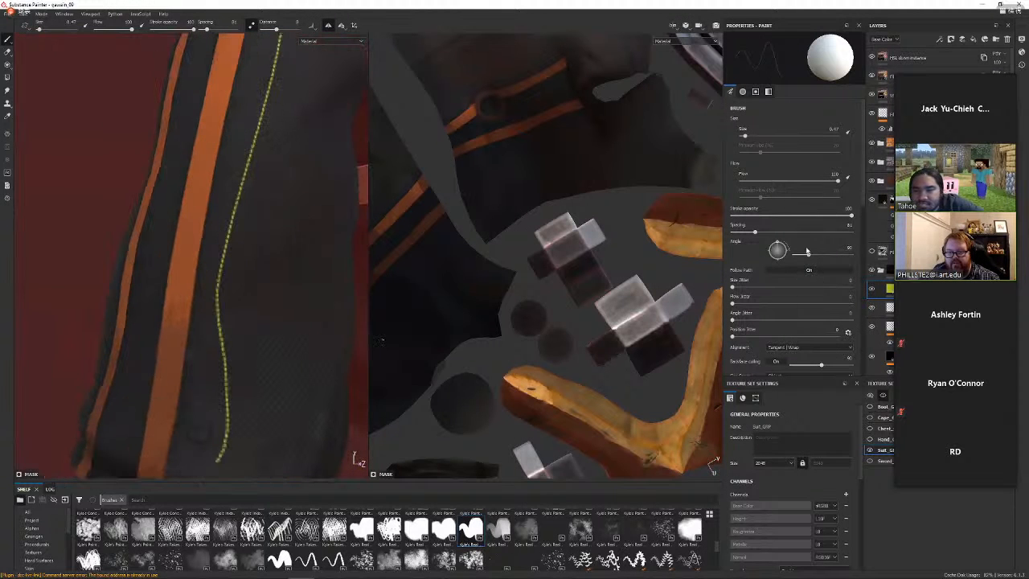
Try a raised height on the yellow stitch fill layer, and undo it together with the stitch line on the trouser leg.
{"action": "left_click", "coordinate": [888, 288]}
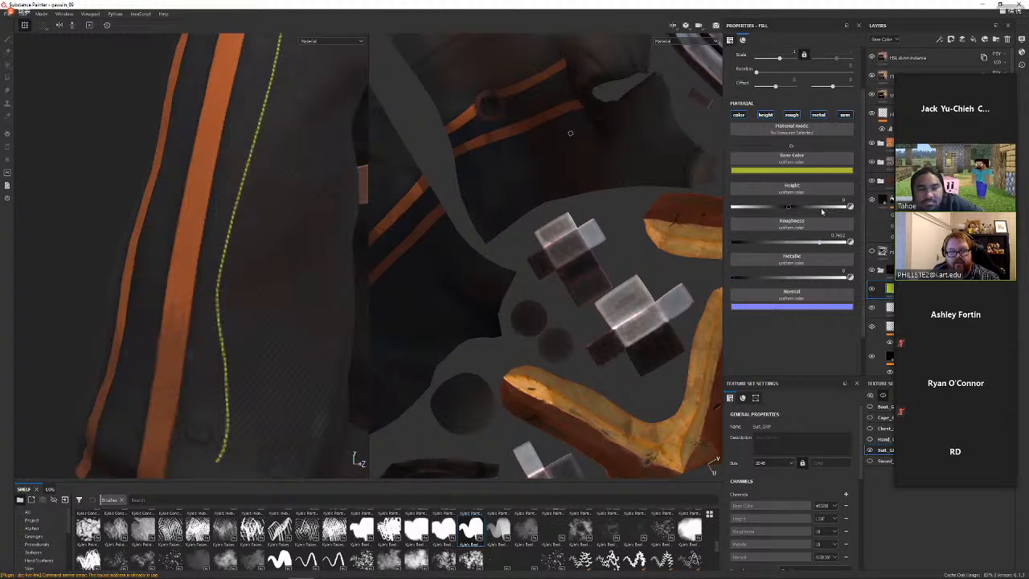
{"action": "left_click", "coordinate": [821, 207]}
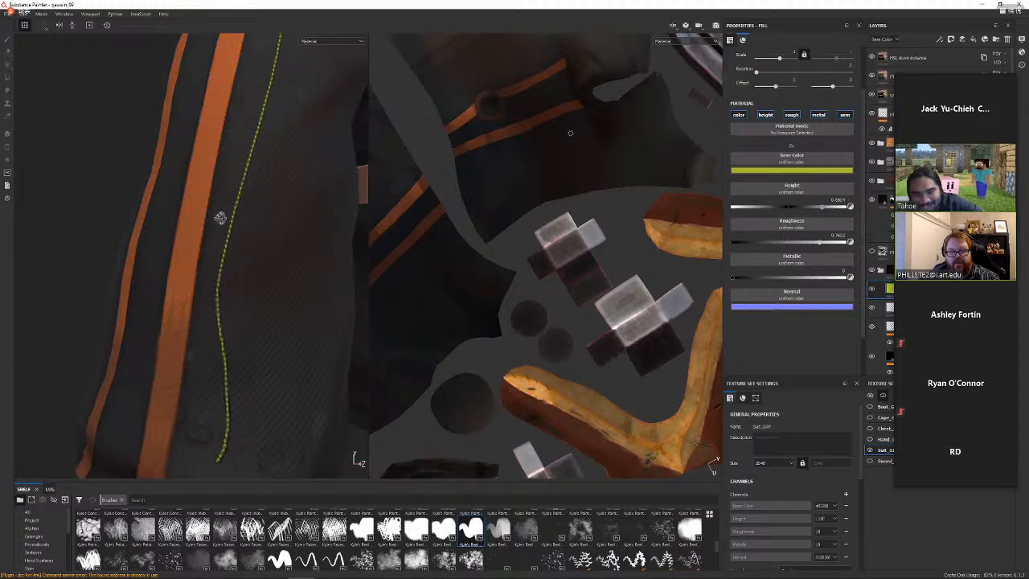
{"action": "right_click_drag", "start_coordinate": [216, 201], "coordinate": [301, 202], "text": "alt"}
{"action": "left_click_drag", "start_coordinate": [300, 201], "coordinate": [271, 257], "text": "alt"}
{"action": "middle_click_drag", "start_coordinate": [270, 257], "coordinate": [246, 313], "text": "alt"}
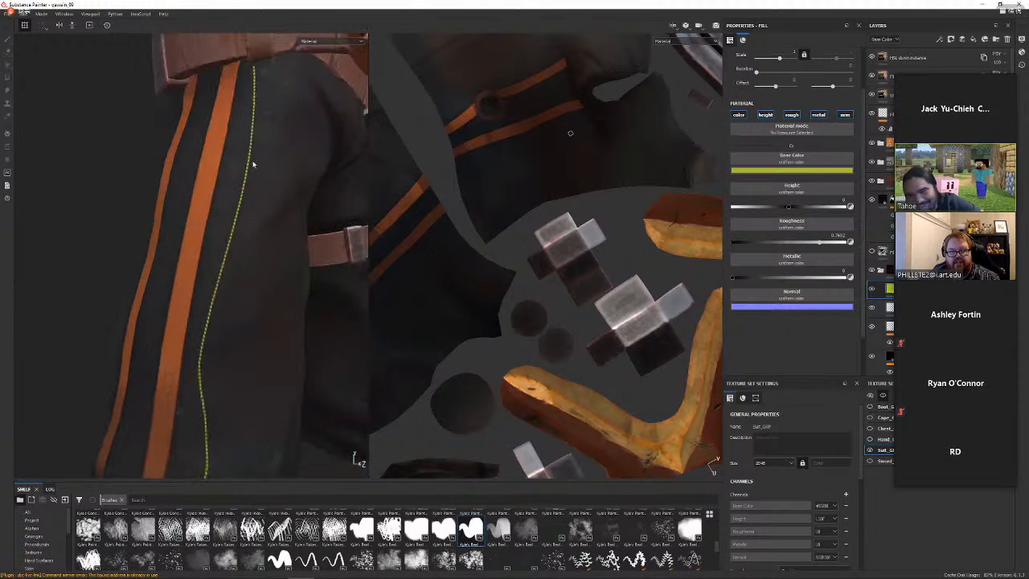
{"action": "key", "text": "ctrl+z"}
{"action": "key", "text": "ctrl+z"}
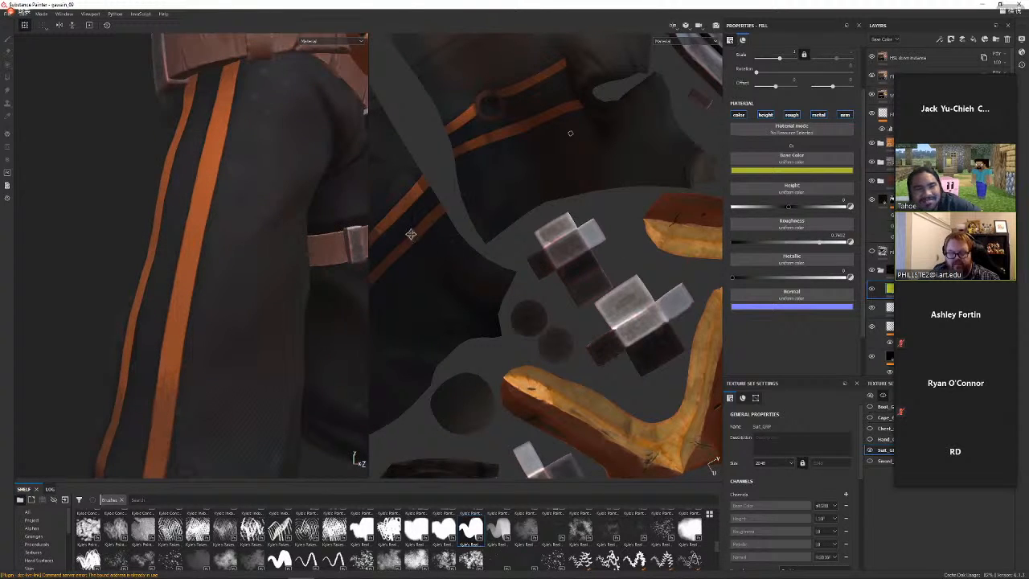
Choose the Stitches 1 brush, enlarge it to 1.17, and paint a stitch line on the fill layer's mask beside the trouser leg's orange stripe.
{"action": "key", "text": "b"}
{"action": "key", "text": "m"}
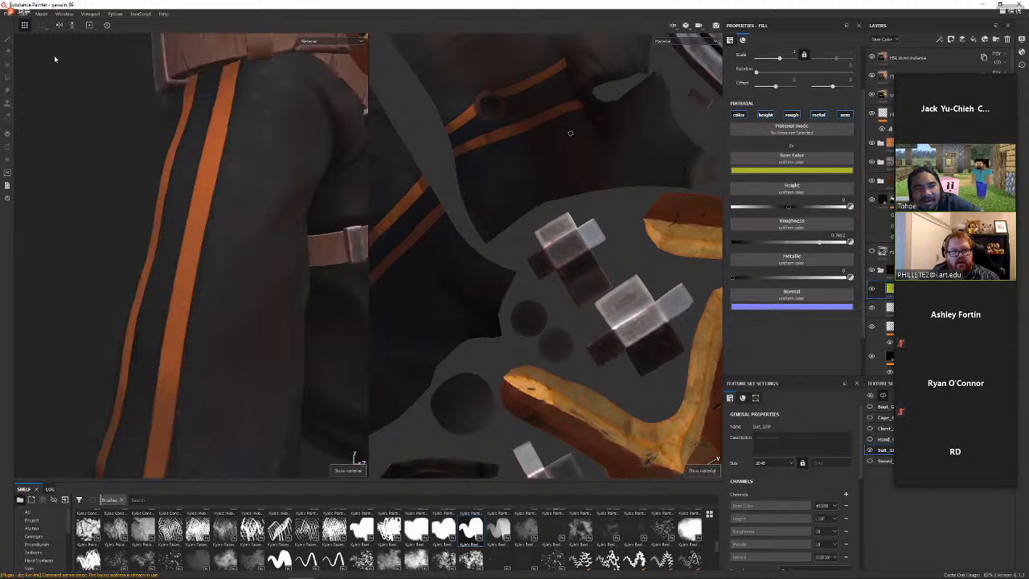
{"action": "left_click_drag", "start_coordinate": [173, 273], "coordinate": [190, 295], "text": "alt"}
{"action": "left_click", "coordinate": [568, 546]}
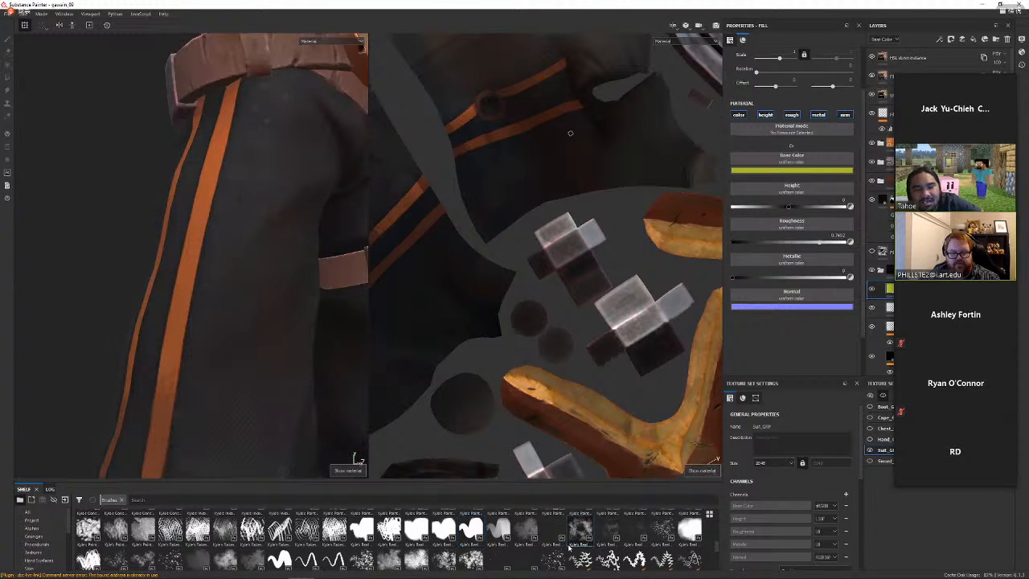
{"action": "scroll", "coordinate": [568, 546], "scroll_direction": "down", "scroll_amount": 5}
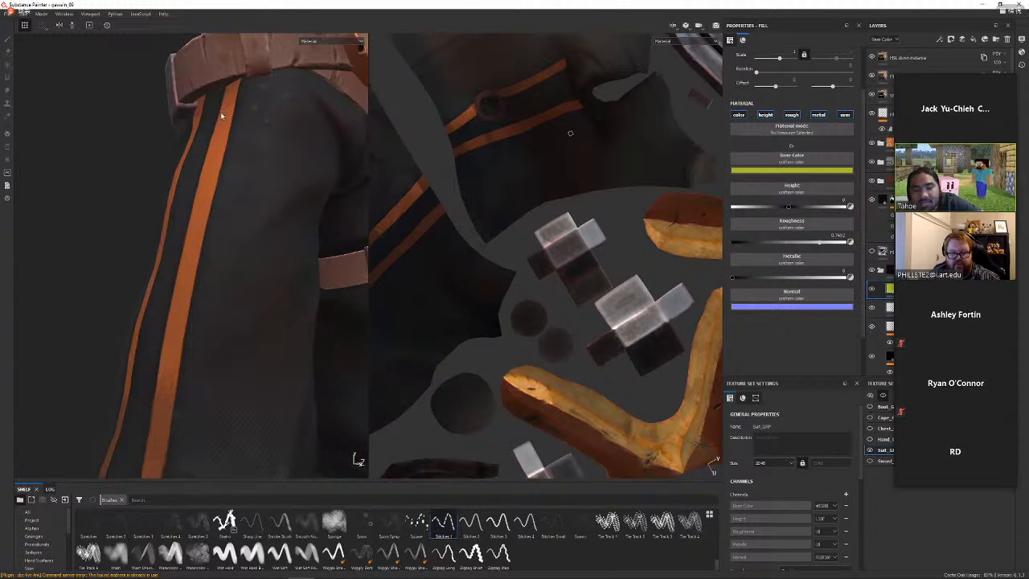
{"action": "left_click", "coordinate": [256, 135]}
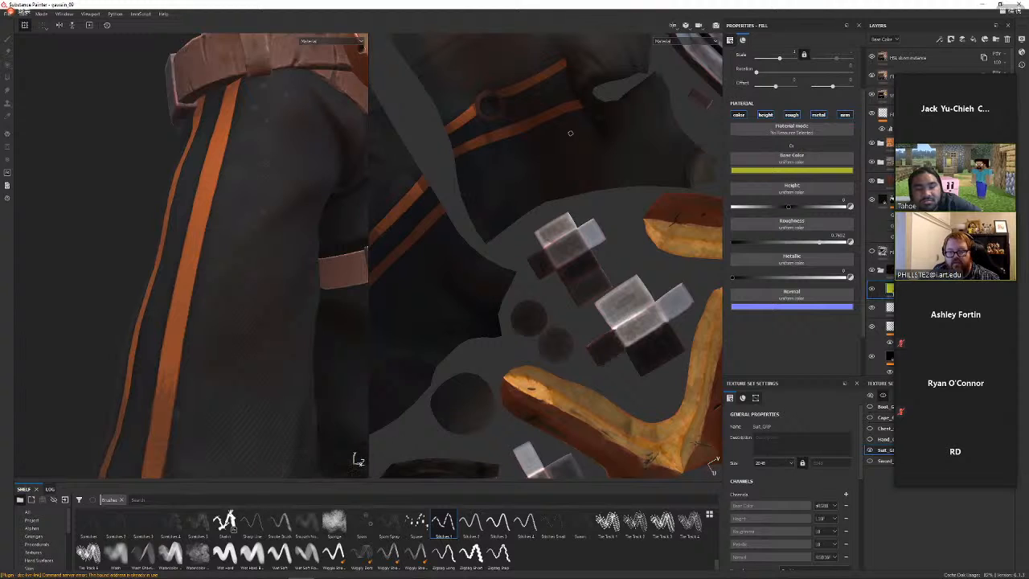
{"action": "left_click", "coordinate": [906, 288]}
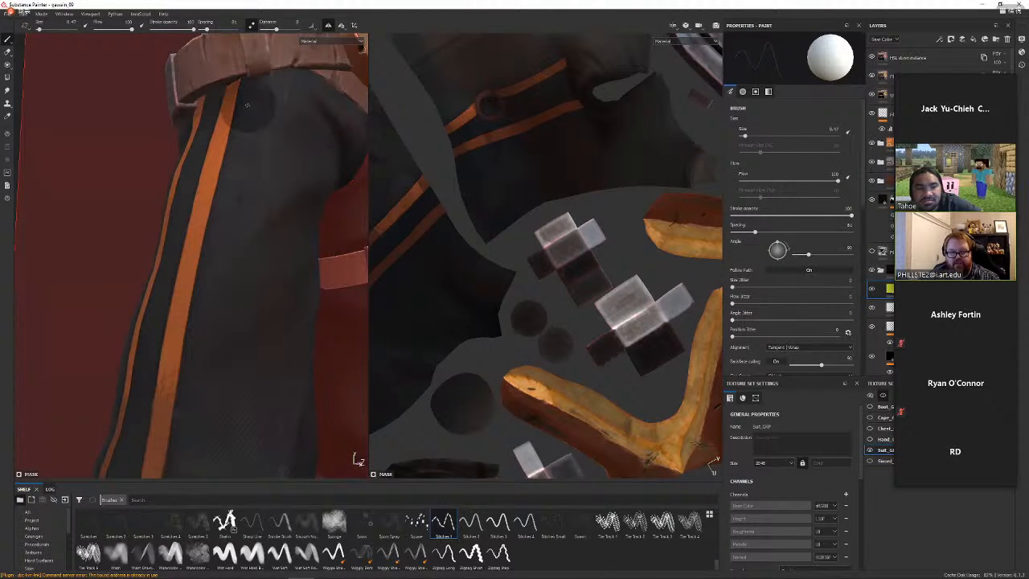
{"action": "key", "text": "]"}
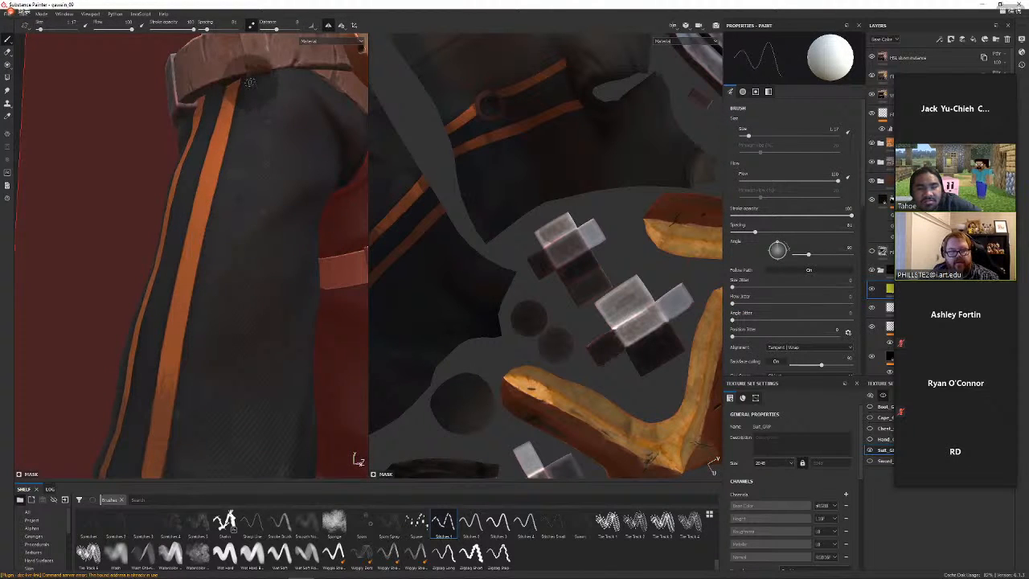
{"action": "left_click_drag", "start_coordinate": [249, 81], "coordinate": [180, 415]}
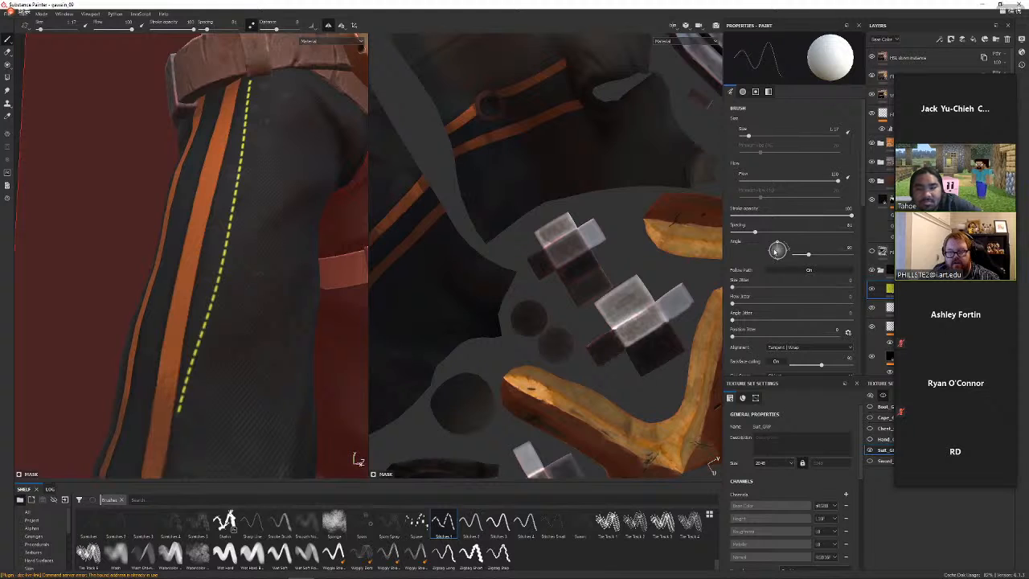
Raise the yellow stitch fill layer's height to about 0.63.
{"action": "scroll", "coordinate": [799, 239], "scroll_direction": "down", "scroll_amount": 3}
{"action": "scroll", "coordinate": [779, 229], "scroll_direction": "down", "scroll_amount": 2}
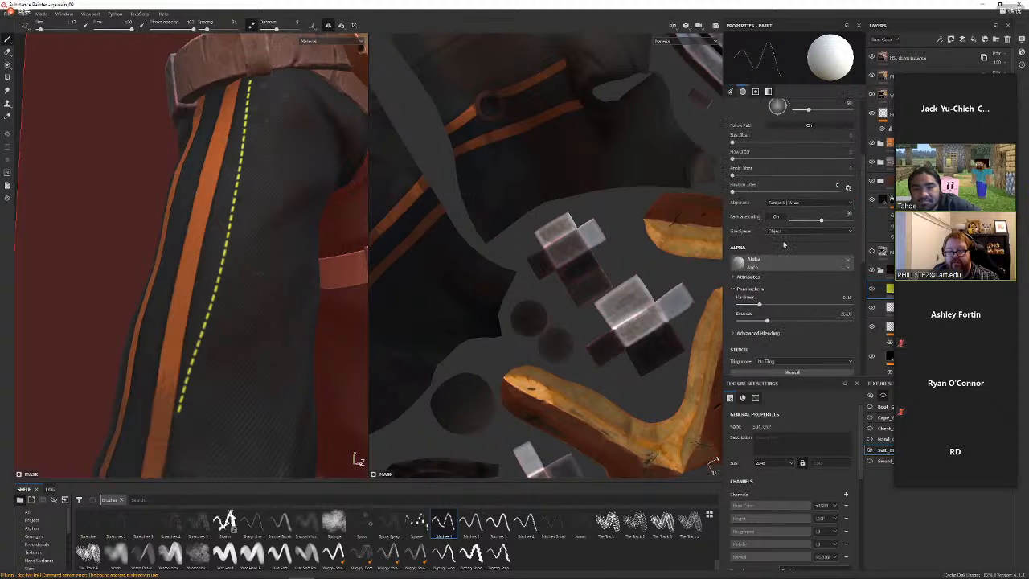
{"action": "left_click", "coordinate": [890, 287]}
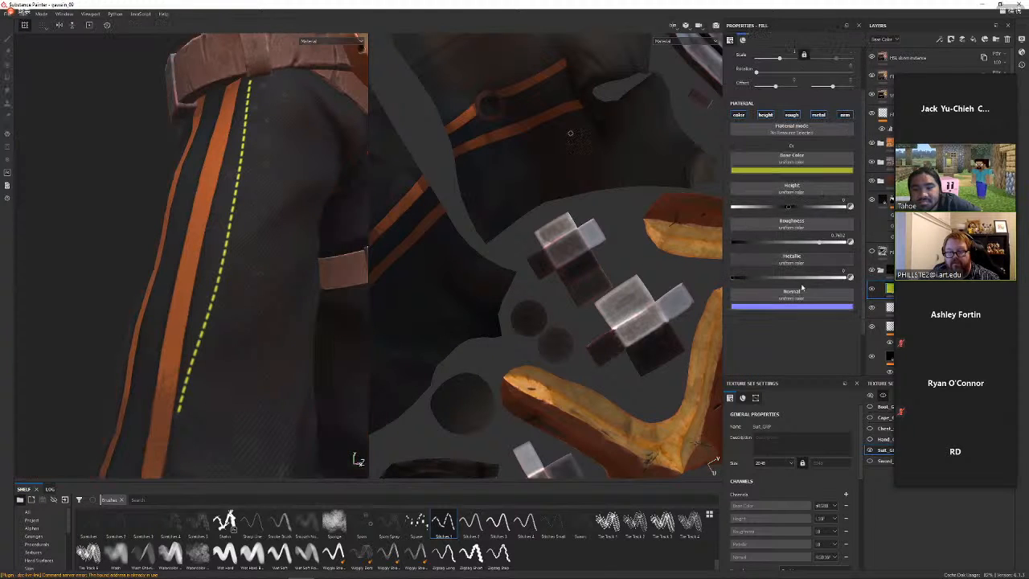
{"action": "left_click_drag", "start_coordinate": [763, 206], "coordinate": [823, 212]}
Examine the stitch line on the suit in both the 3D and UV views, and collapse the stitch layer's group.
{"action": "left_click_drag", "start_coordinate": [372, 168], "coordinate": [293, 166], "text": "alt"}
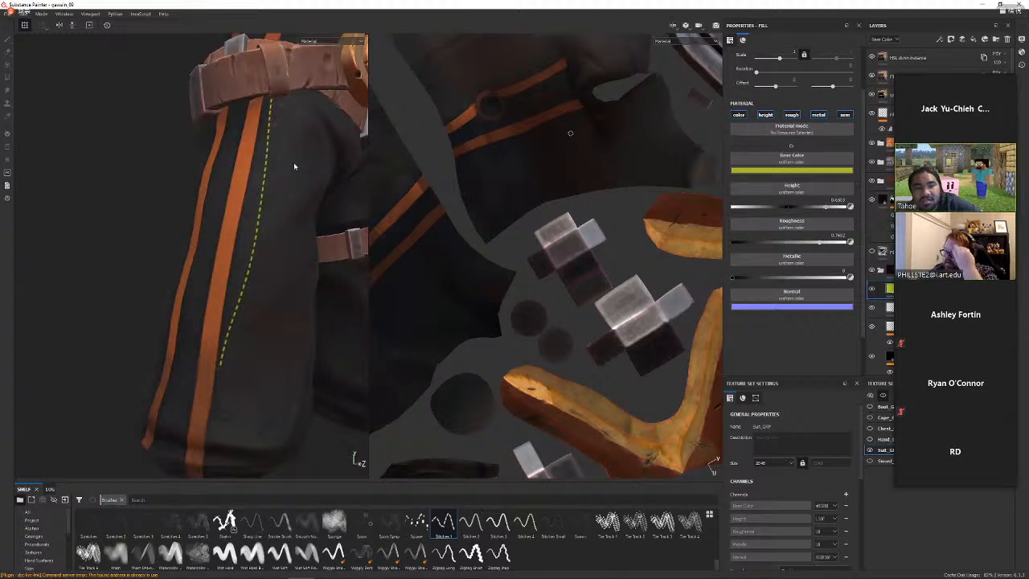
{"action": "right_click_drag", "start_coordinate": [271, 181], "coordinate": [210, 138], "text": "alt"}
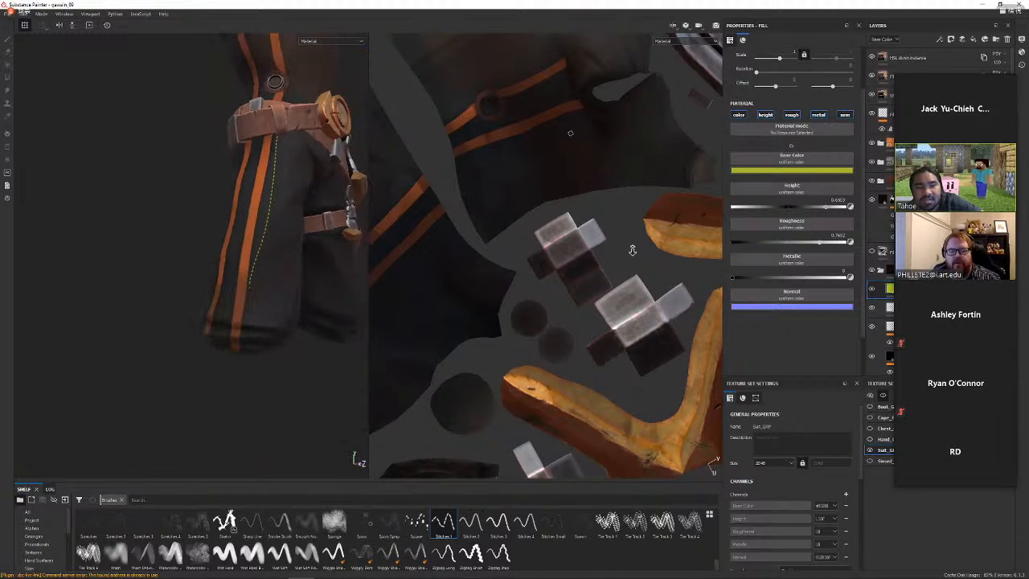
{"action": "right_click_drag", "start_coordinate": [632, 248], "coordinate": [502, 199], "text": "alt"}
{"action": "right_click_drag", "start_coordinate": [540, 260], "coordinate": [474, 218], "text": "alt"}
{"action": "middle_click_drag", "start_coordinate": [423, 195], "coordinate": [503, 233], "text": "alt"}
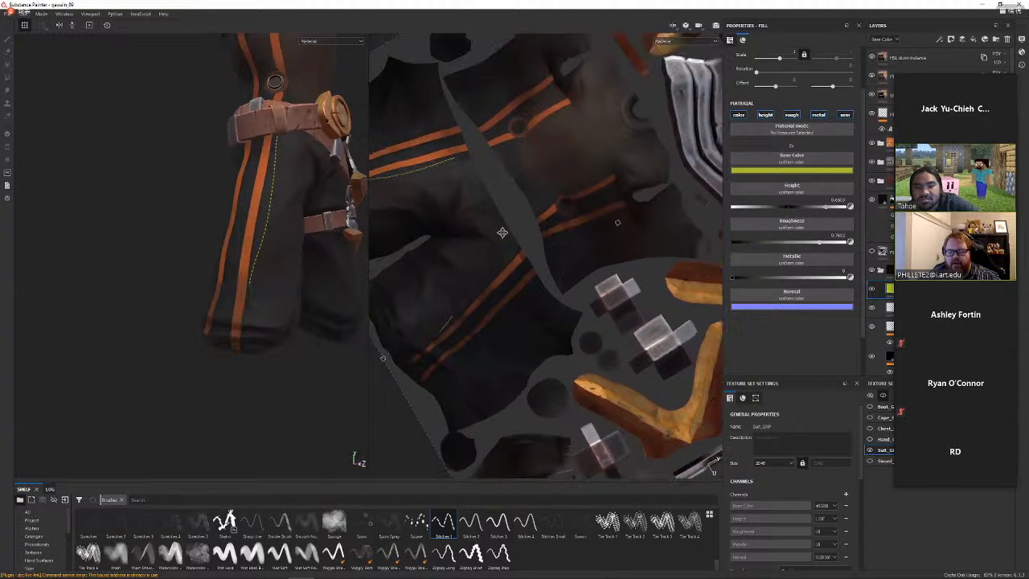
{"action": "left_click_drag", "start_coordinate": [503, 233], "coordinate": [176, 211], "text": "alt"}
{"action": "left_click_drag", "start_coordinate": [170, 254], "coordinate": [198, 258], "text": "alt"}
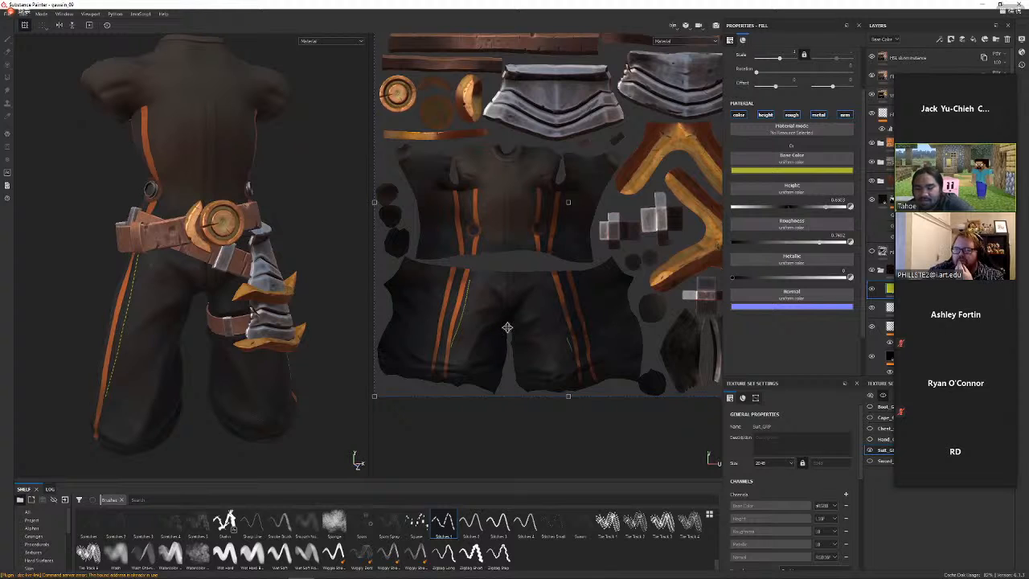
{"action": "left_click_drag", "start_coordinate": [316, 236], "coordinate": [256, 218], "text": "alt"}
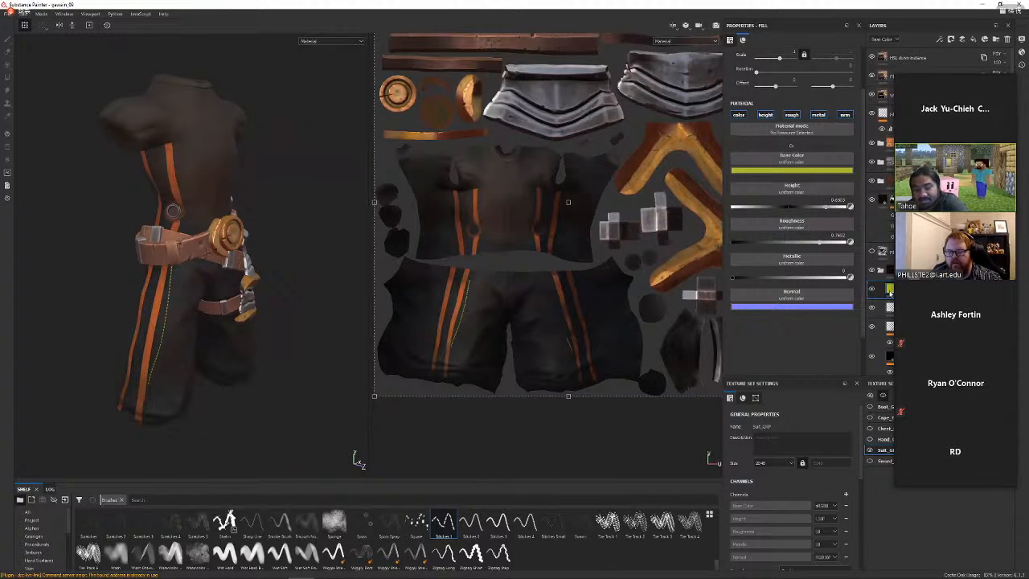
{"action": "left_click", "coordinate": [880, 271]}
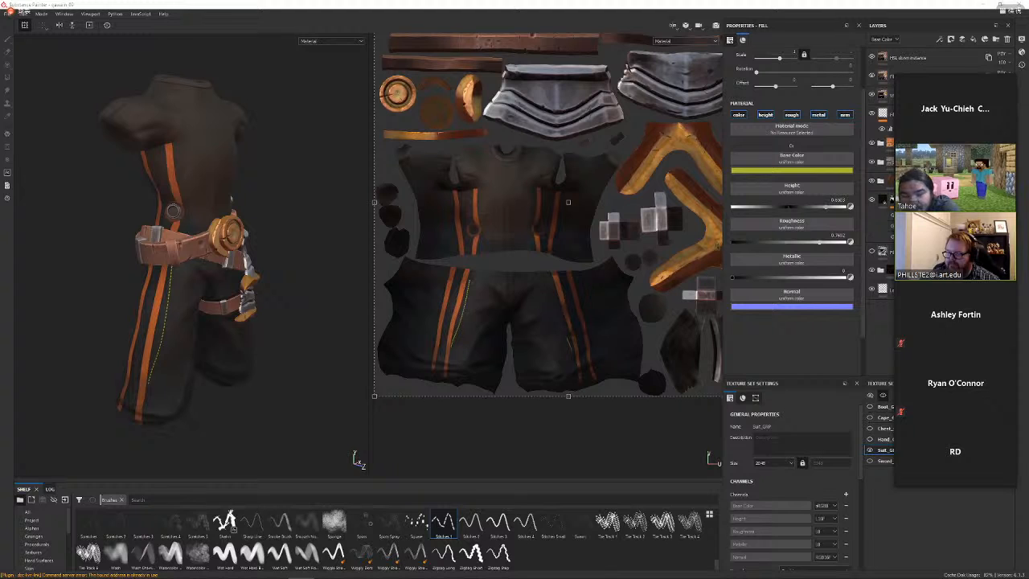
Switch to Chrome, close both ArtStation stitch brush pages, and return to the class discussion.
{"action": "key", "text": "alt+Tab"}
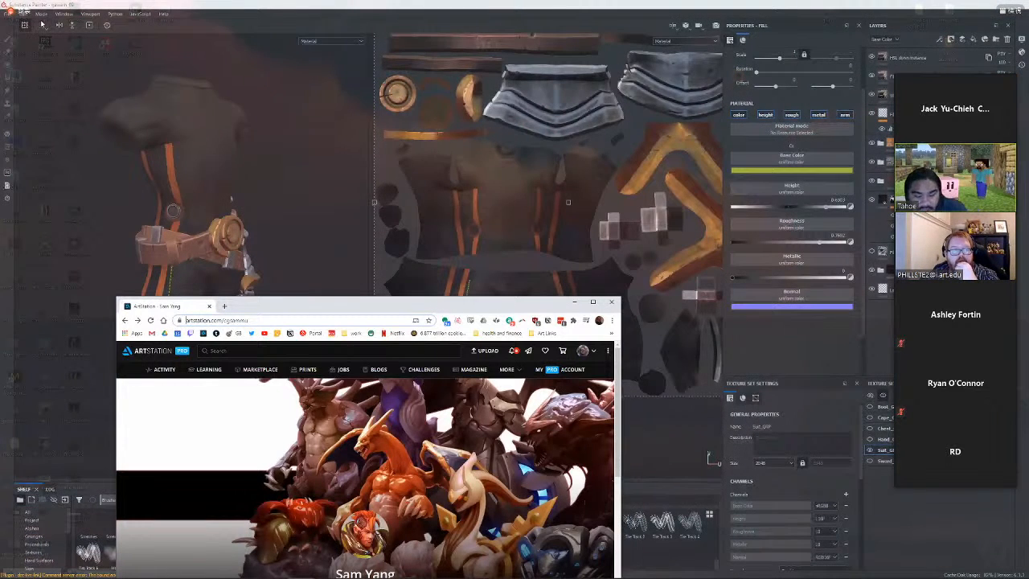
{"action": "key", "text": "alt+Tab"}
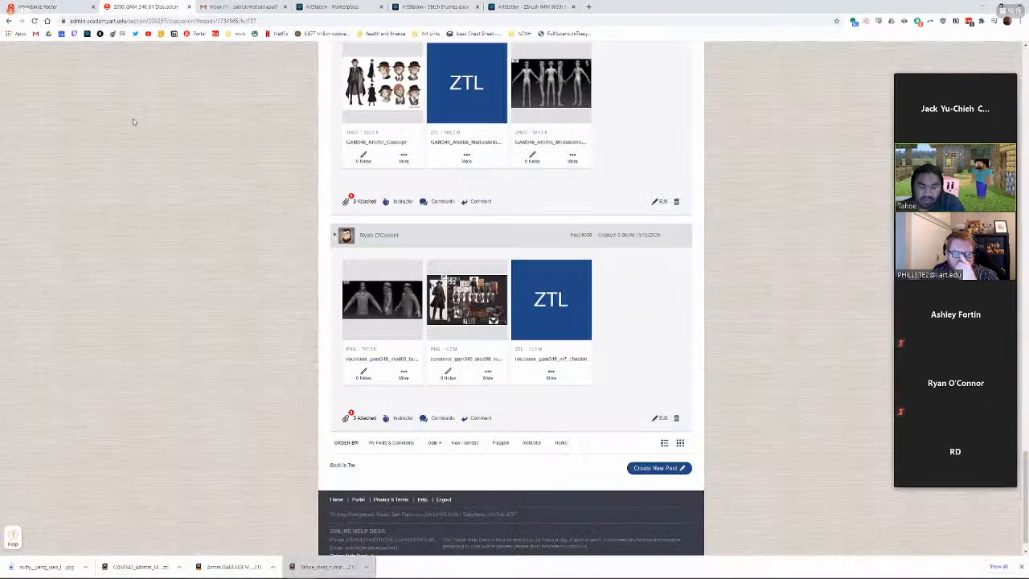
{"action": "left_click", "coordinate": [433, 5]}
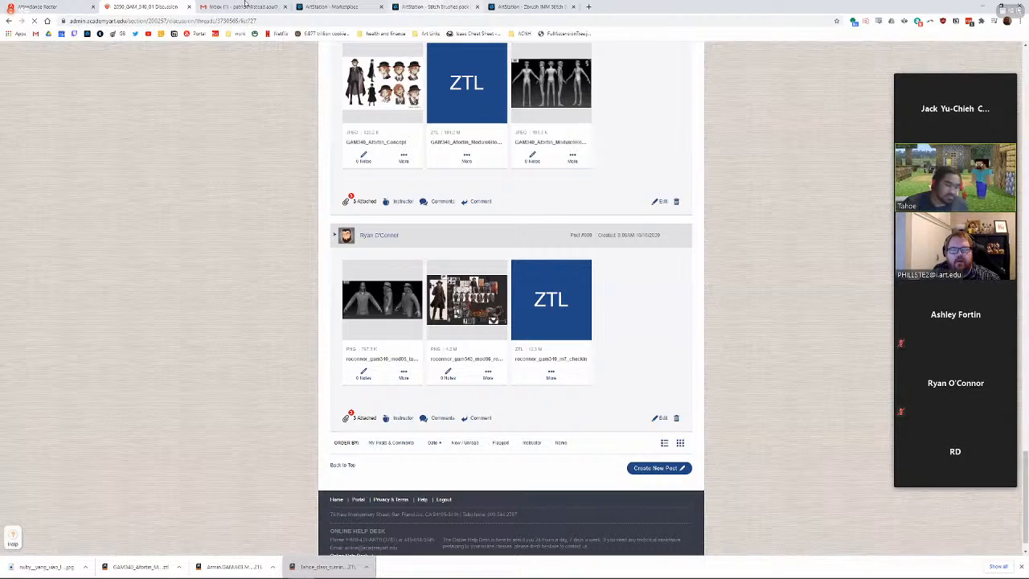
{"action": "key", "text": "ctrl+w"}
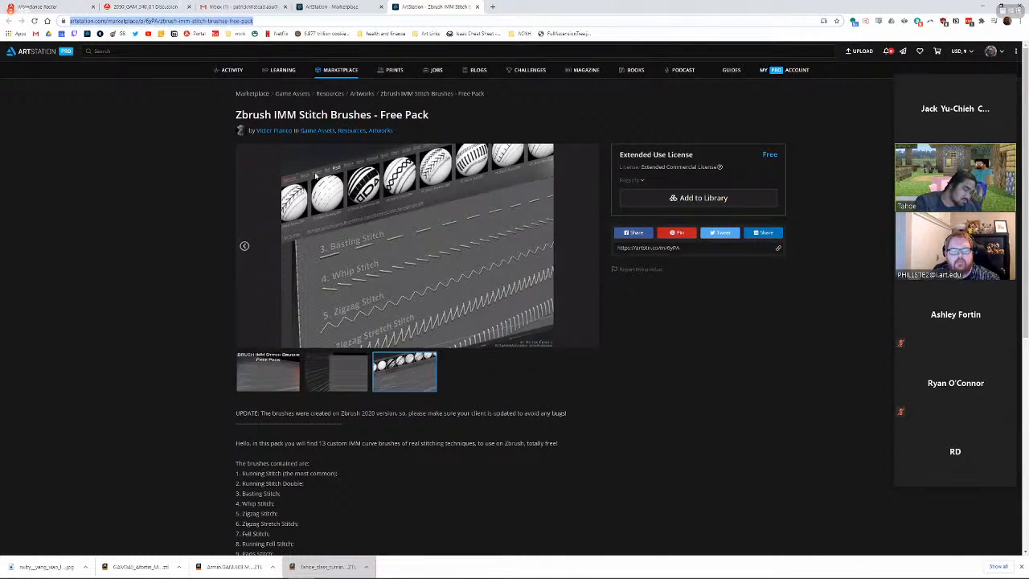
{"action": "key", "text": "ctrl+w"}
{"action": "key", "text": "ctrl+2"}
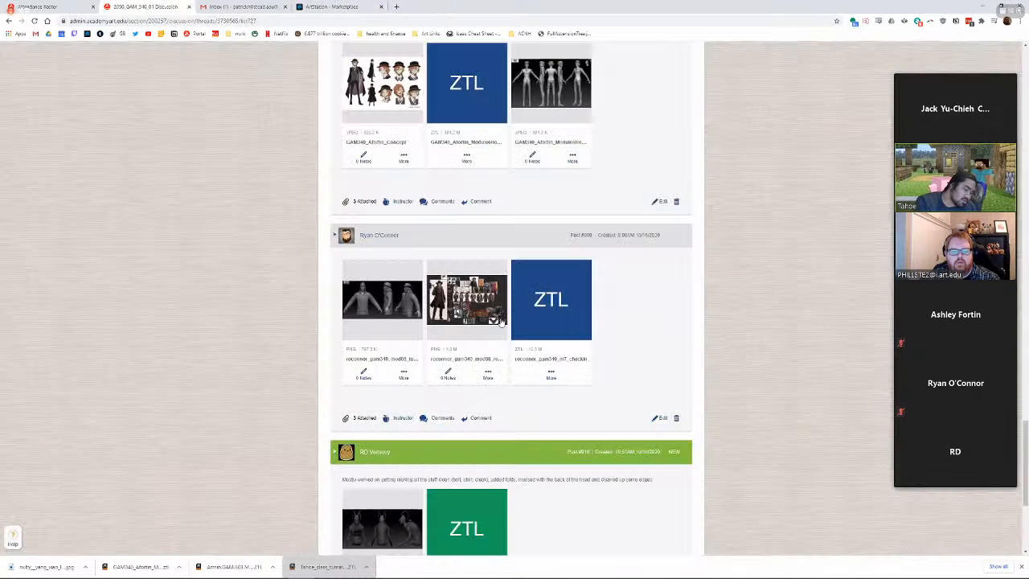
Download the ZTL attachment from the newest discussion post and look back through the earlier student submissions.
{"action": "scroll", "coordinate": [159, 515], "scroll_direction": "down", "scroll_amount": 5}
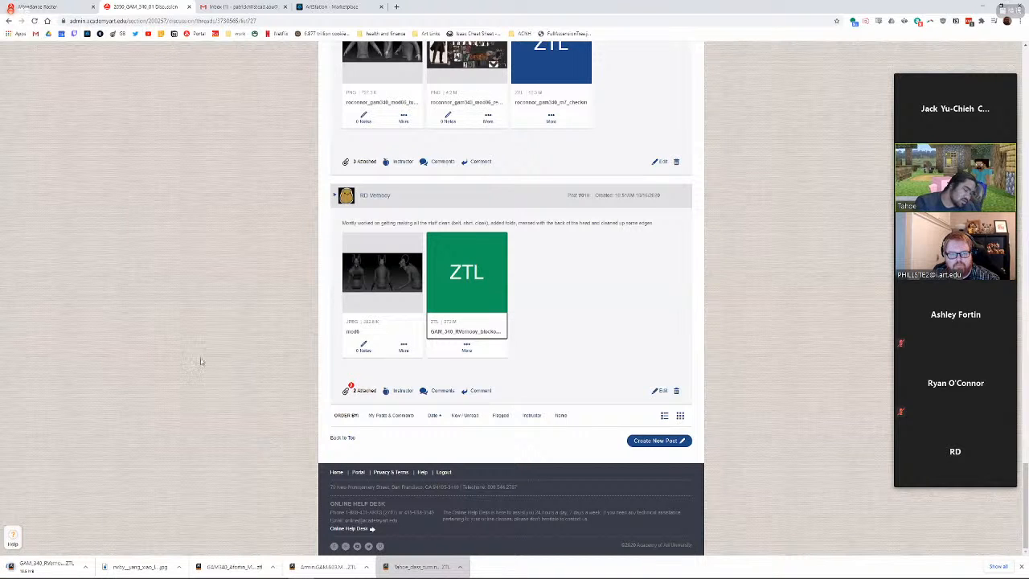
{"action": "scroll", "coordinate": [165, 446], "scroll_direction": "up", "scroll_amount": 5}
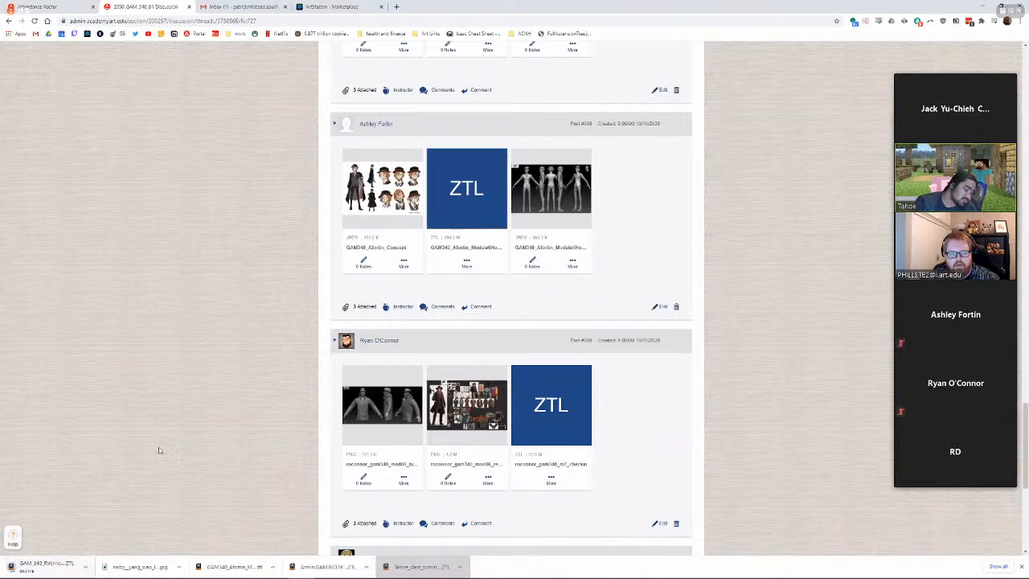
{"action": "scroll", "coordinate": [172, 444], "scroll_direction": "up", "scroll_amount": 5}
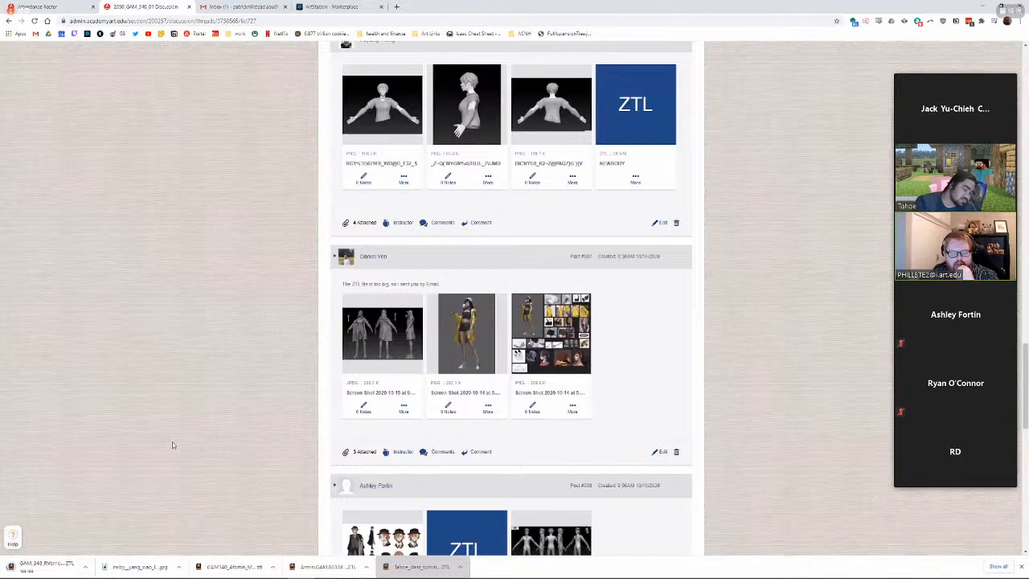
Find the jacket character's post in the class discussion, open its preview image, and examine the front and back views.
{"action": "scroll", "coordinate": [172, 444], "scroll_direction": "up", "scroll_amount": 3}
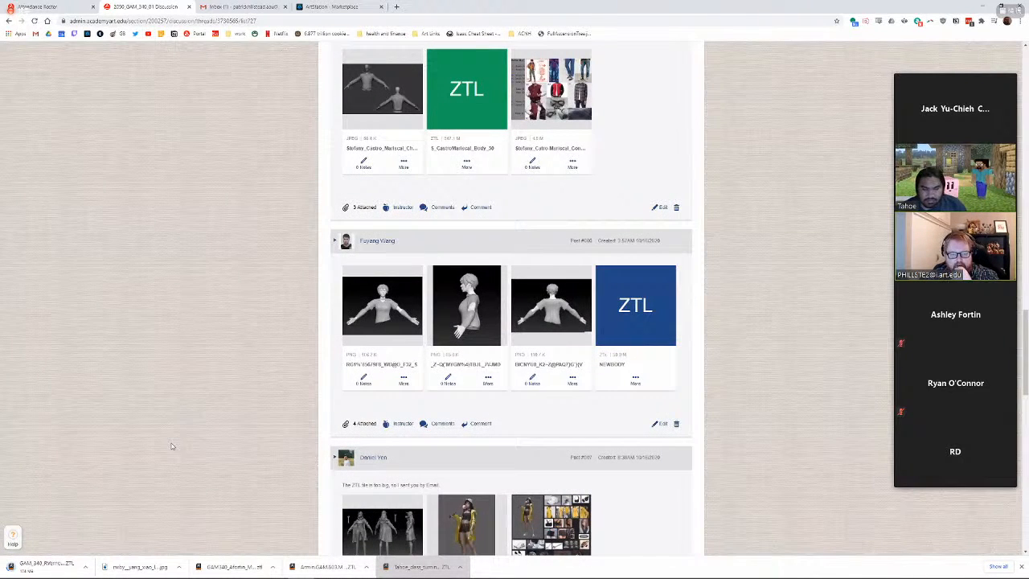
{"action": "scroll", "coordinate": [171, 446], "scroll_direction": "up", "scroll_amount": 2}
{"action": "scroll", "coordinate": [226, 412], "scroll_direction": "up", "scroll_amount": 1}
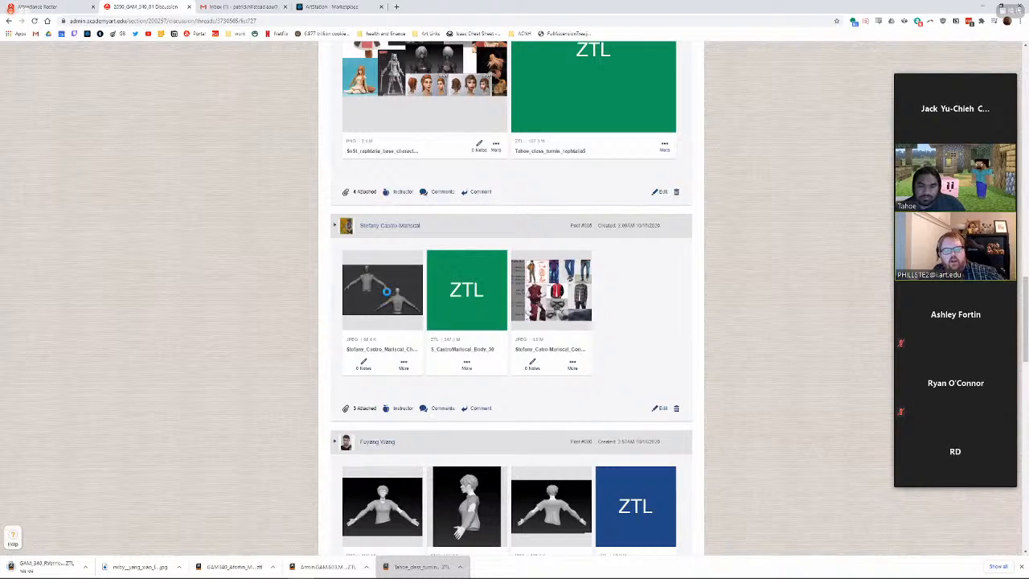
{"action": "left_click", "coordinate": [385, 311]}
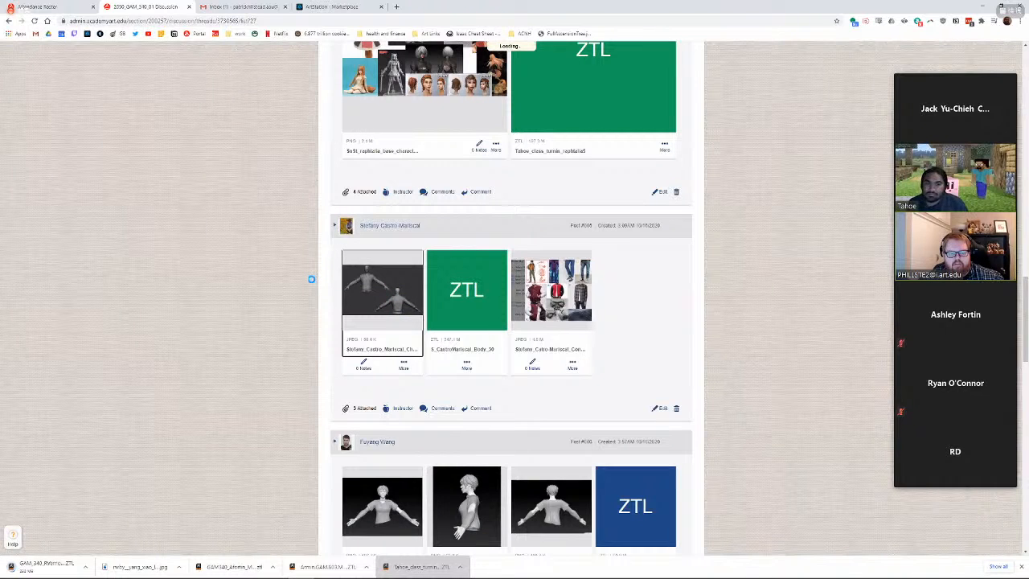
{"action": "scroll", "coordinate": [311, 278], "scroll_direction": "down", "scroll_amount": 1}
{"action": "scroll", "coordinate": [310, 278], "scroll_direction": "down", "scroll_amount": 2}
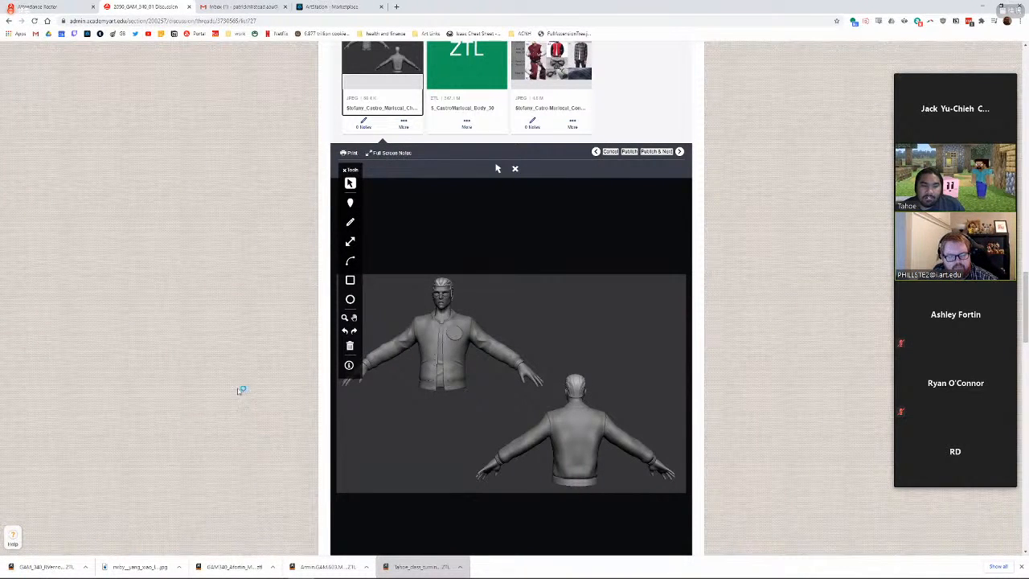
{"action": "scroll", "coordinate": [261, 365], "scroll_direction": "down", "scroll_amount": 2}
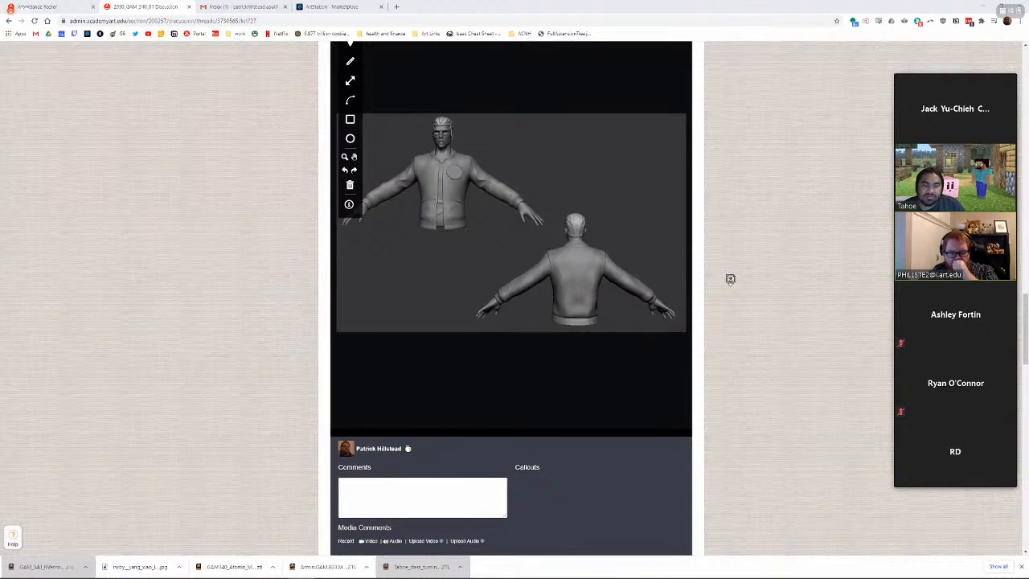
Switch to ZBrush and select the horned character's shirt subtool, framing the waist and belt from the front.
{"action": "key", "text": "alt+Tab"}
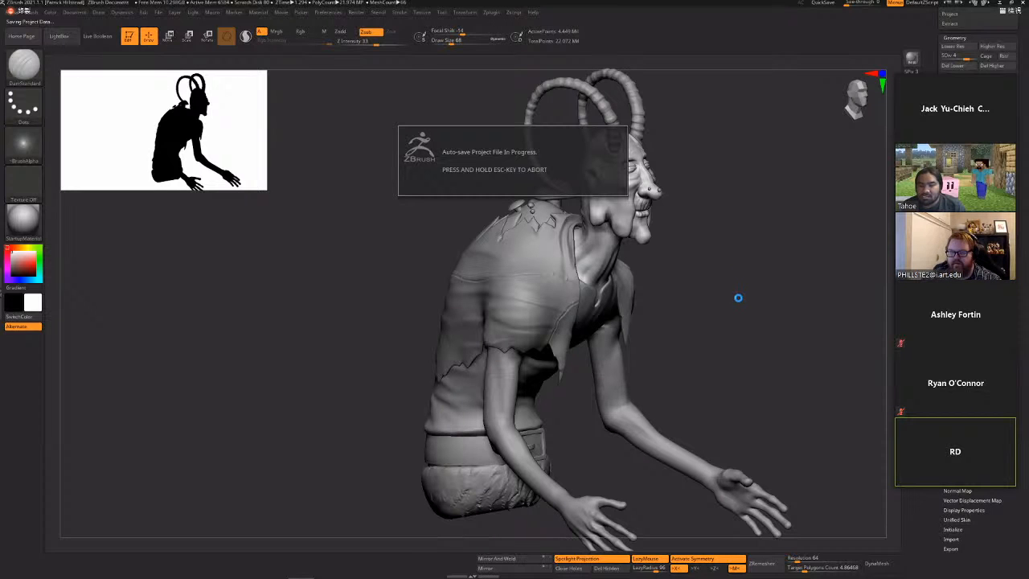
{"action": "left_click_drag", "start_coordinate": [737, 303], "coordinate": [730, 303], "text": "shift"}
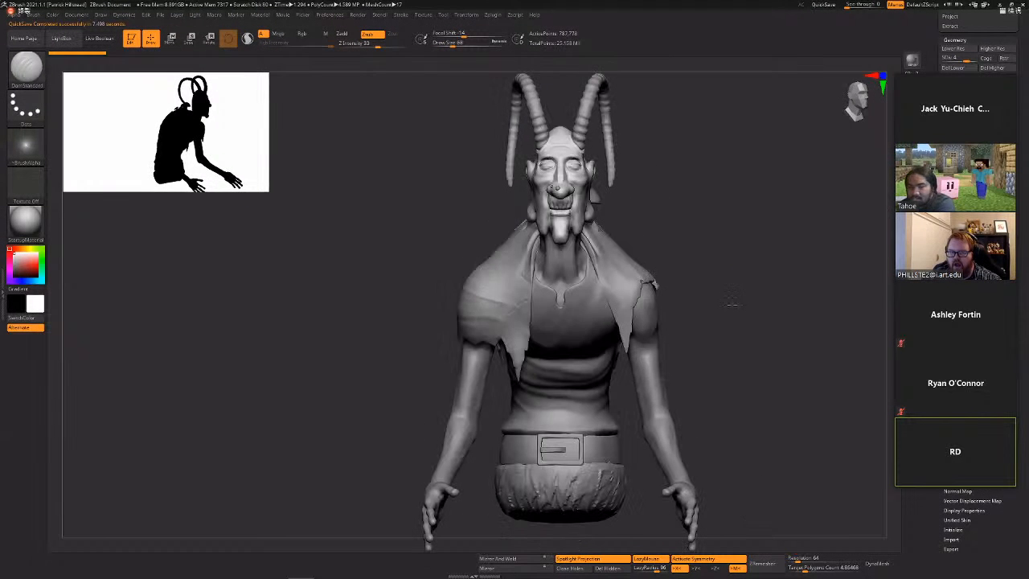
{"action": "left_click_drag", "start_coordinate": [992, 38], "coordinate": [993, 290]}
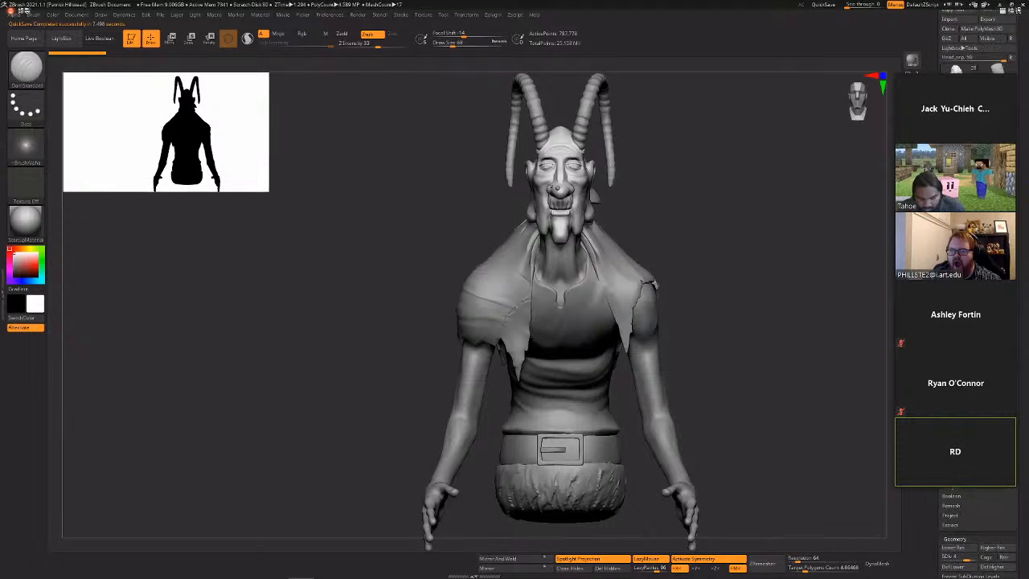
{"action": "right_click_drag", "start_coordinate": [740, 391], "coordinate": [767, 124], "text": "ctrl"}
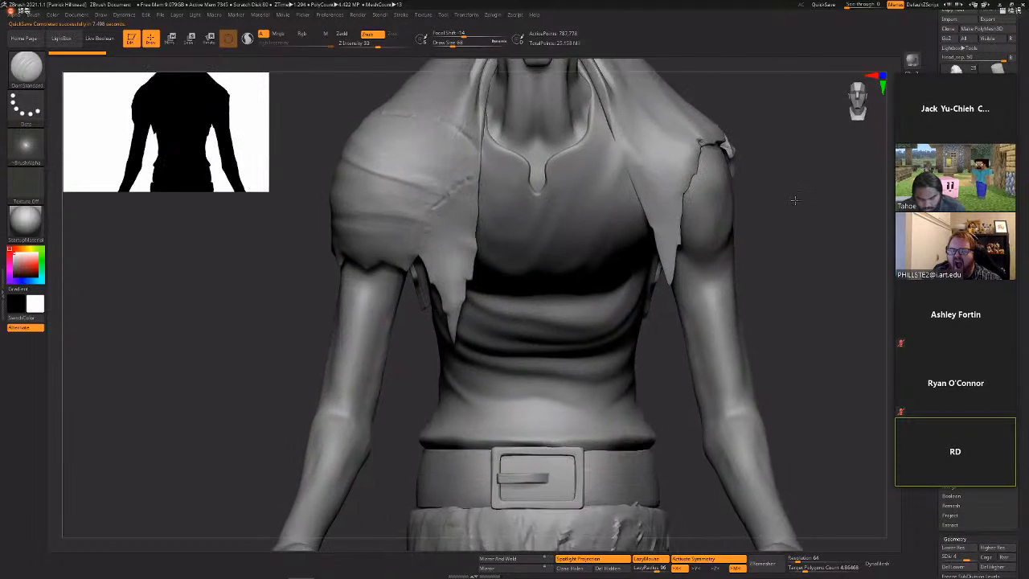
{"action": "right_click_drag", "start_coordinate": [795, 202], "coordinate": [782, 73], "text": "alt"}
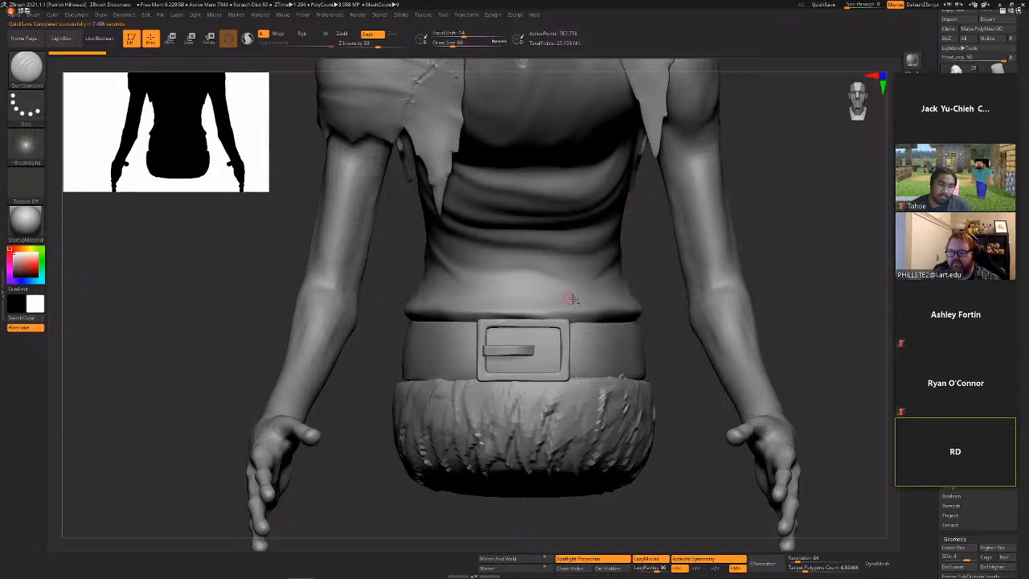
{"action": "left_click", "coordinate": [573, 299], "text": "alt"}
{"action": "right_click_drag", "start_coordinate": [812, 305], "coordinate": [759, 204]}
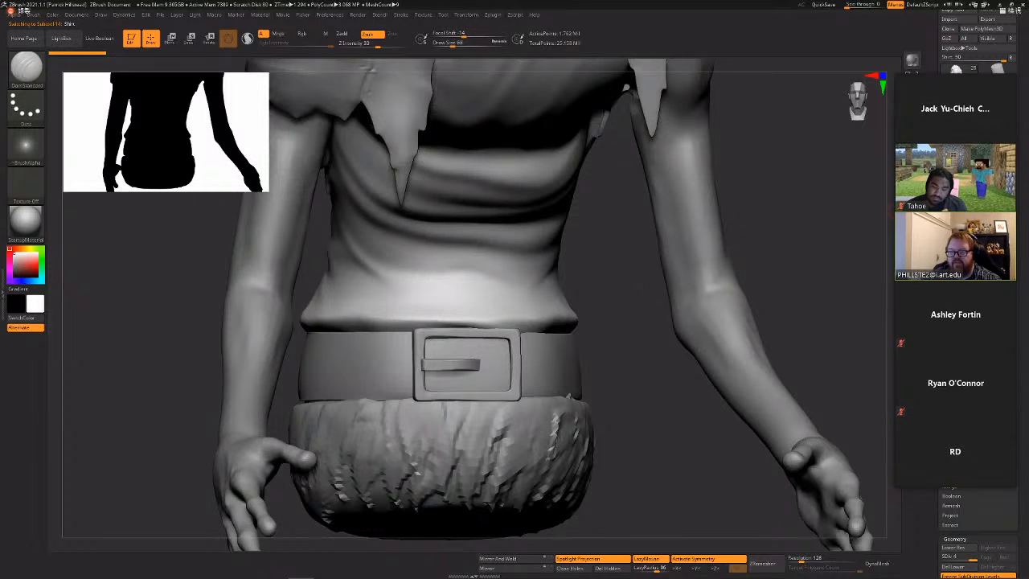
Compare the belt and cylinder subtools at the buckle, keep the belt selected, and turn on Live Boolean.
{"action": "left_click", "coordinate": [964, 354]}
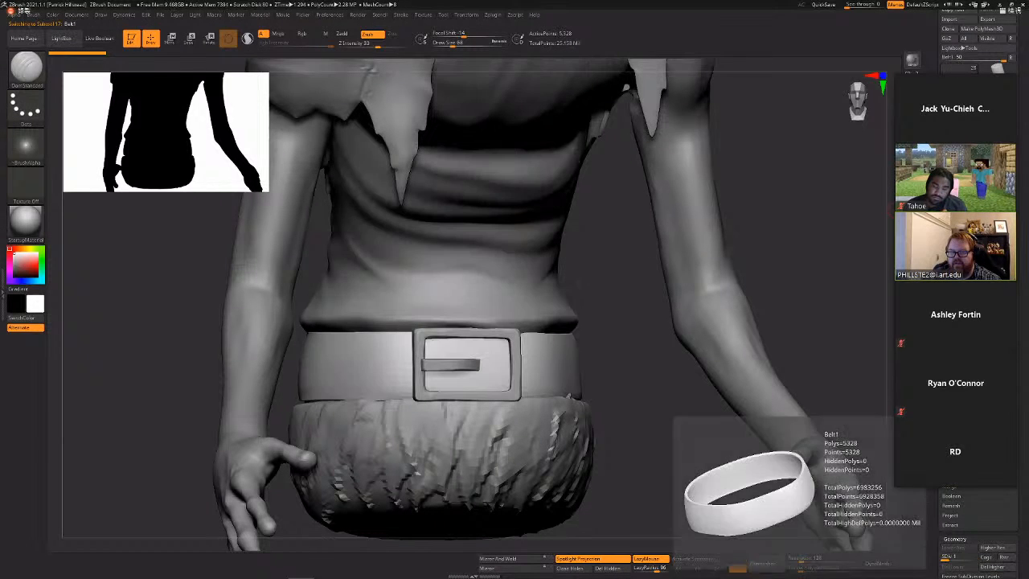
{"action": "left_click", "coordinate": [964, 378]}
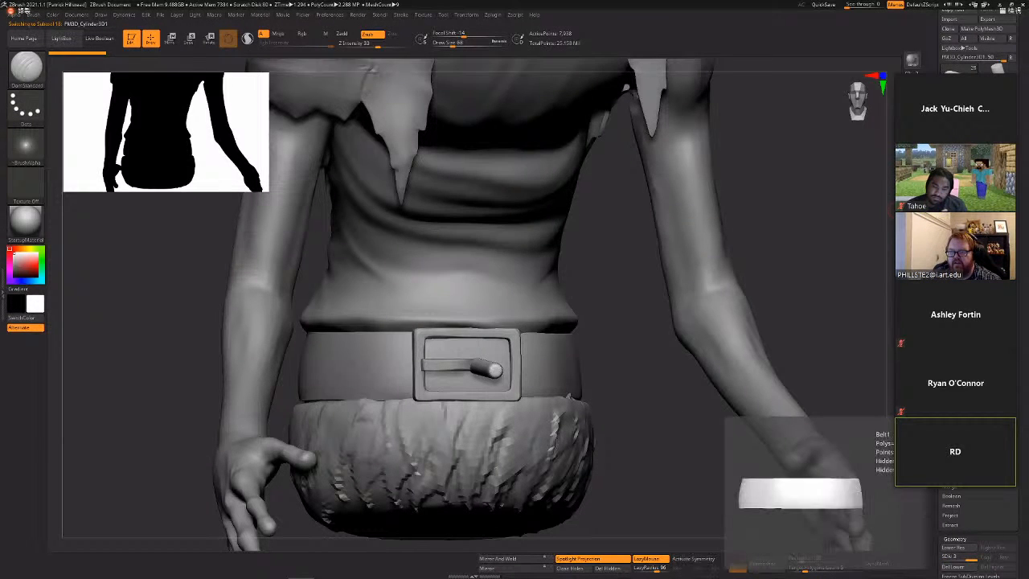
{"action": "left_click", "coordinate": [964, 354]}
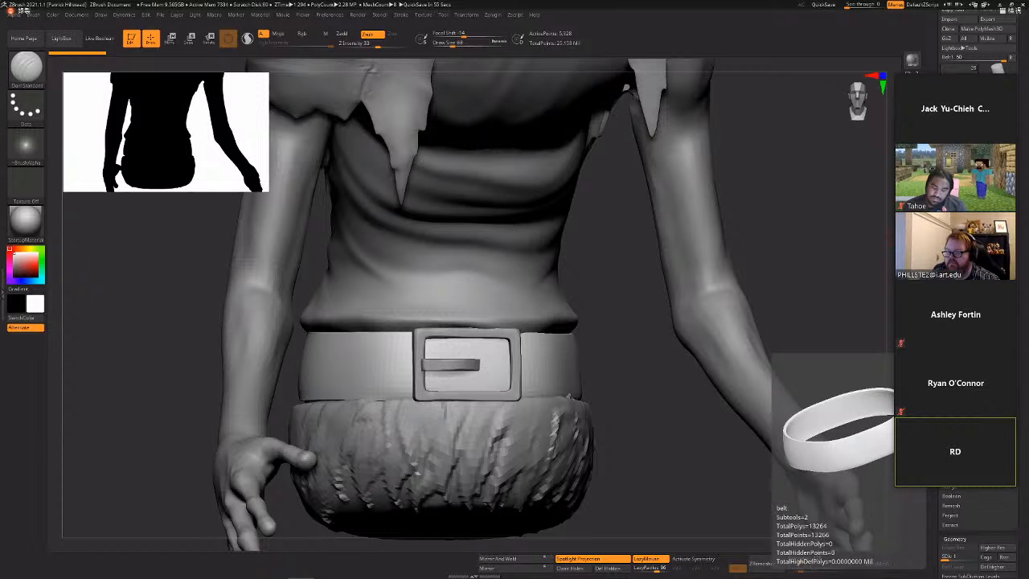
{"action": "left_click_drag", "start_coordinate": [732, 258], "coordinate": [821, 255]}
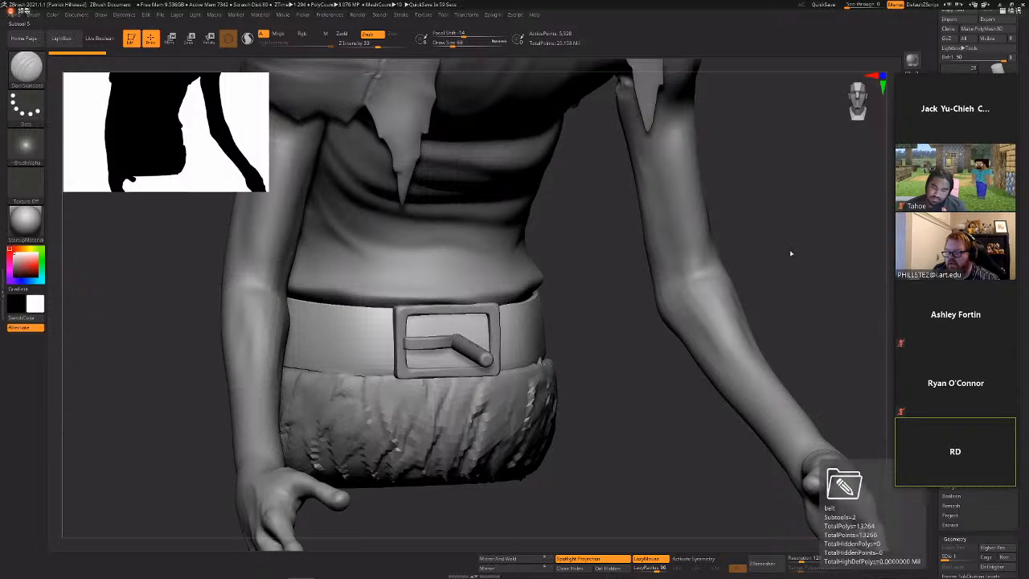
{"action": "left_click_drag", "start_coordinate": [791, 253], "coordinate": [817, 304]}
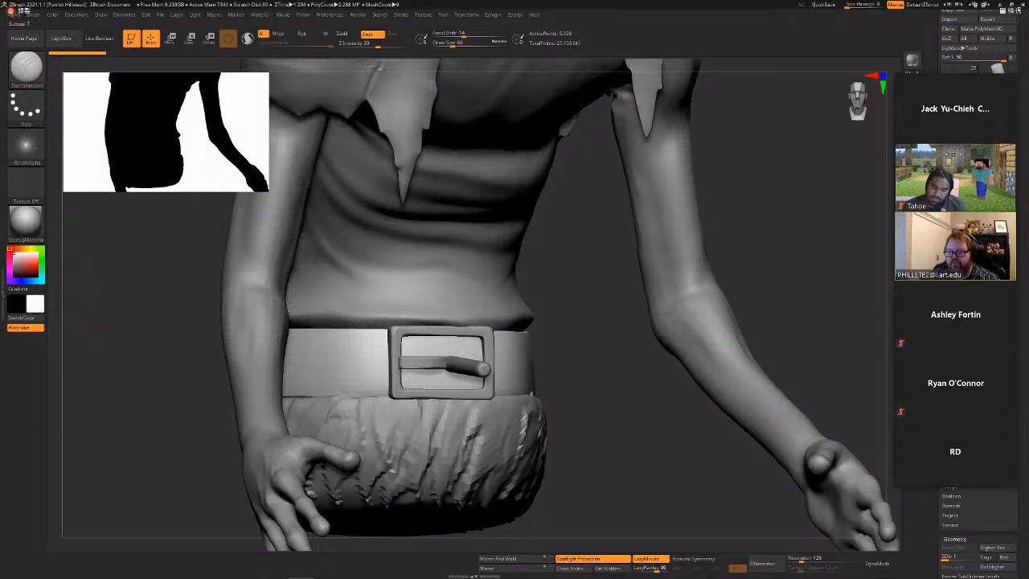
{"action": "left_click", "coordinate": [99, 37]}
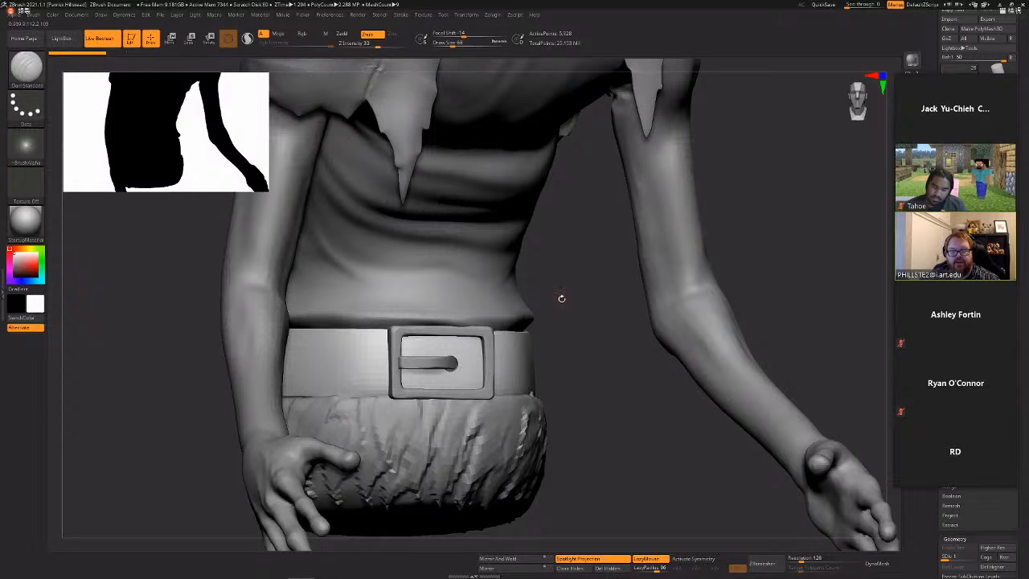
{"action": "left_click_drag", "start_coordinate": [598, 319], "coordinate": [602, 316]}
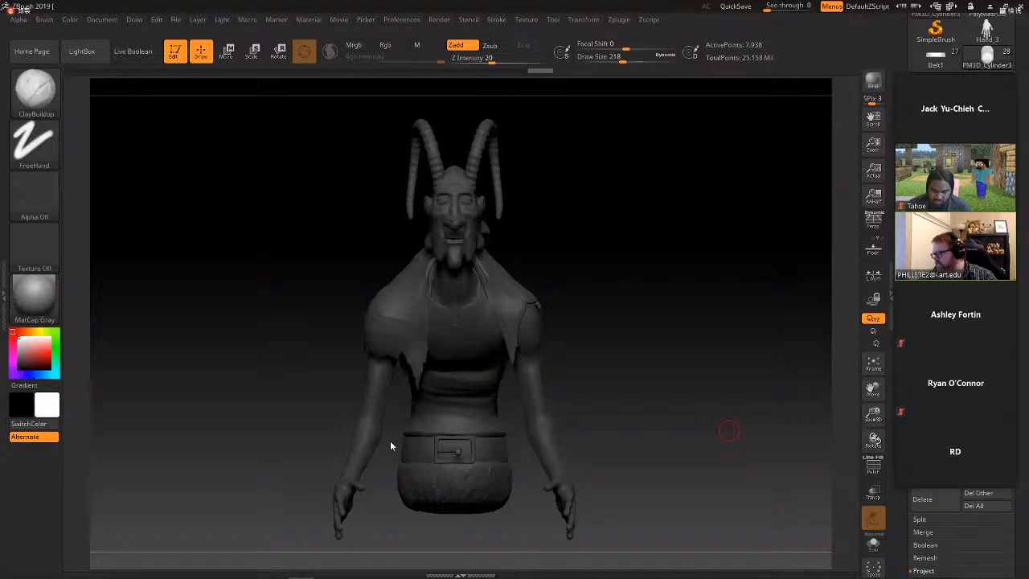
Try the Live Boolean preview with the polyframe display on and off for the belt in the ZBrush 2019 window.
{"action": "left_click", "coordinate": [133, 50]}
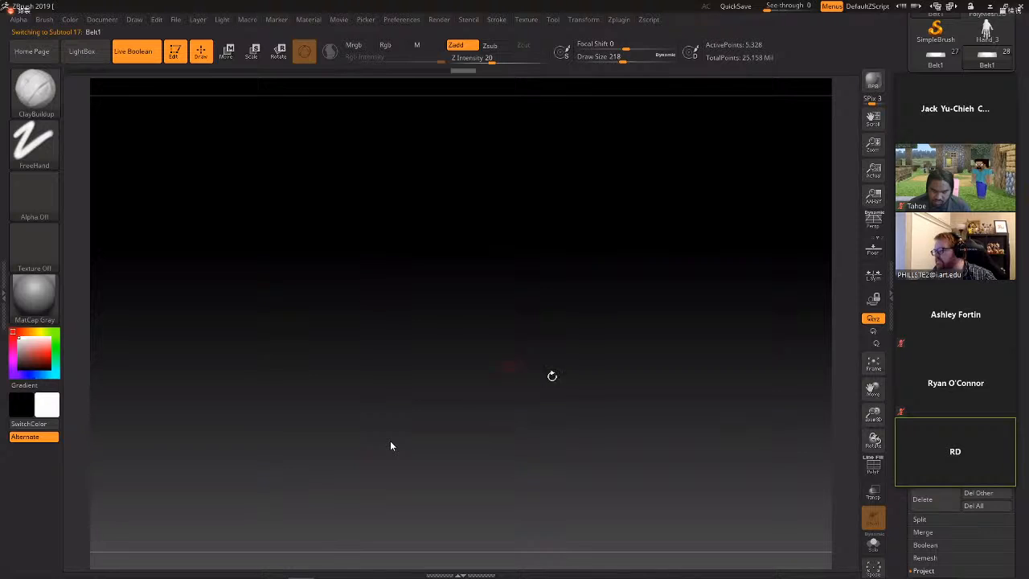
{"action": "left_click", "coordinate": [874, 467]}
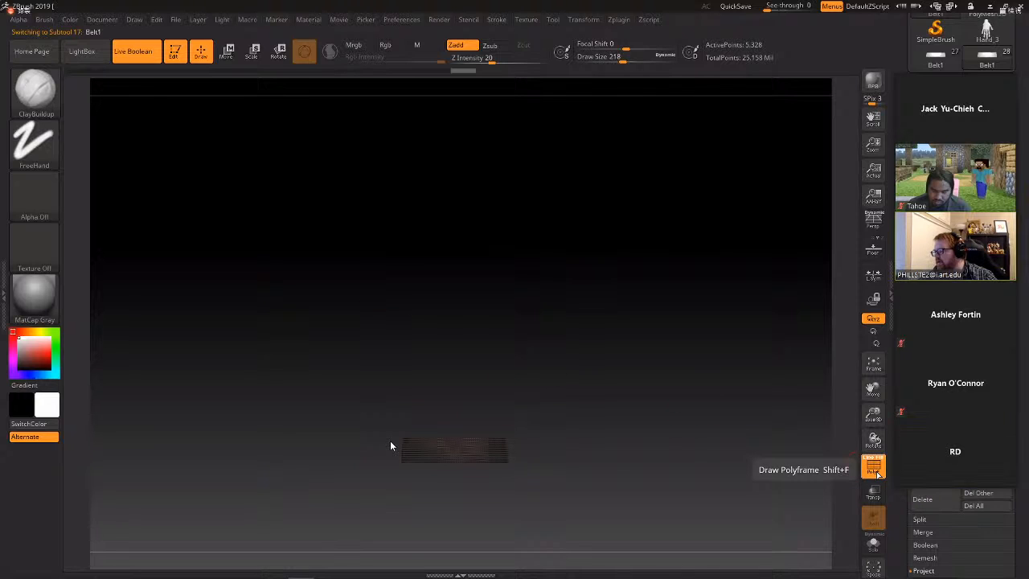
{"action": "left_click", "coordinate": [873, 469]}
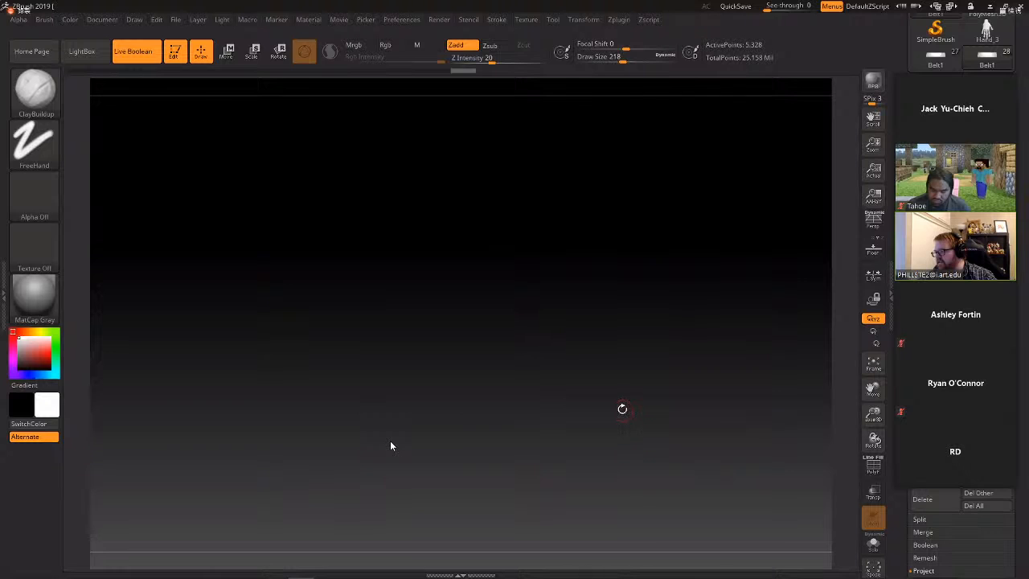
{"action": "left_click", "coordinate": [136, 53]}
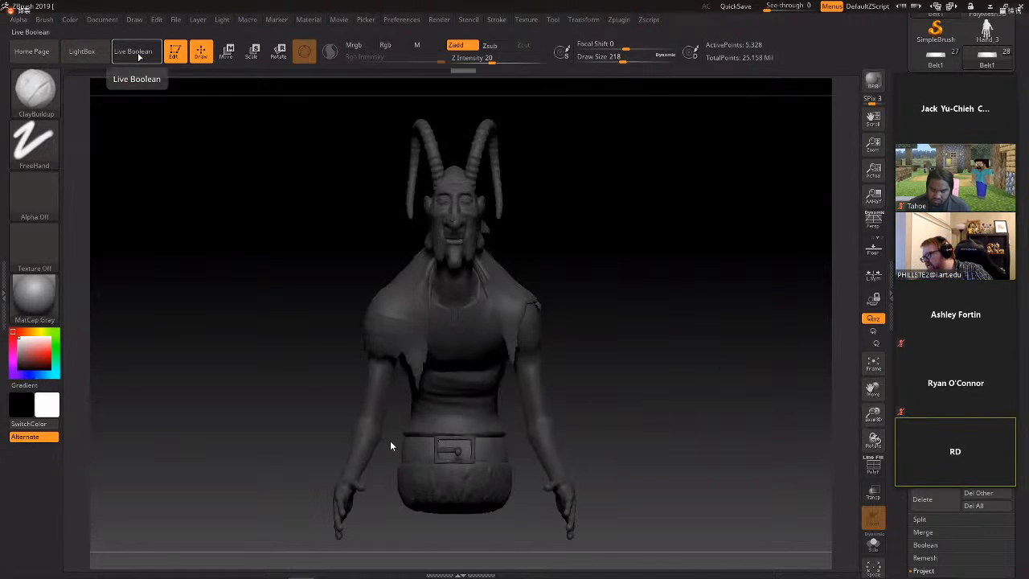
{"action": "left_click", "coordinate": [137, 53]}
{"action": "left_click", "coordinate": [137, 53]}
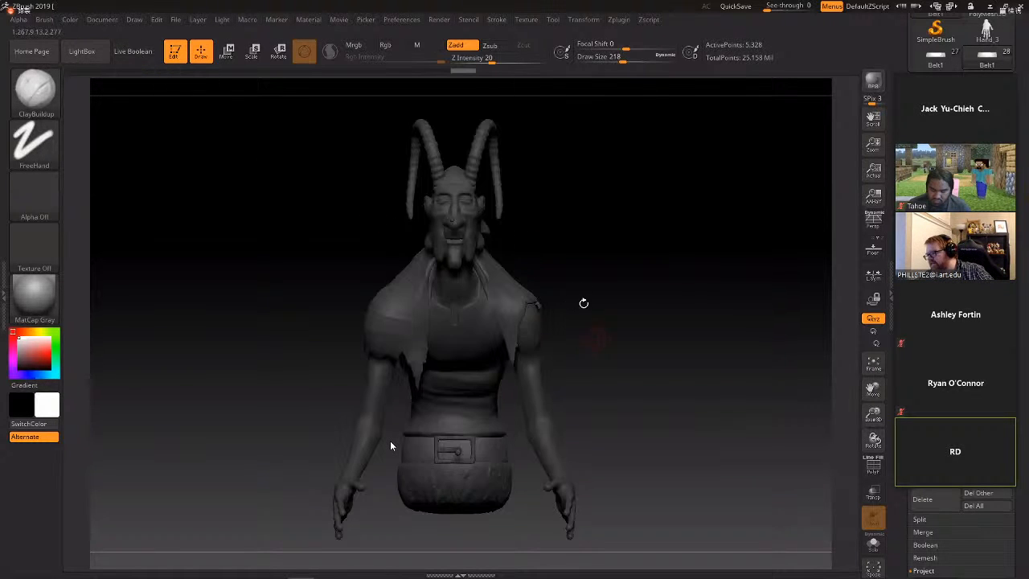
{"action": "left_click", "coordinate": [129, 53]}
{"action": "left_click", "coordinate": [873, 465]}
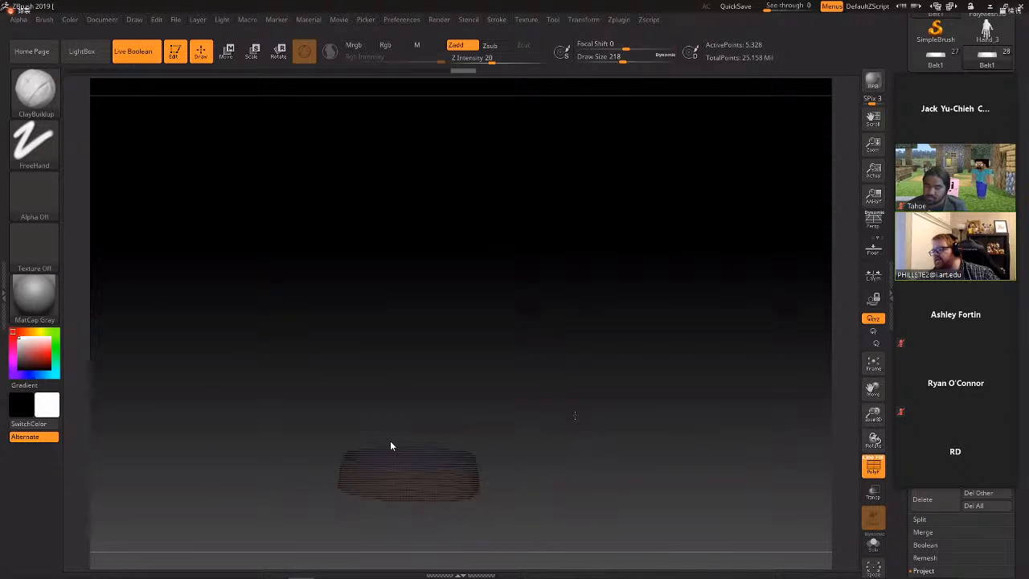
{"action": "left_click", "coordinate": [137, 52]}
{"action": "left_click", "coordinate": [871, 468]}
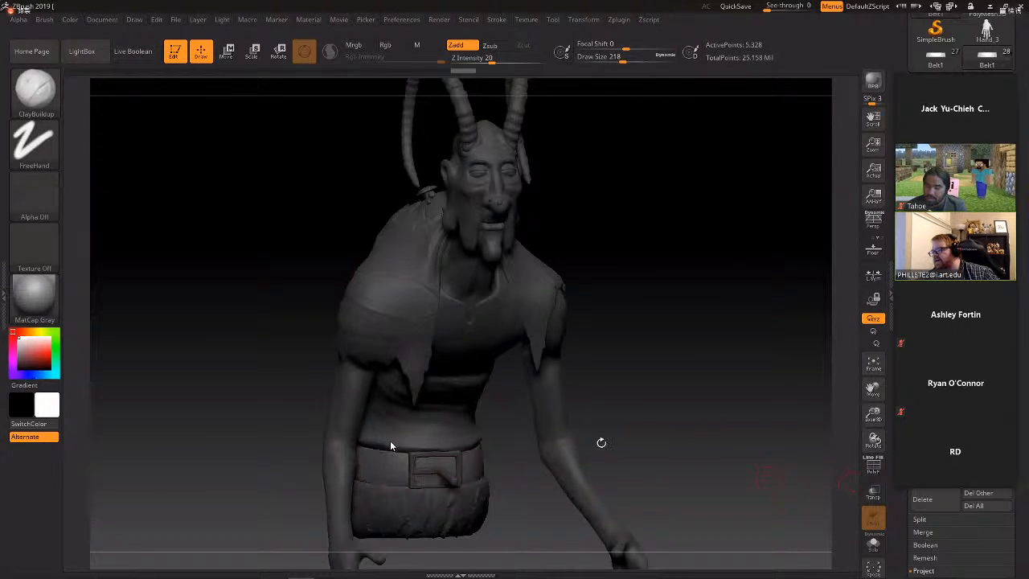
Generate a Boolean mesh from the belt folder and select the resulting belt subtool at the buckle.
{"action": "left_click_drag", "start_coordinate": [627, 371], "coordinate": [632, 319], "text": "alt"}
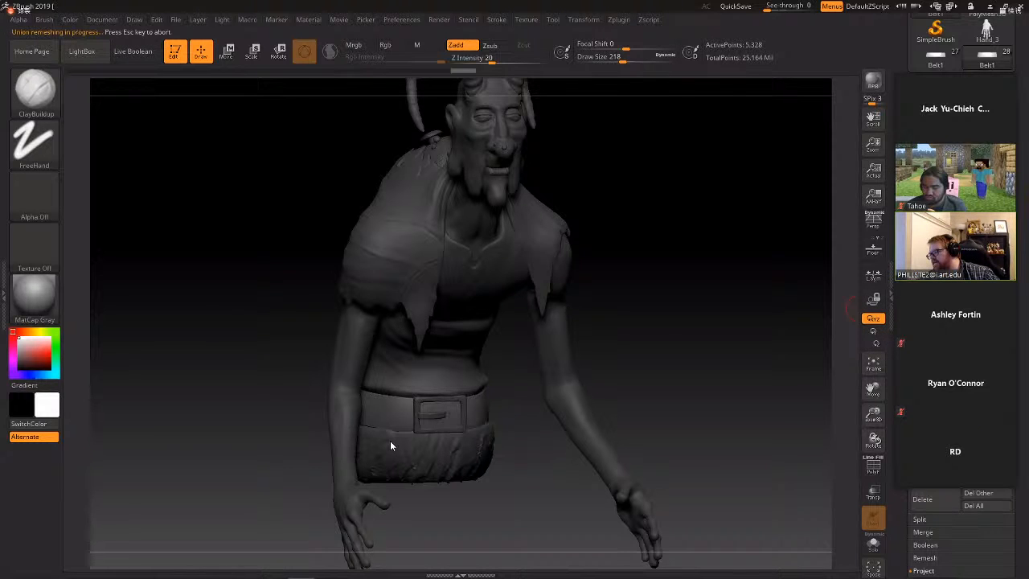
{"action": "mouse_move", "coordinate": [685, 429]}
{"action": "left_mouse_down", "text": "alt"}
{"action": "mouse_move", "coordinate": [608, 322]}
{"action": "mouse_move", "coordinate": [612, 350]}
{"action": "mouse_move", "coordinate": [655, 386]}
{"action": "left_mouse_up", "text": "alt"}
{"action": "mouse_move", "coordinate": [476, 544]}
{"action": "left_mouse_down", "text": "alt"}
{"action": "mouse_move", "coordinate": [496, 367]}
{"action": "mouse_move", "coordinate": [502, 434]}
{"action": "mouse_move", "coordinate": [524, 205]}
{"action": "left_mouse_up", "text": "alt"}
{"action": "left_click_drag", "start_coordinate": [586, 386], "coordinate": [770, 472]}
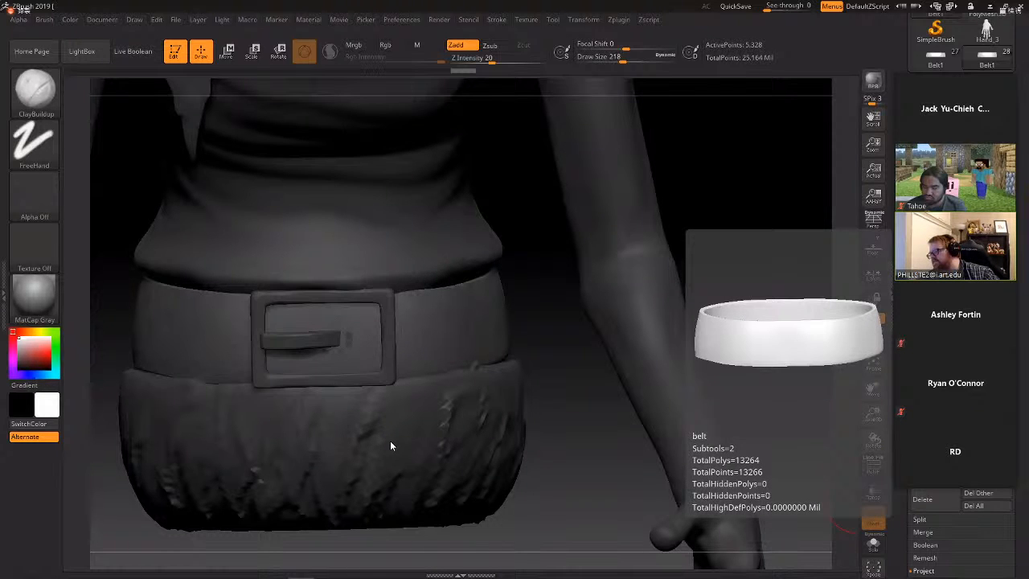
{"action": "left_click", "coordinate": [948, 354]}
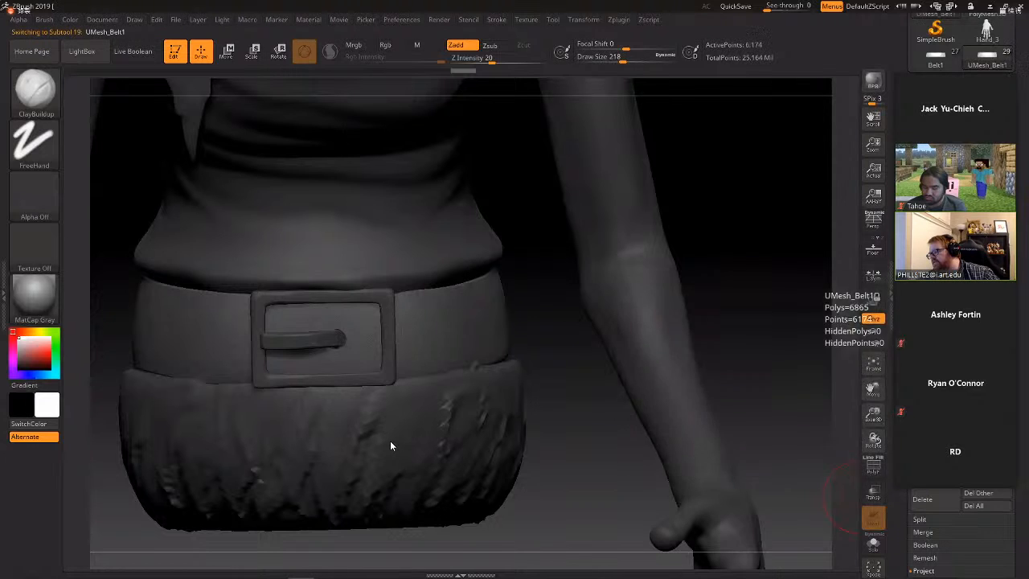
{"action": "mouse_move", "coordinate": [561, 413]}
{"action": "left_mouse_down"}
{"action": "mouse_move", "coordinate": [603, 413]}
{"action": "mouse_move", "coordinate": [555, 407]}
{"action": "mouse_move", "coordinate": [565, 409]}
{"action": "left_mouse_up"}
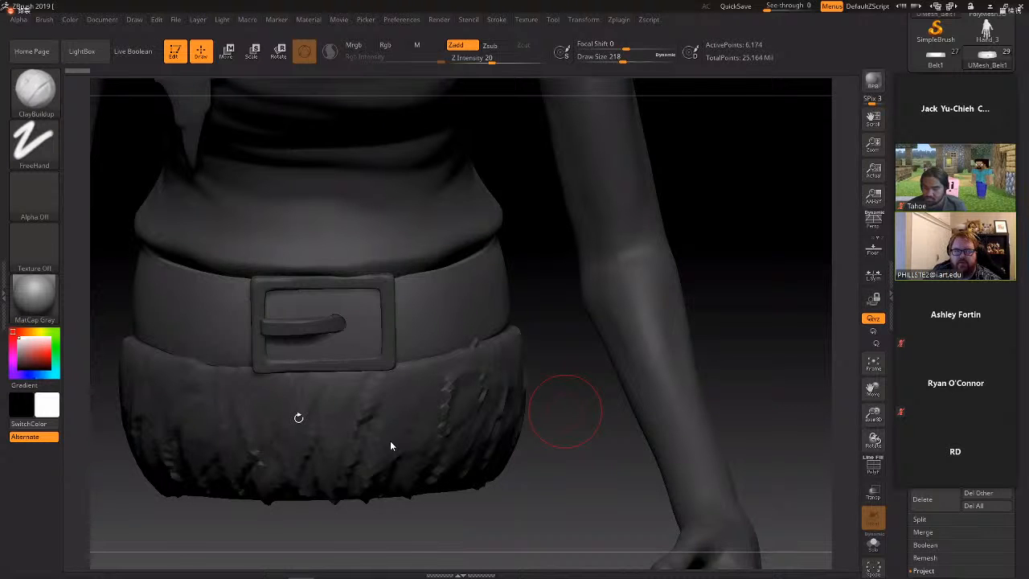
Examine the horned character's belt, torso and arms from the front and the side.
{"action": "left_click_drag", "start_coordinate": [587, 428], "coordinate": [538, 576], "text": "alt"}
{"action": "left_click_drag", "start_coordinate": [710, 386], "coordinate": [664, 434]}
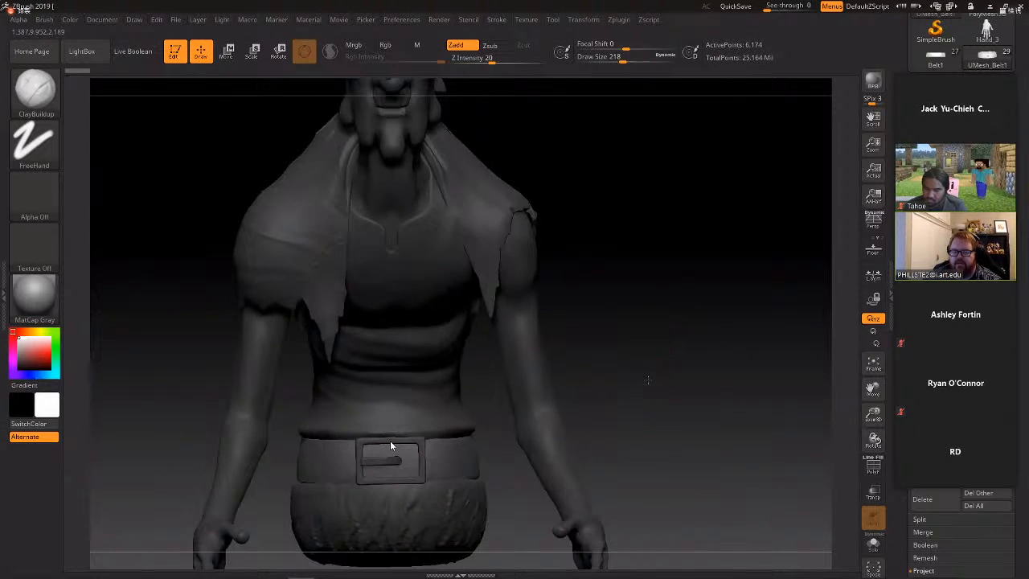
{"action": "mouse_move", "coordinate": [658, 346]}
{"action": "left_mouse_down"}
{"action": "mouse_move", "coordinate": [629, 423]}
{"action": "mouse_move", "coordinate": [654, 308]}
{"action": "mouse_move", "coordinate": [651, 340]}
{"action": "mouse_move", "coordinate": [580, 344]}
{"action": "left_mouse_up"}
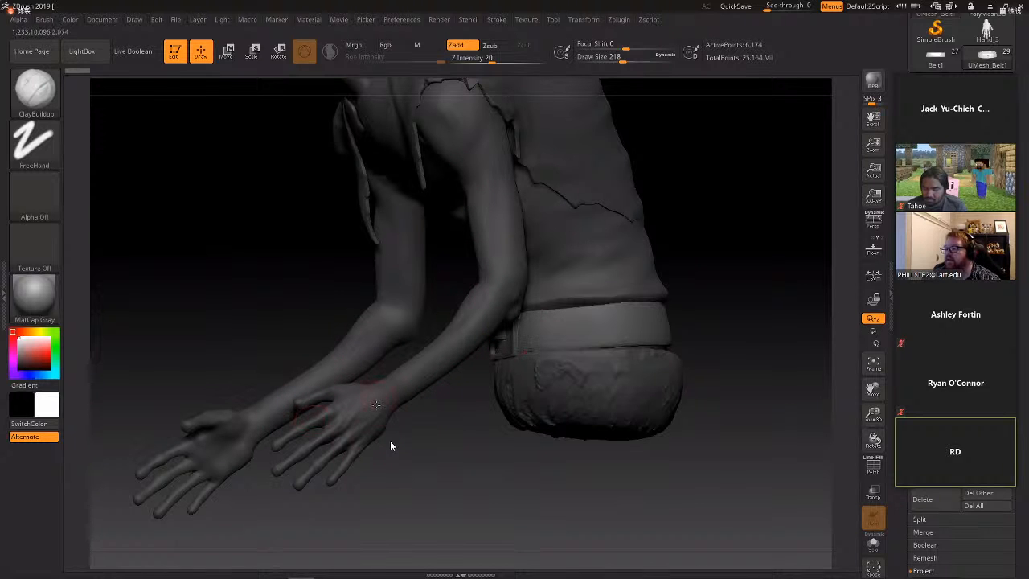
{"action": "mouse_move", "coordinate": [420, 503]}
{"action": "left_mouse_down"}
{"action": "mouse_move", "coordinate": [393, 503]}
{"action": "mouse_move", "coordinate": [531, 500]}
{"action": "mouse_move", "coordinate": [508, 490]}
{"action": "left_mouse_up"}
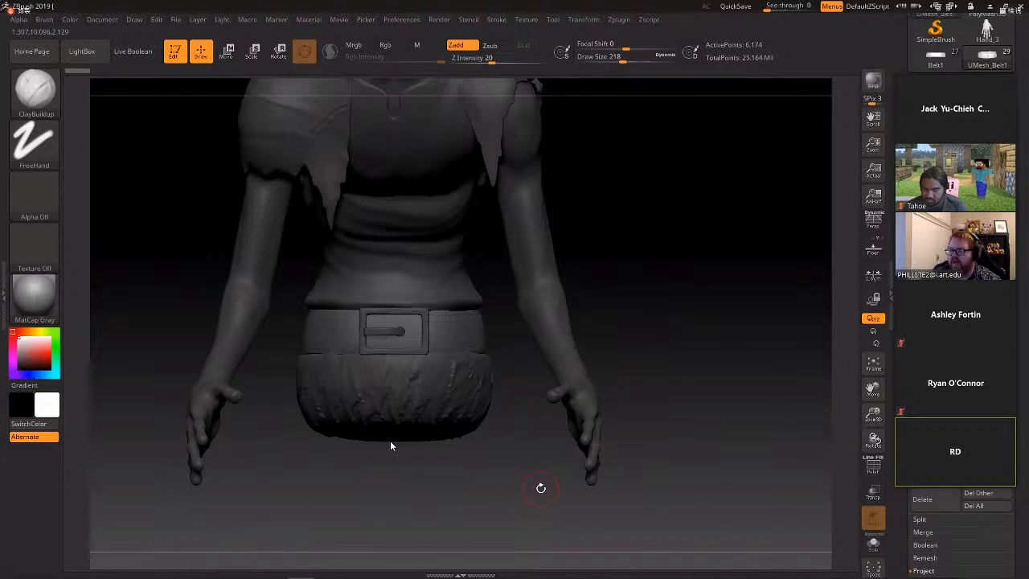
{"action": "mouse_move", "coordinate": [515, 488]}
{"action": "left_mouse_down"}
{"action": "mouse_move", "coordinate": [406, 488]}
{"action": "mouse_move", "coordinate": [505, 485]}
{"action": "left_mouse_up"}
{"action": "left_click_drag", "start_coordinate": [684, 324], "coordinate": [684, 310], "text": "shift"}
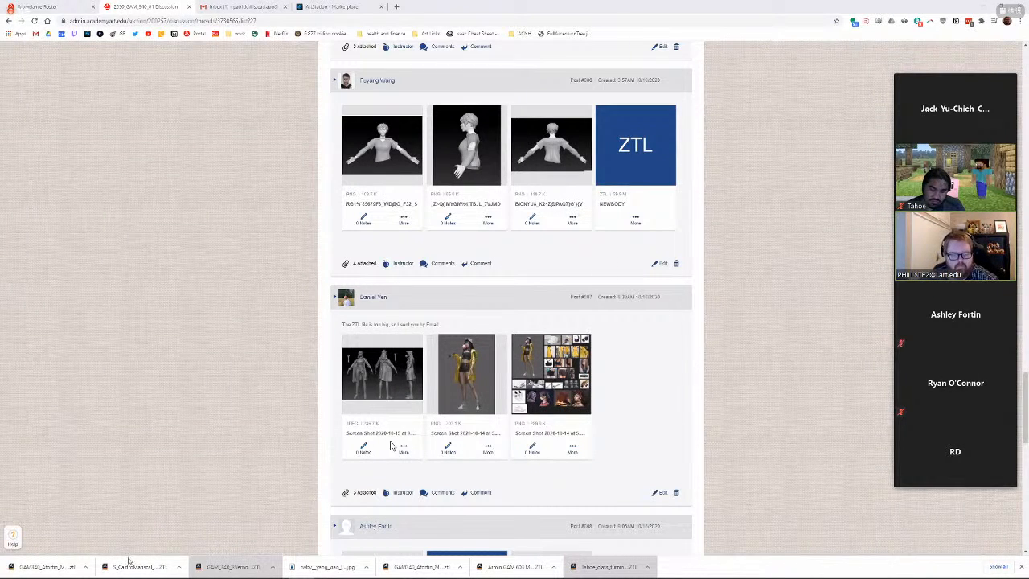
Switch to the ZBrush 2021 window, bring the downloaded jacket character onto the canvas, and select its jacket subtool.
{"action": "key", "text": "alt+Tab"}
{"action": "left_click", "coordinate": [349, 283]}
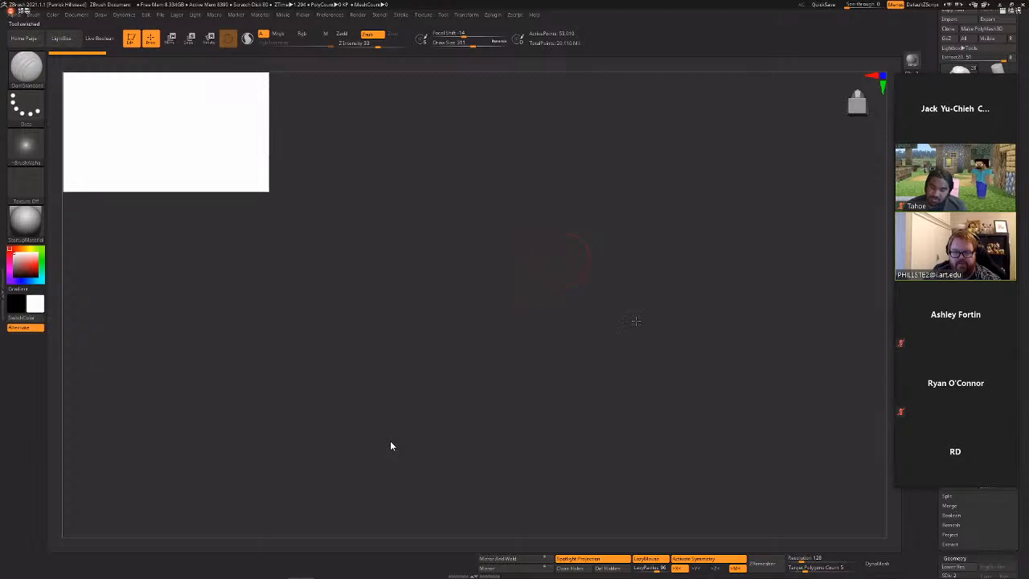
{"action": "mouse_move", "coordinate": [786, 252]}
{"action": "left_mouse_down"}
{"action": "mouse_move", "coordinate": [699, 400]}
{"action": "mouse_move", "coordinate": [664, 346]}
{"action": "mouse_move", "coordinate": [643, 386]}
{"action": "left_mouse_up"}
{"action": "key", "text": "space"}
{"action": "mouse_move", "coordinate": [675, 347]}
{"action": "left_mouse_down"}
{"action": "mouse_move", "coordinate": [648, 347]}
{"action": "mouse_move", "coordinate": [627, 429]}
{"action": "mouse_move", "coordinate": [632, 374]}
{"action": "mouse_move", "coordinate": [656, 320]}
{"action": "left_mouse_up"}
{"action": "left_click", "coordinate": [572, 386], "text": "alt"}
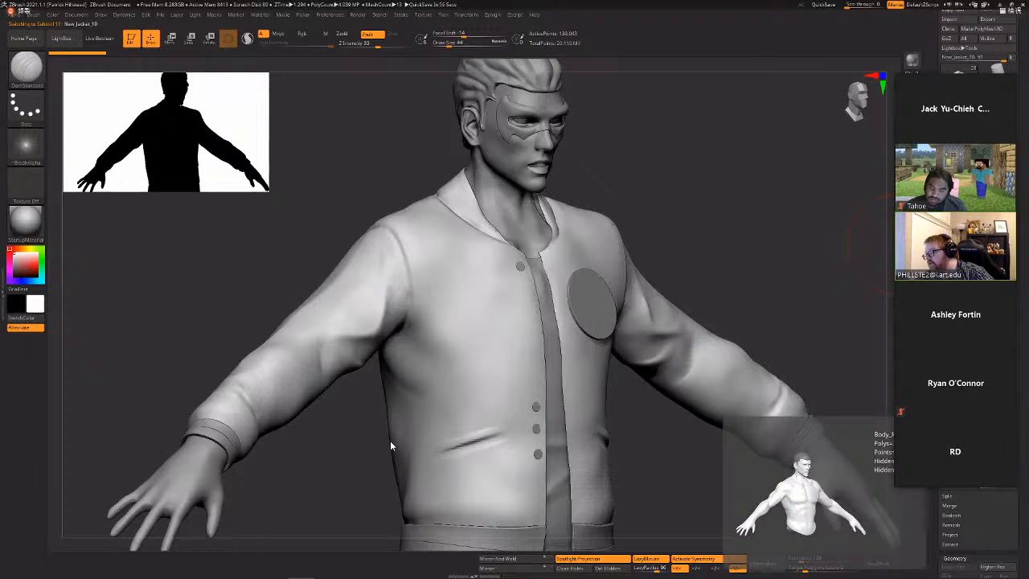
Select the hair subtool and reshape its front edge above the forehead with the Move brush.
{"action": "right_click_drag", "start_coordinate": [703, 175], "coordinate": [665, 278]}
{"action": "key", "text": "shift+f"}
{"action": "mouse_move", "coordinate": [733, 239]}
{"action": "left_mouse_down", "text": "shift"}
{"action": "mouse_move", "coordinate": [780, 196]}
{"action": "mouse_move", "coordinate": [852, 185]}
{"action": "mouse_move", "coordinate": [796, 201]}
{"action": "mouse_move", "coordinate": [668, 280]}
{"action": "mouse_move", "coordinate": [643, 236]}
{"action": "mouse_move", "coordinate": [546, 376]}
{"action": "left_mouse_up", "text": "shift"}
{"action": "left_click", "coordinate": [545, 377], "text": "alt"}
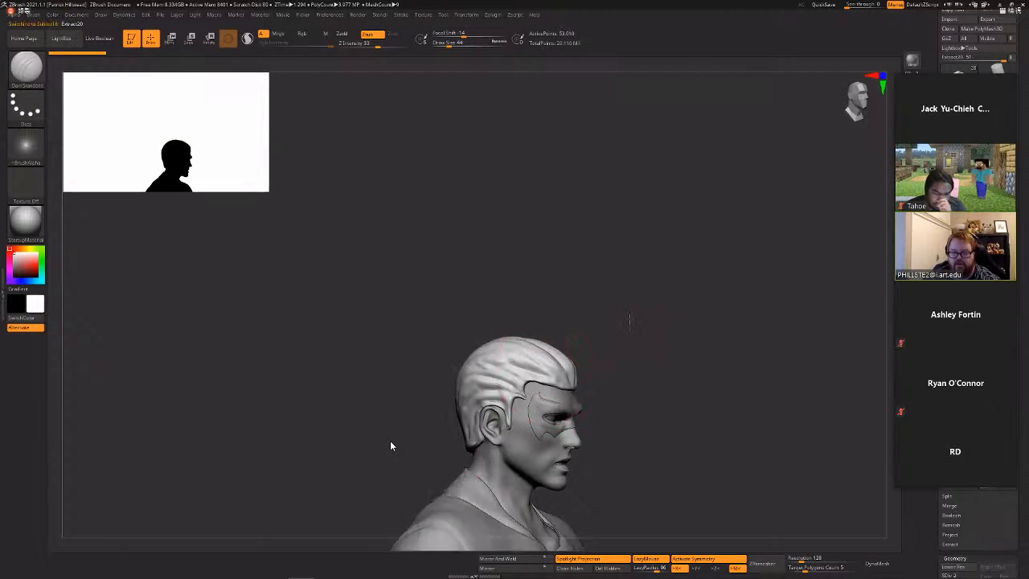
{"action": "left_click_drag", "start_coordinate": [632, 321], "coordinate": [717, 321], "text": "alt"}
{"action": "key", "text": "b"}
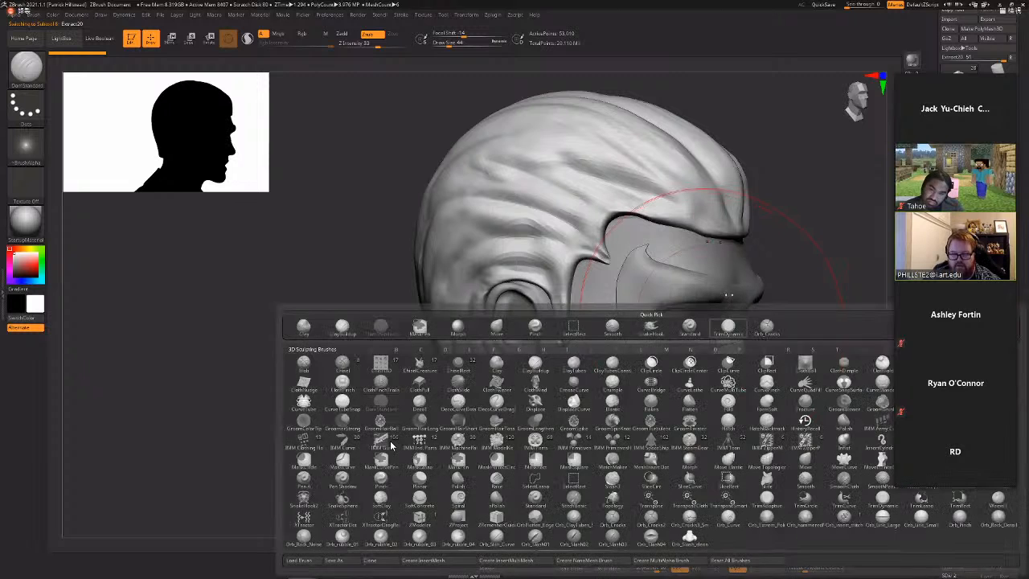
{"action": "key", "text": "m"}
{"action": "key", "text": "v"}
{"action": "mouse_move", "coordinate": [726, 238]}
{"action": "left_mouse_down"}
{"action": "mouse_move", "coordinate": [716, 242]}
{"action": "mouse_move", "coordinate": [736, 225]}
{"action": "left_mouse_up"}
{"action": "key", "text": "space"}
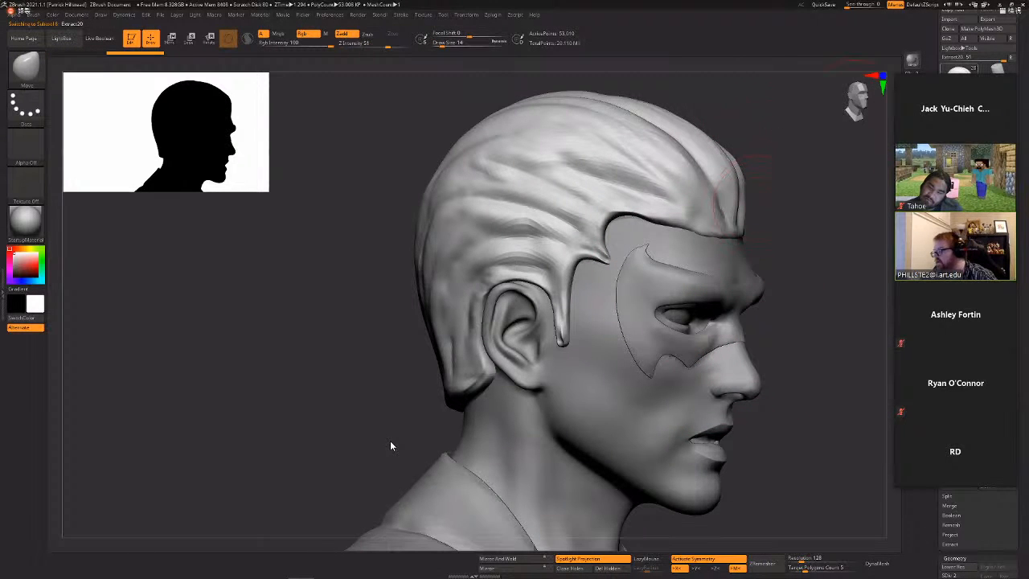
{"action": "mouse_move", "coordinate": [959, 71]}
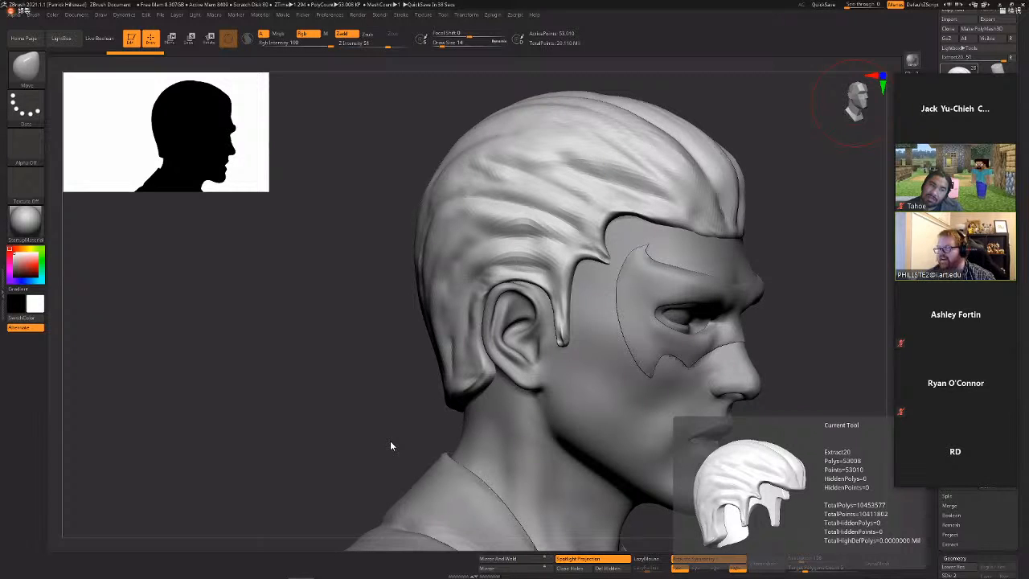
{"action": "left_click_drag", "start_coordinate": [802, 278], "coordinate": [790, 332]}
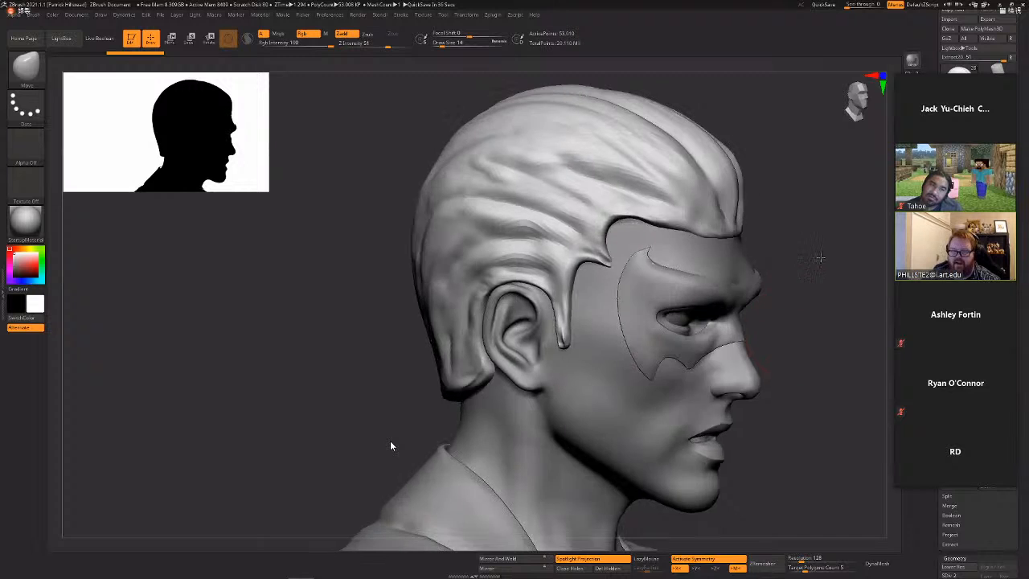
Select the jacket, smooth the fold on its lower front, and reshape that area with a resized Move brush.
{"action": "right_click_drag", "start_coordinate": [819, 257], "coordinate": [785, 305]}
{"action": "right_click_drag", "start_coordinate": [829, 426], "coordinate": [686, 294], "text": "alt"}
{"action": "right_click_drag", "start_coordinate": [750, 287], "coordinate": [727, 282]}
{"action": "mouse_move", "coordinate": [868, 293]}
{"action": "right_mouse_down"}
{"action": "mouse_move", "coordinate": [826, 292]}
{"action": "mouse_move", "coordinate": [751, 388]}
{"action": "mouse_move", "coordinate": [744, 482]}
{"action": "mouse_move", "coordinate": [732, 420]}
{"action": "mouse_move", "coordinate": [710, 427]}
{"action": "mouse_move", "coordinate": [669, 469]}
{"action": "right_mouse_up"}
{"action": "left_click", "coordinate": [714, 393], "text": "alt"}
{"action": "key", "text": "space"}
{"action": "left_click_drag", "start_coordinate": [698, 415], "coordinate": [705, 416]}
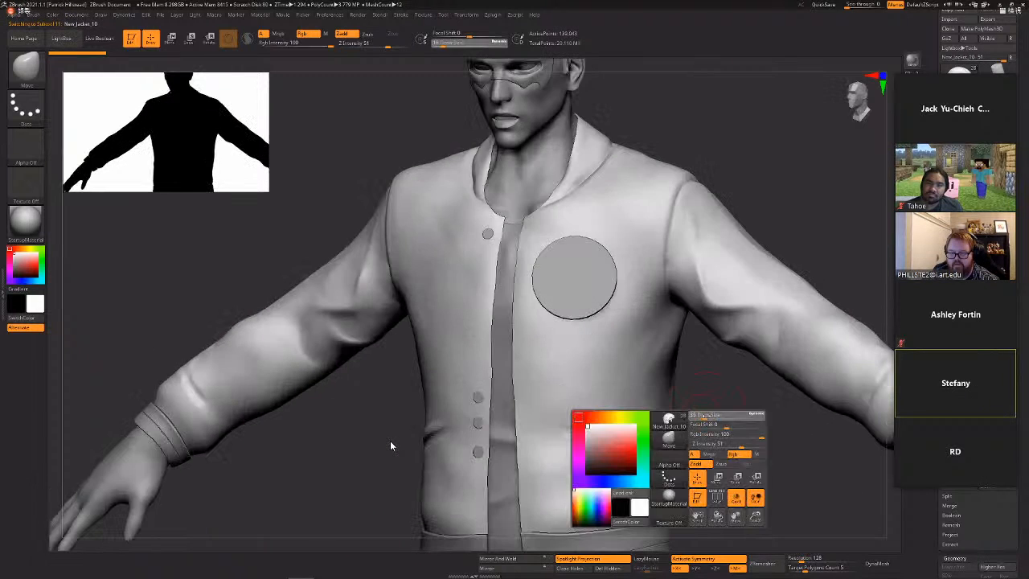
{"action": "right_click_drag", "start_coordinate": [689, 431], "coordinate": [696, 401], "text": "alt"}
{"action": "mouse_move", "coordinate": [601, 410]}
{"action": "left_mouse_down", "text": "shift"}
{"action": "mouse_move", "coordinate": [623, 403]}
{"action": "mouse_move", "coordinate": [613, 406]}
{"action": "left_mouse_up", "text": "shift"}
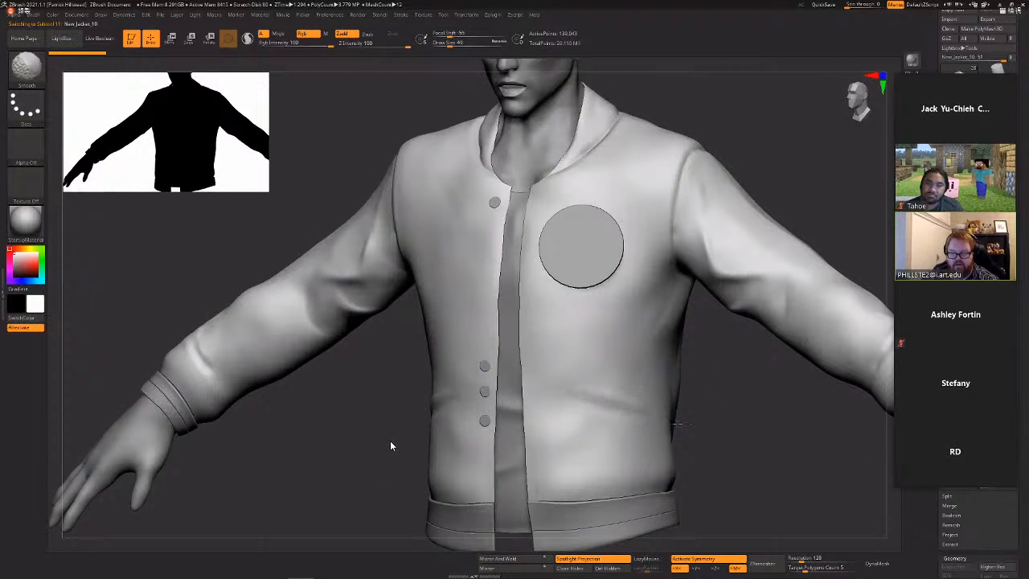
{"action": "key", "text": "space"}
{"action": "left_click_drag", "start_coordinate": [684, 416], "coordinate": [675, 416]}
{"action": "left_click_drag", "start_coordinate": [585, 407], "coordinate": [556, 397]}
{"action": "right_click_drag", "start_coordinate": [723, 425], "coordinate": [657, 414]}
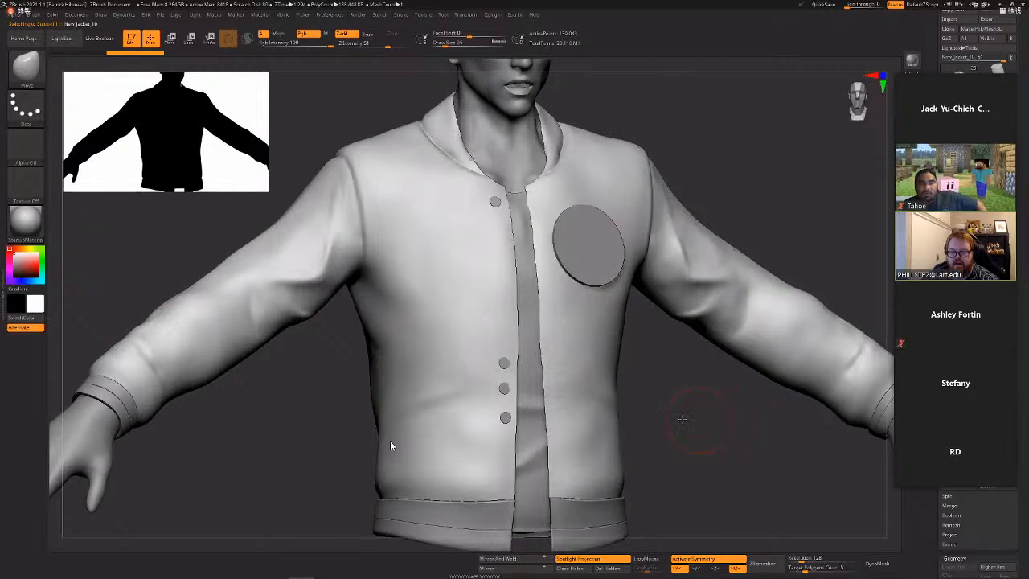
Isolate the jacket with its wireframe displayed, try to reconstruct lower subdivision levels, and go to a higher level.
{"action": "key", "text": "shift+f"}
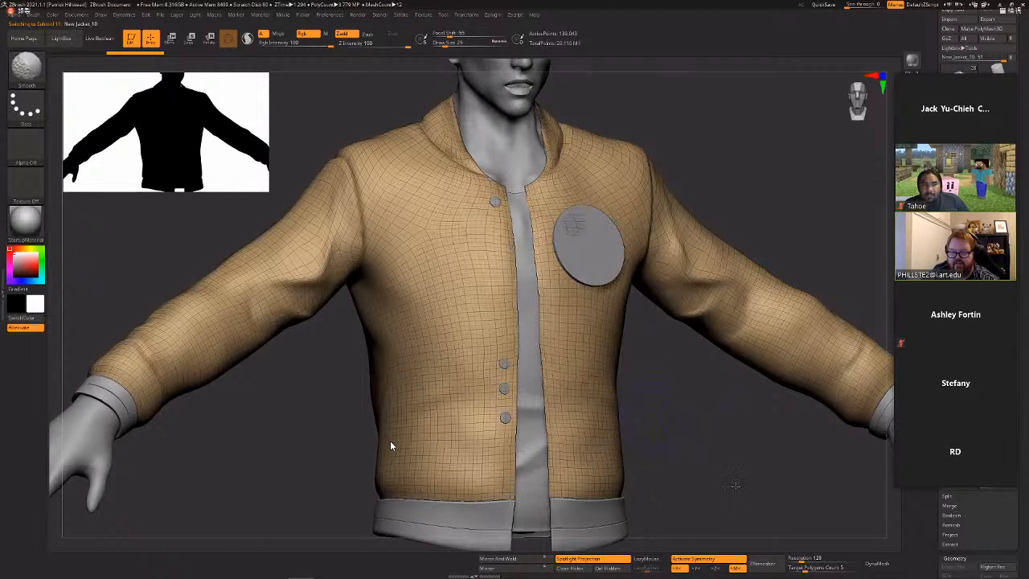
{"action": "right_click_drag", "start_coordinate": [619, 432], "coordinate": [643, 436]}
{"action": "mouse_move", "coordinate": [391, 445]}
{"action": "right_mouse_down"}
{"action": "mouse_move", "coordinate": [434, 445]}
{"action": "mouse_move", "coordinate": [390, 482]}
{"action": "right_mouse_up"}
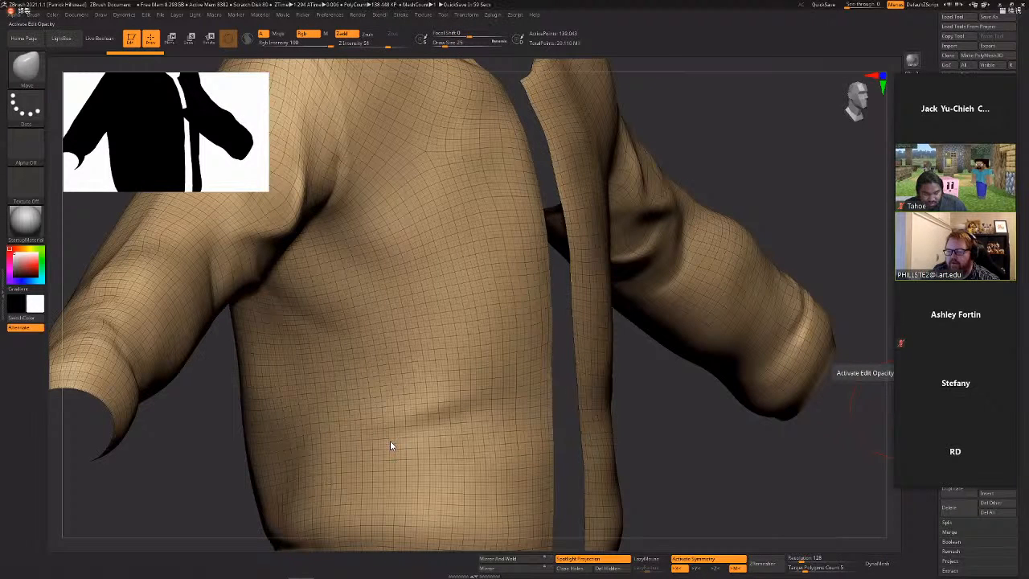
{"action": "mouse_move", "coordinate": [890, 416]}
{"action": "left_mouse_down"}
{"action": "mouse_move", "coordinate": [921, 426]}
{"action": "mouse_move", "coordinate": [819, 429]}
{"action": "left_mouse_up"}
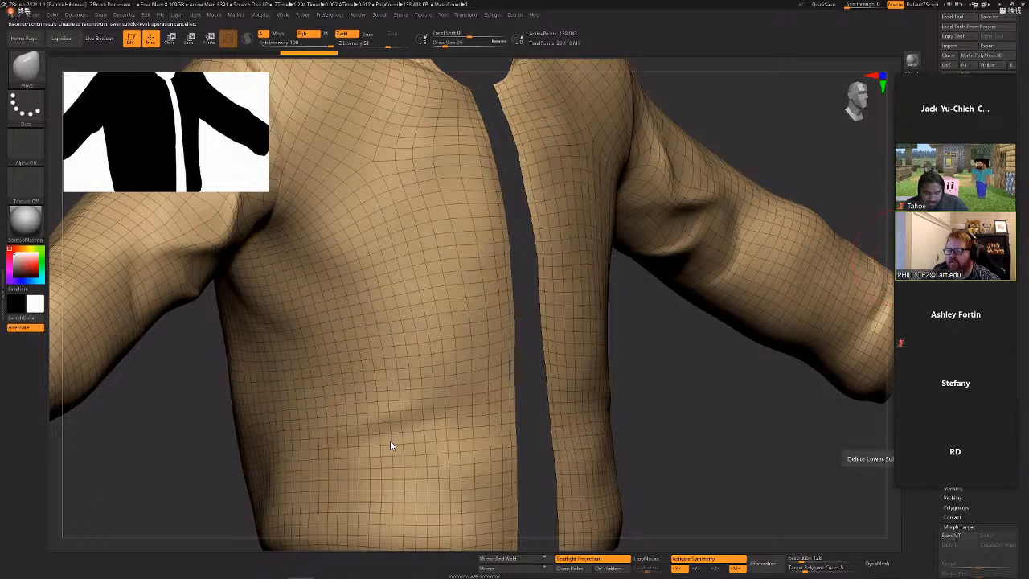
{"action": "key", "text": "d"}
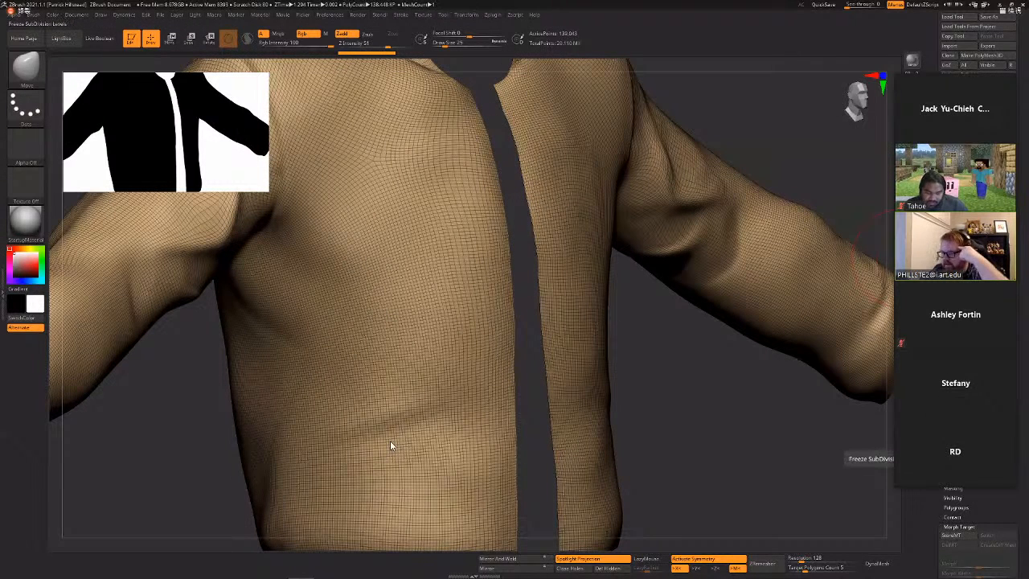
{"action": "left_click_drag", "start_coordinate": [1023, 338], "coordinate": [1023, 302]}
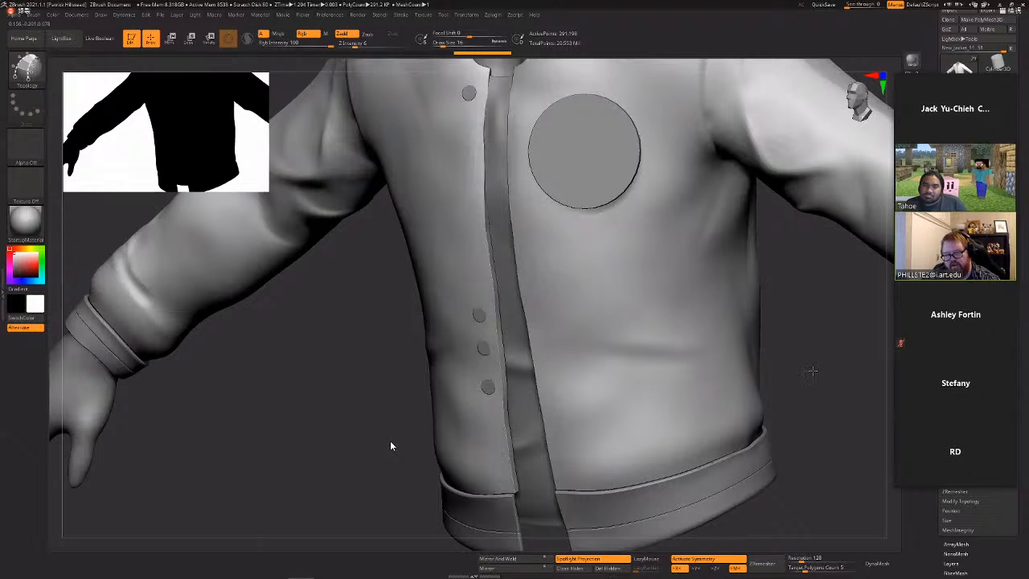
Try generating a thick pocket strip from the topology drawn on the jacket's lower front, and undo it.
{"action": "left_click_drag", "start_coordinate": [811, 372], "coordinate": [751, 372]}
{"action": "left_click_drag", "start_coordinate": [677, 417], "coordinate": [659, 442]}
{"action": "left_click", "coordinate": [632, 446]}
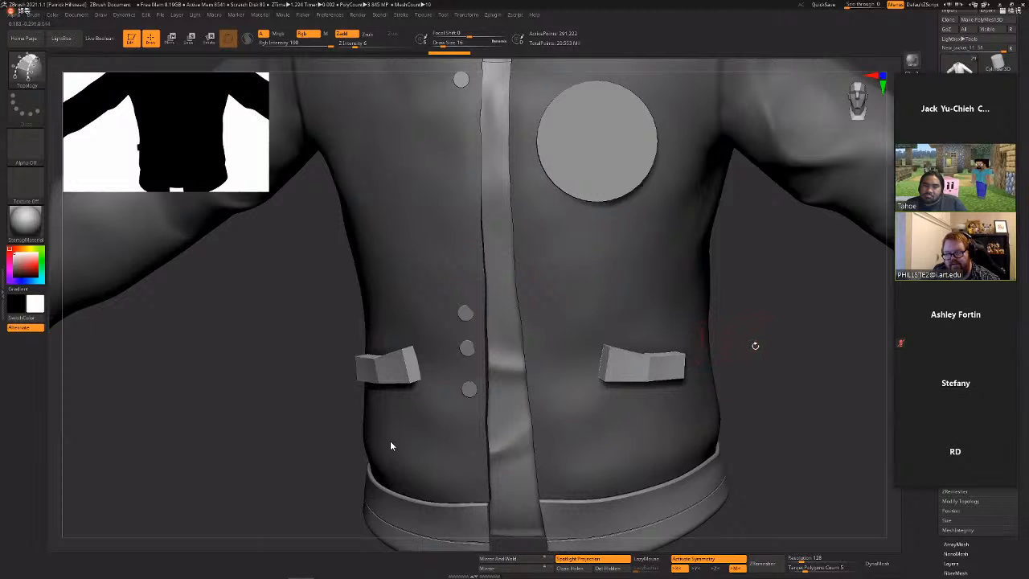
{"action": "left_click_drag", "start_coordinate": [752, 356], "coordinate": [715, 360]}
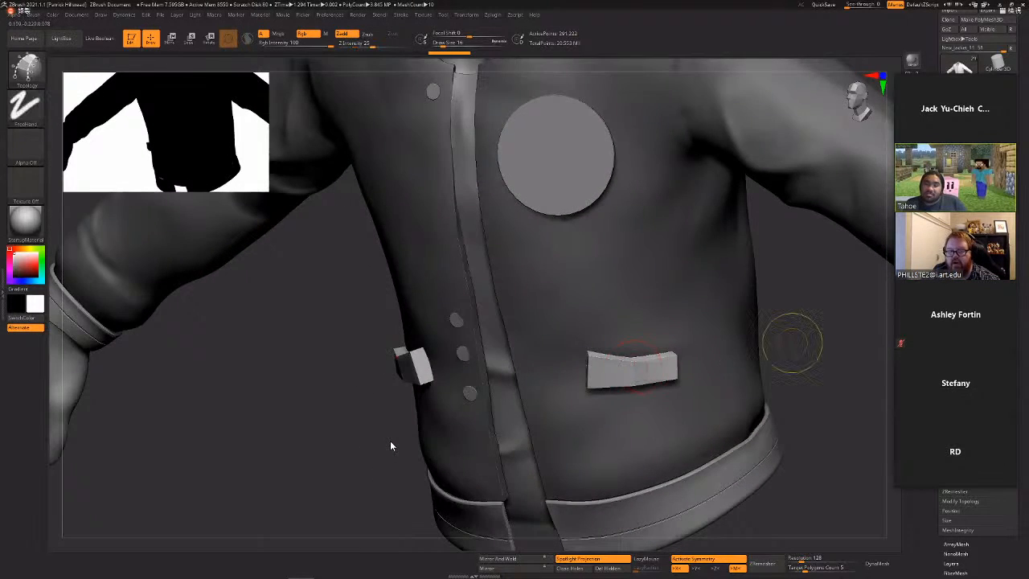
{"action": "key", "text": "ctrl+z"}
Generate the pocket strip as thin polygons at draw size 1, split it from the jacket, and check it in Solo mode.
{"action": "key", "text": "space"}
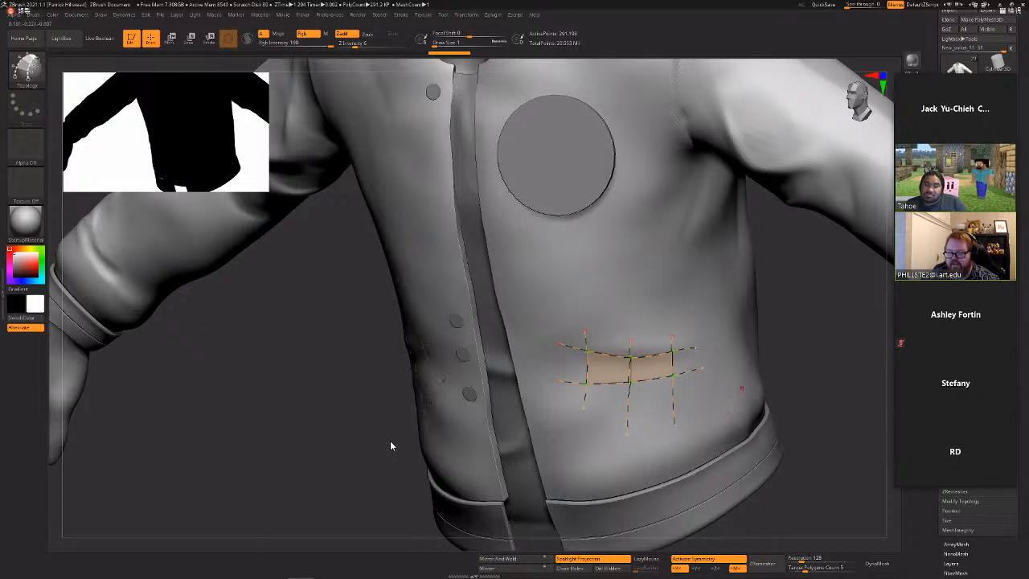
{"action": "mouse_move", "coordinate": [809, 417]}
{"action": "left_mouse_down"}
{"action": "mouse_move", "coordinate": [812, 390]}
{"action": "mouse_move", "coordinate": [803, 406]}
{"action": "left_mouse_up"}
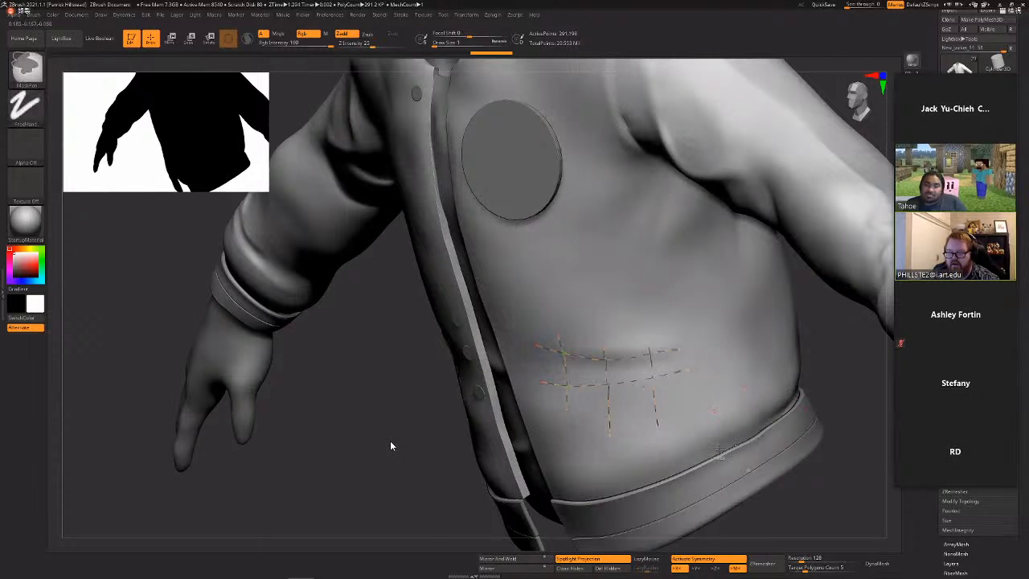
{"action": "left_click", "coordinate": [682, 419]}
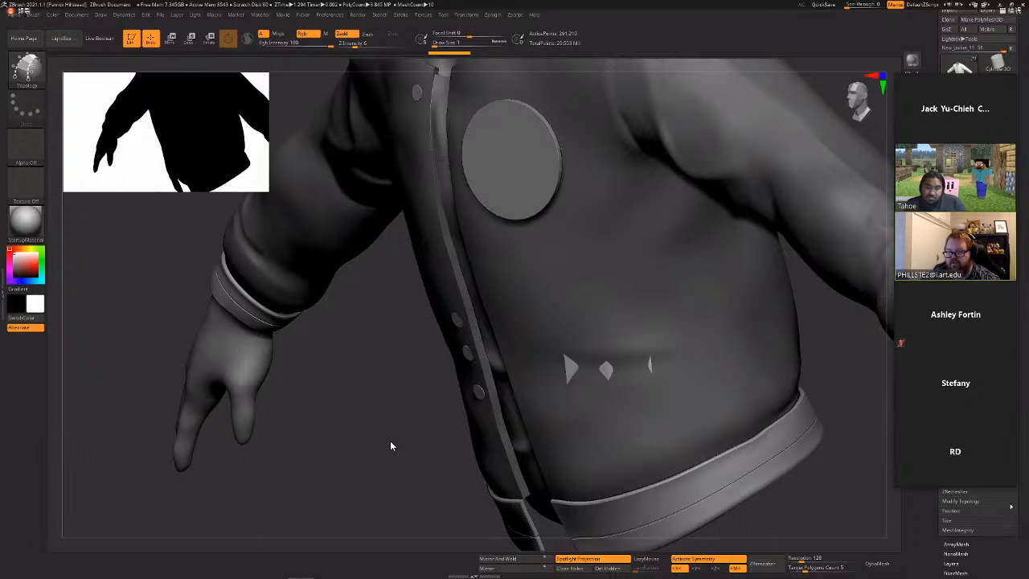
{"action": "left_click_drag", "start_coordinate": [1026, 486], "coordinate": [1027, 360]}
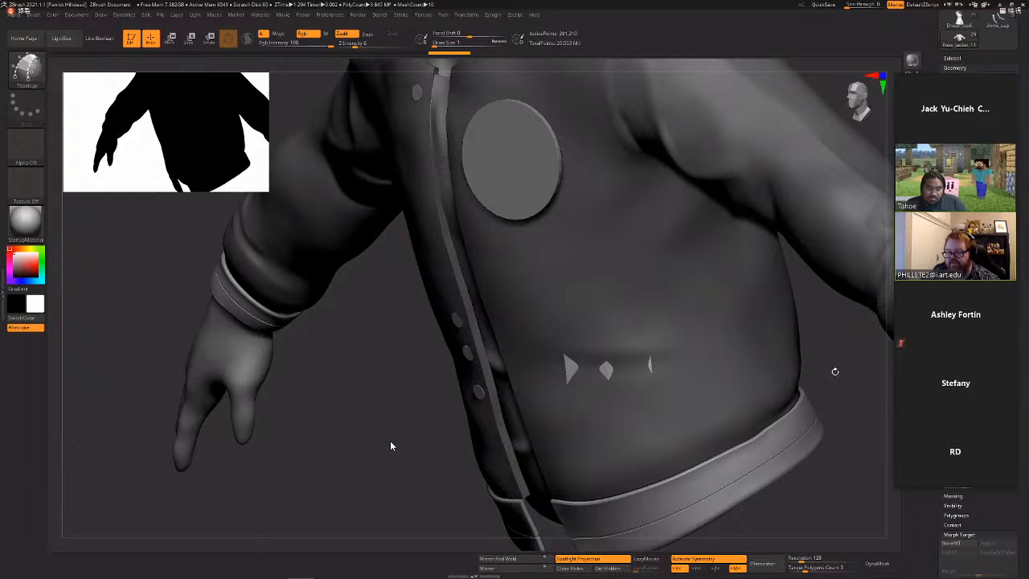
{"action": "mouse_move", "coordinate": [835, 371]}
{"action": "left_mouse_down", "text": "ctrl"}
{"action": "mouse_move", "coordinate": [841, 356]}
{"action": "mouse_move", "coordinate": [825, 344]}
{"action": "mouse_move", "coordinate": [840, 393]}
{"action": "mouse_move", "coordinate": [884, 358]}
{"action": "left_mouse_up", "text": "ctrl"}
{"action": "key", "text": "ctrl+shift"}
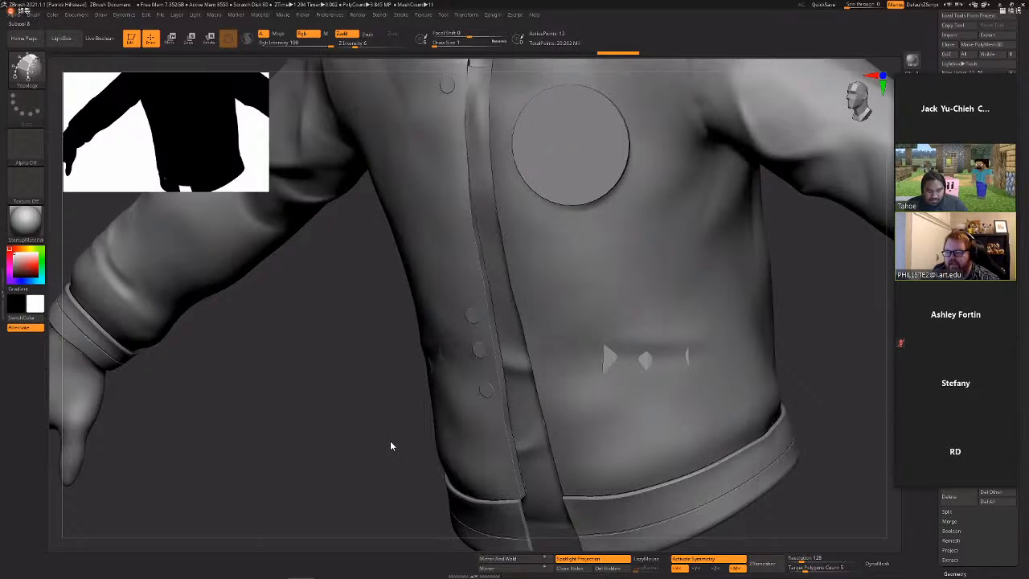
{"action": "left_click", "coordinate": [390, 445]}
{"action": "left_click", "coordinate": [390, 445]}
{"action": "left_click", "coordinate": [389, 445]}
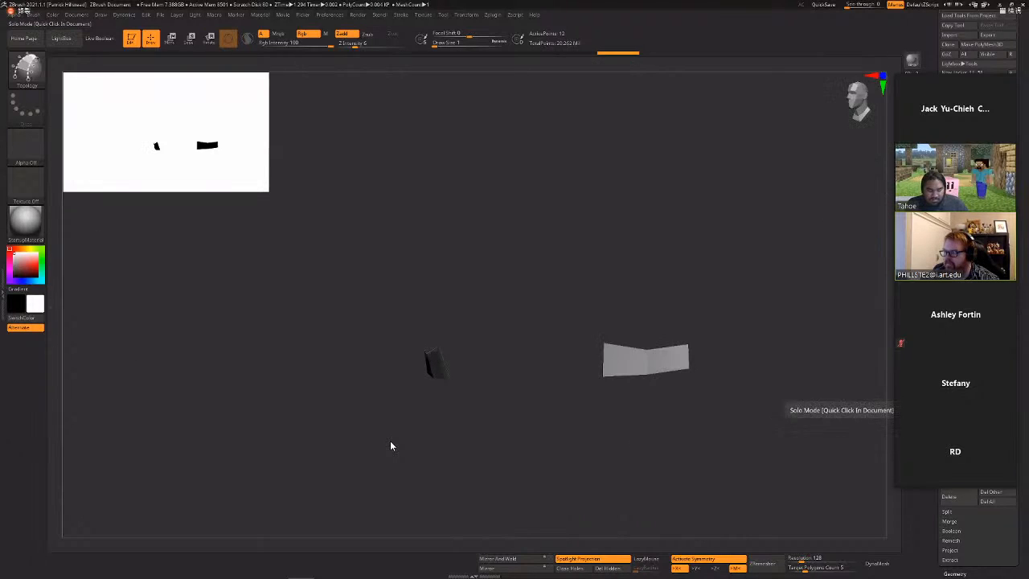
{"action": "left_click", "coordinate": [390, 446]}
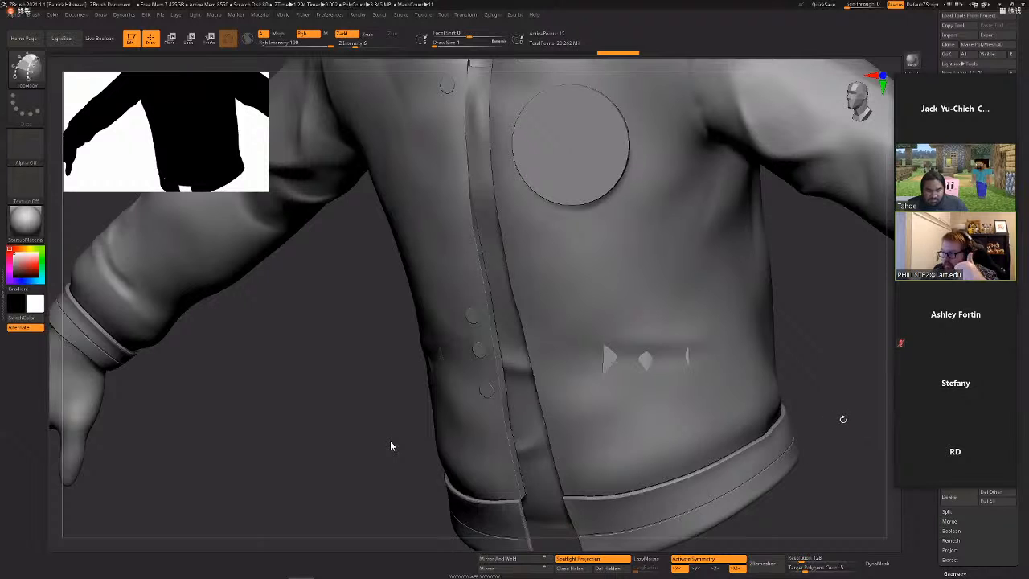
Switch to the ZModeler brush and isolate the pocket strips to work on their polygons.
{"action": "left_click_drag", "start_coordinate": [825, 404], "coordinate": [819, 400], "text": "alt"}
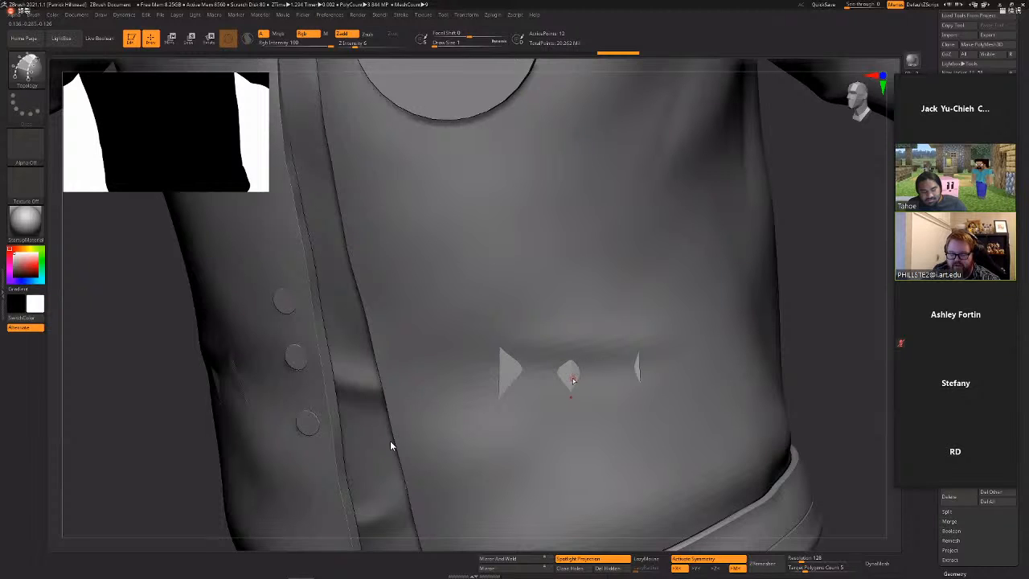
{"action": "key", "text": "b"}
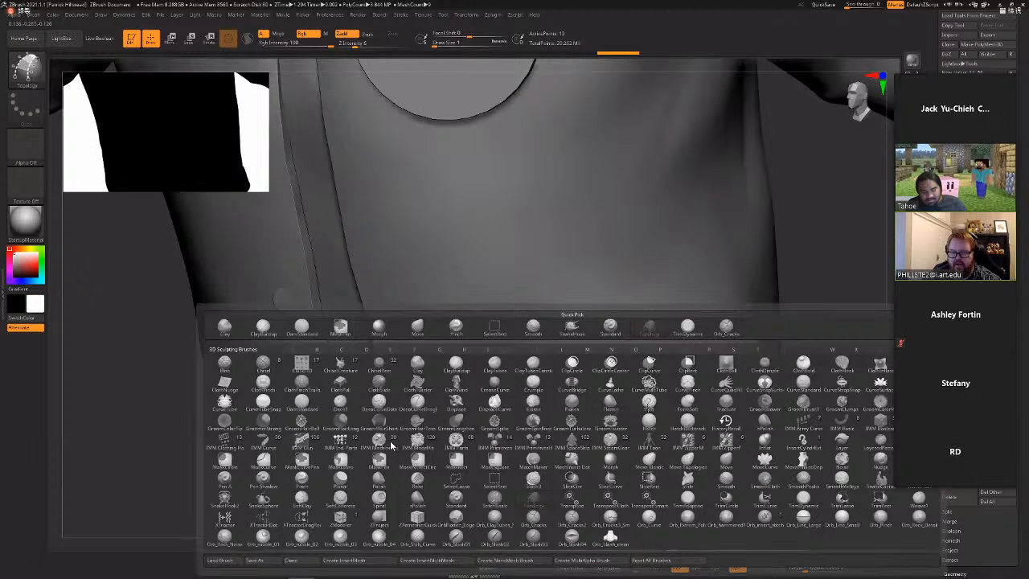
{"action": "key", "text": "z"}
{"action": "key", "text": "m"}
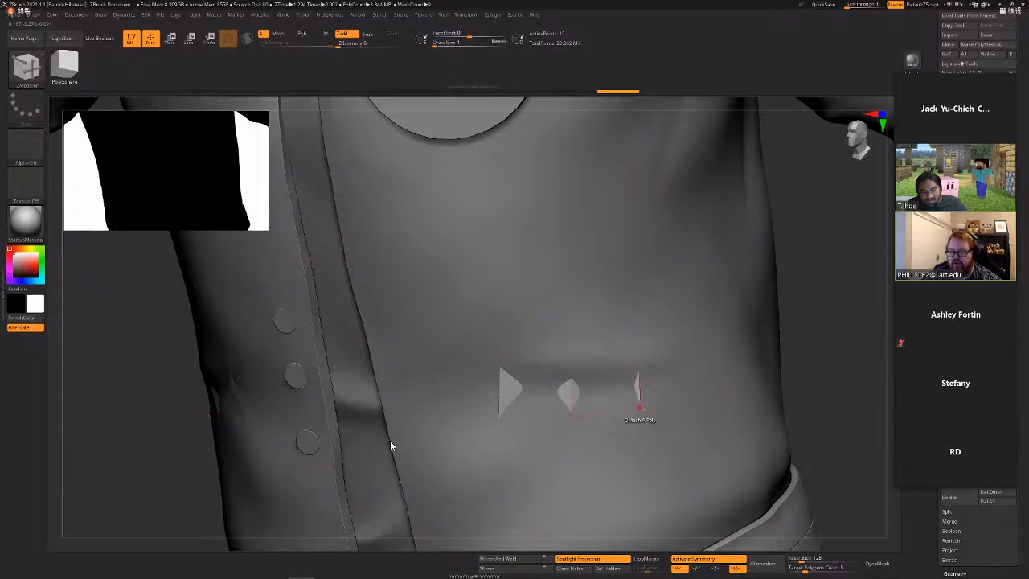
{"action": "key", "text": "space"}
{"action": "left_click", "coordinate": [794, 339]}
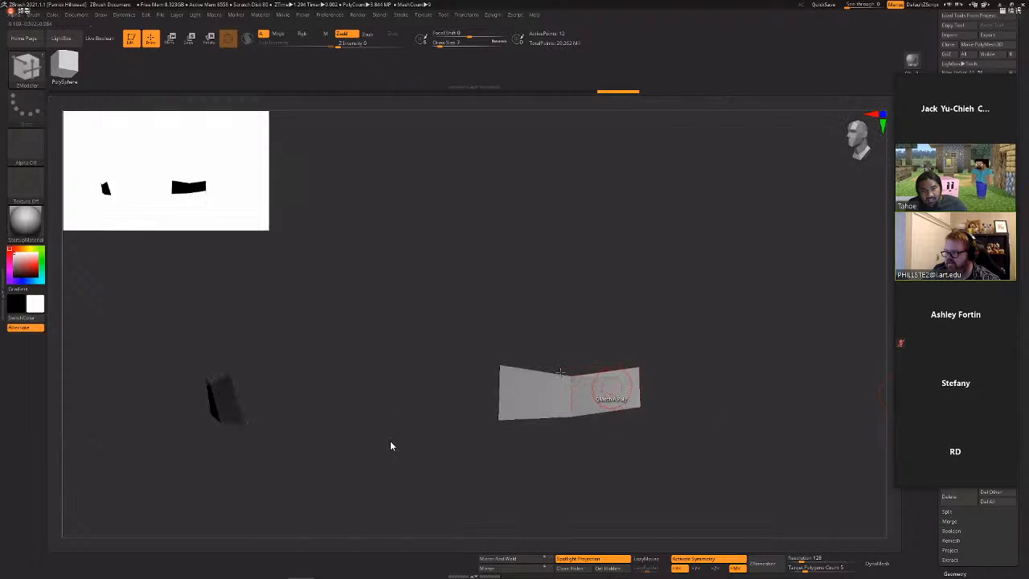
{"action": "mouse_move", "coordinate": [612, 393]}
{"action": "right_mouse_down", "text": "ctrl"}
{"action": "mouse_move", "coordinate": [528, 399]}
{"action": "mouse_move", "coordinate": [604, 384]}
{"action": "right_mouse_up", "text": "ctrl"}
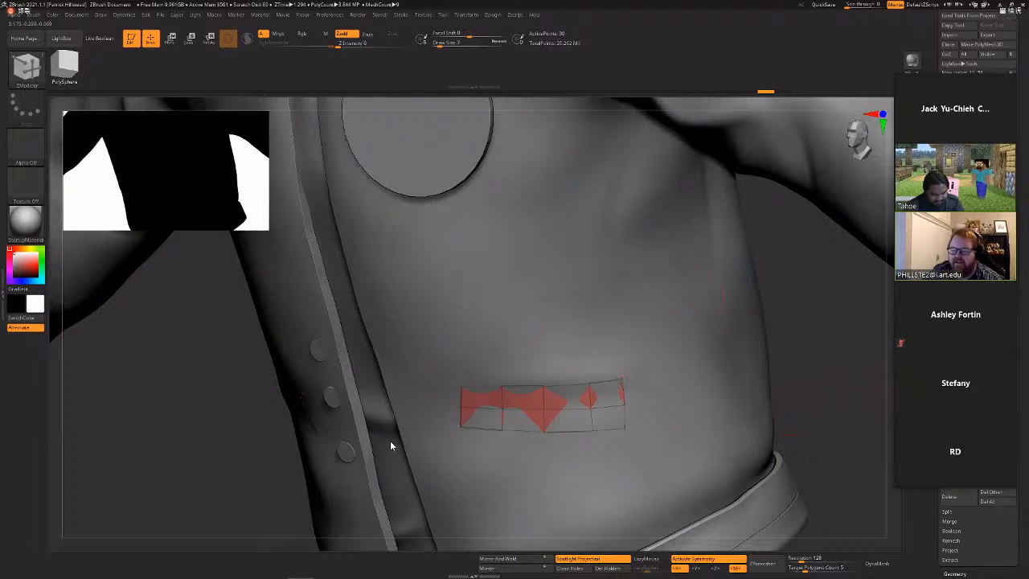
Move the pocket strips outward with the gizmo so they sit on the jacket surface, and adjust their height.
{"action": "mouse_move", "coordinate": [849, 402]}
{"action": "left_mouse_down"}
{"action": "mouse_move", "coordinate": [707, 402]}
{"action": "mouse_move", "coordinate": [639, 415]}
{"action": "left_mouse_up"}
{"action": "key", "text": "w"}
{"action": "left_click", "coordinate": [624, 397]}
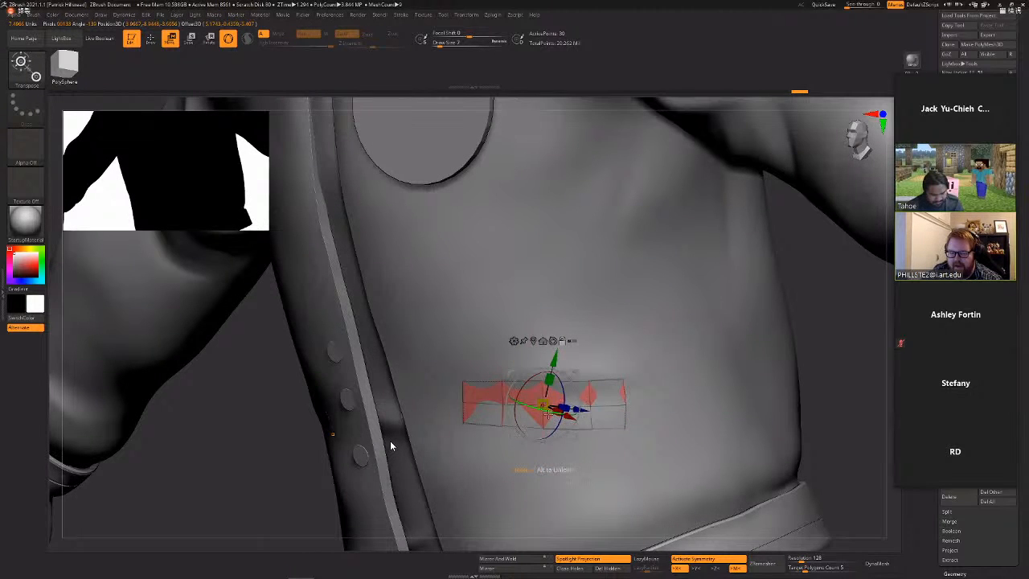
{"action": "mouse_move", "coordinate": [530, 408]}
{"action": "left_mouse_down", "text": "alt"}
{"action": "mouse_move", "coordinate": [556, 409]}
{"action": "mouse_move", "coordinate": [564, 387]}
{"action": "mouse_move", "coordinate": [531, 433]}
{"action": "left_mouse_up", "text": "alt"}
{"action": "left_click_drag", "start_coordinate": [811, 371], "coordinate": [689, 398]}
{"action": "left_click_drag", "start_coordinate": [565, 414], "coordinate": [574, 416]}
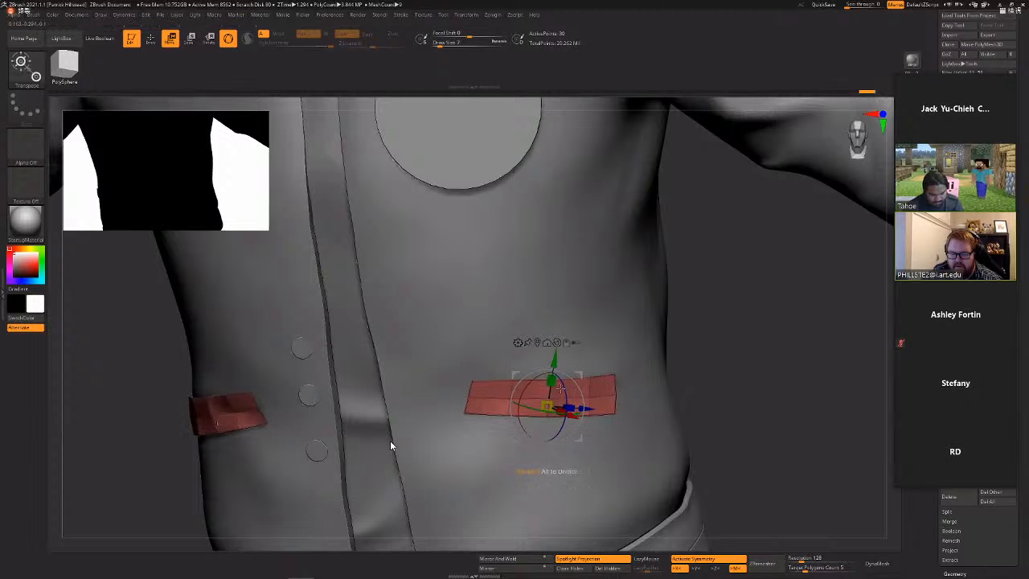
{"action": "left_click_drag", "start_coordinate": [554, 381], "coordinate": [560, 390]}
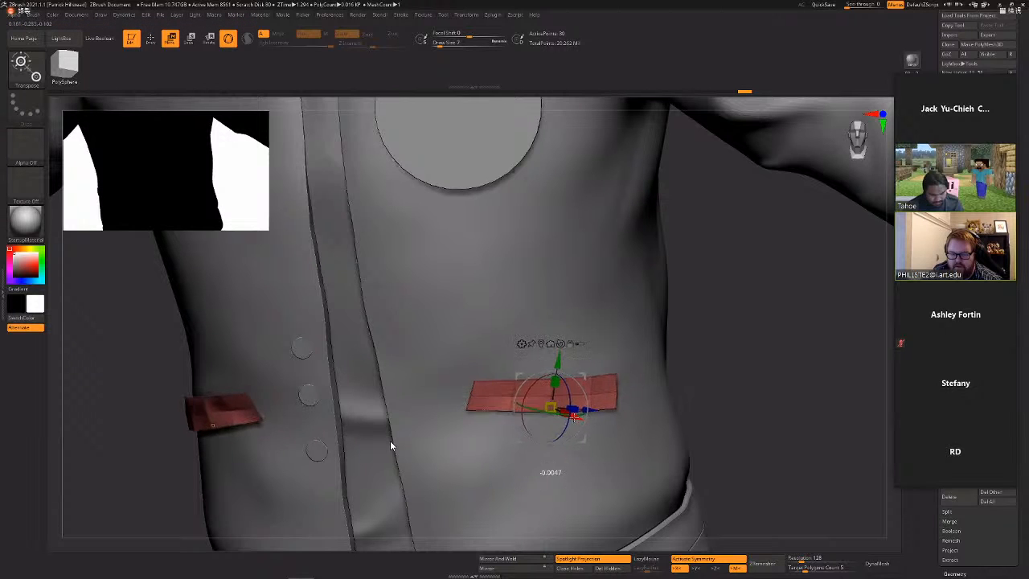
Try to move the pocket strip's lower outer corner point with ZModeler, and undo the change.
{"action": "key", "text": "q"}
{"action": "left_click_drag", "start_coordinate": [704, 398], "coordinate": [739, 402]}
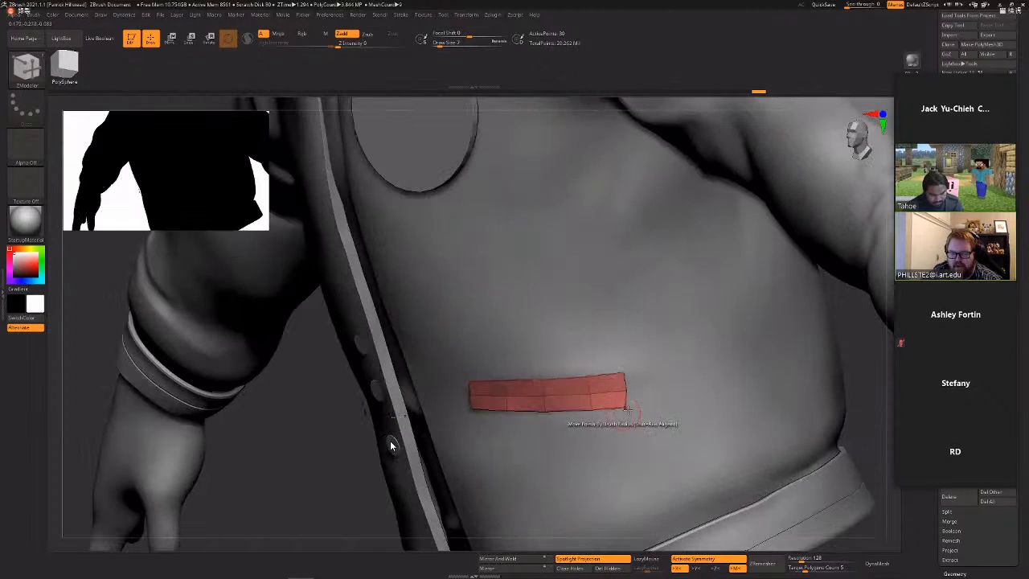
{"action": "left_click_drag", "start_coordinate": [622, 406], "coordinate": [631, 409]}
{"action": "key", "text": "ctrl+z"}
{"action": "left_click_drag", "start_coordinate": [852, 410], "coordinate": [815, 385]}
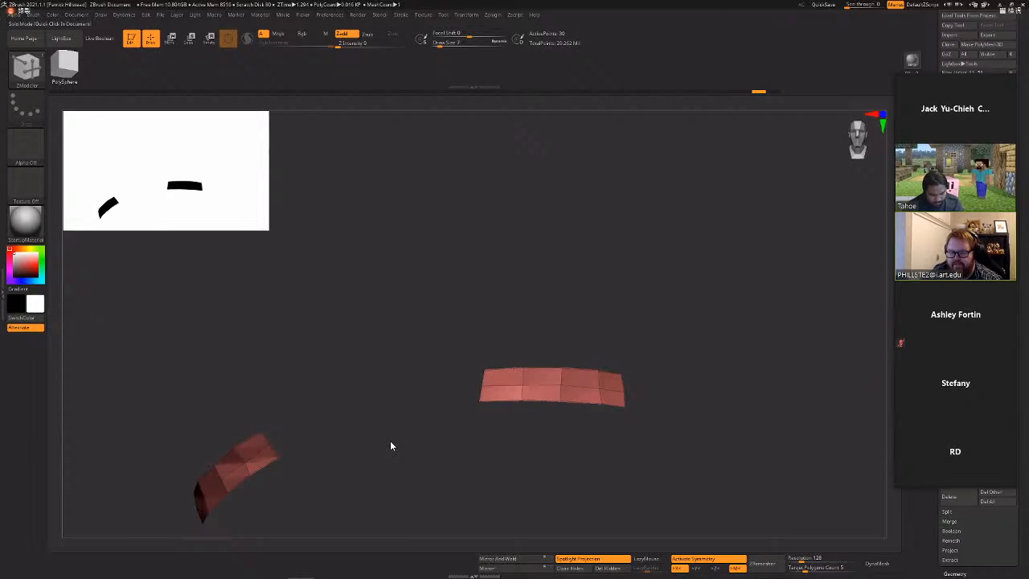
Show the full character with the ClayBuildup brush, and give the pocket strips thickness with Panel Loops.
{"action": "key", "text": "b"}
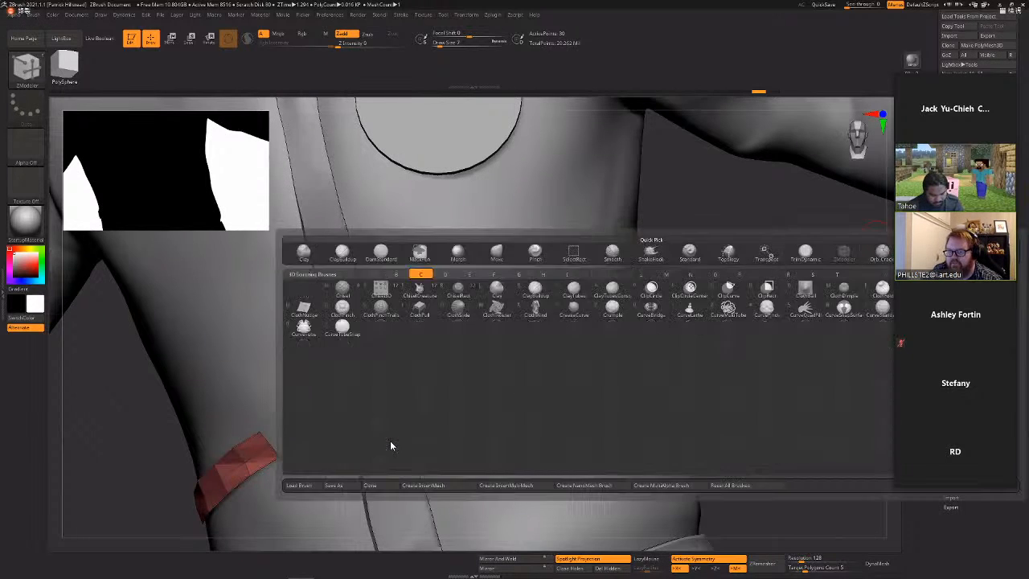
{"action": "key", "text": "c"}
{"action": "key", "text": "b"}
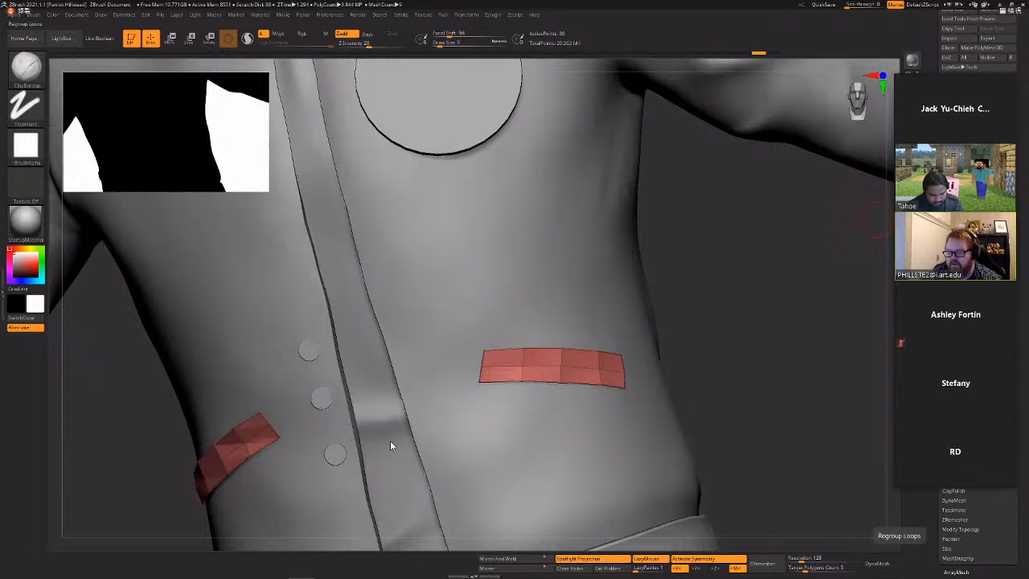
{"action": "mouse_move", "coordinate": [806, 358]}
{"action": "left_mouse_down"}
{"action": "mouse_move", "coordinate": [813, 410]}
{"action": "mouse_move", "coordinate": [825, 395]}
{"action": "mouse_move", "coordinate": [887, 395]}
{"action": "left_mouse_up"}
{"action": "key", "text": "ctrl+z"}
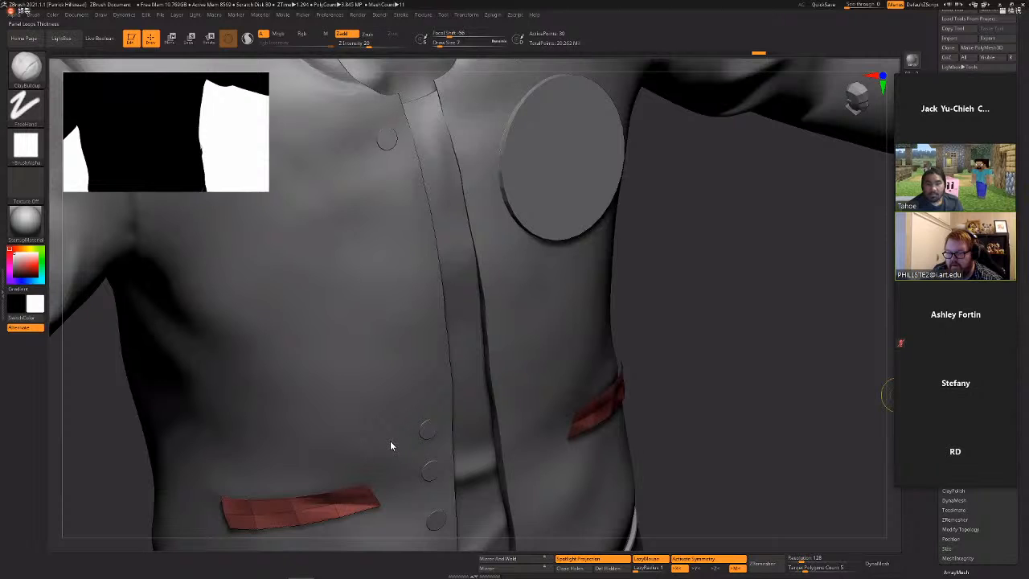
{"action": "left_click", "coordinate": [952, 395]}
{"action": "left_click_drag", "start_coordinate": [723, 411], "coordinate": [723, 462]}
{"action": "key", "text": "ctrl+z"}
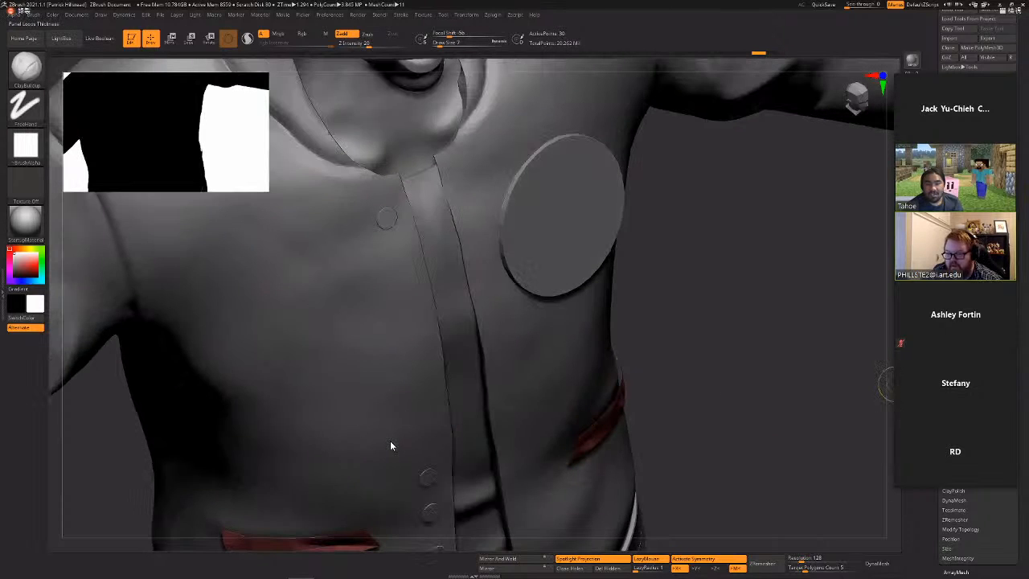
{"action": "key", "text": "ctrl+shift+z"}
{"action": "key", "text": "w"}
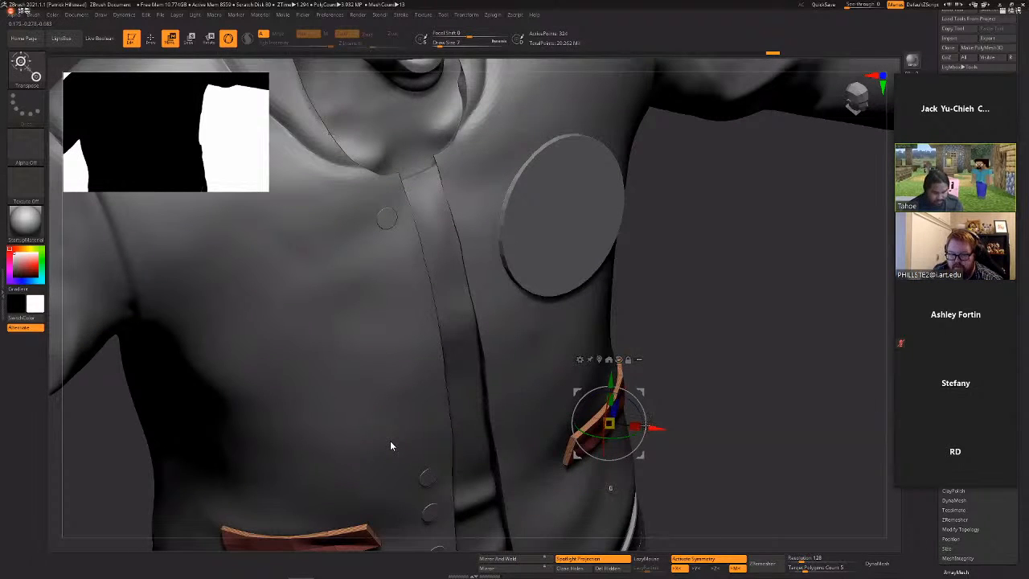
{"action": "key", "text": "q"}
{"action": "left_click_drag", "start_coordinate": [790, 415], "coordinate": [723, 418]}
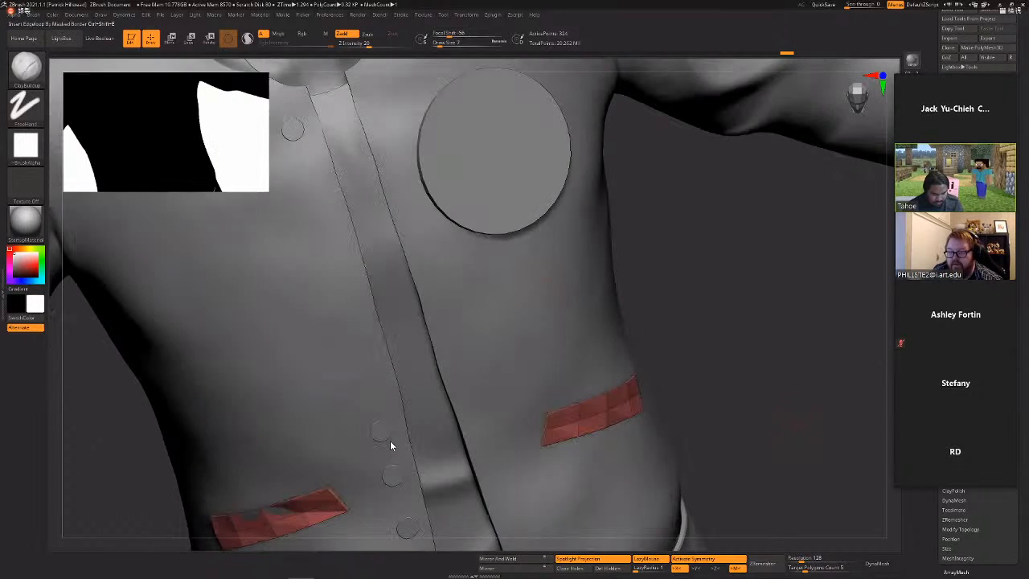
Subdivide the thickened pocket strips twice, turn off the polyframe display, and check them on the jacket.
{"action": "left_click", "coordinate": [953, 158]}
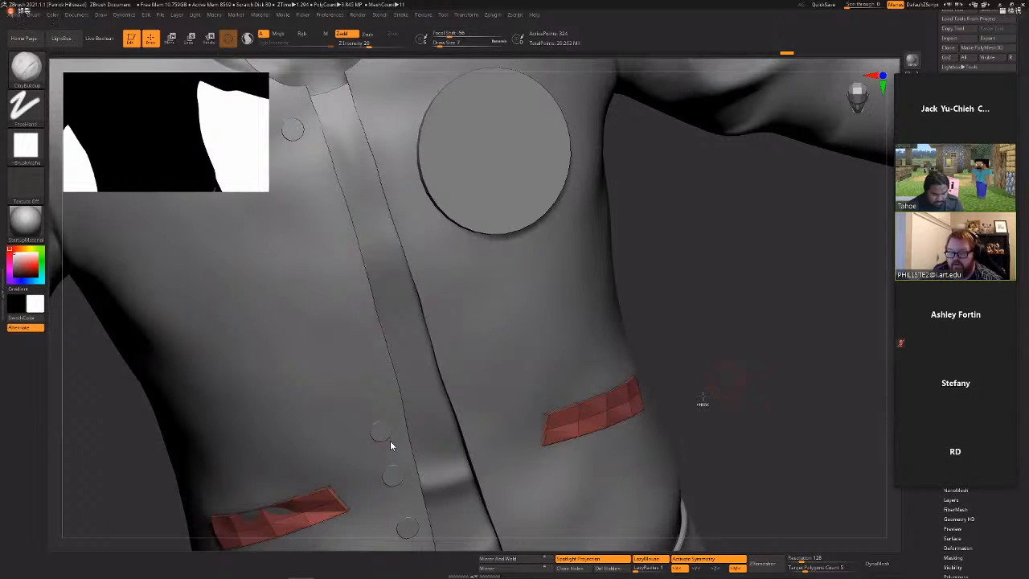
{"action": "key", "text": "ctrl+d"}
{"action": "key", "text": "ctrl+d"}
{"action": "key", "text": "shift+f"}
{"action": "key", "text": "space"}
{"action": "left_click_drag", "start_coordinate": [696, 386], "coordinate": [603, 406]}
{"action": "key", "text": "space"}
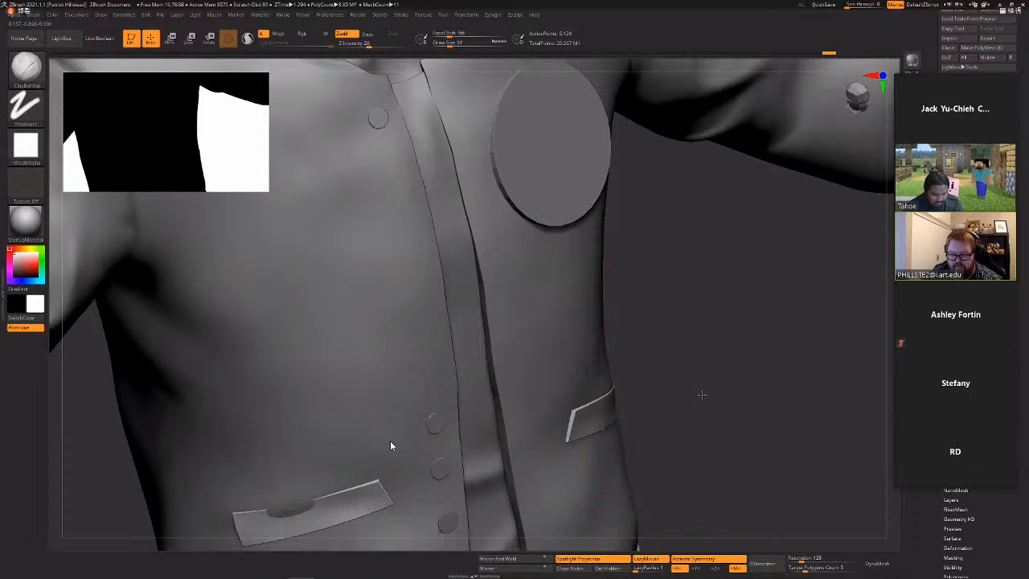
{"action": "left_click_drag", "start_coordinate": [702, 394], "coordinate": [760, 402]}
{"action": "right_click_drag", "start_coordinate": [612, 426], "coordinate": [786, 395], "text": "ctrl"}
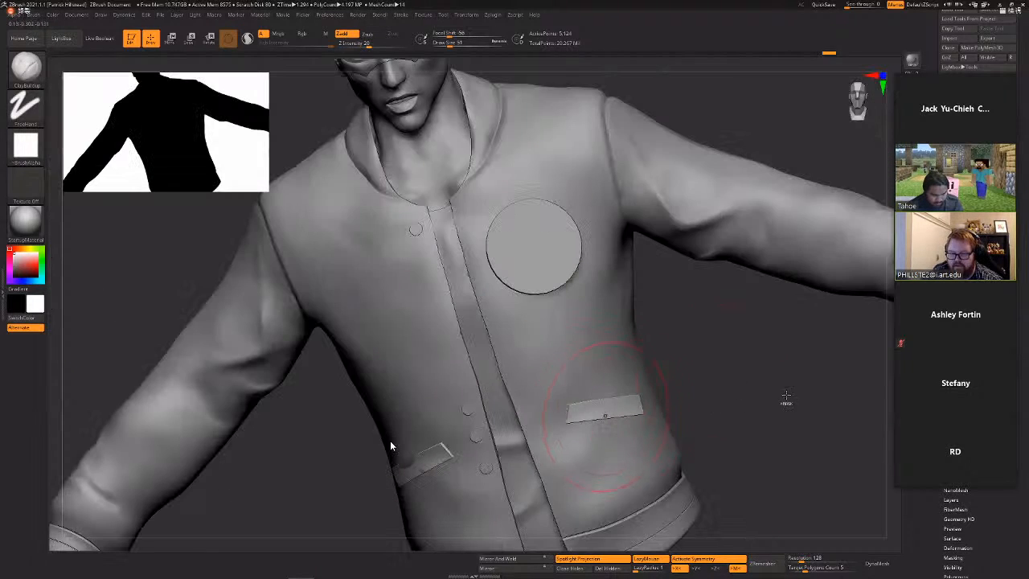
Undo the two subdivisions of the pocket strips, and mirror and weld them so both sides match.
{"action": "key", "text": "ctrl+z"}
{"action": "key", "text": "ctrl+z"}
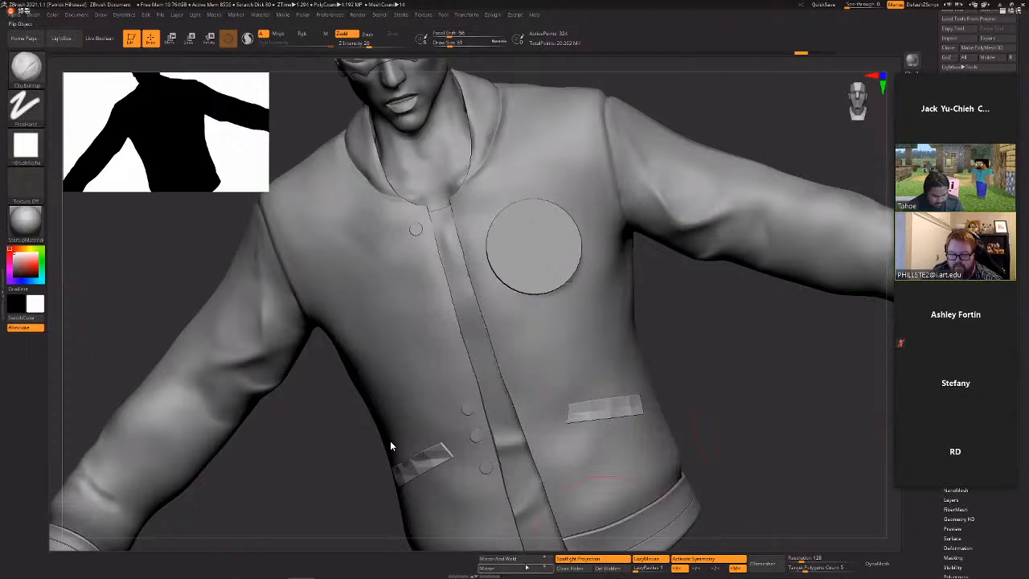
{"action": "left_click", "coordinate": [527, 567]}
{"action": "left_click", "coordinate": [522, 559]}
{"action": "left_click_drag", "start_coordinate": [731, 388], "coordinate": [740, 394]}
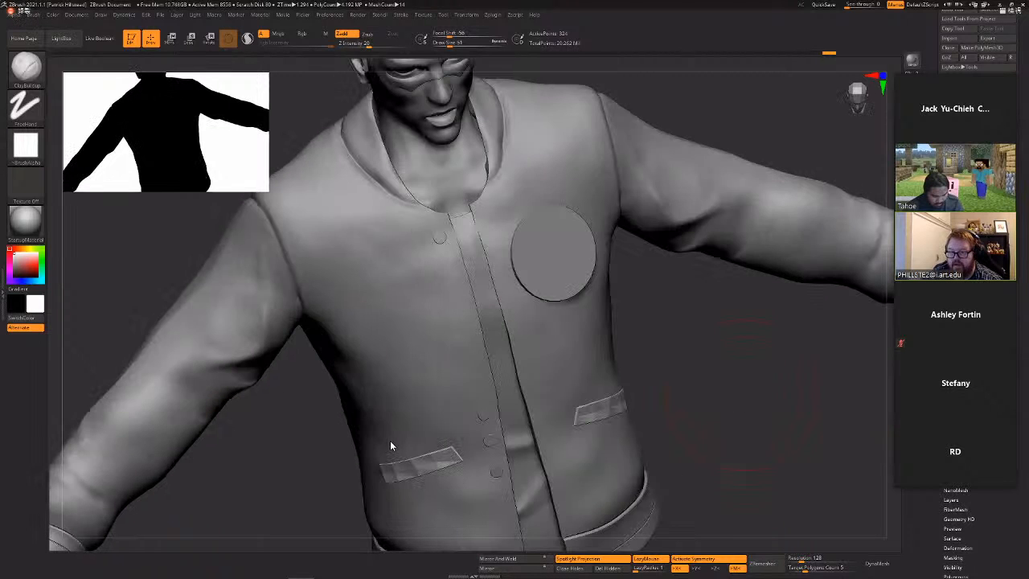
Subdivide the mirrored pocket strips twice.
{"action": "key", "text": "ctrl+d"}
{"action": "key", "text": "ctrl+d"}
{"action": "left_click_drag", "start_coordinate": [672, 404], "coordinate": [698, 418]}
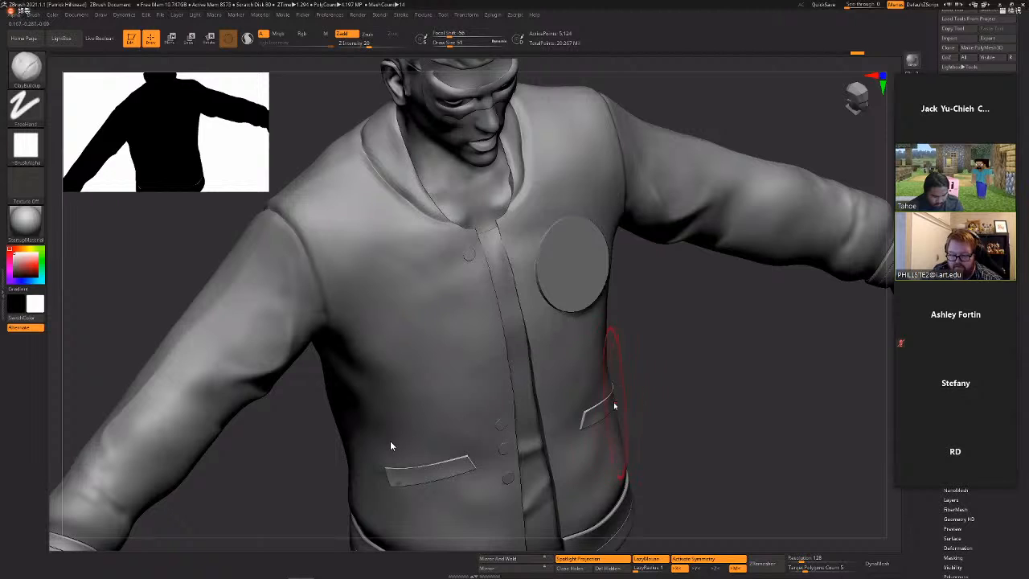
Adjust the inner corner of the pocket strip with the Move brush.
{"action": "key", "text": "b"}
{"action": "key", "text": "m"}
{"action": "key", "text": "v"}
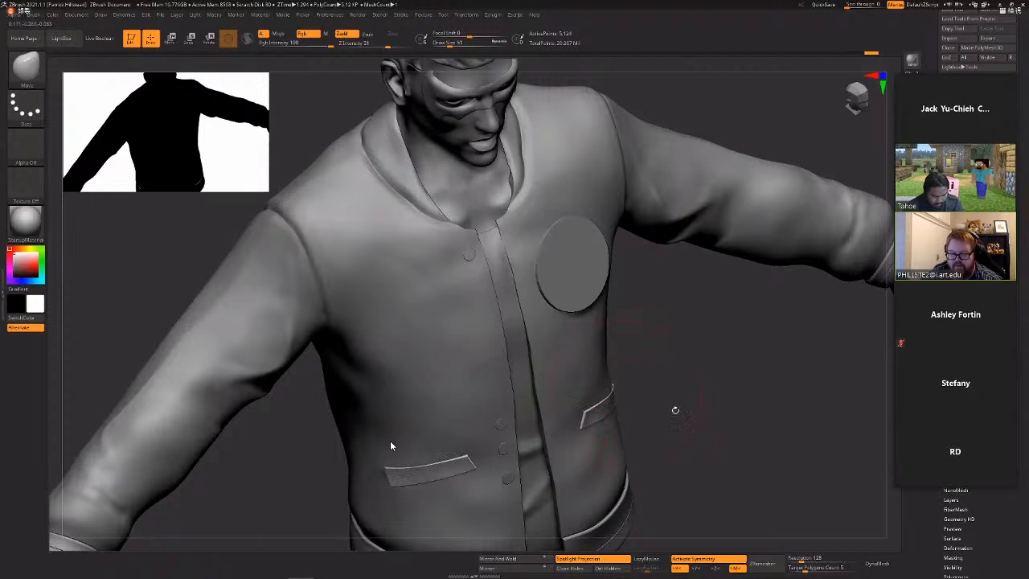
{"action": "mouse_move", "coordinate": [675, 409]}
{"action": "left_mouse_down"}
{"action": "mouse_move", "coordinate": [643, 397]}
{"action": "mouse_move", "coordinate": [654, 390]}
{"action": "left_mouse_up"}
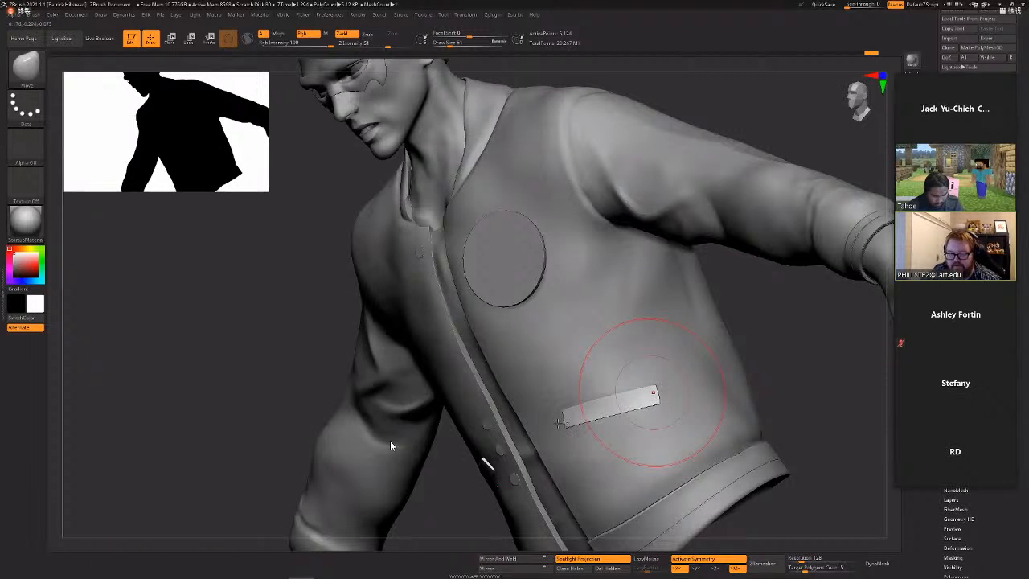
{"action": "left_click_drag", "start_coordinate": [564, 422], "coordinate": [558, 419]}
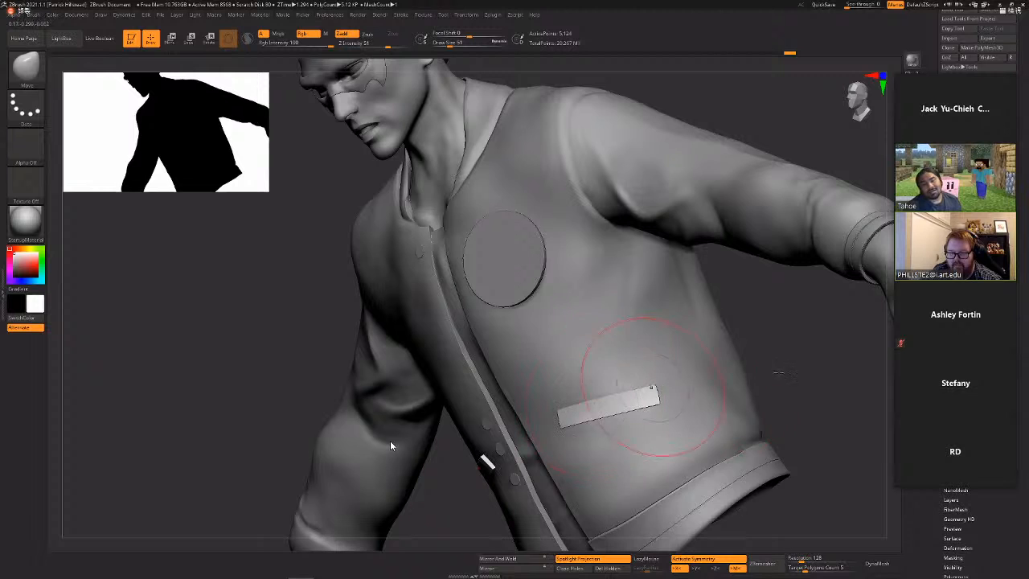
Switch to Substance Painter and display the suit's ID mesh map.
{"action": "key", "text": "alt+Tab"}
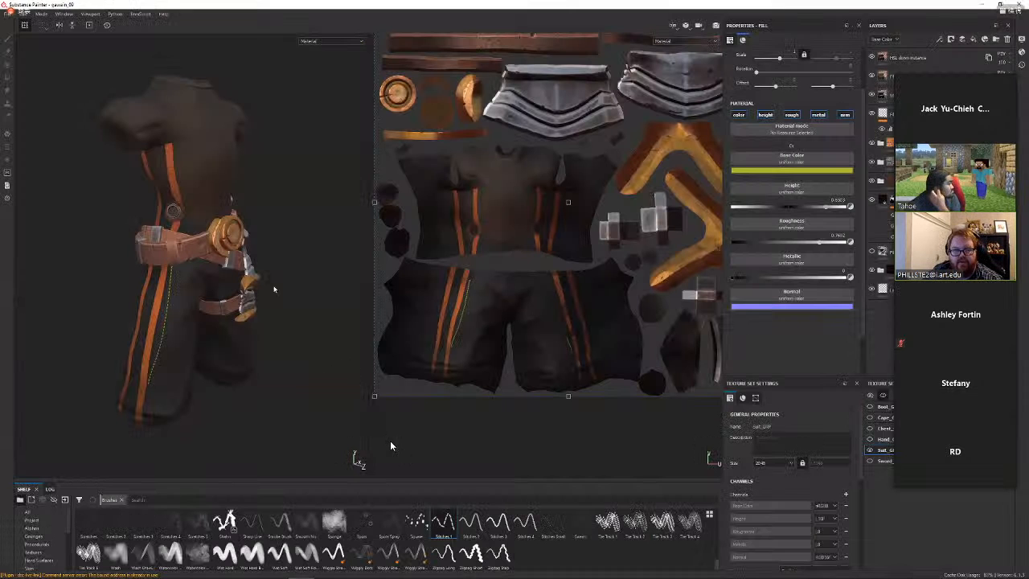
{"action": "left_click_drag", "start_coordinate": [325, 426], "coordinate": [328, 385], "text": "alt"}
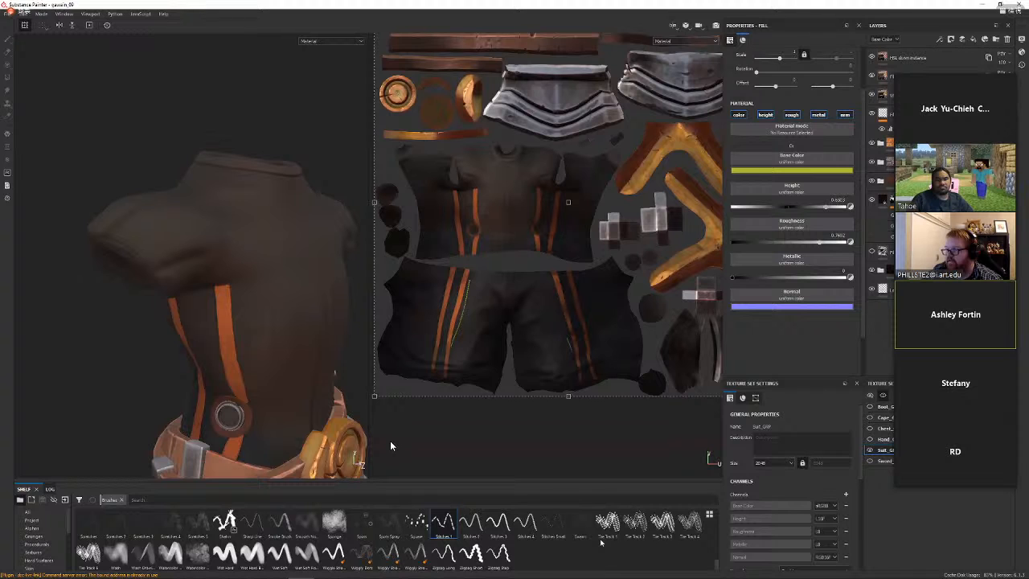
{"action": "key", "text": "b"}
{"action": "key", "text": "b"}
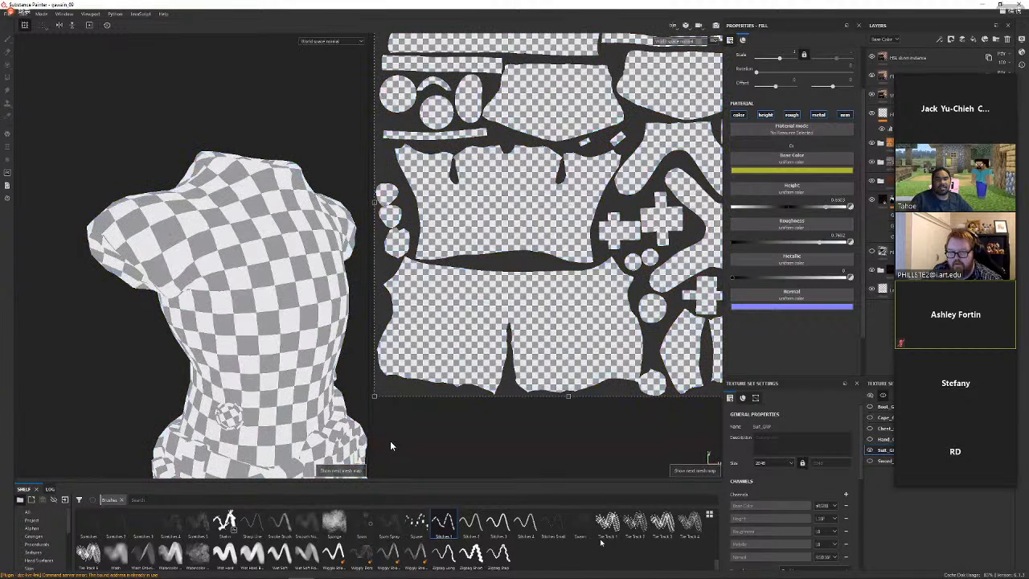
{"action": "key", "text": "b"}
{"action": "key", "text": "b"}
{"action": "key", "text": "b"}
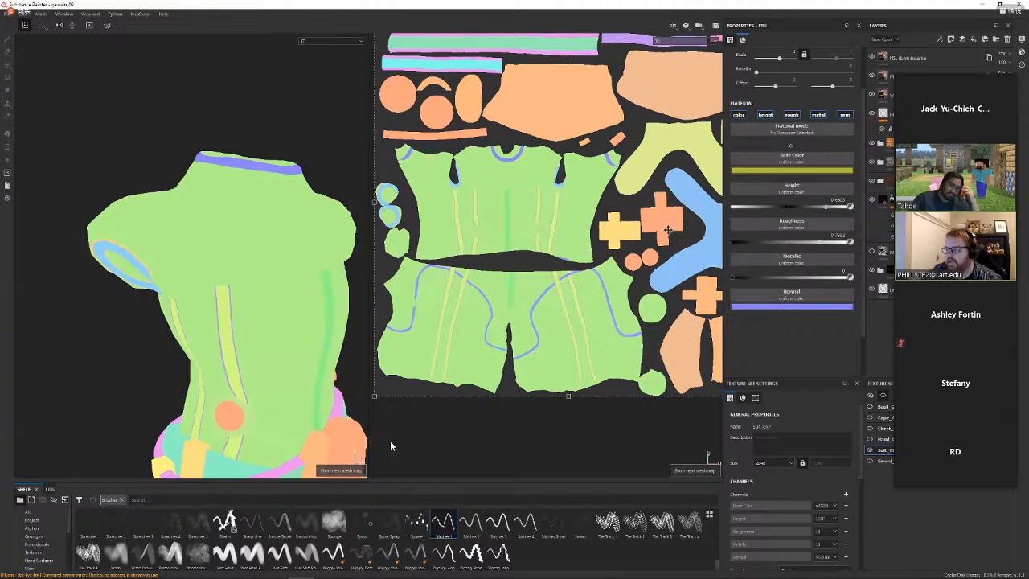
Examine the ID colours of the seams, stripes and belt on the torso and trousers.
{"action": "middle_click_drag", "start_coordinate": [416, 284], "coordinate": [333, 394], "text": "alt"}
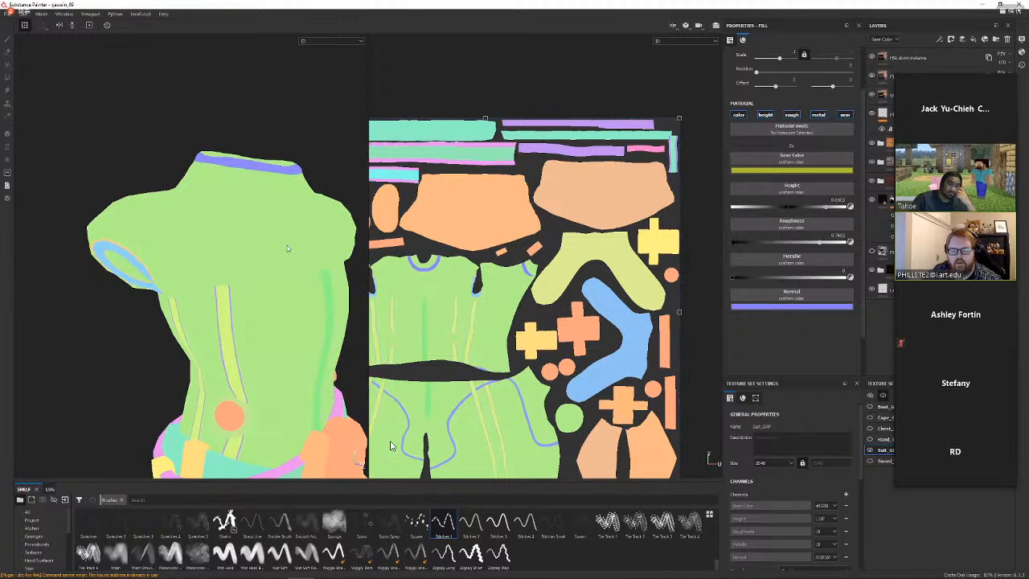
{"action": "middle_click_drag", "start_coordinate": [195, 344], "coordinate": [216, 241], "text": "alt"}
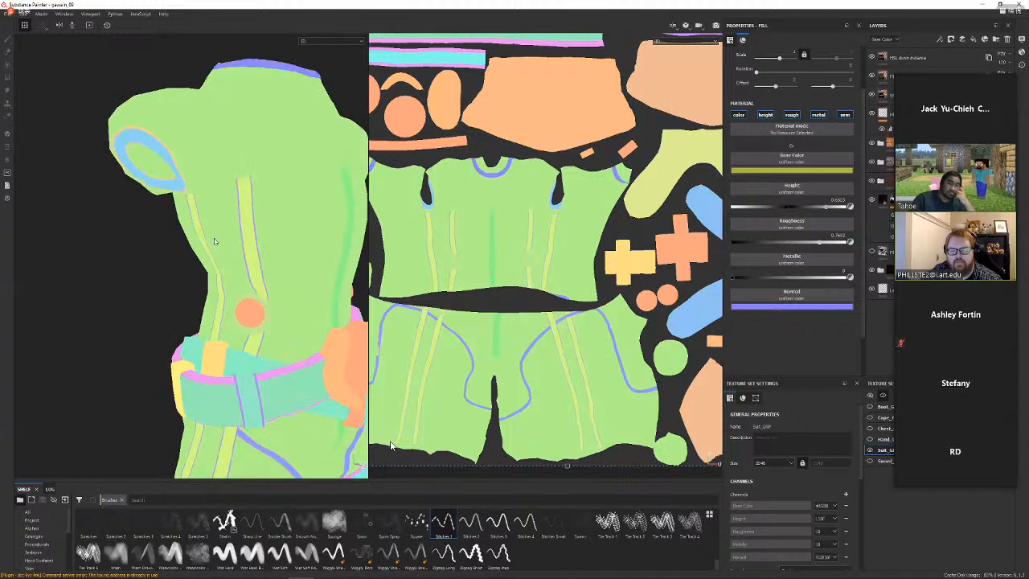
{"action": "middle_click_drag", "start_coordinate": [191, 368], "coordinate": [209, 277], "text": "alt"}
{"action": "right_click_drag", "start_coordinate": [260, 368], "coordinate": [309, 311], "text": "alt"}
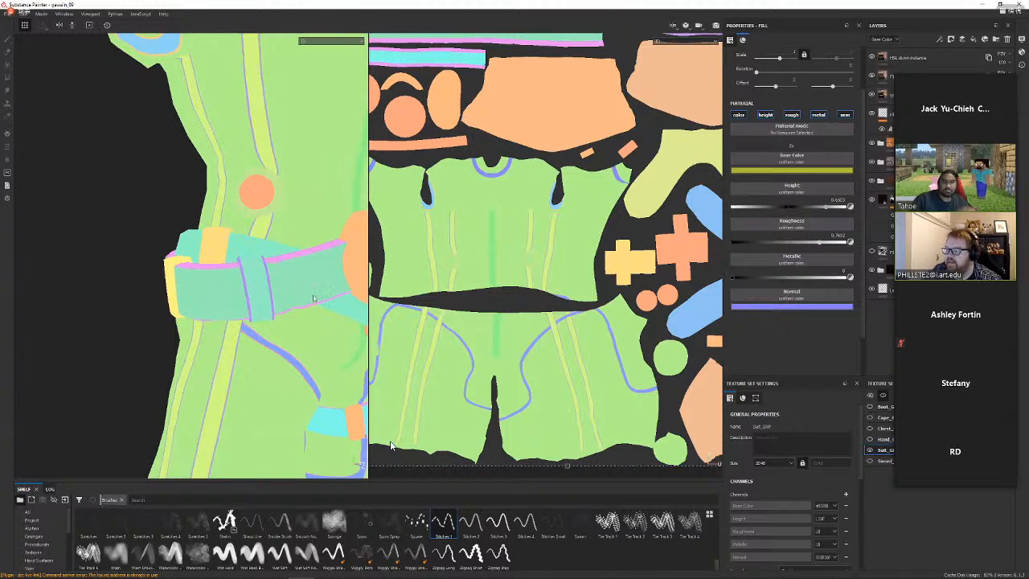
{"action": "left_click_drag", "start_coordinate": [313, 297], "coordinate": [321, 362], "text": "alt"}
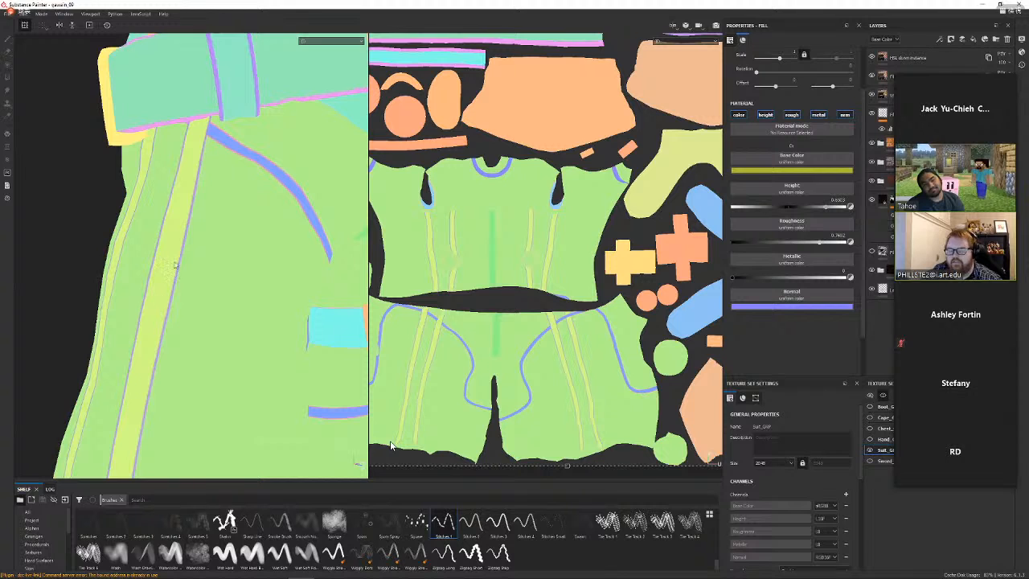
{"action": "left_click_drag", "start_coordinate": [234, 265], "coordinate": [295, 364], "text": "alt"}
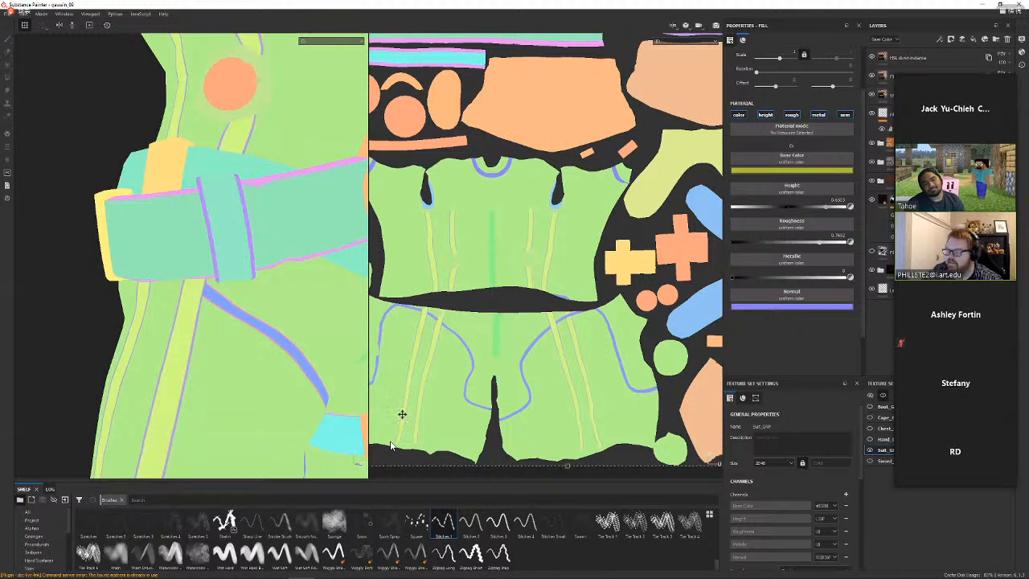
{"action": "right_click_drag", "start_coordinate": [402, 414], "coordinate": [426, 437], "text": "alt"}
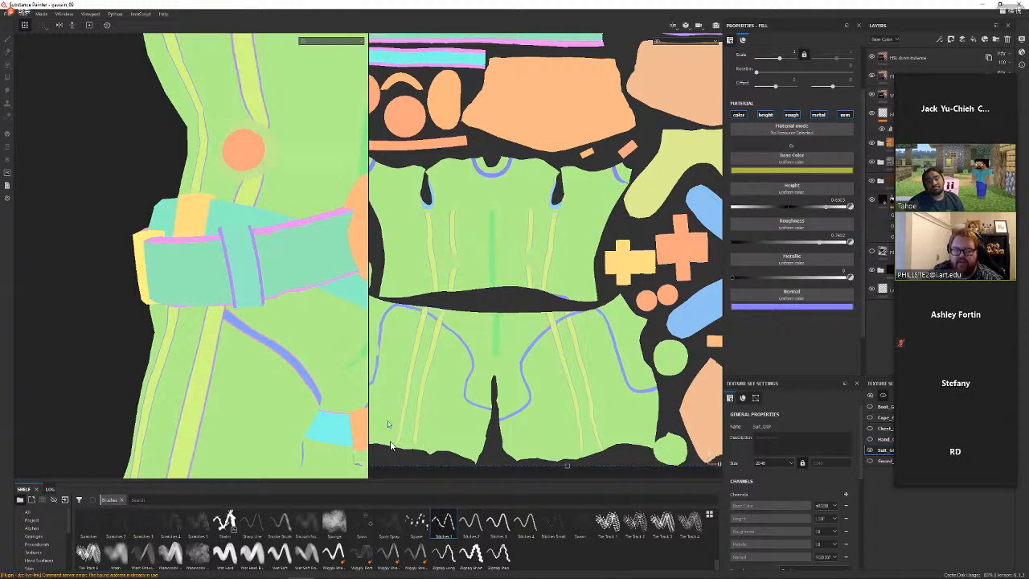
Return to the material view and cover the suit with a red fill layer.
{"action": "key", "text": "m"}
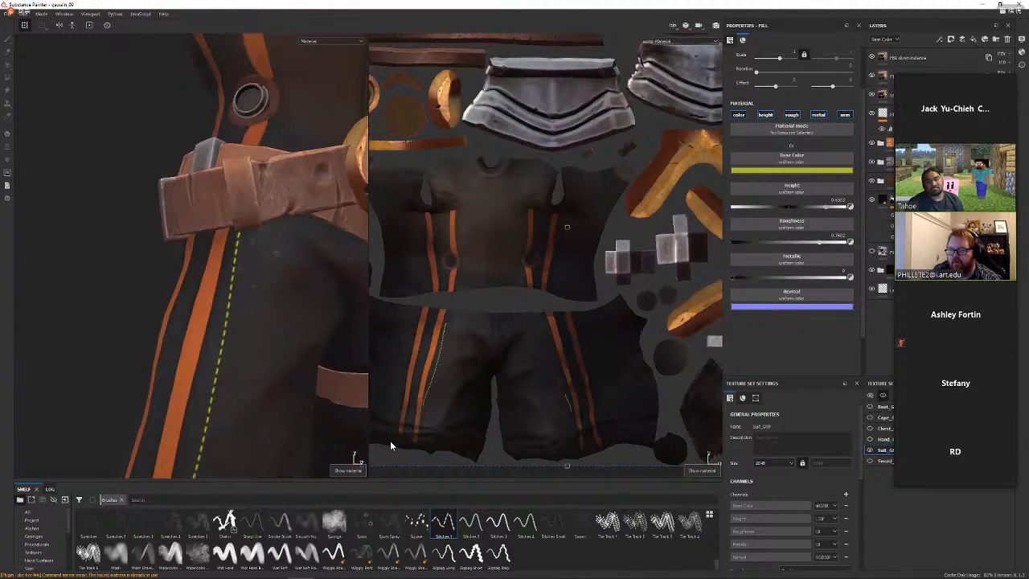
{"action": "key", "text": "ctrl+z"}
{"action": "key", "text": "ctrl+y"}
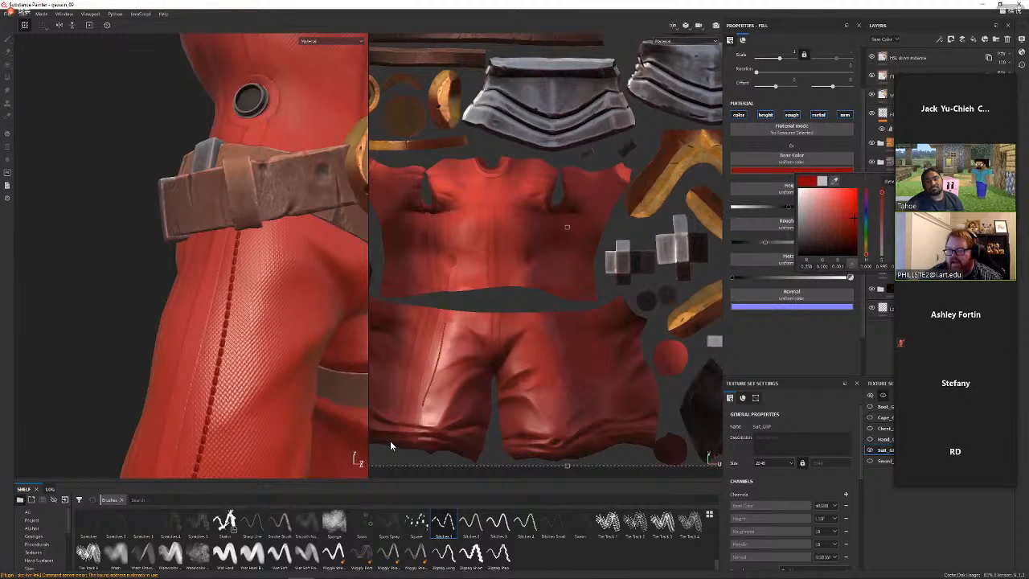
Limit the red fill with a Color Selection mask on the blue ID colour of the trouser seam.
{"action": "left_click", "coordinate": [847, 121]}
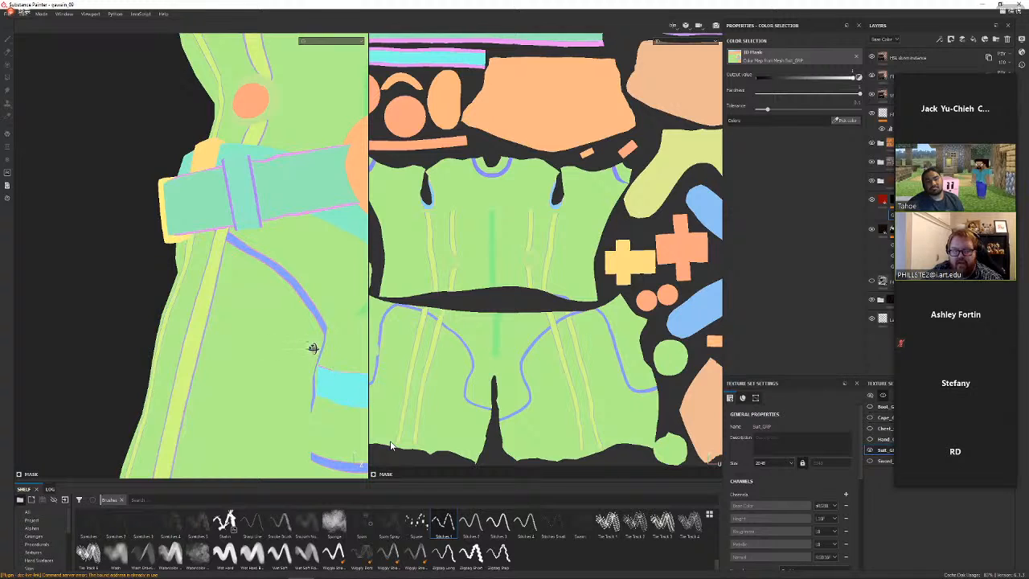
{"action": "left_click", "coordinate": [313, 348]}
{"action": "mouse_move", "coordinate": [312, 349]}
{"action": "left_mouse_down", "text": "alt"}
{"action": "mouse_move", "coordinate": [264, 319]}
{"action": "mouse_move", "coordinate": [282, 394]}
{"action": "mouse_move", "coordinate": [296, 340]}
{"action": "left_mouse_up", "text": "alt"}
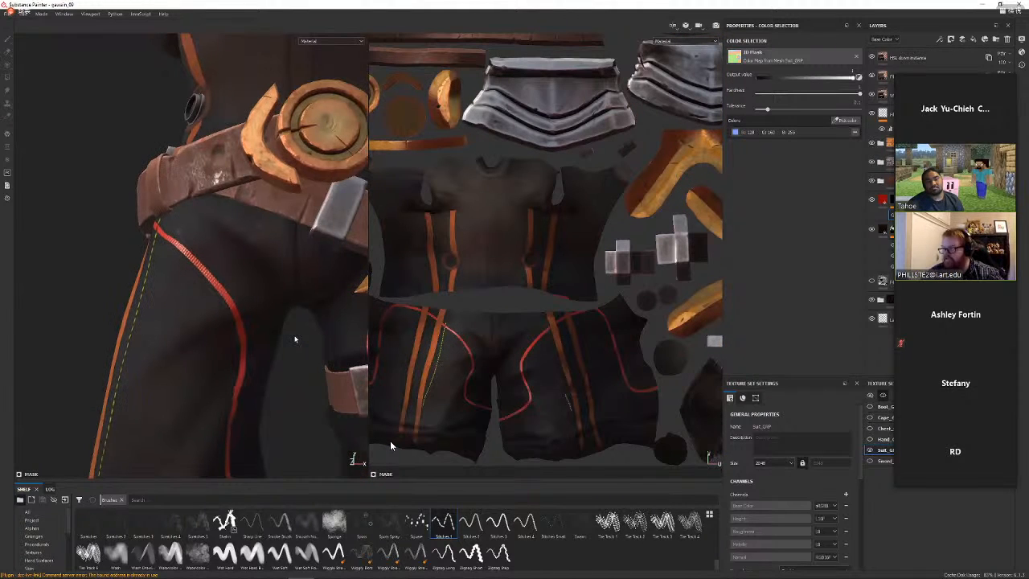
{"action": "scroll", "coordinate": [295, 340], "scroll_direction": "down", "scroll_amount": 2}
{"action": "scroll", "coordinate": [295, 340], "scroll_direction": "down", "scroll_amount": 2}
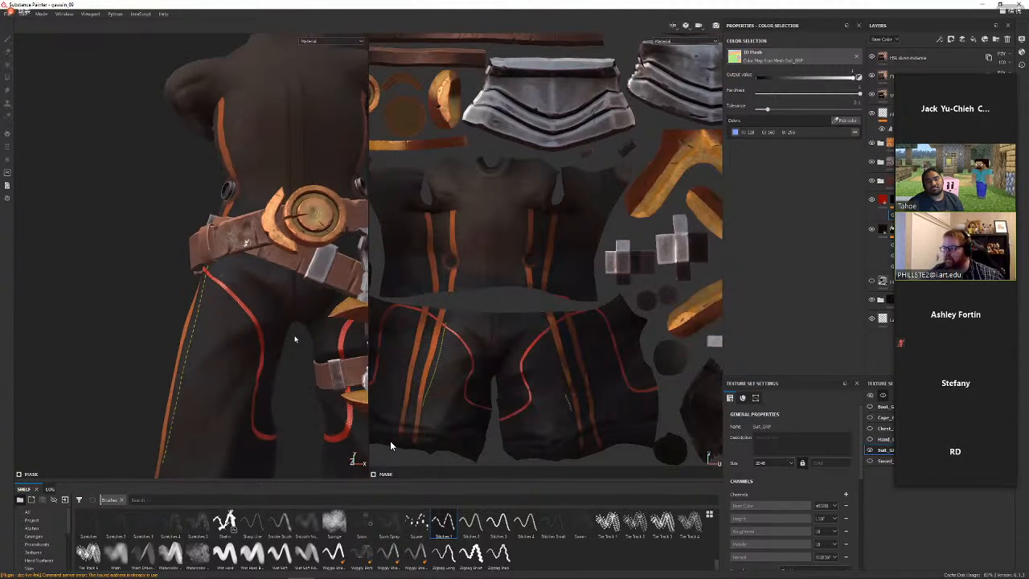
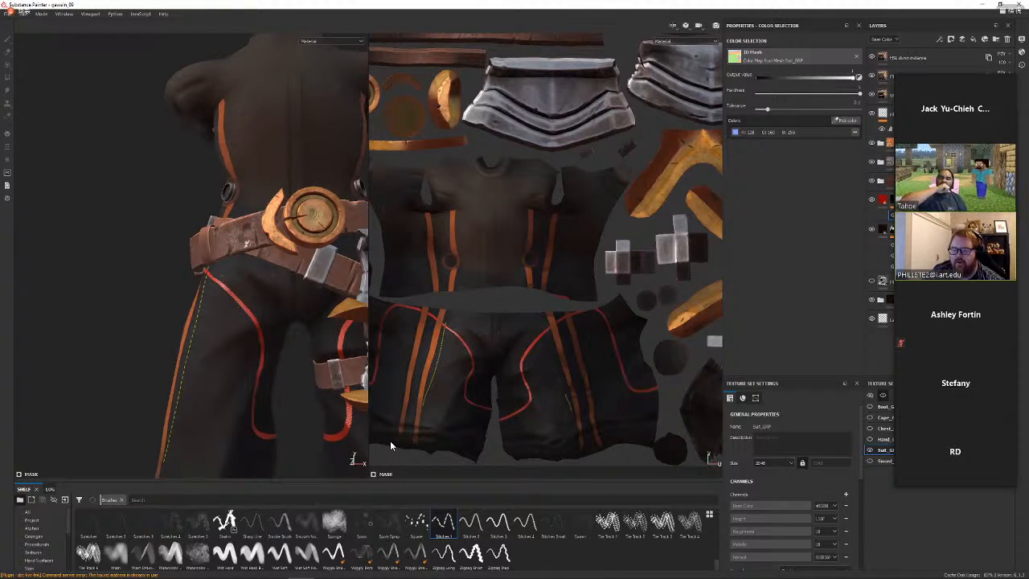
Switch back to ZBrush and reshape the pocket strips with the Move brush so they slope down toward the jacket's sides.
{"action": "key", "text": "alt+Tab"}
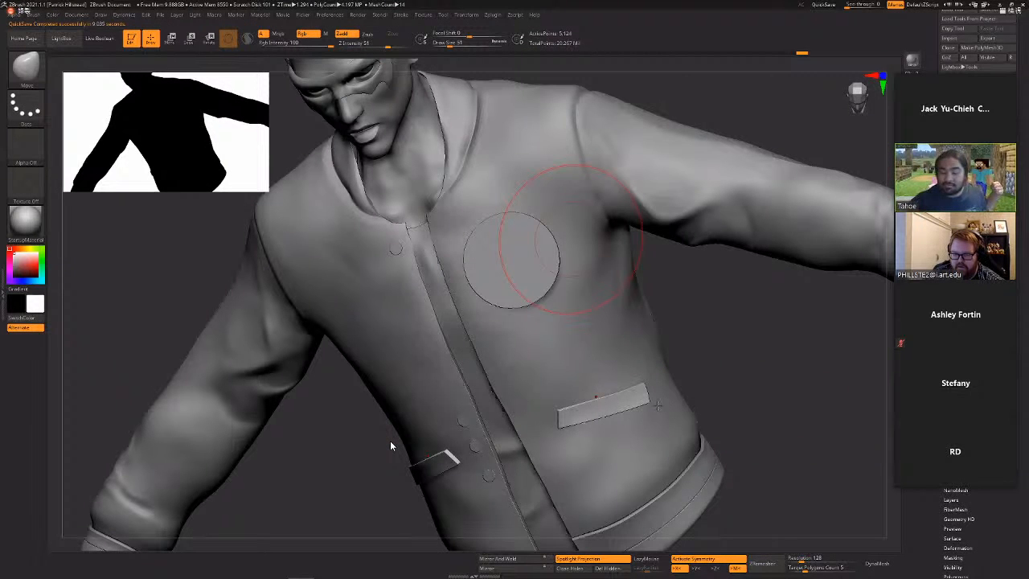
{"action": "mouse_move", "coordinate": [657, 405]}
{"action": "right_mouse_down"}
{"action": "mouse_move", "coordinate": [571, 455]}
{"action": "mouse_move", "coordinate": [600, 441]}
{"action": "right_mouse_up"}
{"action": "key", "text": "b"}
{"action": "key", "text": "m"}
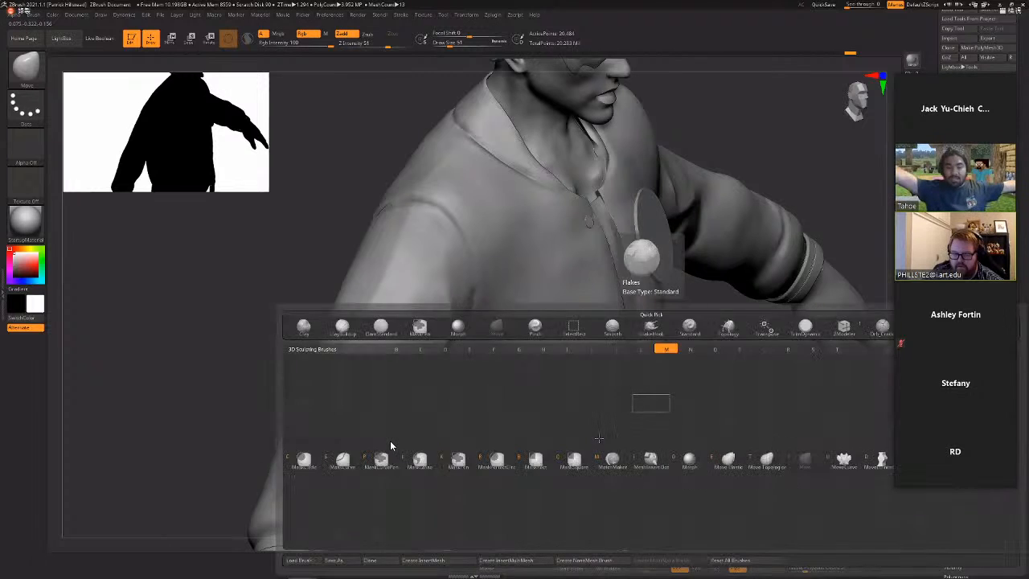
{"action": "key", "text": "v"}
{"action": "left_click_drag", "start_coordinate": [599, 440], "coordinate": [562, 449]}
{"action": "key", "text": "ctrl+z"}
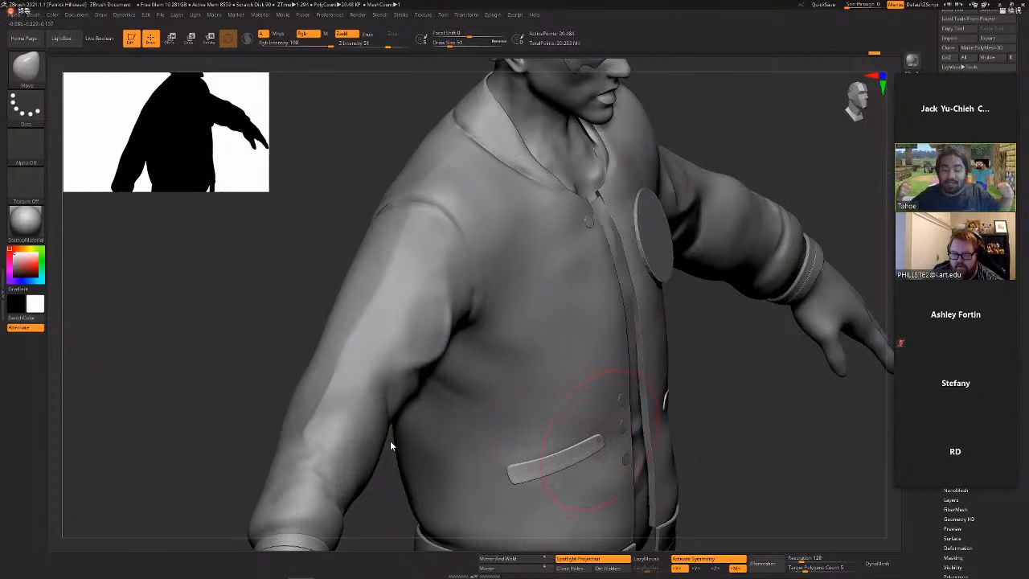
{"action": "left_click_drag", "start_coordinate": [725, 478], "coordinate": [627, 450]}
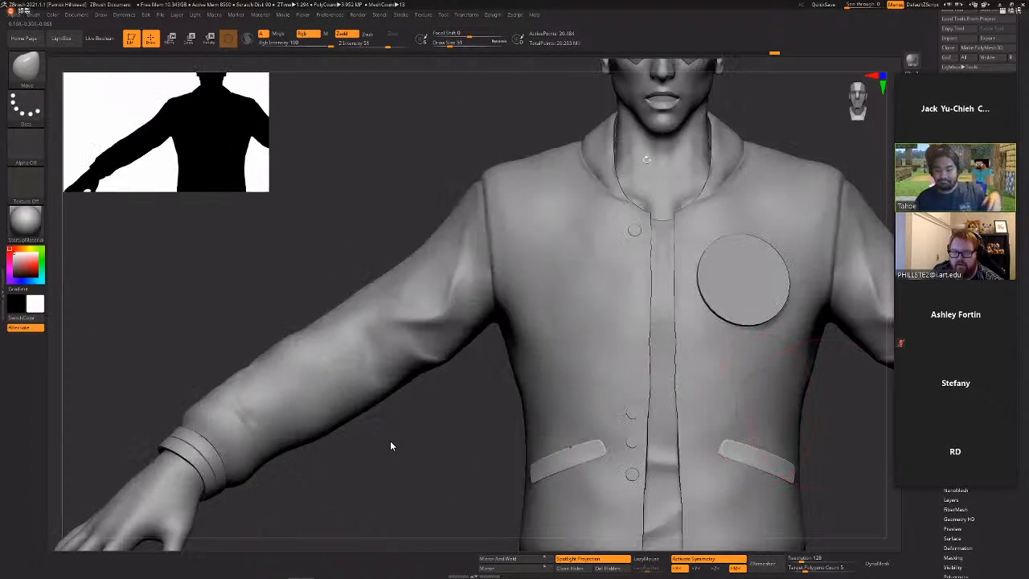
Examine the character's head, mask and collar from the front and the side.
{"action": "mouse_move", "coordinate": [743, 196]}
{"action": "right_mouse_down", "text": "alt"}
{"action": "mouse_move", "coordinate": [649, 258]}
{"action": "mouse_move", "coordinate": [608, 311]}
{"action": "right_mouse_up", "text": "alt"}
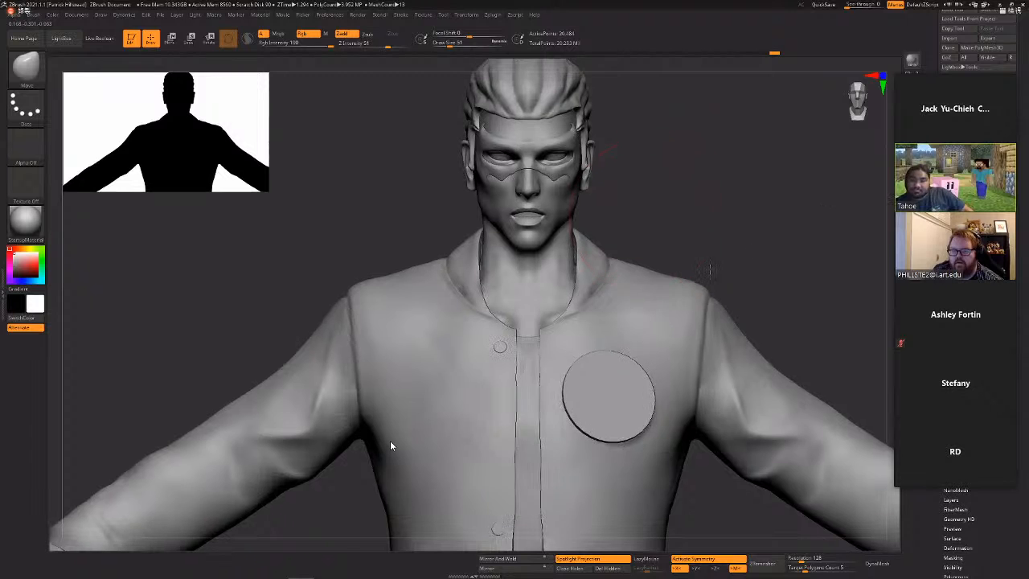
{"action": "right_click_drag", "start_coordinate": [710, 269], "coordinate": [710, 356], "text": "alt"}
{"action": "right_click_drag", "start_coordinate": [597, 268], "coordinate": [719, 364]}
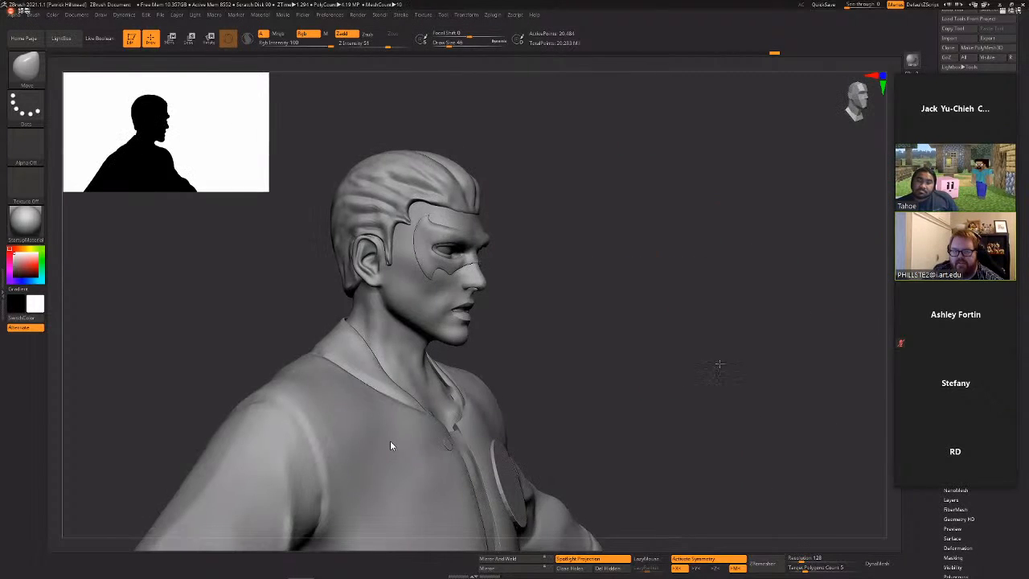
Make the hair subtool active, frame it up close, and reduce the brush draw size to 33.
{"action": "right_click_drag", "start_coordinate": [623, 228], "coordinate": [735, 231], "text": "alt"}
{"action": "left_click", "coordinate": [611, 210], "text": "alt"}
{"action": "right_click_drag", "start_coordinate": [722, 301], "coordinate": [673, 489], "text": "alt"}
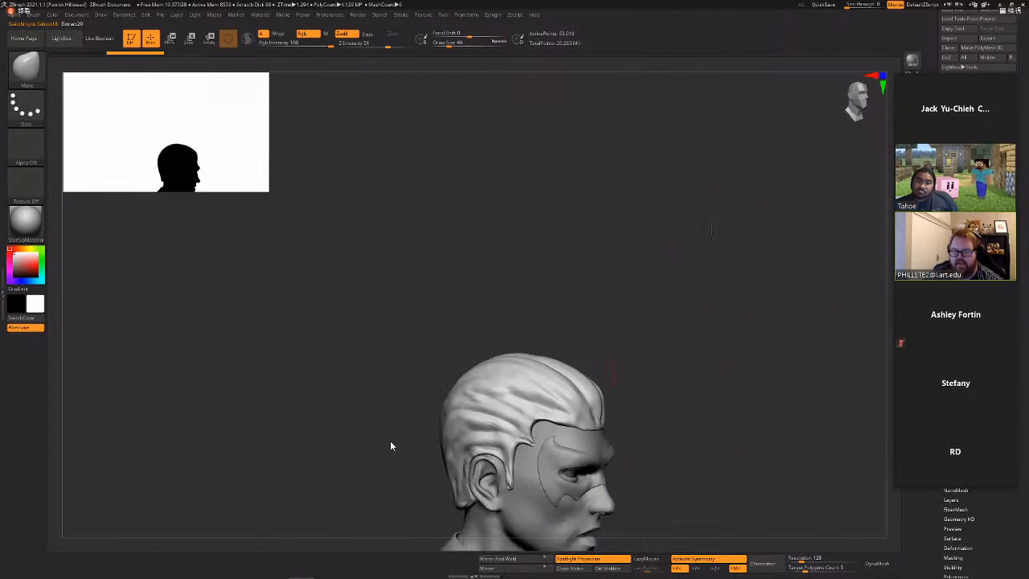
{"action": "mouse_move", "coordinate": [703, 235]}
{"action": "right_mouse_down", "text": "ctrl"}
{"action": "mouse_move", "coordinate": [606, 294]}
{"action": "mouse_move", "coordinate": [571, 547]}
{"action": "right_mouse_up", "text": "ctrl"}
{"action": "key", "text": "space"}
{"action": "mouse_move", "coordinate": [563, 312]}
{"action": "left_mouse_down"}
{"action": "mouse_move", "coordinate": [627, 319]}
{"action": "mouse_move", "coordinate": [555, 319]}
{"action": "left_mouse_up"}
{"action": "mouse_move", "coordinate": [723, 321]}
{"action": "right_mouse_down"}
{"action": "mouse_move", "coordinate": [553, 335]}
{"action": "mouse_move", "coordinate": [384, 305]}
{"action": "mouse_move", "coordinate": [193, 305]}
{"action": "right_mouse_up"}
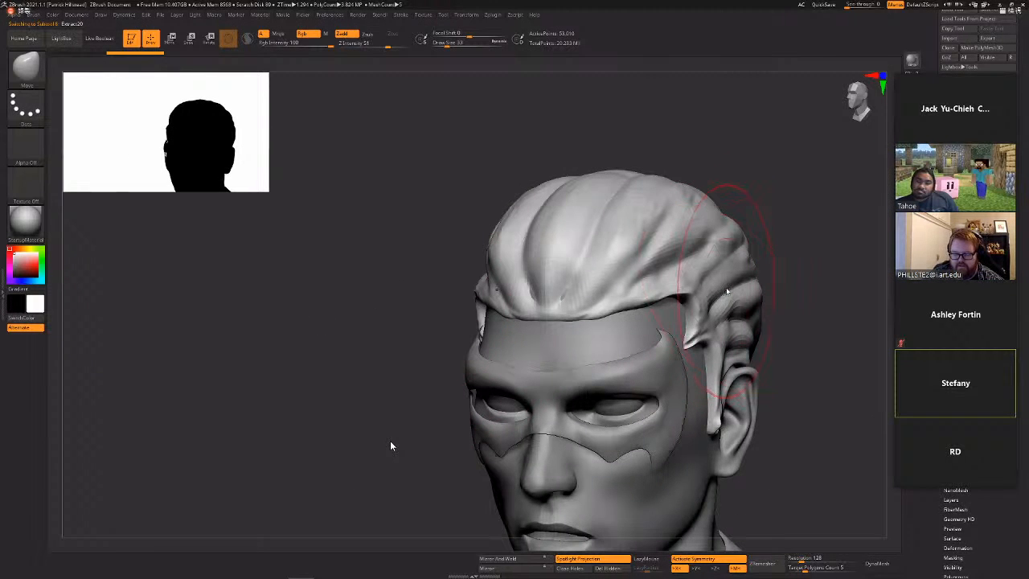
Adjust the hair's front edge near the temple with the Move brush at draw size 20.
{"action": "key", "text": "b"}
{"action": "key", "text": "m"}
{"action": "key", "text": "v"}
{"action": "right_click_drag", "start_coordinate": [442, 307], "coordinate": [531, 308]}
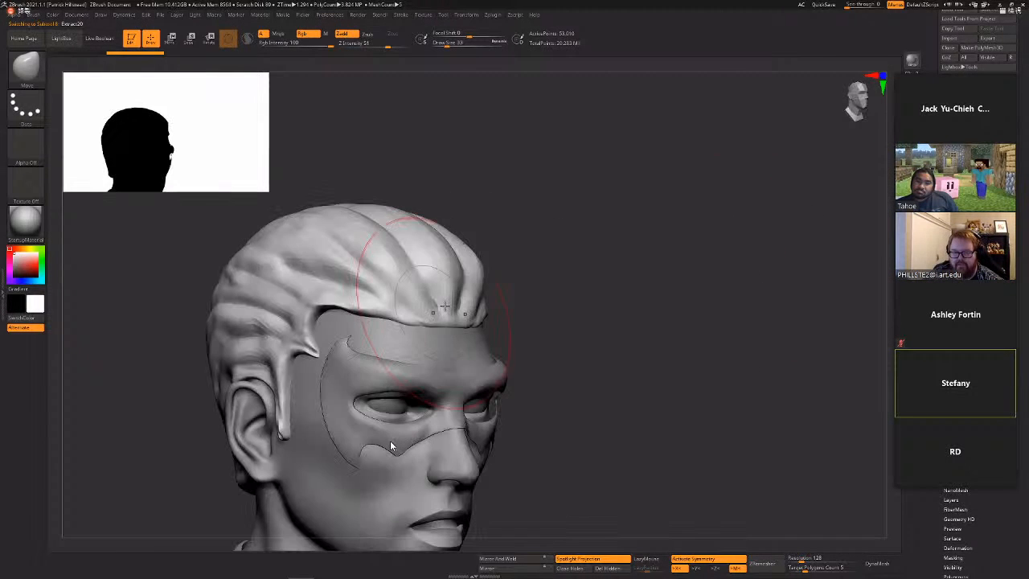
{"action": "right_click_drag", "start_coordinate": [515, 346], "coordinate": [546, 336]}
{"action": "mouse_move", "coordinate": [546, 353]}
{"action": "left_mouse_down"}
{"action": "mouse_move", "coordinate": [555, 330]}
{"action": "mouse_move", "coordinate": [543, 368]}
{"action": "mouse_move", "coordinate": [547, 358]}
{"action": "left_mouse_up"}
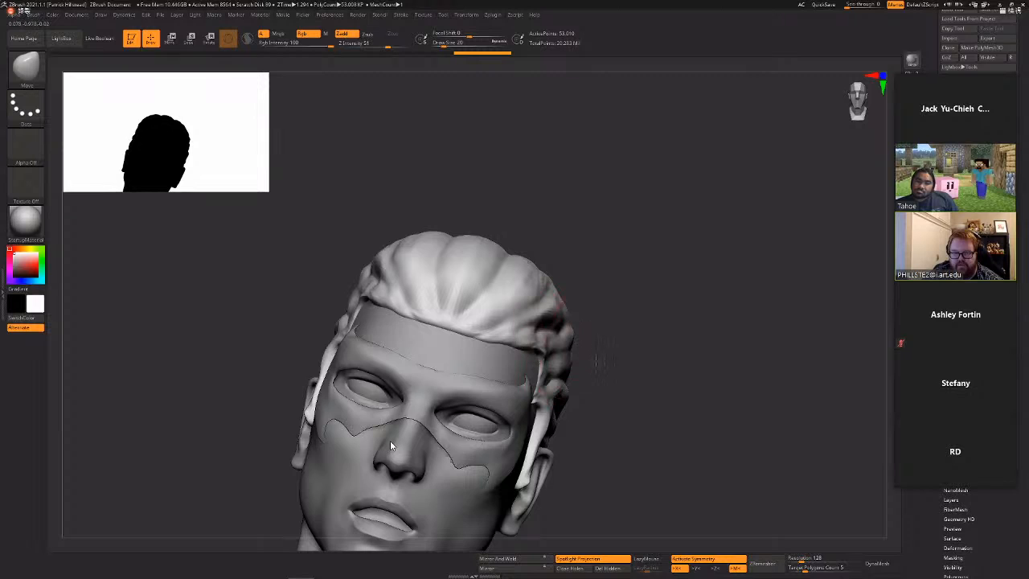
{"action": "mouse_move", "coordinate": [593, 363]}
{"action": "right_mouse_down"}
{"action": "mouse_move", "coordinate": [457, 333]}
{"action": "mouse_move", "coordinate": [569, 310]}
{"action": "right_mouse_up"}
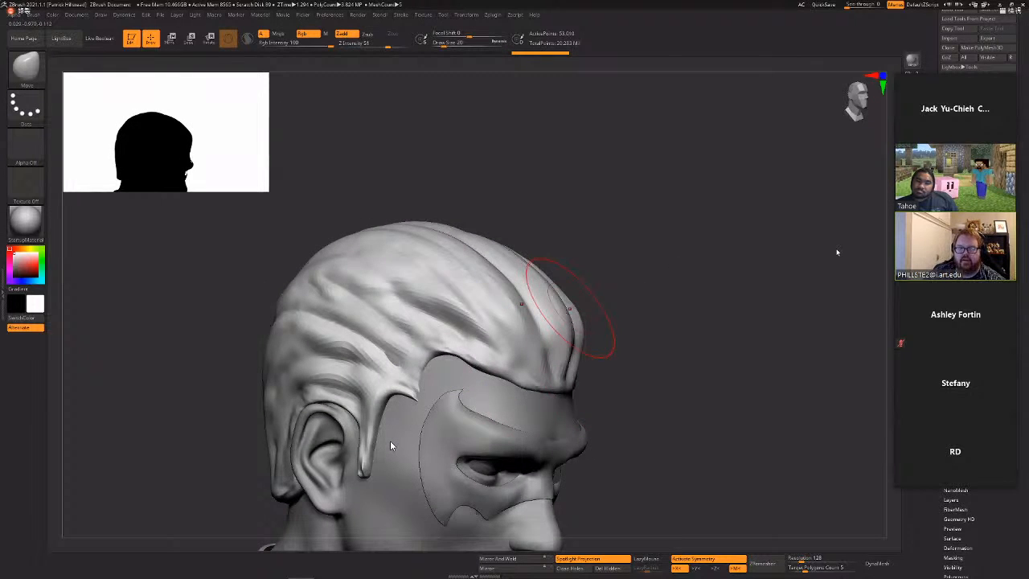
Switch to the Chrome window showing the ArtStation likes gallery and maximize it.
{"action": "key", "text": "super+Tab"}
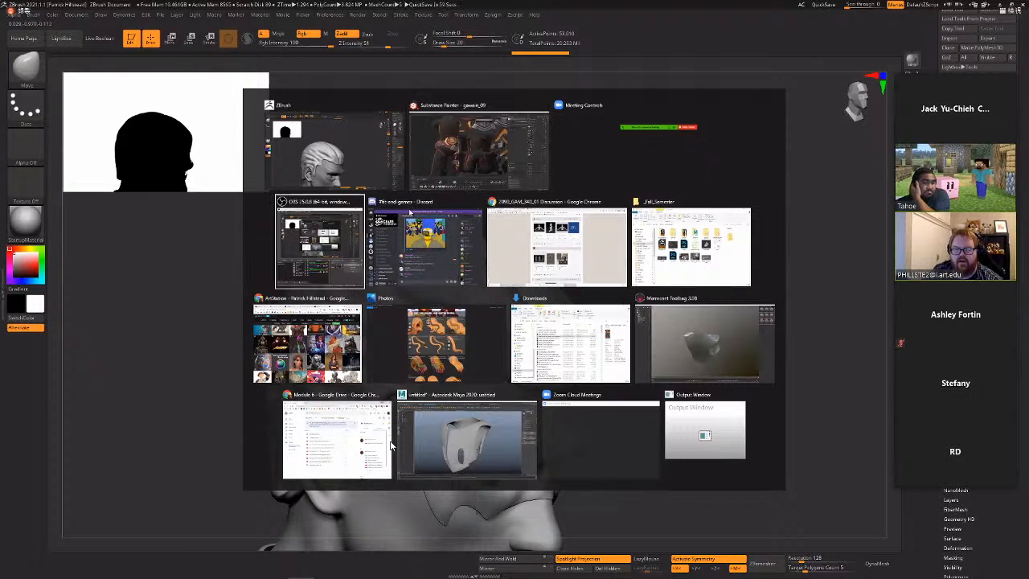
{"action": "key", "text": "Up"}
{"action": "key", "text": "Return"}
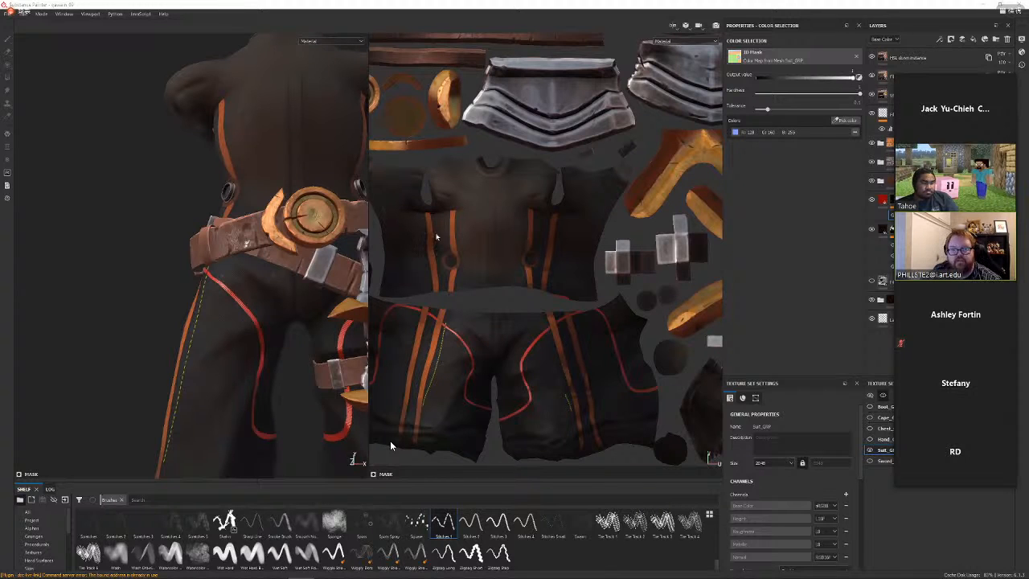
{"action": "key", "text": "alt+Tab"}
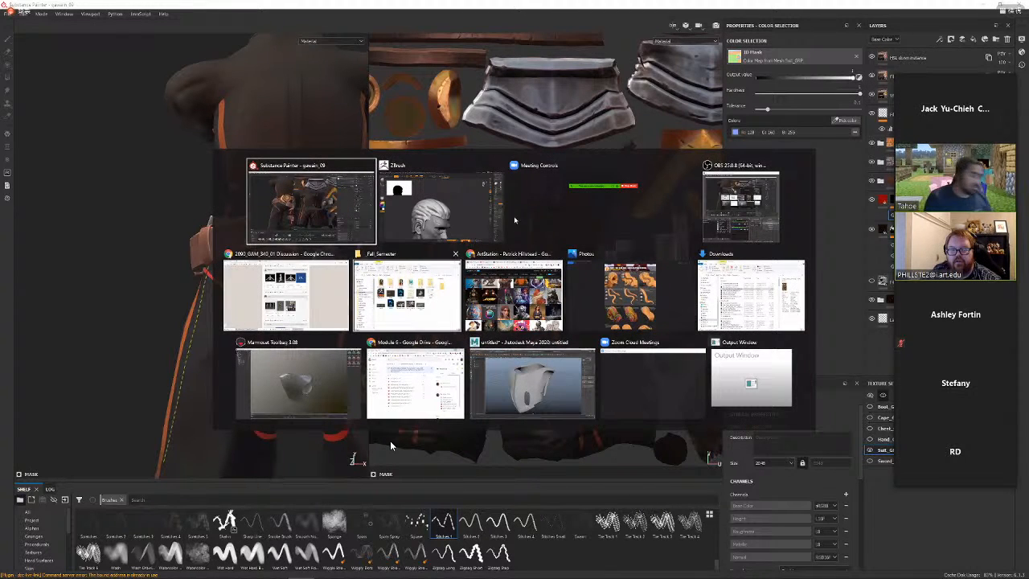
{"action": "left_click", "coordinate": [513, 293]}
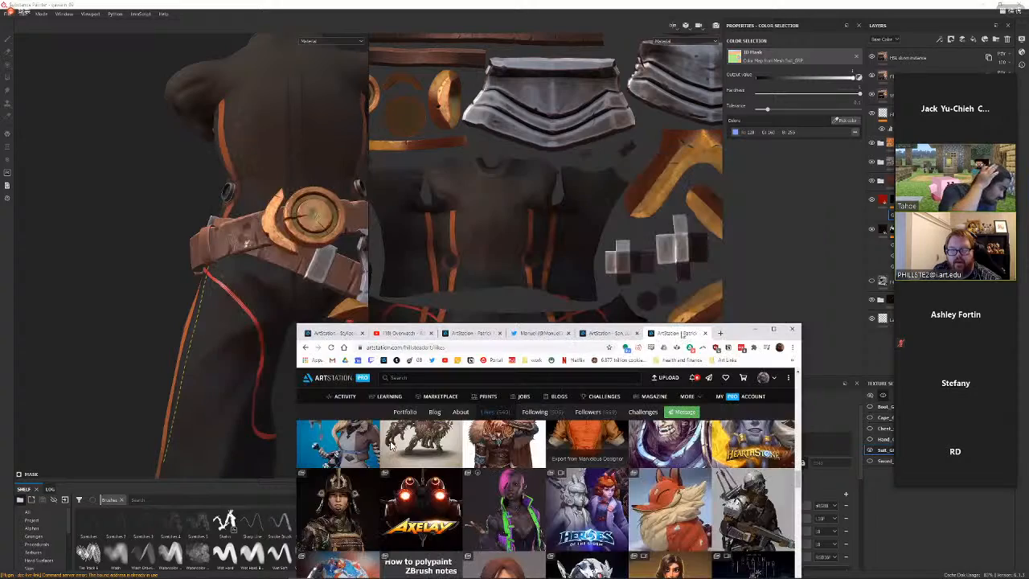
{"action": "key", "text": "super+Up"}
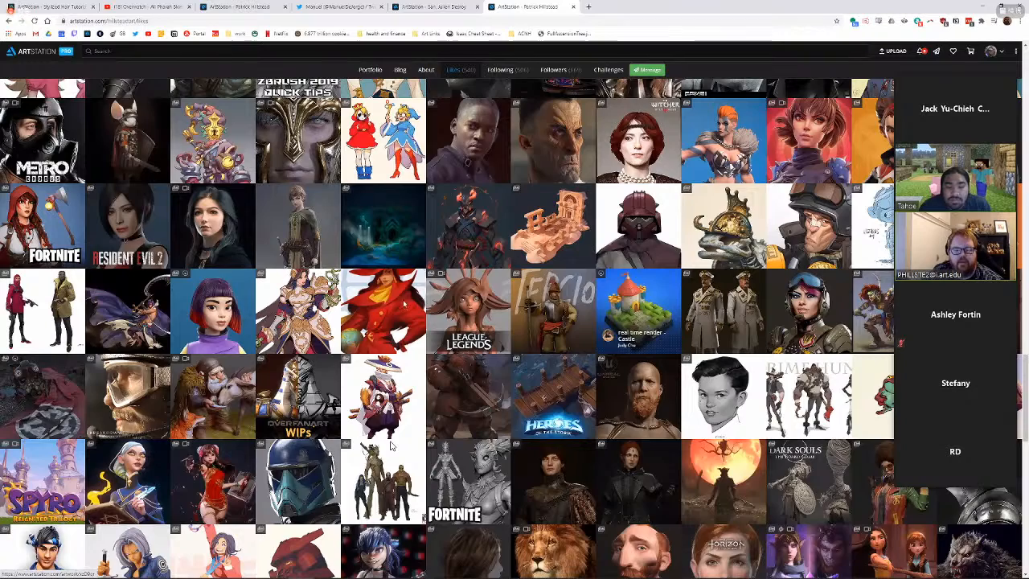
Open the Making Of Samus artwork from the liked artworks in its own tab, closing the 3D print artwork page.
{"action": "scroll", "coordinate": [485, 452], "scroll_direction": "down", "scroll_amount": 15}
{"action": "middle_click", "coordinate": [383, 365]}
{"action": "left_click", "coordinate": [620, 7]}
{"action": "scroll", "coordinate": [511, 290], "scroll_direction": "down", "scroll_amount": 10}
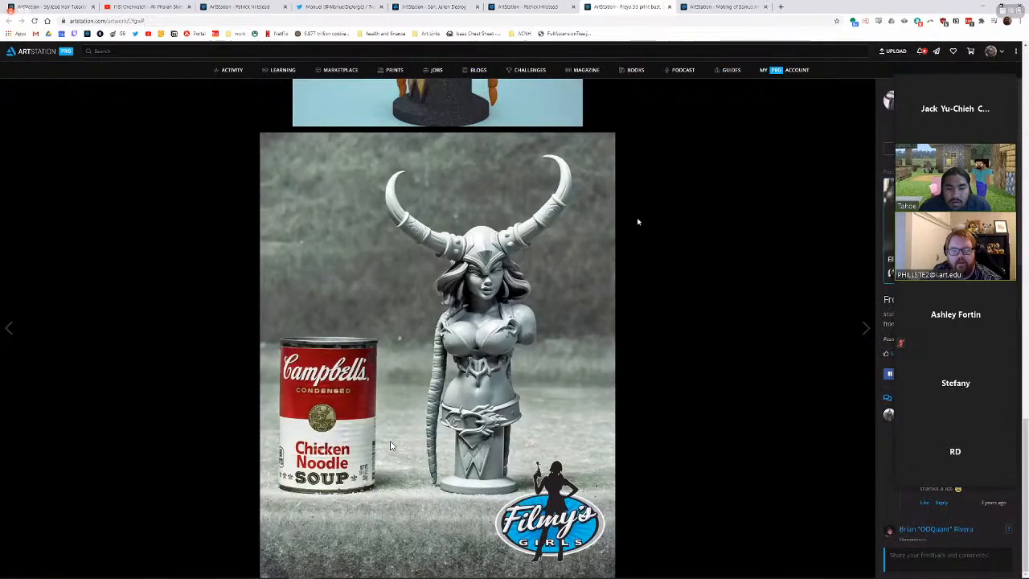
{"action": "key", "text": "ctrl+w"}
Examine the Samus breakdown's anatomy, posing and polypaint sections, including the brushes used for the hair and suit.
{"action": "scroll", "coordinate": [488, 211], "scroll_direction": "down", "scroll_amount": 10}
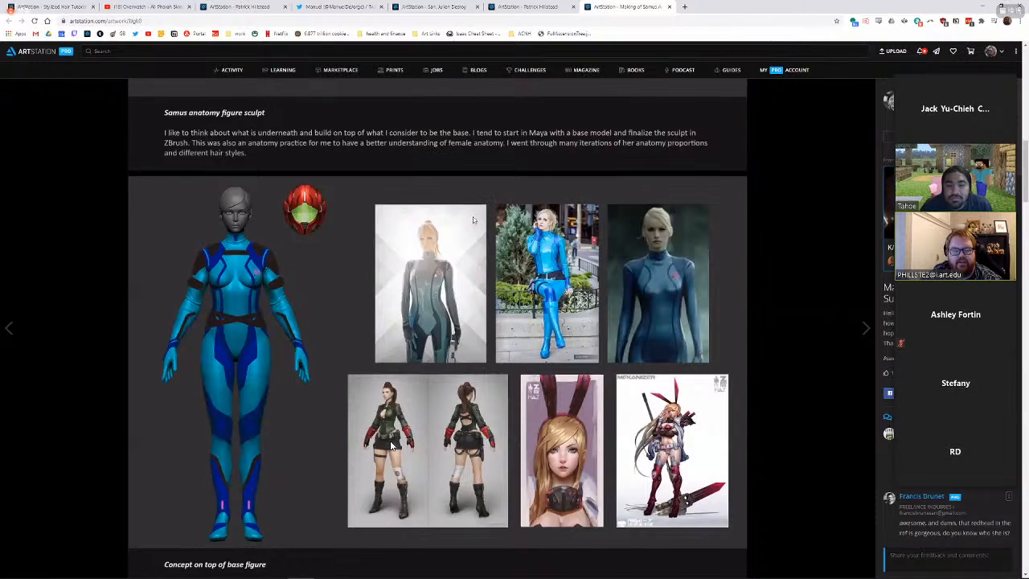
{"action": "scroll", "coordinate": [473, 217], "scroll_direction": "down", "scroll_amount": 12}
{"action": "scroll", "coordinate": [451, 292], "scroll_direction": "down", "scroll_amount": 6}
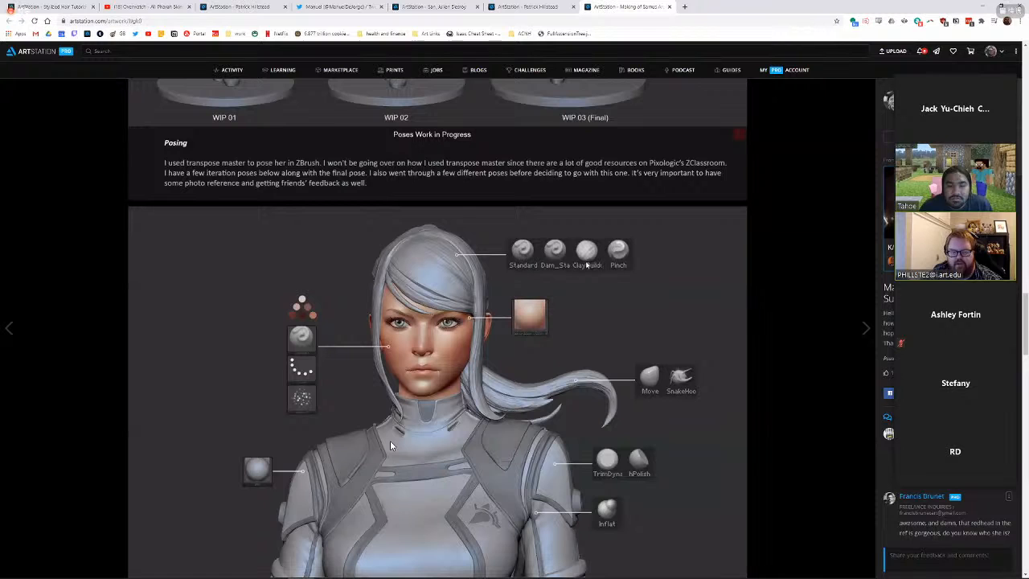
{"action": "scroll", "coordinate": [390, 446], "scroll_direction": "down", "scroll_amount": 2}
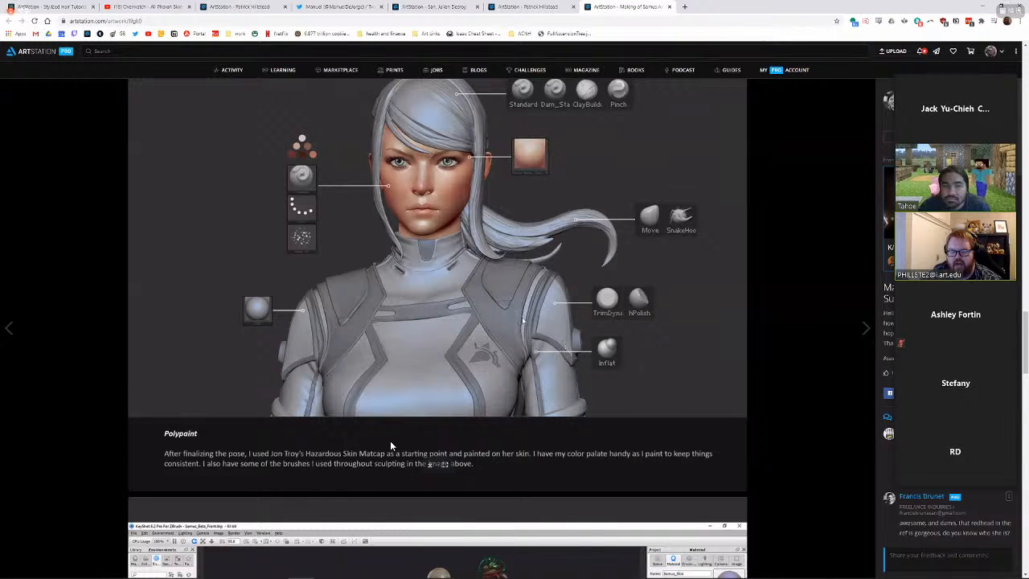
{"action": "scroll", "coordinate": [483, 322], "scroll_direction": "down", "scroll_amount": 2}
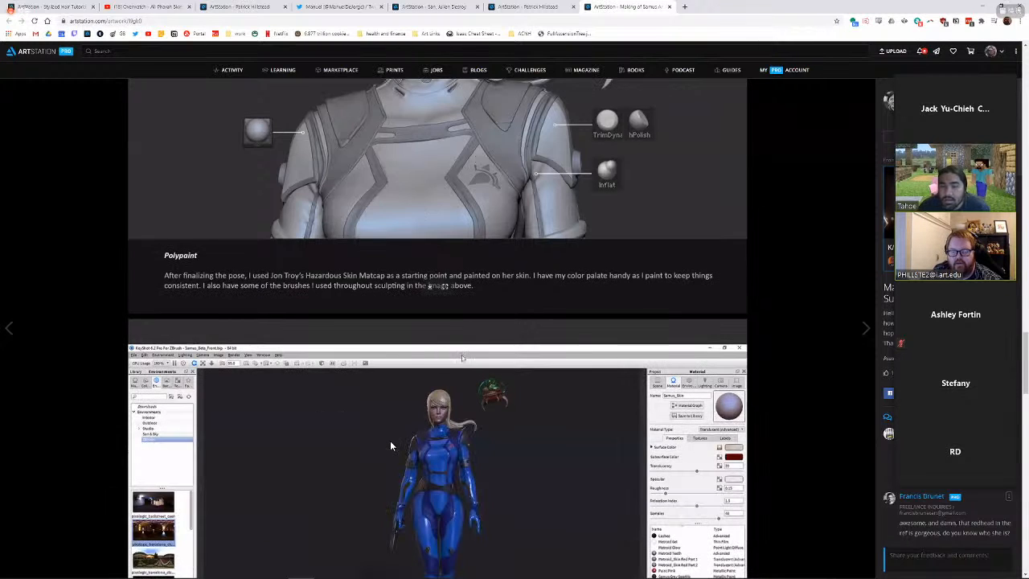
{"action": "scroll", "coordinate": [463, 325], "scroll_direction": "down", "scroll_amount": 1}
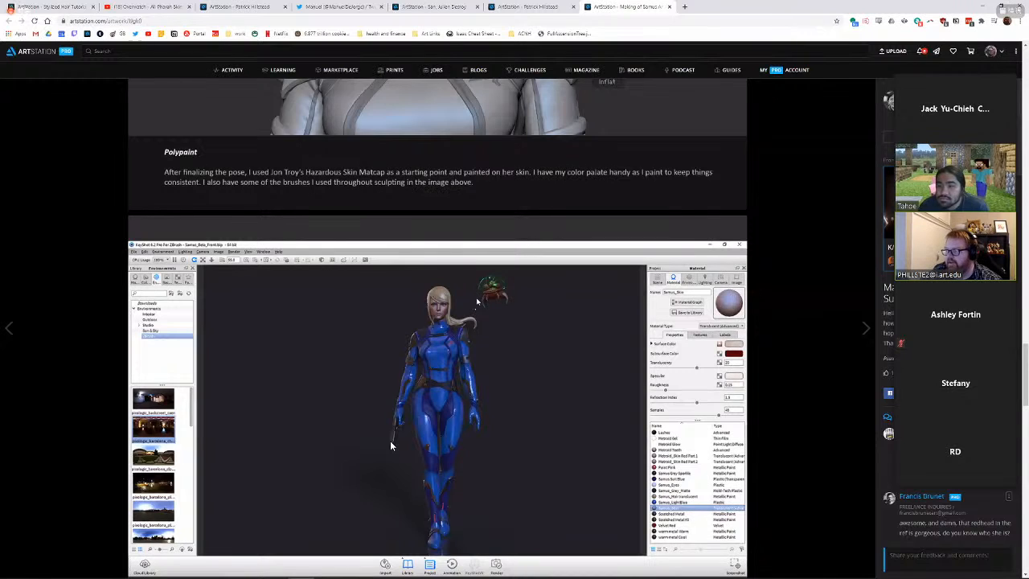
{"action": "scroll", "coordinate": [391, 445], "scroll_direction": "up", "scroll_amount": 3}
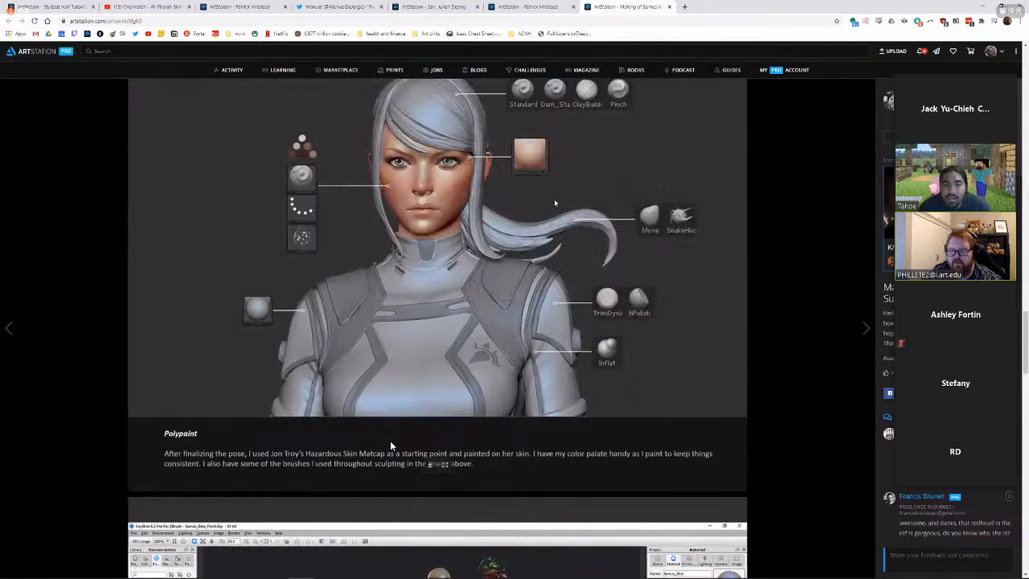
Open the Samus artist's portfolio and view the Destiny 2 armored outfit and the grey female bust with tied-back hair.
{"action": "left_click", "coordinate": [889, 102]}
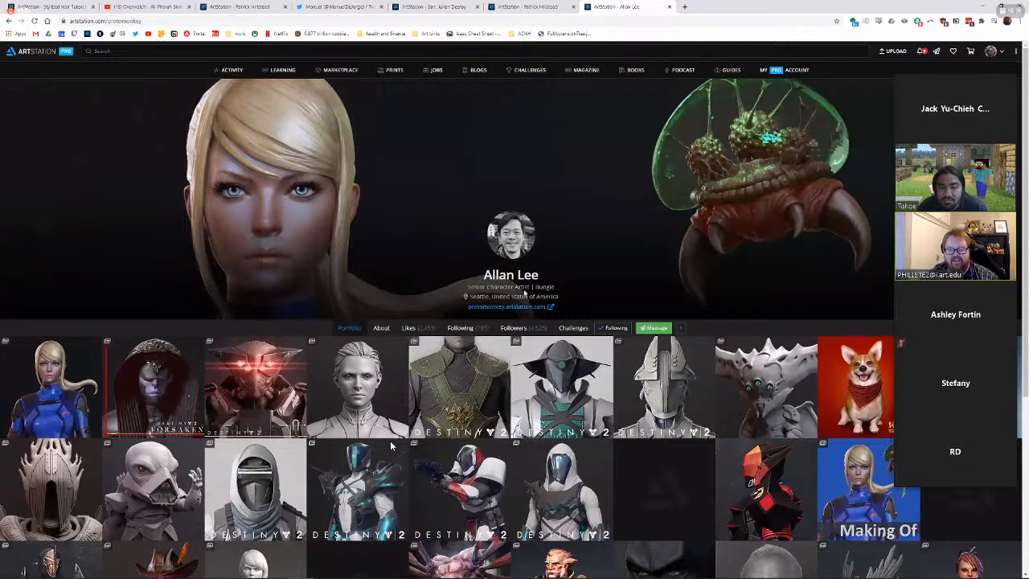
{"action": "left_click", "coordinate": [392, 445]}
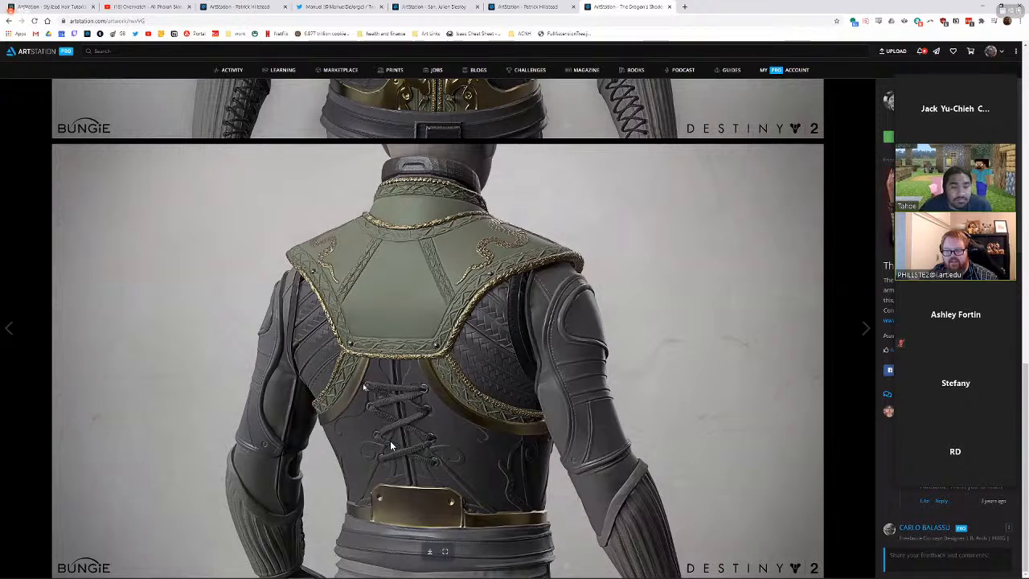
{"action": "left_click", "coordinate": [9, 21]}
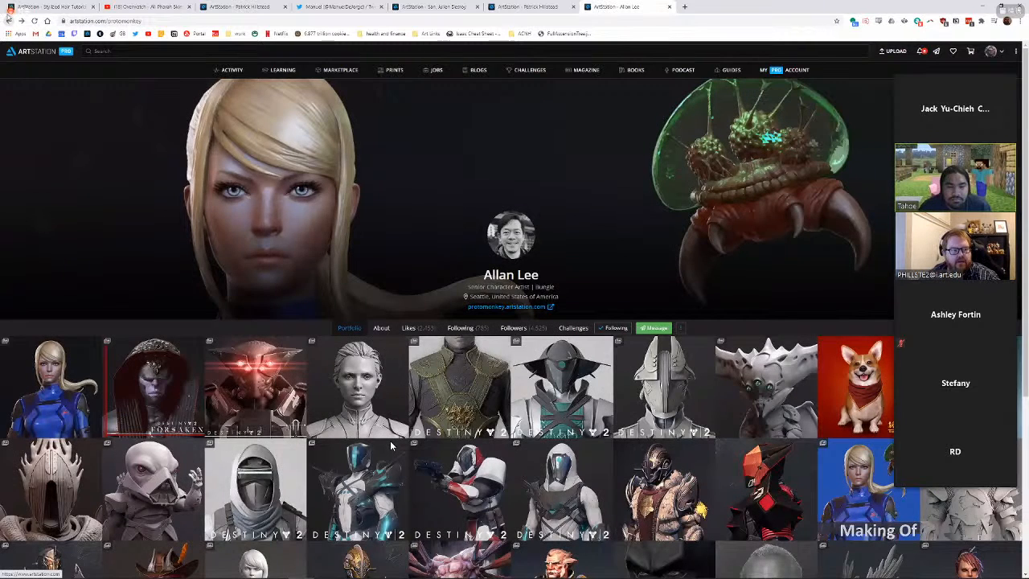
{"action": "left_click", "coordinate": [391, 445]}
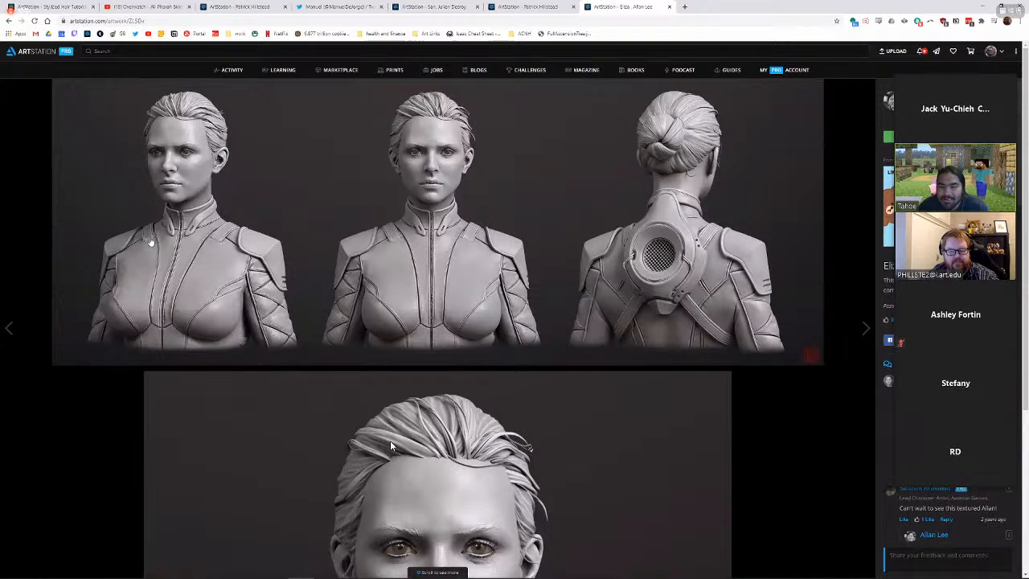
{"action": "key", "text": "alt+Left"}
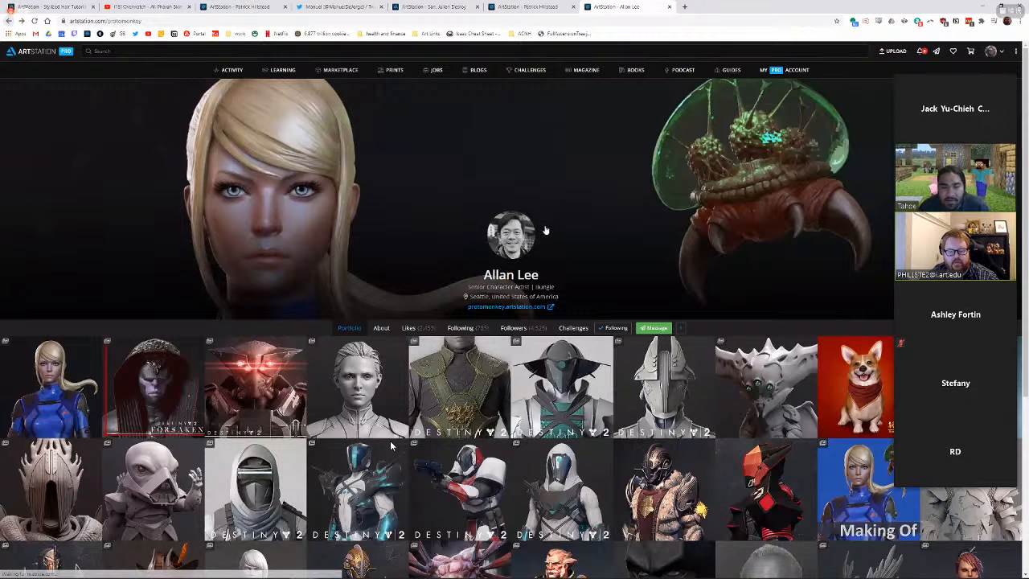
Return to the ArtStation likes gallery and look through the oldest liked artworks for character references.
{"action": "scroll", "coordinate": [390, 446], "scroll_direction": "down", "scroll_amount": 3}
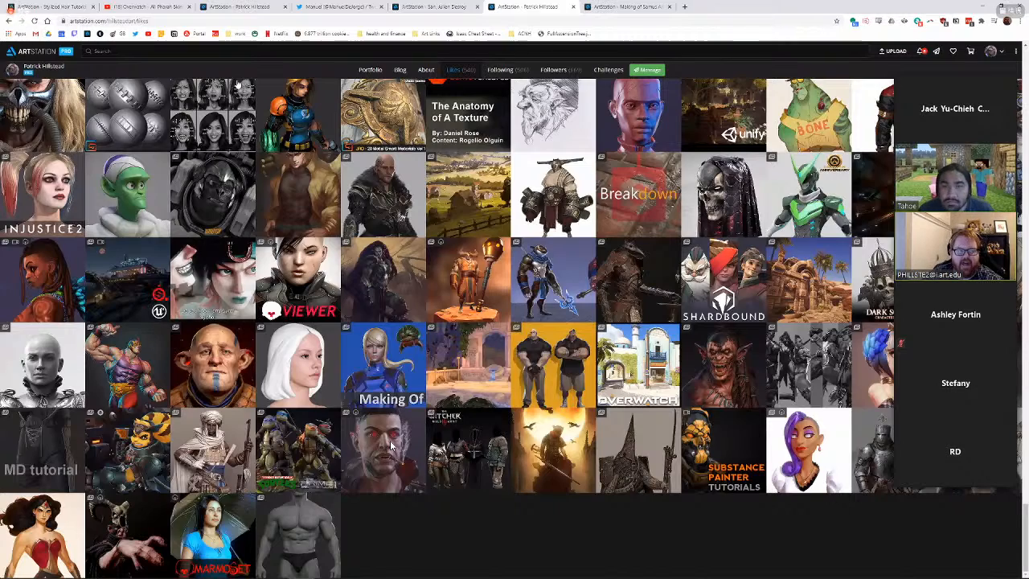
{"action": "scroll", "coordinate": [391, 445], "scroll_direction": "up", "scroll_amount": 3}
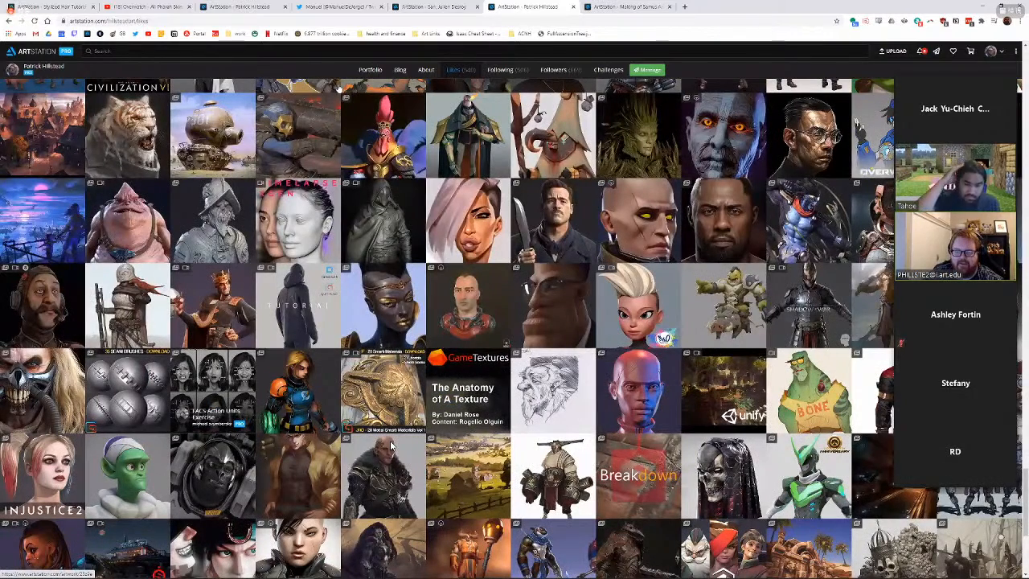
{"action": "scroll", "coordinate": [392, 445], "scroll_direction": "down", "scroll_amount": 2}
Look up a character artist by name and open their ArtStation portfolio by way of their Twitter profile.
{"action": "left_click", "coordinate": [678, 53]}
{"action": "type", "text": "adam"}
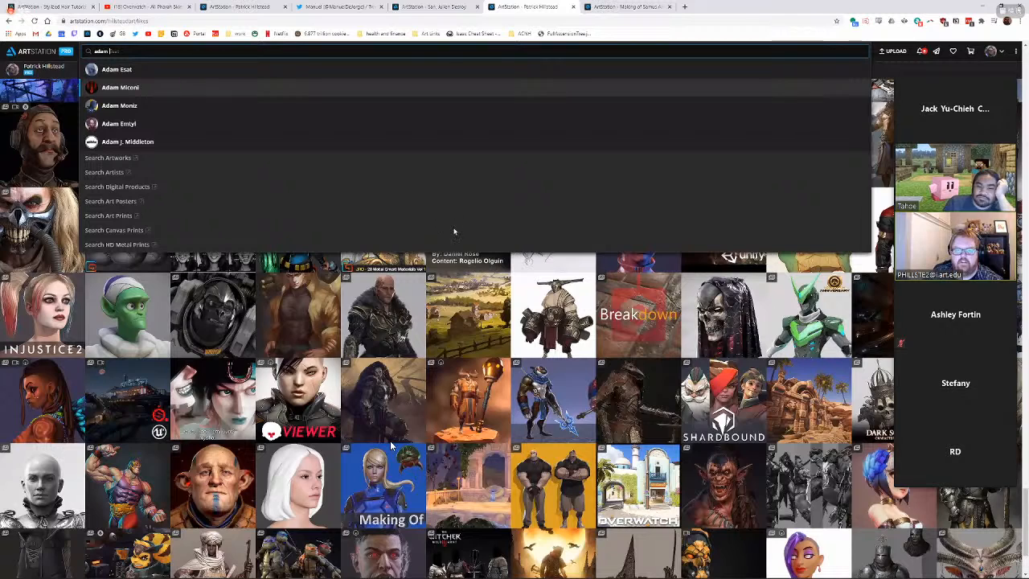
{"action": "left_click", "coordinate": [368, 6]}
{"action": "left_click", "coordinate": [480, 201]}
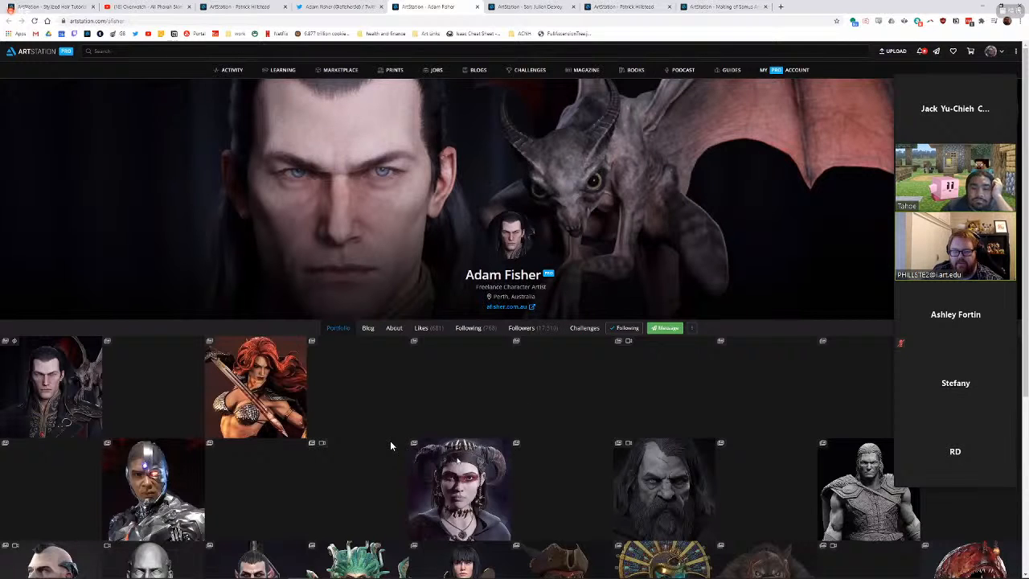
{"action": "scroll", "coordinate": [390, 445], "scroll_direction": "down", "scroll_amount": 3}
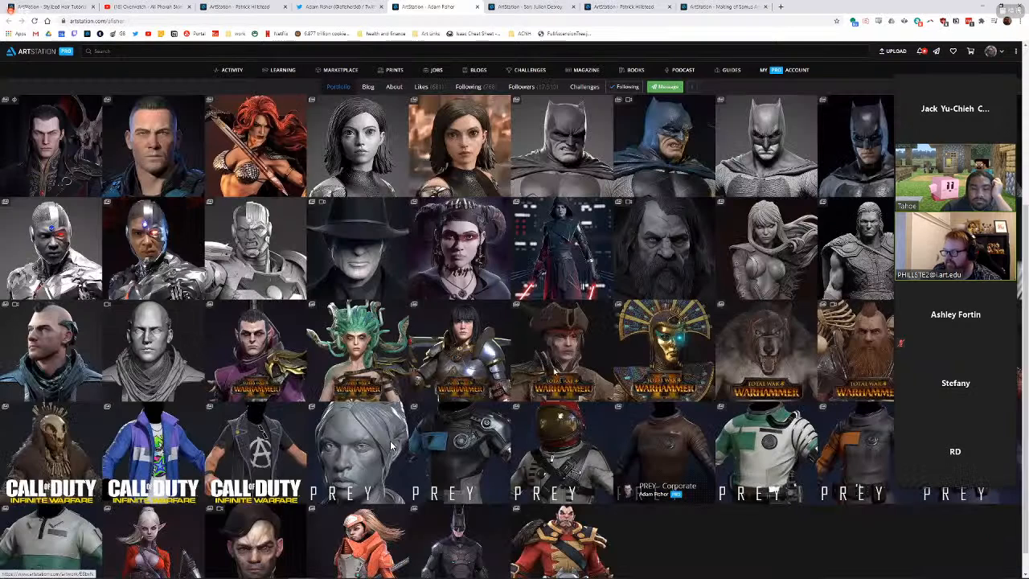
Open the PREY Mechanic artwork and compare the textured suit with the high-poly renders, focusing on sleeve and trouser folds.
{"action": "left_click", "coordinate": [390, 445]}
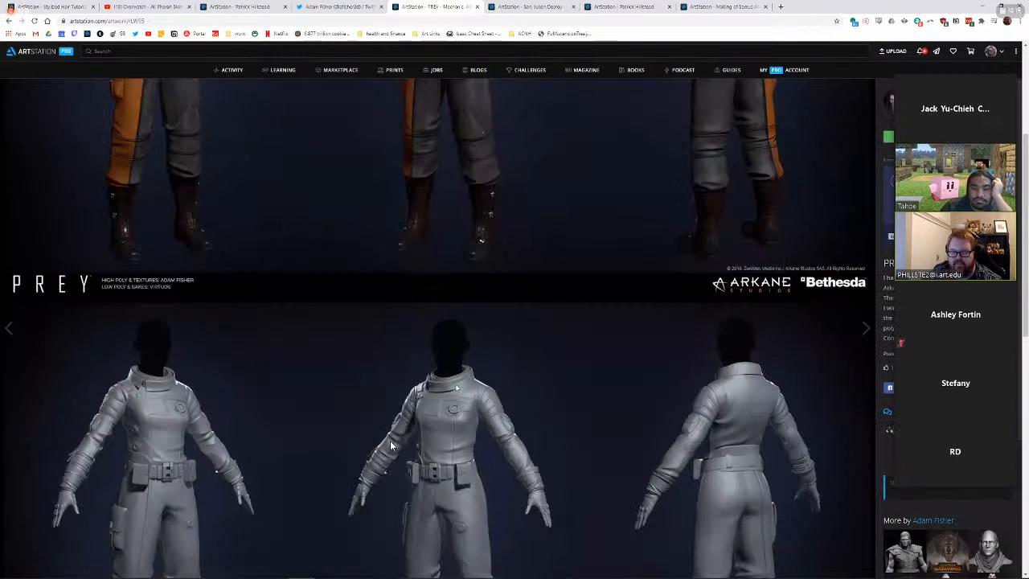
{"action": "scroll", "coordinate": [390, 445], "scroll_direction": "down", "scroll_amount": 1}
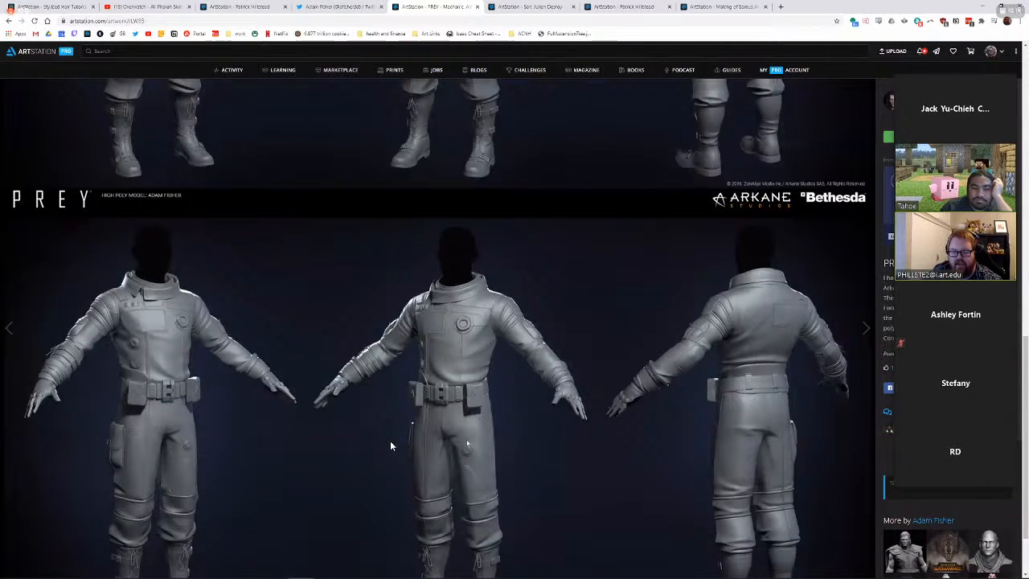
{"action": "scroll", "coordinate": [391, 445], "scroll_direction": "down", "scroll_amount": 1}
{"action": "scroll", "coordinate": [390, 446], "scroll_direction": "up", "scroll_amount": 4}
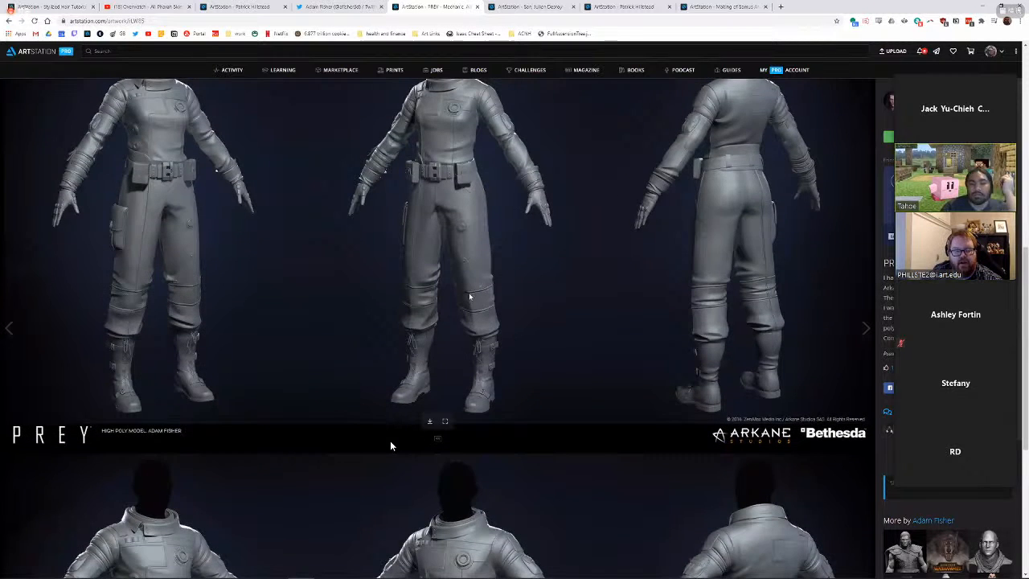
{"action": "scroll", "coordinate": [391, 446], "scroll_direction": "down", "scroll_amount": 7}
{"action": "scroll", "coordinate": [391, 445], "scroll_direction": "up", "scroll_amount": 1}
{"action": "scroll", "coordinate": [391, 445], "scroll_direction": "up", "scroll_amount": 1}
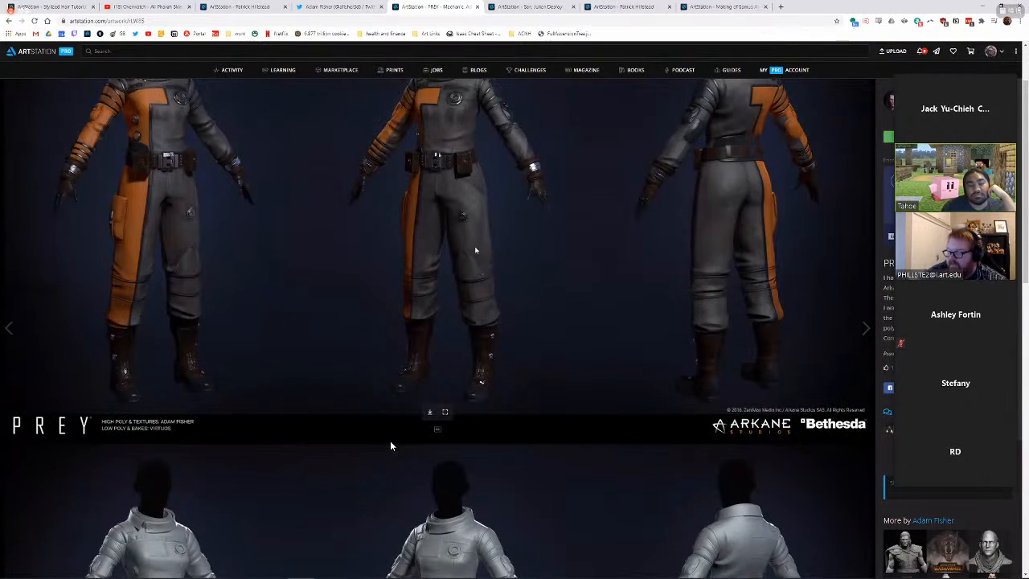
{"action": "scroll", "coordinate": [390, 445], "scroll_direction": "down", "scroll_amount": 8}
{"action": "scroll", "coordinate": [390, 445], "scroll_direction": "up", "scroll_amount": 1}
{"action": "scroll", "coordinate": [391, 446], "scroll_direction": "down", "scroll_amount": 5}
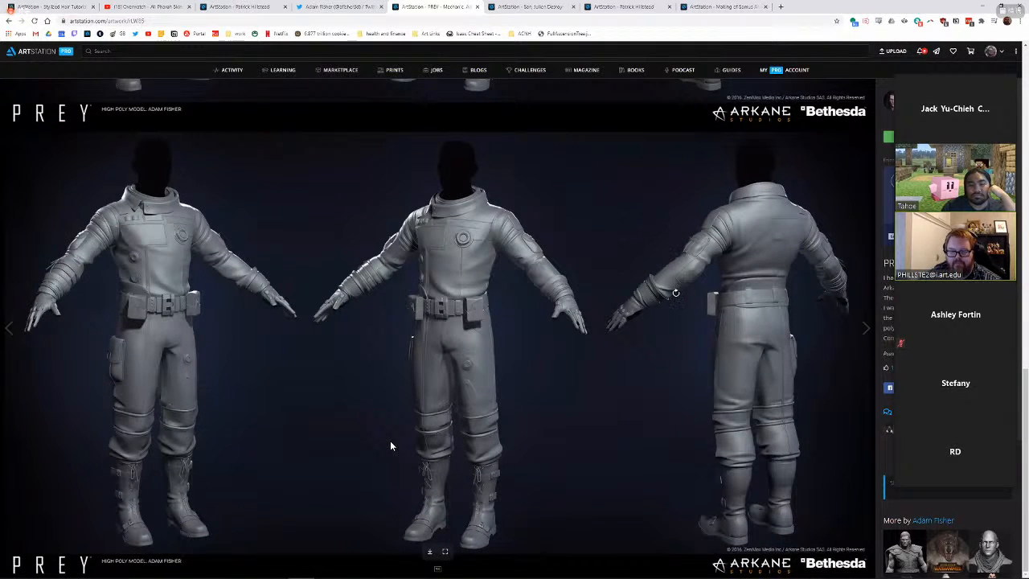
Switch back to ZBrush, make the body subtool under the jacket active, and subdivide its mesh.
{"action": "key", "text": "alt+Tab"}
{"action": "mouse_move", "coordinate": [690, 229]}
{"action": "left_mouse_down"}
{"action": "mouse_move", "coordinate": [671, 215]}
{"action": "mouse_move", "coordinate": [689, 241]}
{"action": "left_mouse_up"}
{"action": "left_click_drag", "start_coordinate": [681, 206], "coordinate": [573, 256], "text": "alt"}
{"action": "left_click", "coordinate": [573, 255], "text": "alt"}
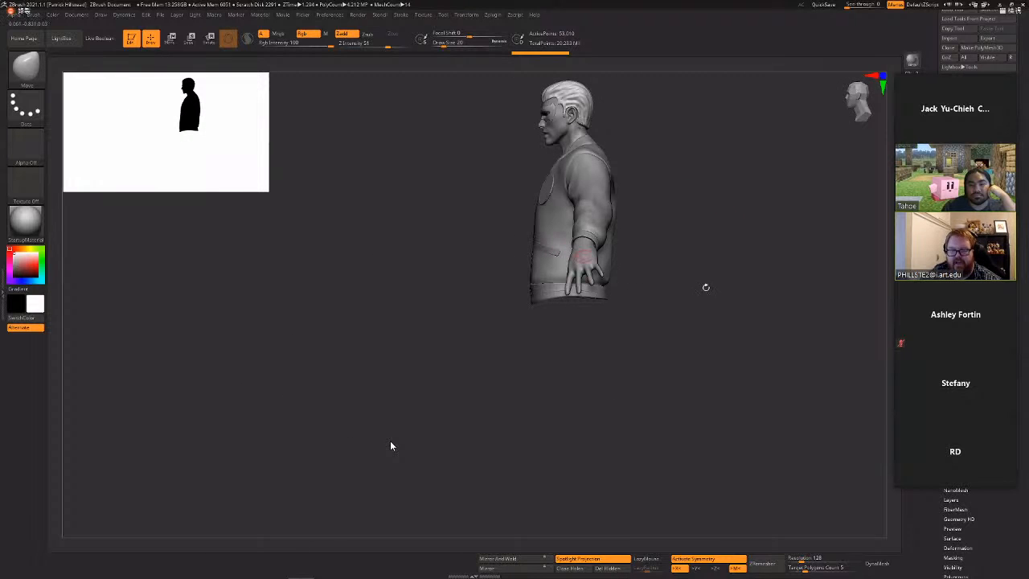
{"action": "left_click_drag", "start_coordinate": [691, 316], "coordinate": [735, 294]}
{"action": "key", "text": "ctrl+d"}
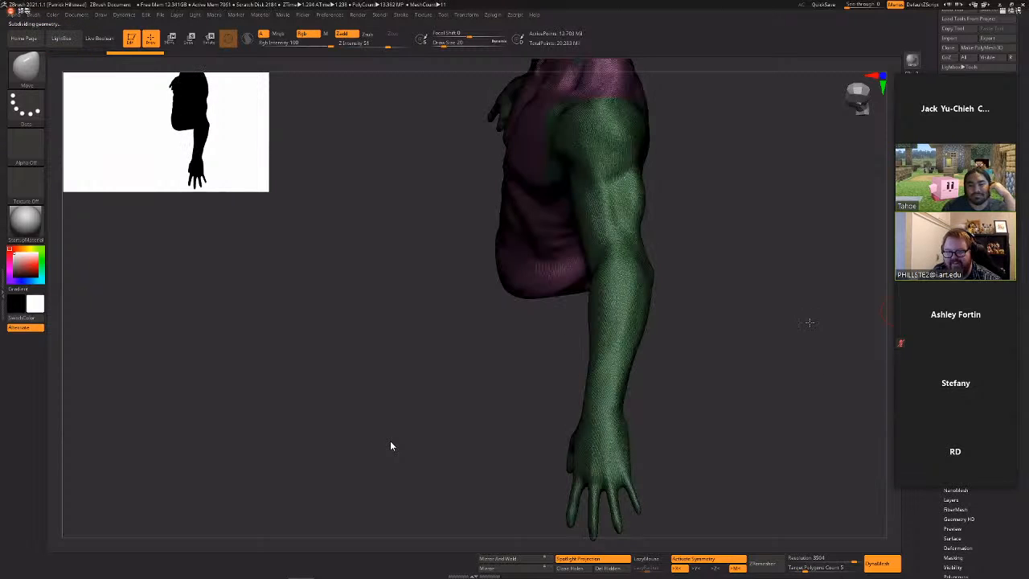
Inspect the body's wireframe with the polyframe display, turn that display off, and lower the mesh's subdivision level.
{"action": "left_click_drag", "start_coordinate": [760, 343], "coordinate": [750, 294], "text": "alt"}
{"action": "key", "text": "shift+f"}
{"action": "mouse_move", "coordinate": [740, 275]}
{"action": "left_mouse_down", "text": "ctrl"}
{"action": "mouse_move", "coordinate": [768, 316]}
{"action": "mouse_move", "coordinate": [811, 314]}
{"action": "mouse_move", "coordinate": [834, 368]}
{"action": "mouse_move", "coordinate": [742, 266]}
{"action": "mouse_move", "coordinate": [648, 199]}
{"action": "left_mouse_up", "text": "ctrl"}
{"action": "key", "text": "shift+f"}
{"action": "key", "text": "shift+d"}
{"action": "key", "text": "shift+f"}
{"action": "left_click_drag", "start_coordinate": [804, 241], "coordinate": [724, 242]}
{"action": "key", "text": "shift+d"}
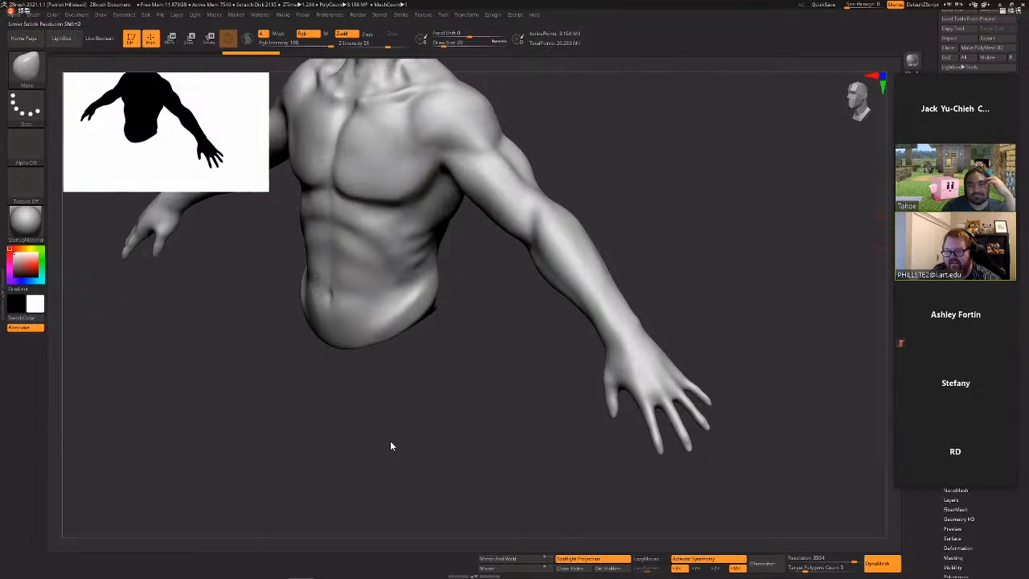
Show the polyframe on the torso and arms, check mesh density and polygroups from the front, and display the jacket again.
{"action": "key", "text": "Down"}
{"action": "key", "text": "shift+f"}
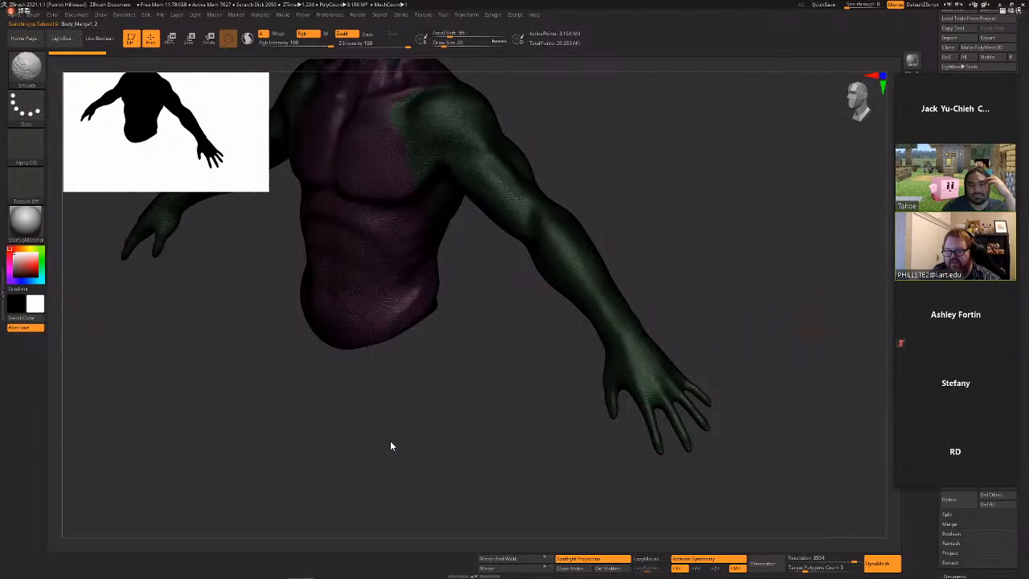
{"action": "key", "text": "Up"}
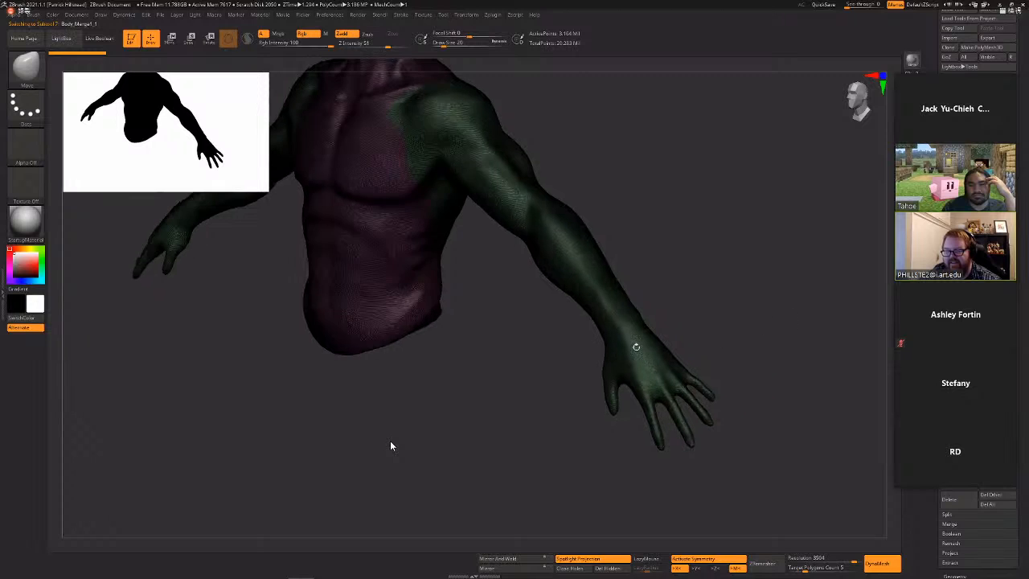
{"action": "right_click_drag", "start_coordinate": [636, 344], "coordinate": [717, 332]}
{"action": "key", "text": "Up"}
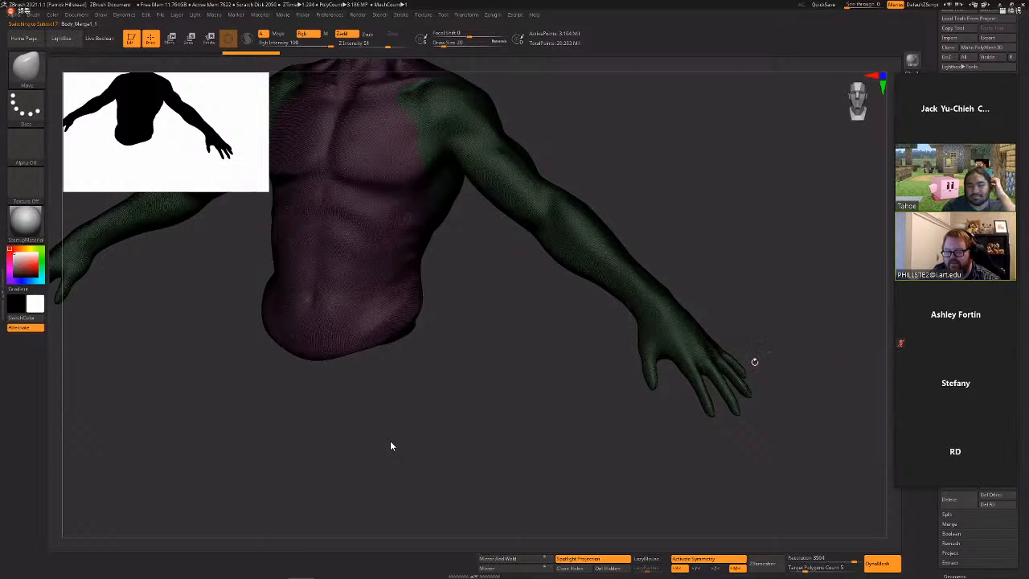
{"action": "mouse_move", "coordinate": [753, 360]}
{"action": "right_mouse_down"}
{"action": "mouse_move", "coordinate": [788, 355]}
{"action": "mouse_move", "coordinate": [749, 372]}
{"action": "right_mouse_up"}
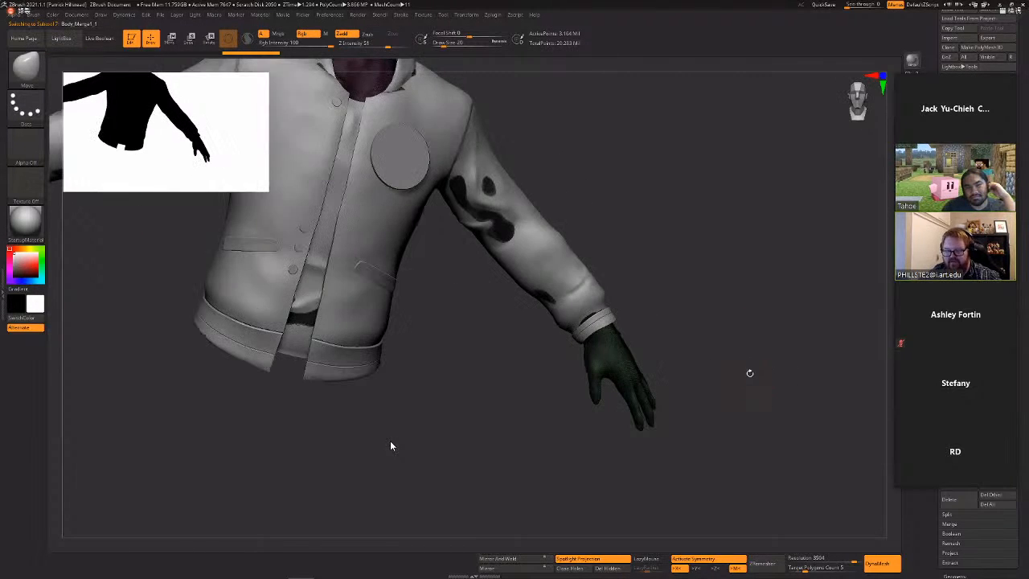
Examine how the jacket sleeve and cuff meet the wrist and the spread fingers of the hand.
{"action": "right_click_drag", "start_coordinate": [835, 374], "coordinate": [755, 432]}
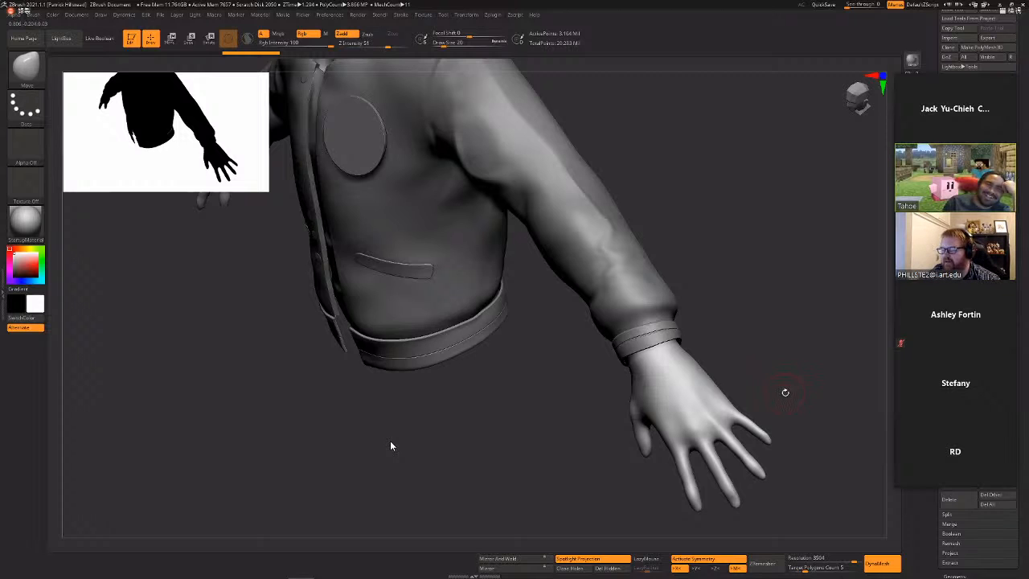
{"action": "mouse_move", "coordinate": [784, 390]}
{"action": "left_mouse_down"}
{"action": "mouse_move", "coordinate": [806, 394]}
{"action": "mouse_move", "coordinate": [769, 349]}
{"action": "mouse_move", "coordinate": [724, 368]}
{"action": "mouse_move", "coordinate": [753, 362]}
{"action": "mouse_move", "coordinate": [762, 393]}
{"action": "mouse_move", "coordinate": [690, 377]}
{"action": "mouse_move", "coordinate": [693, 398]}
{"action": "left_mouse_up"}
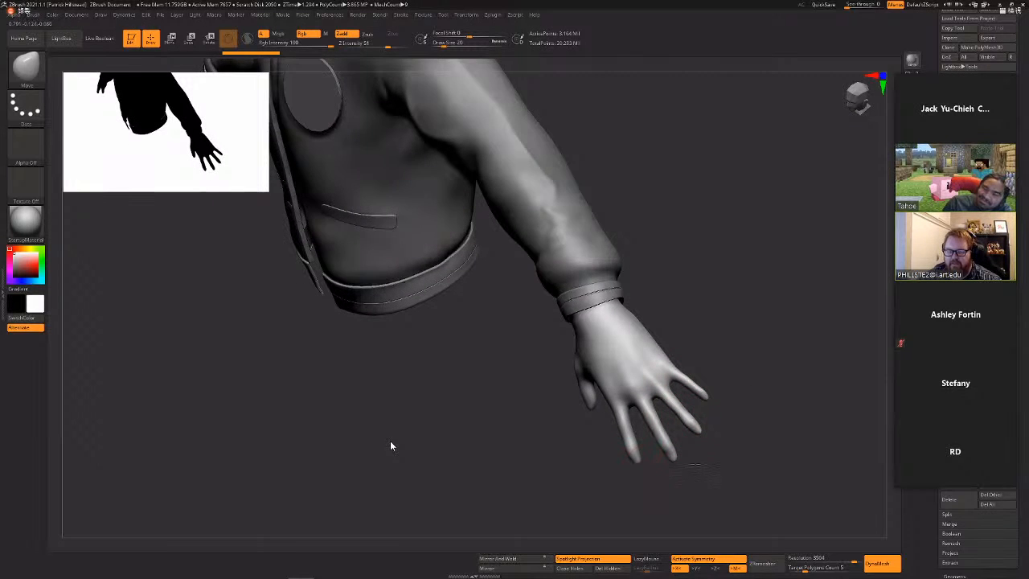
{"action": "left_click_drag", "start_coordinate": [689, 471], "coordinate": [664, 425]}
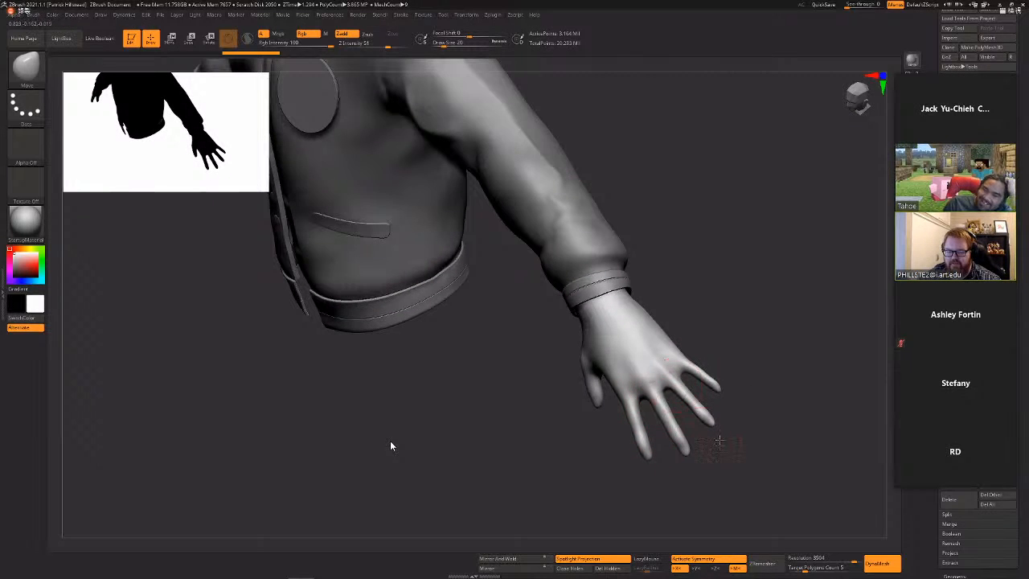
{"action": "mouse_move", "coordinate": [725, 456]}
{"action": "left_mouse_down", "text": "alt"}
{"action": "mouse_move", "coordinate": [790, 445]}
{"action": "mouse_move", "coordinate": [783, 378]}
{"action": "left_mouse_up", "text": "alt"}
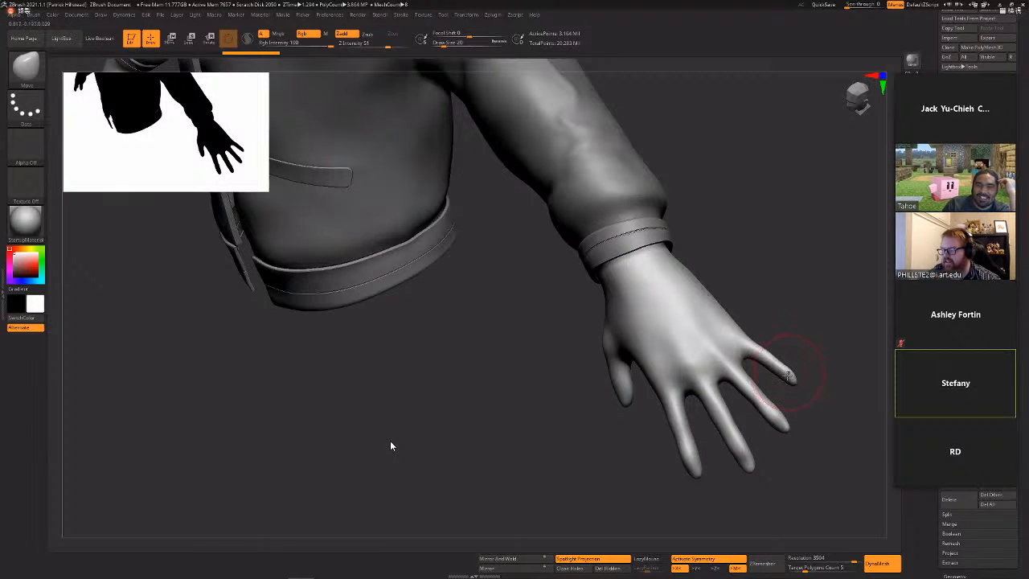
{"action": "left_click_drag", "start_coordinate": [804, 337], "coordinate": [786, 342]}
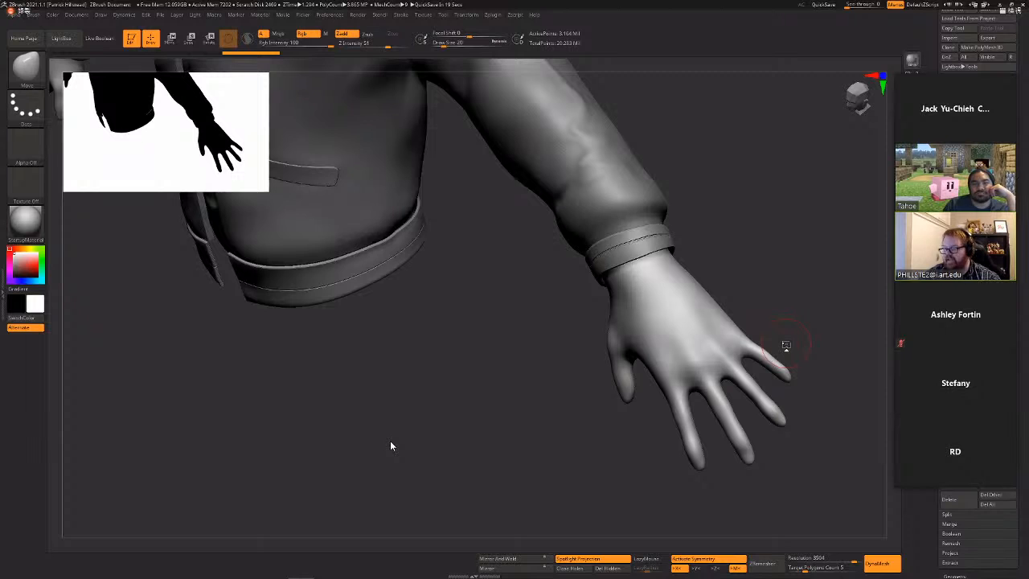
Switch to Chrome, search Google for "arkham knights", and look through the video results.
{"action": "key", "text": "alt+Tab"}
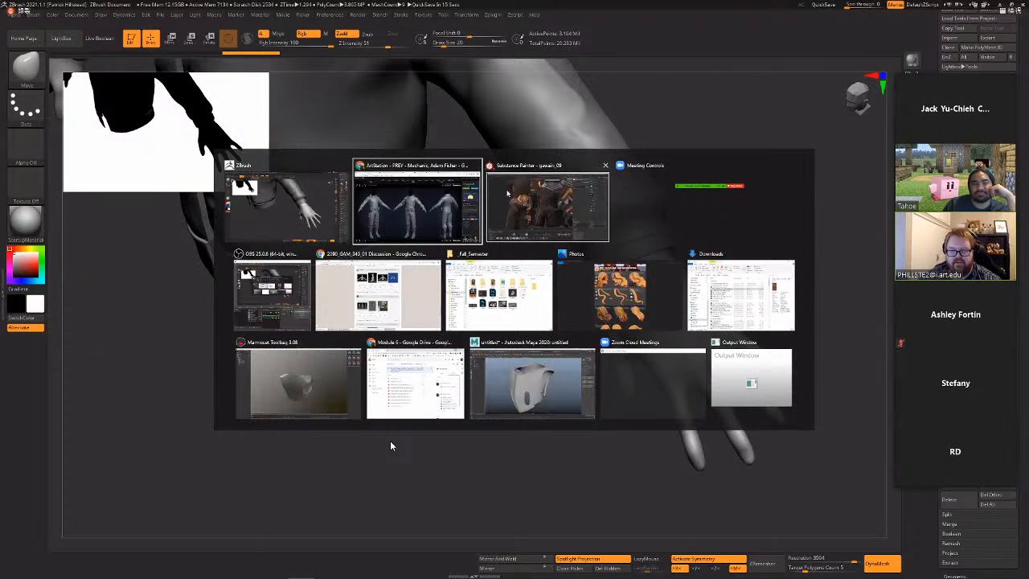
{"action": "key", "text": "alt+Tab"}
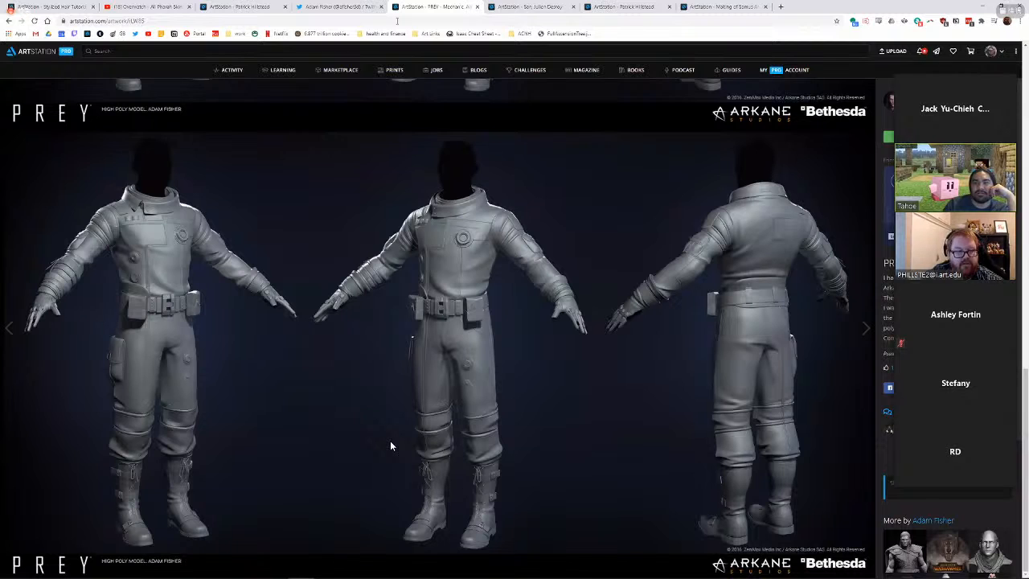
{"action": "key", "text": "ctrl+l"}
{"action": "type", "text": "arkham knights"}
{"action": "key", "text": "Return"}
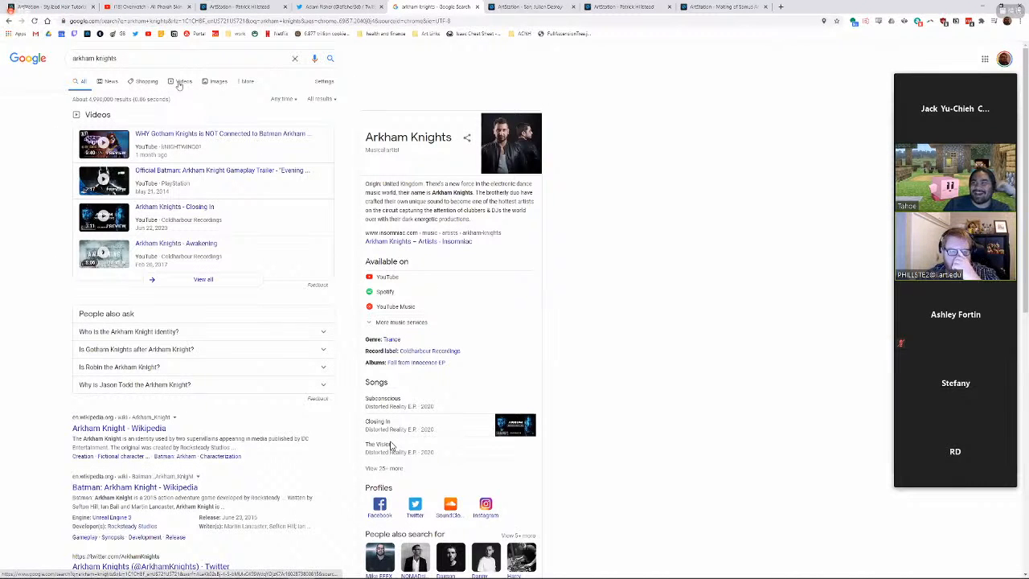
{"action": "left_click", "coordinate": [211, 81]}
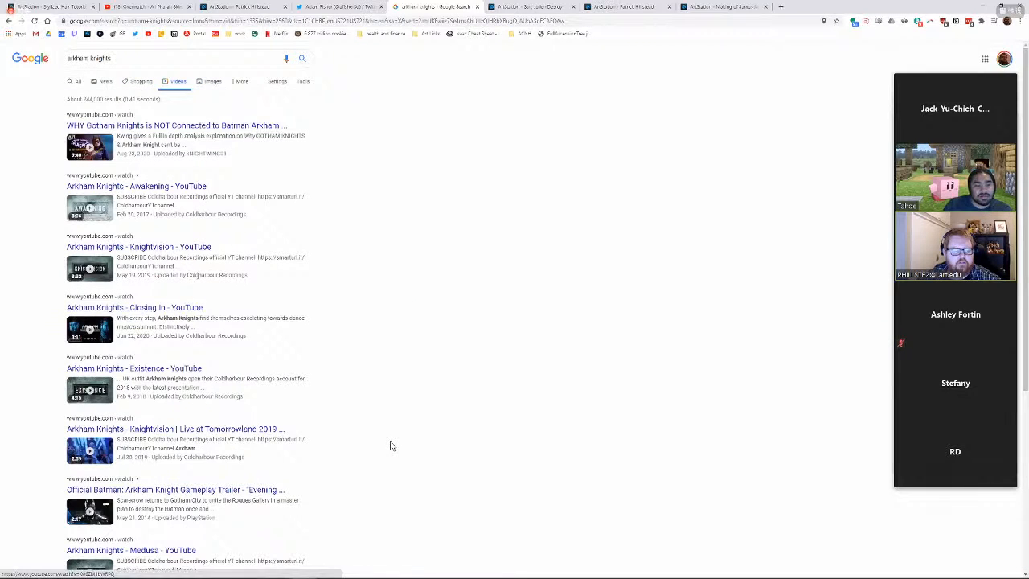
{"action": "scroll", "coordinate": [391, 445], "scroll_direction": "down", "scroll_amount": 2}
{"action": "scroll", "coordinate": [391, 445], "scroll_direction": "up", "scroll_amount": 2}
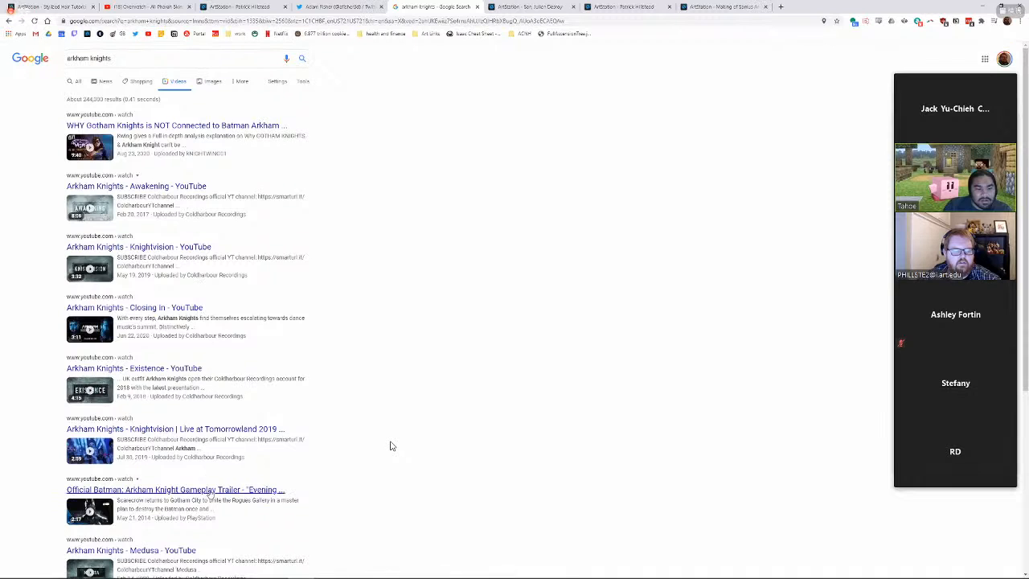
Search the video results for "new arkham video game" instead, and view the Variety article on the new Batman game before returning to the results.
{"action": "left_click", "coordinate": [170, 59]}
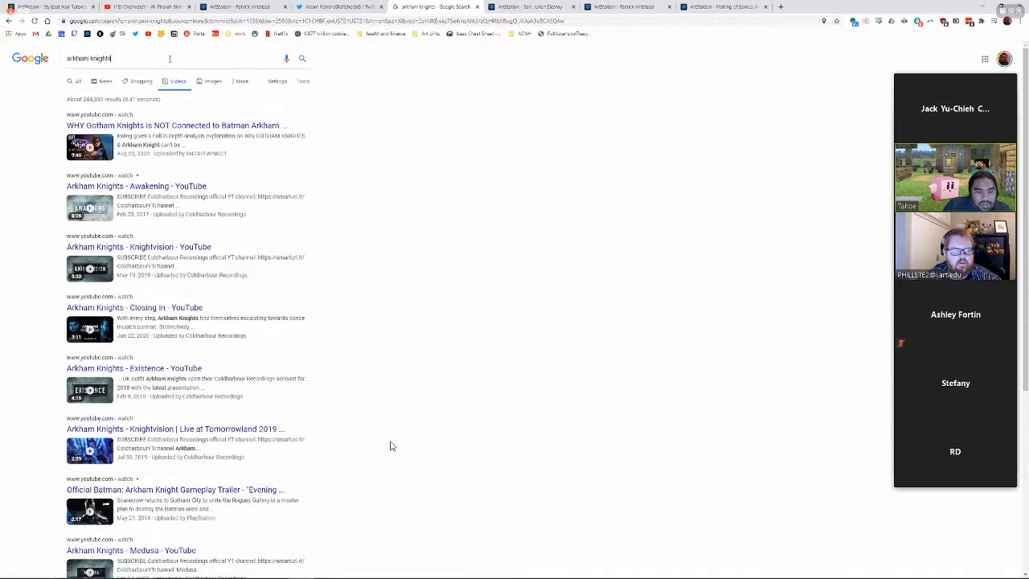
{"action": "key", "text": "BackSpace"}
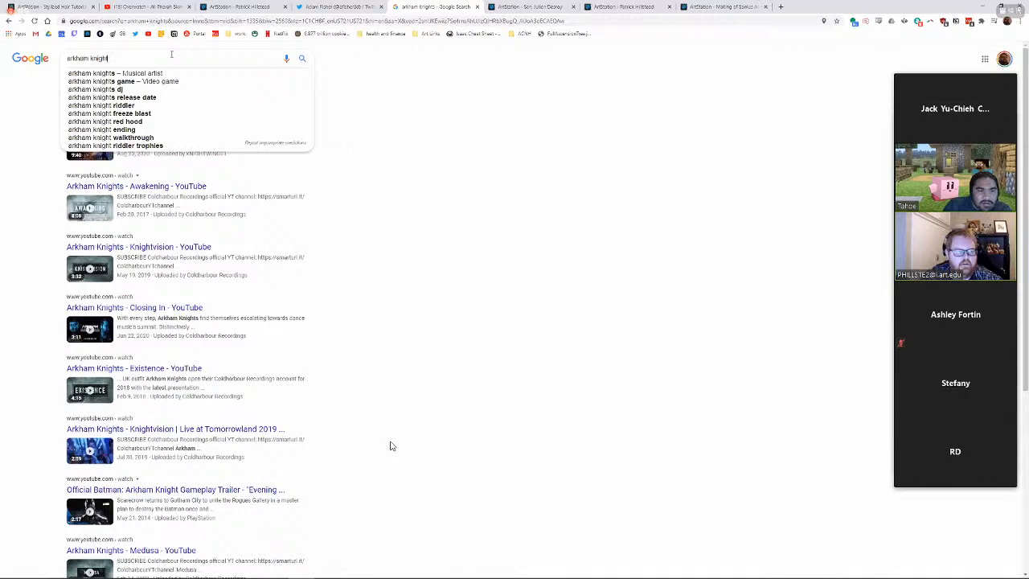
{"action": "key", "text": "BackSpace"}
{"action": "key", "text": "BackSpace"}
{"action": "key", "text": "BackSpace"}
{"action": "key", "text": "BackSpace"}
{"action": "key", "text": "BackSpace"}
{"action": "key", "text": "BackSpace"}
{"action": "key", "text": "BackSpace"}
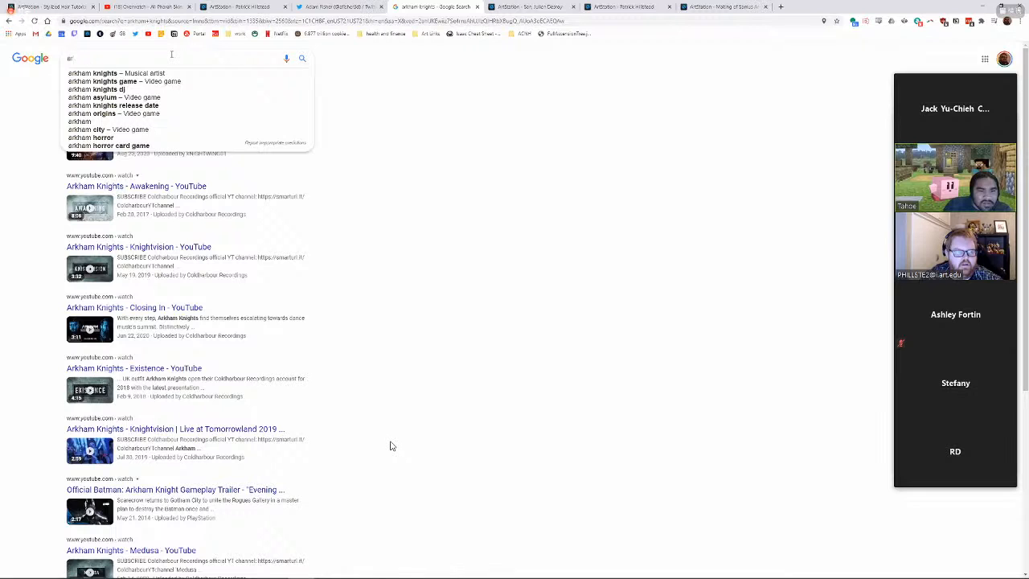
{"action": "key", "text": "BackSpace"}
{"action": "key", "text": "BackSpace"}
{"action": "type", "text": "new arkham vid"}
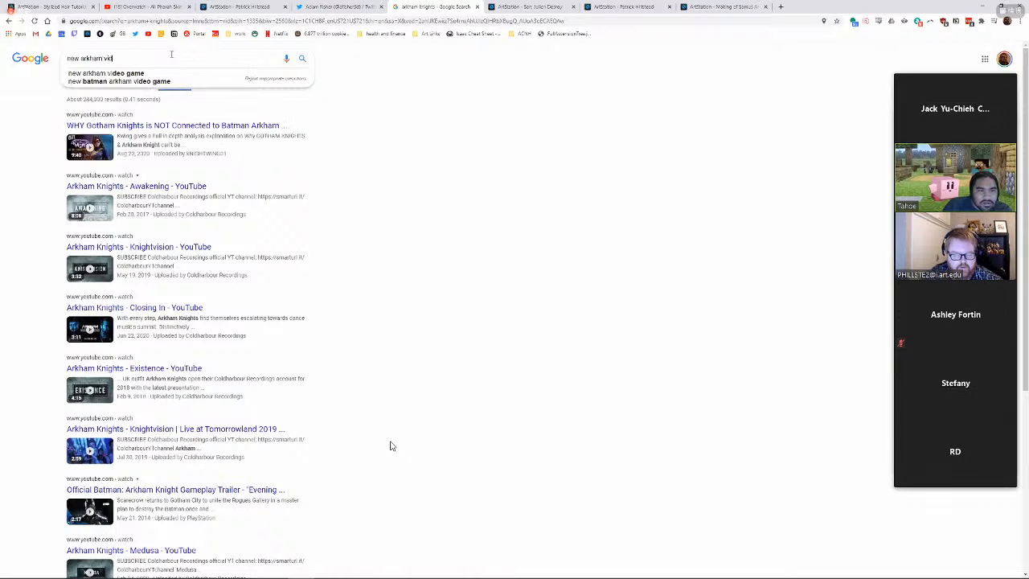
{"action": "type", "text": "eo game"}
{"action": "key", "text": "Return"}
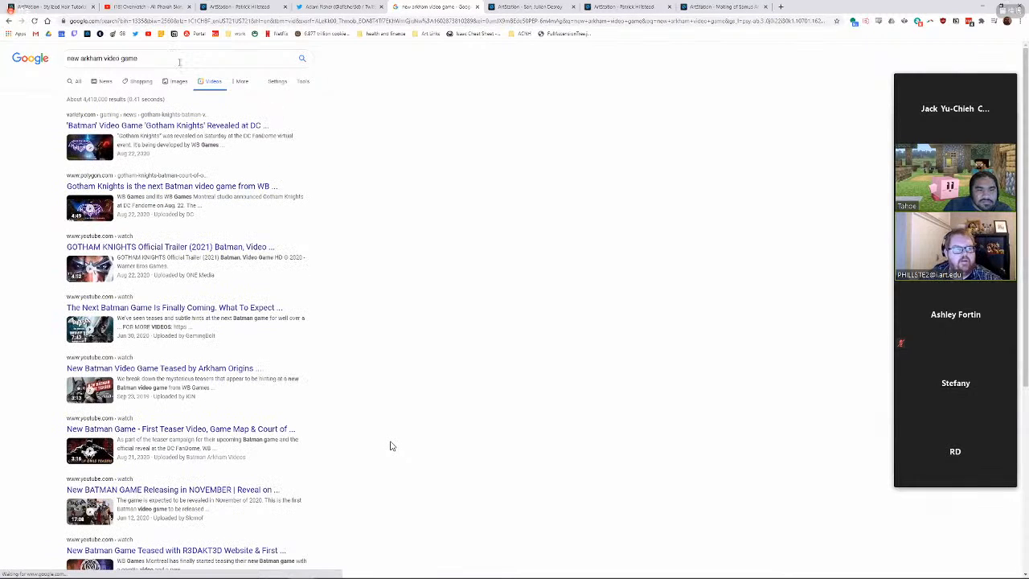
{"action": "left_click", "coordinate": [197, 126]}
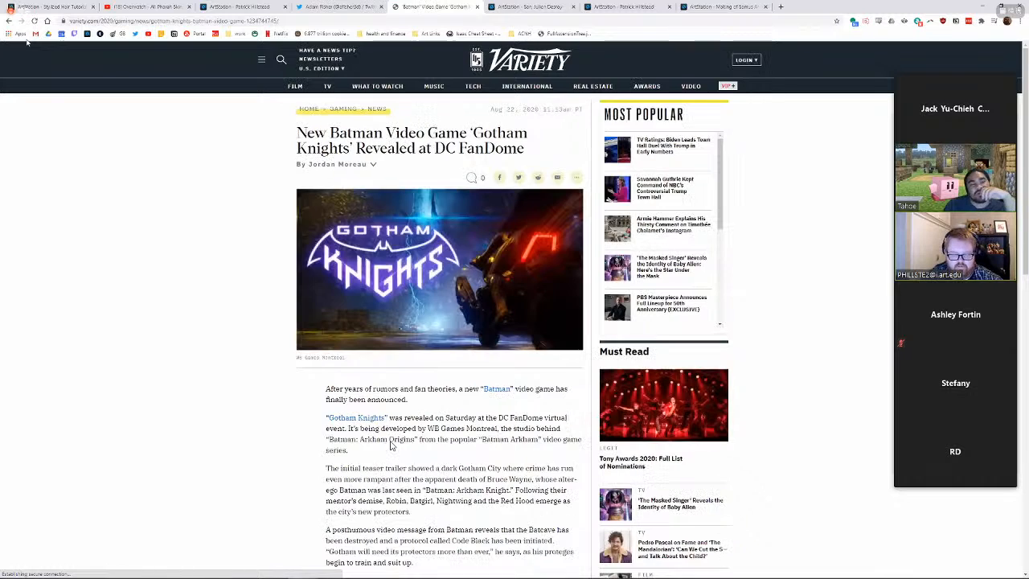
{"action": "key", "text": "alt+Left"}
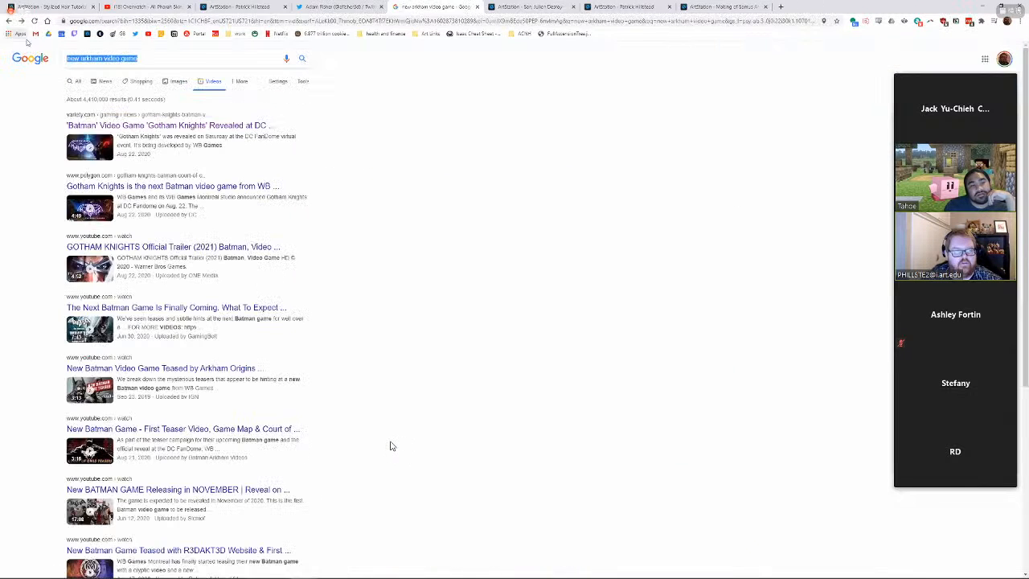
Search for "gotham knights trailer" and open the Gotham Knights World Premiere Trailer on YouTube.
{"action": "type", "text": "gotham knights"}
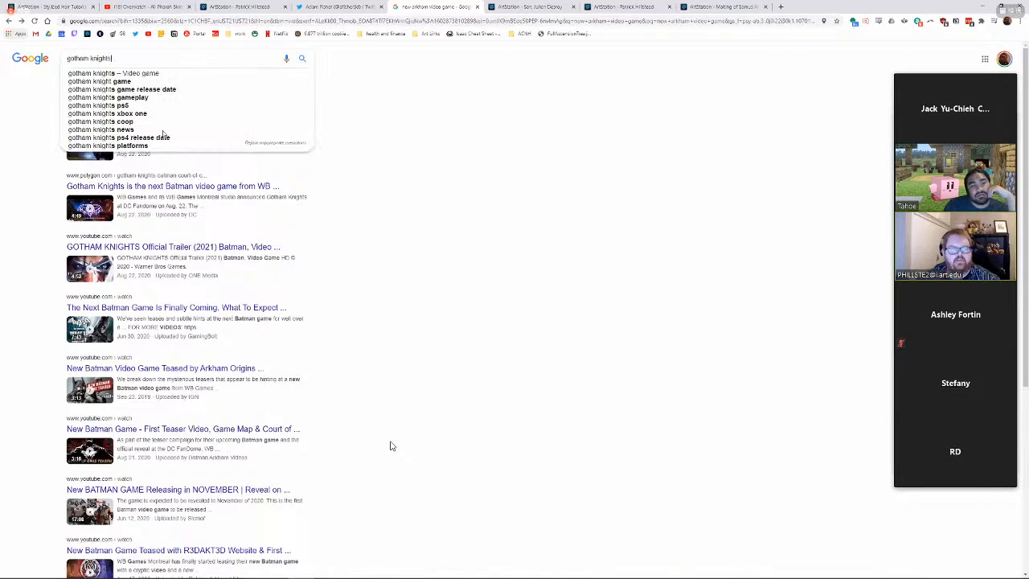
{"action": "type", "text": " trailer"}
{"action": "key", "text": "Return"}
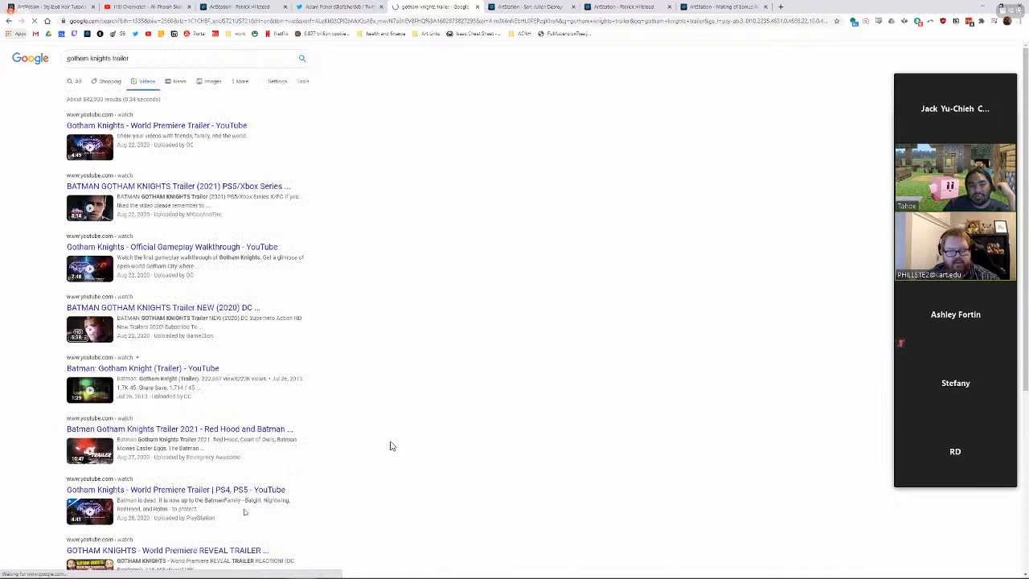
{"action": "left_click", "coordinate": [102, 524]}
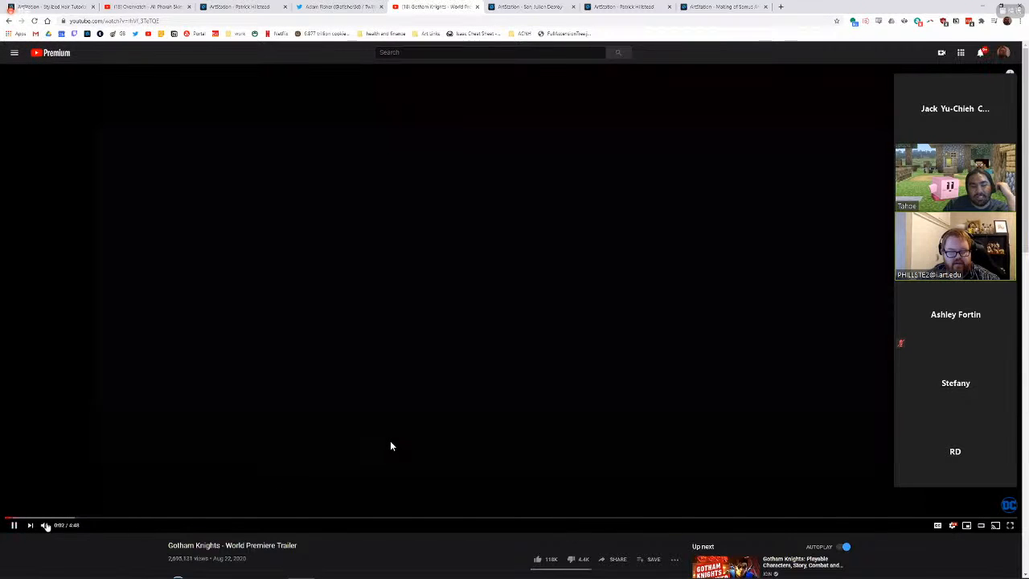
Mute the trailer and skip ahead to about 1:41 and then further to review the character shots.
{"action": "left_click", "coordinate": [44, 526]}
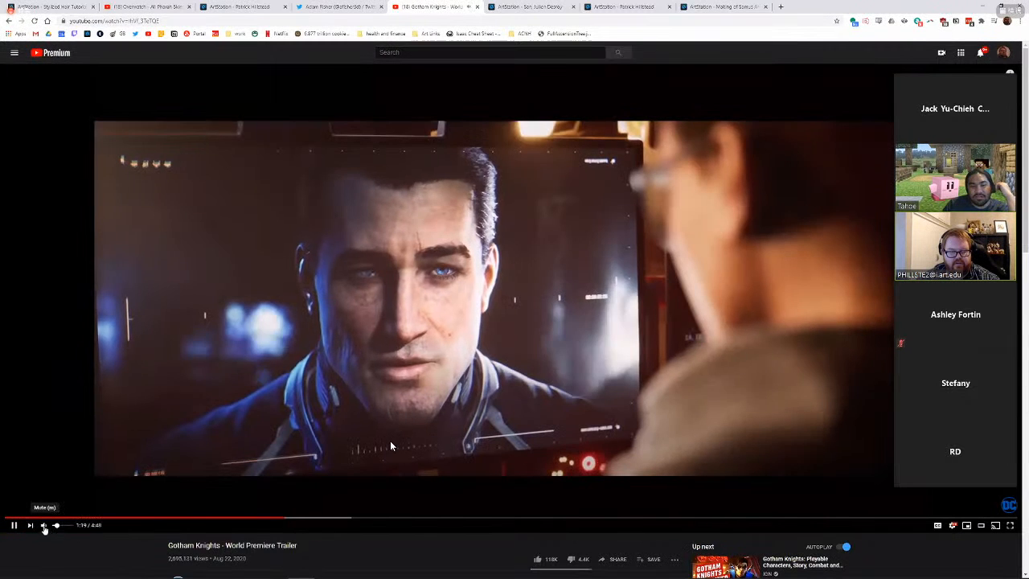
{"action": "left_click", "coordinate": [363, 519]}
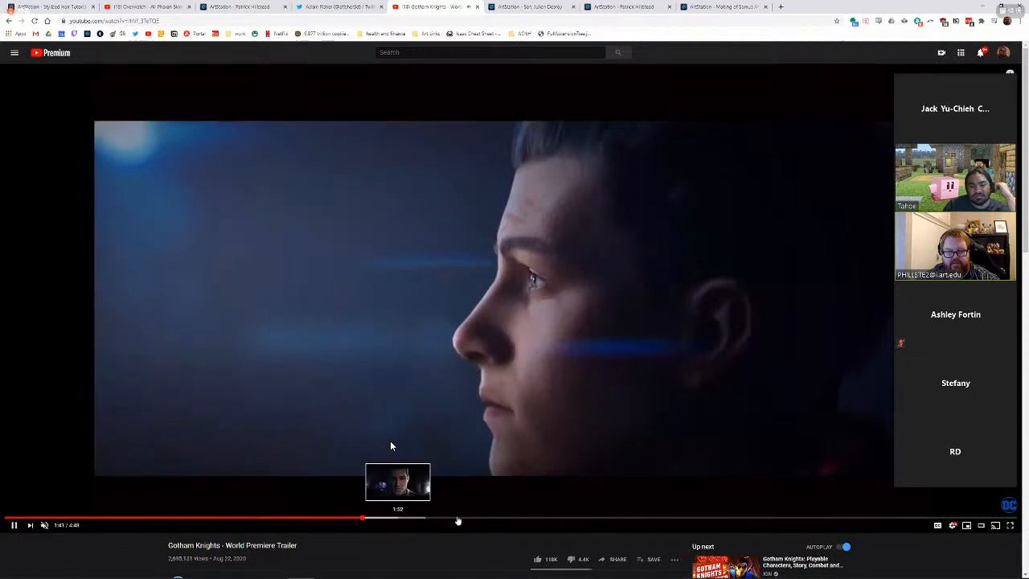
{"action": "left_click", "coordinate": [457, 521]}
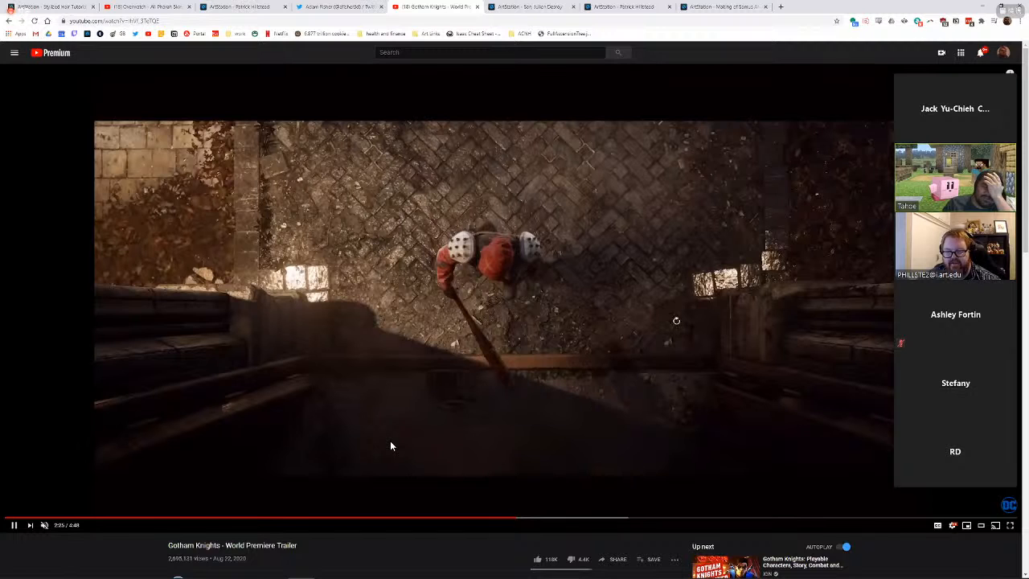
Switch back to ZBrush, make the jacket subtool active, and review its front, sleeves and hem.
{"action": "key", "text": "alt+Tab"}
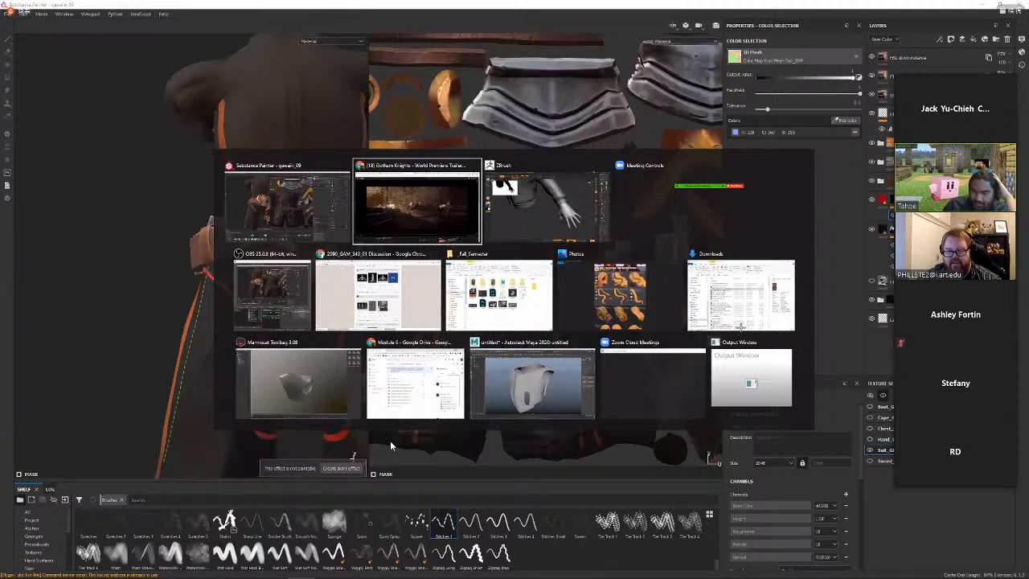
{"action": "key", "text": "Tab"}
{"action": "left_click_drag", "start_coordinate": [567, 388], "coordinate": [807, 383]}
{"action": "left_click", "coordinate": [630, 362], "text": "alt"}
{"action": "left_click_drag", "start_coordinate": [627, 393], "coordinate": [748, 338]}
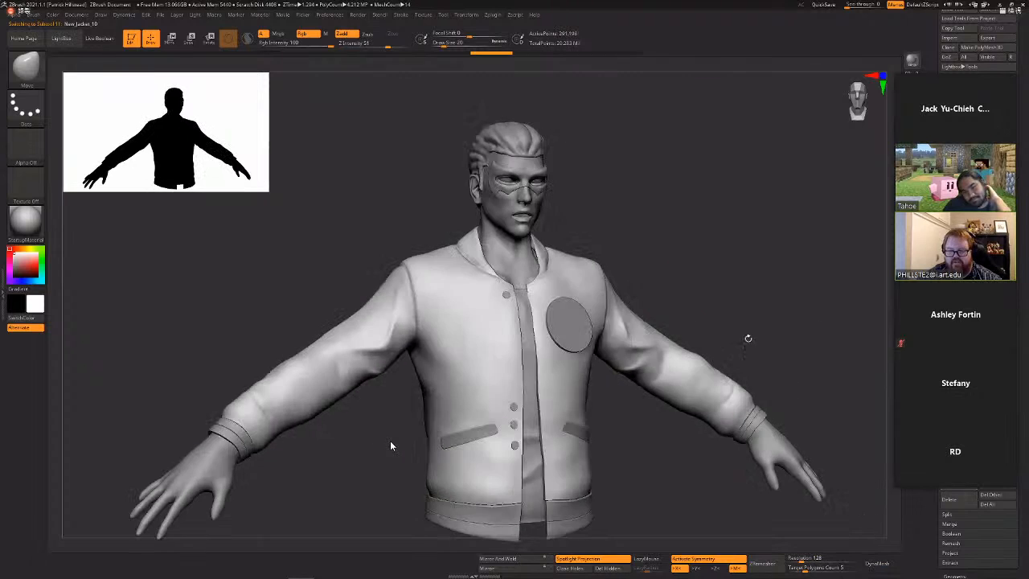
{"action": "left_click_drag", "start_coordinate": [747, 430], "coordinate": [714, 331], "text": "alt"}
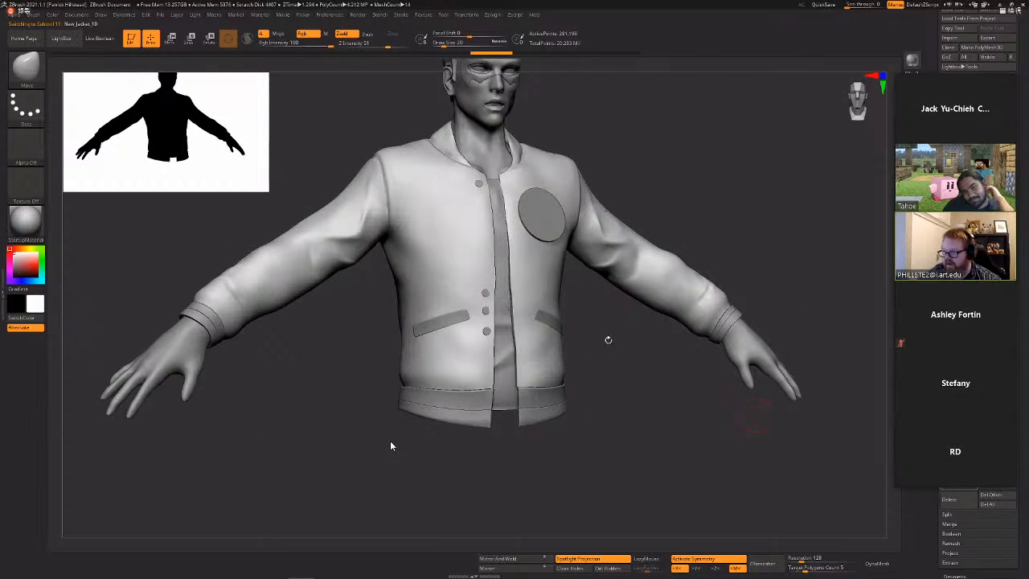
{"action": "left_click_drag", "start_coordinate": [606, 340], "coordinate": [629, 354]}
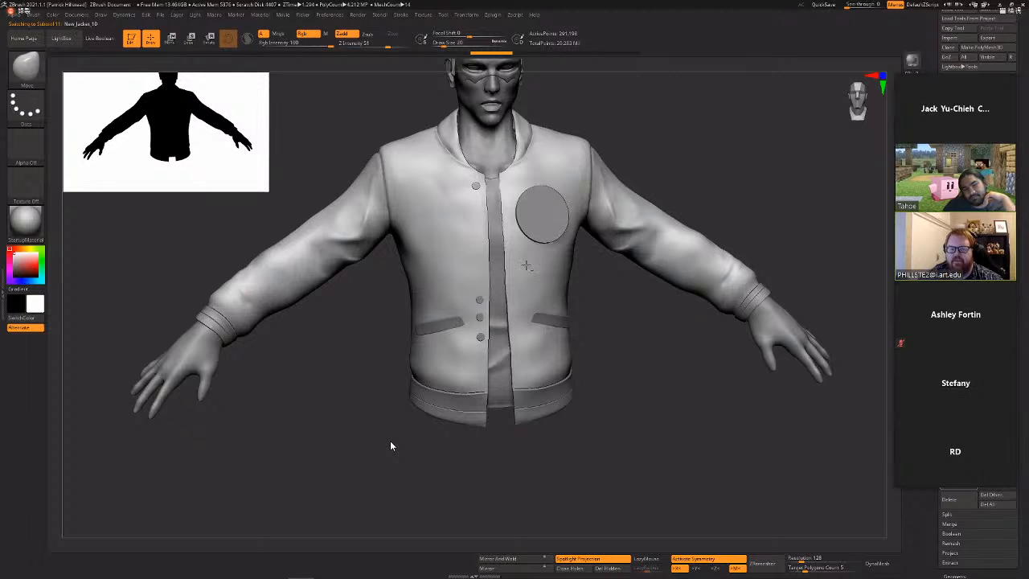
{"action": "left_click_drag", "start_coordinate": [611, 93], "coordinate": [779, 225], "text": "alt"}
Make the body subtool active and check the back of the head, neck and jacket shoulders.
{"action": "left_click", "coordinate": [526, 237], "text": "alt"}
{"action": "left_click_drag", "start_coordinate": [641, 229], "coordinate": [732, 278]}
{"action": "left_click_drag", "start_coordinate": [735, 355], "coordinate": [868, 354]}
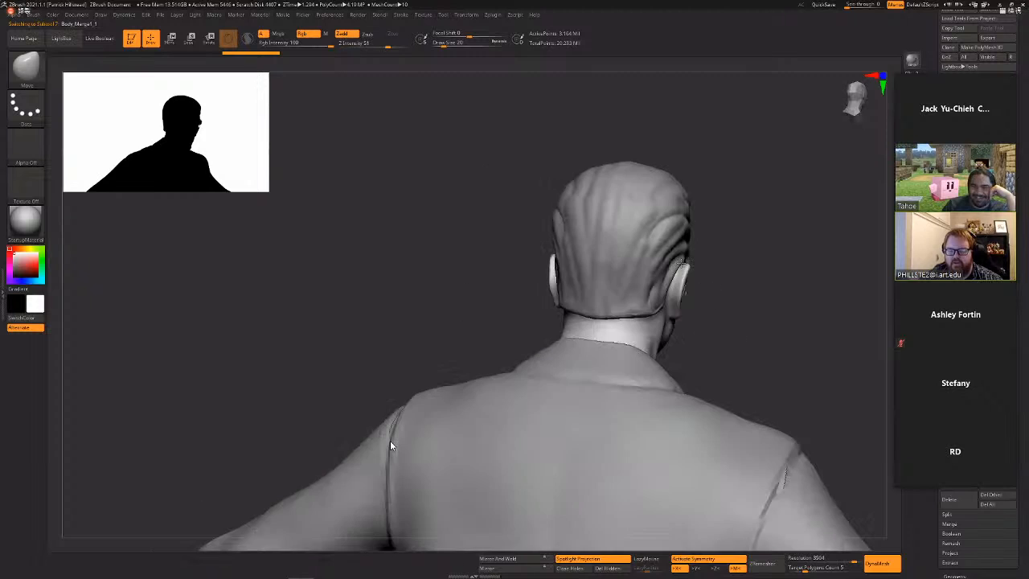
{"action": "left_click_drag", "start_coordinate": [682, 262], "coordinate": [666, 291]}
Make the tank top subtool active, choose the Move brush, and set its draw size to 62.
{"action": "left_click", "coordinate": [713, 375], "text": "alt"}
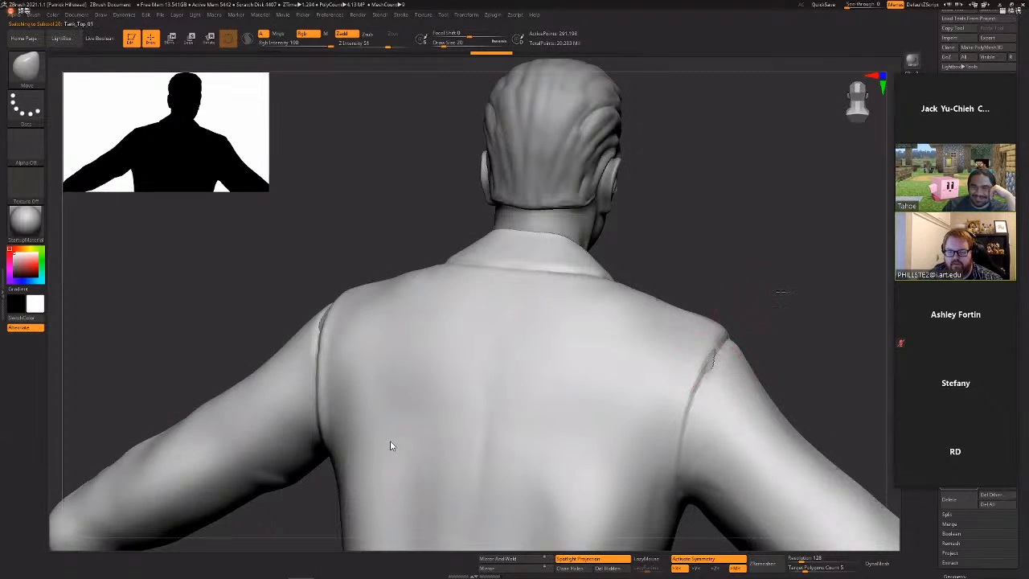
{"action": "mouse_move", "coordinate": [735, 330]}
{"action": "left_mouse_down"}
{"action": "mouse_move", "coordinate": [768, 321]}
{"action": "mouse_move", "coordinate": [746, 320]}
{"action": "mouse_move", "coordinate": [785, 236]}
{"action": "mouse_move", "coordinate": [818, 274]}
{"action": "left_mouse_up"}
{"action": "key", "text": "b"}
{"action": "key", "text": "m"}
{"action": "key", "text": "v"}
{"action": "key", "text": "s"}
{"action": "key", "text": "s"}
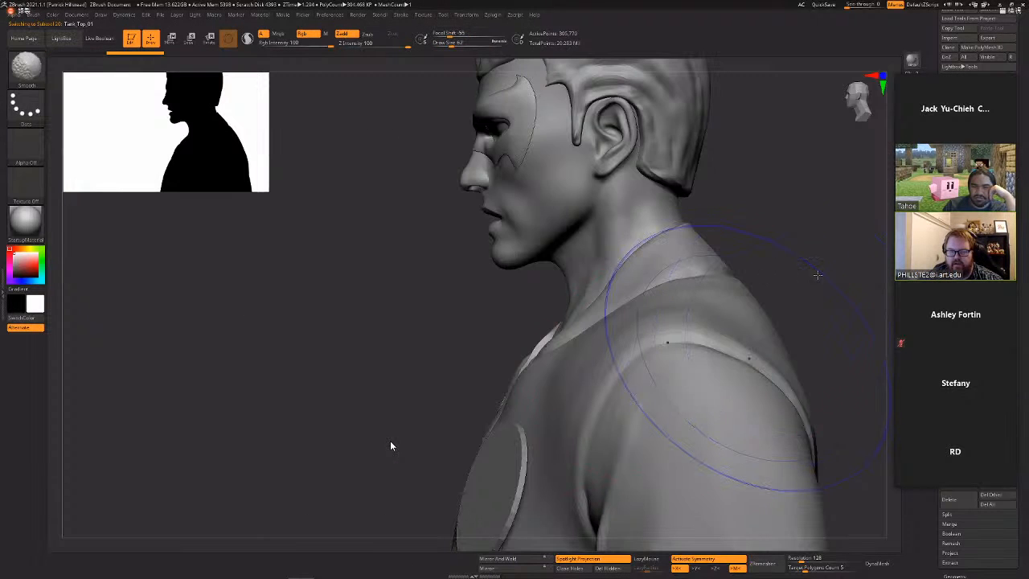
Make the jacket subtool active again with the whole upper body in front view.
{"action": "mouse_move", "coordinate": [714, 346]}
{"action": "right_mouse_down", "text": "ctrl"}
{"action": "mouse_move", "coordinate": [728, 405]}
{"action": "mouse_move", "coordinate": [804, 406]}
{"action": "right_mouse_up", "text": "ctrl"}
{"action": "right_click_drag", "start_coordinate": [718, 394], "coordinate": [522, 295], "text": "alt"}
{"action": "left_click", "coordinate": [724, 343], "text": "alt"}
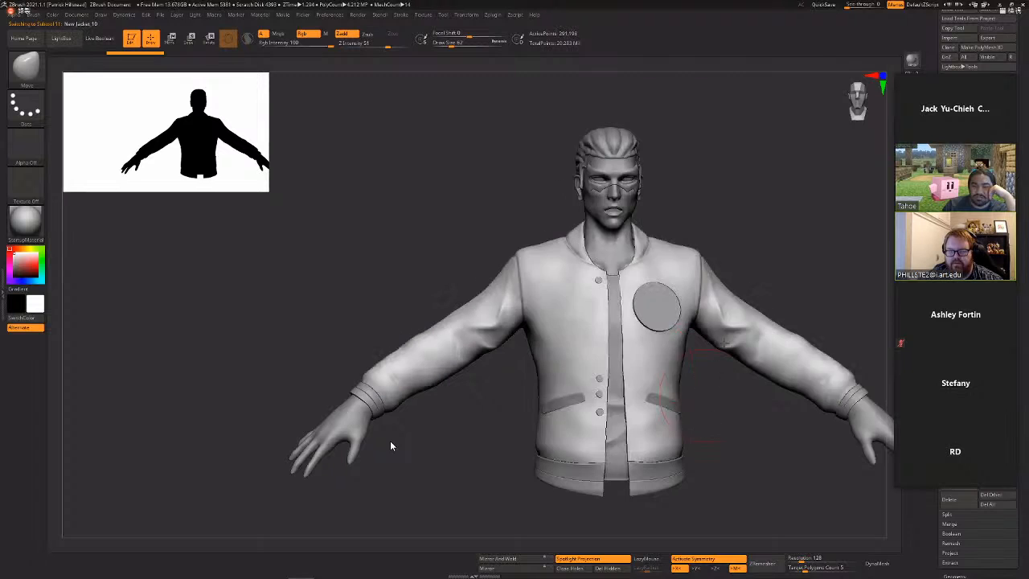
Examine the front of the jacket from the collar and shoulders down to the pockets.
{"action": "right_click_drag", "start_coordinate": [724, 343], "coordinate": [722, 301]}
{"action": "right_click_drag", "start_coordinate": [726, 345], "coordinate": [743, 326]}
{"action": "right_click_drag", "start_coordinate": [743, 325], "coordinate": [758, 257], "text": "alt"}
{"action": "right_click_drag", "start_coordinate": [740, 369], "coordinate": [722, 324], "text": "alt"}
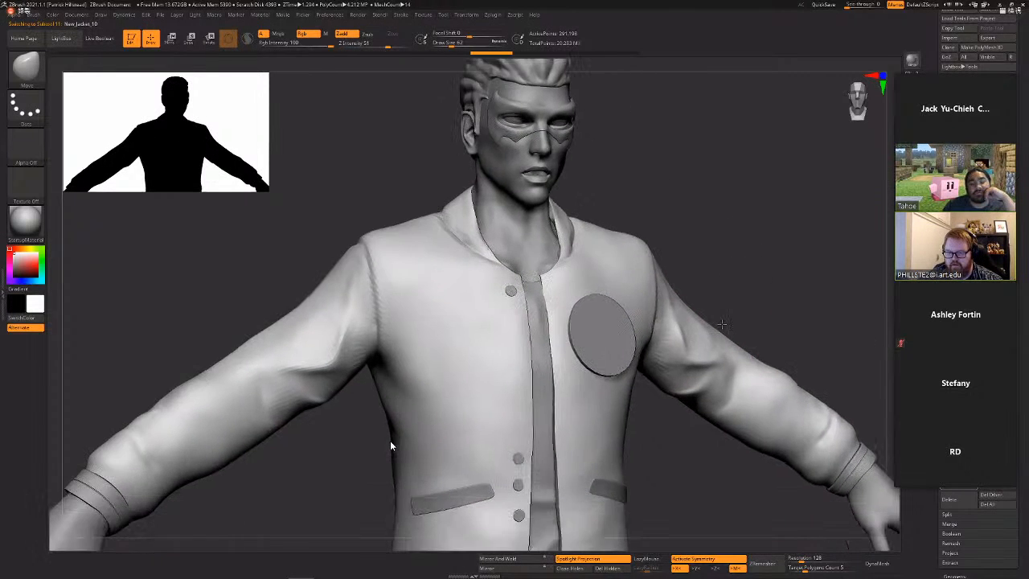
{"action": "right_click_drag", "start_coordinate": [677, 475], "coordinate": [692, 422], "text": "alt"}
{"action": "right_click_drag", "start_coordinate": [764, 422], "coordinate": [732, 419]}
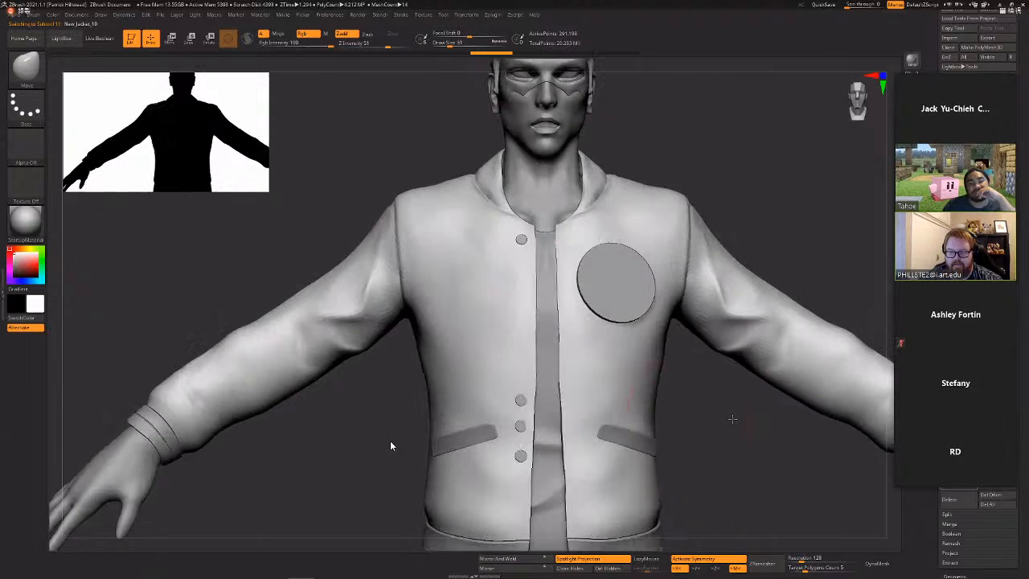
Make the round chest patch subtool active and check its placement on the jacket.
{"action": "right_click_drag", "start_coordinate": [514, 362], "coordinate": [671, 287]}
{"action": "left_click", "coordinate": [583, 291], "text": "alt"}
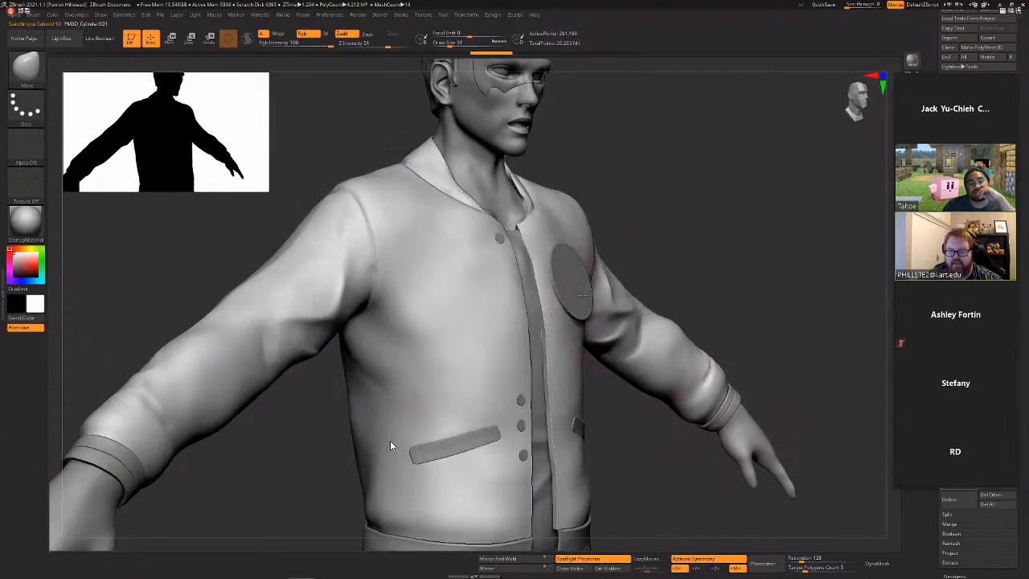
{"action": "key", "text": "f"}
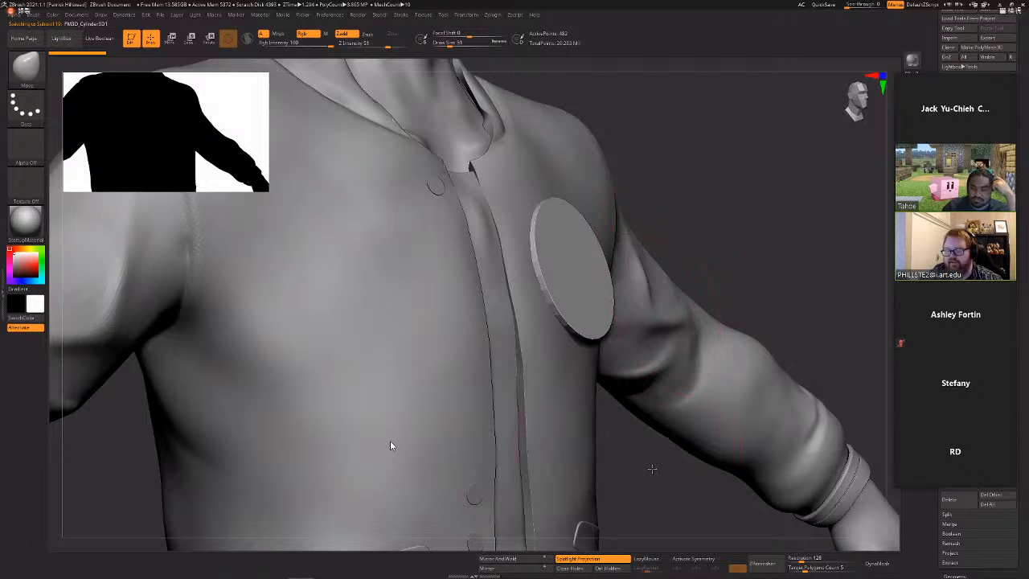
{"action": "right_click_drag", "start_coordinate": [556, 468], "coordinate": [563, 431], "text": "ctrl"}
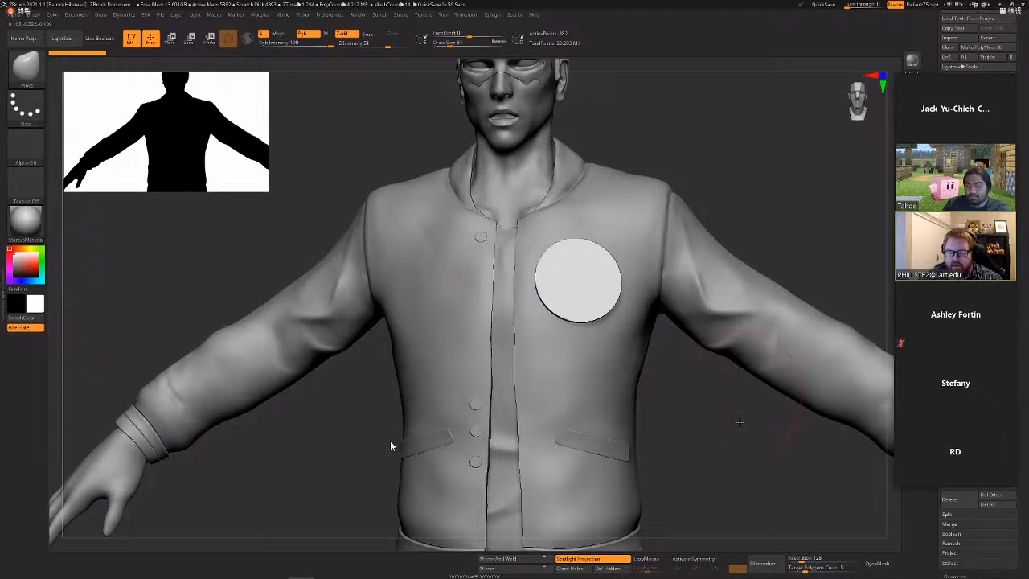
{"action": "left_click_drag", "start_coordinate": [739, 422], "coordinate": [762, 257]}
Switch to the gawain_09 project in Substance Painter to view its textured suit, and return to ZBrush.
{"action": "key", "text": "alt+Tab"}
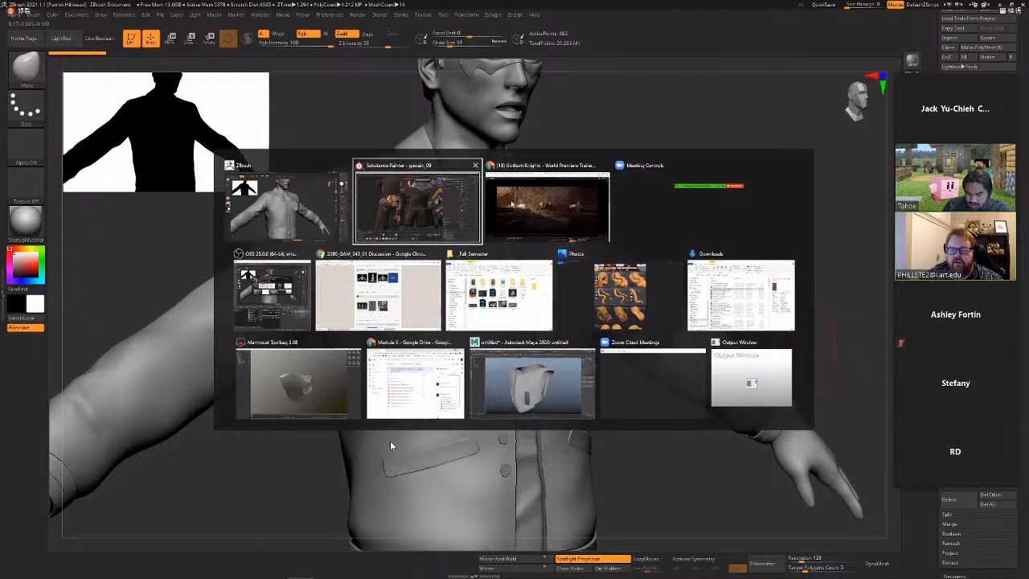
{"action": "key", "text": "alt+Tab"}
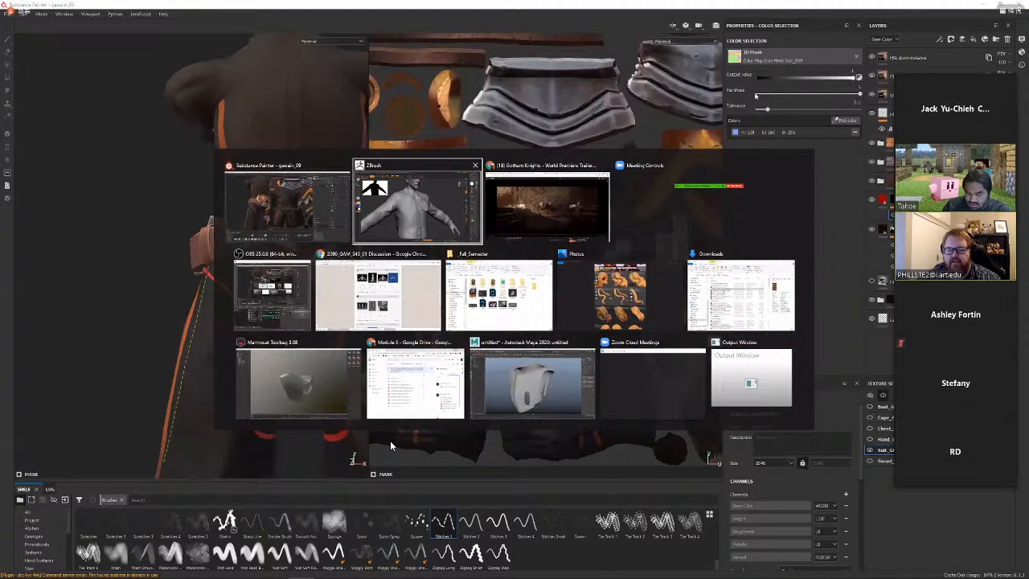
{"action": "key", "text": "alt+Tab"}
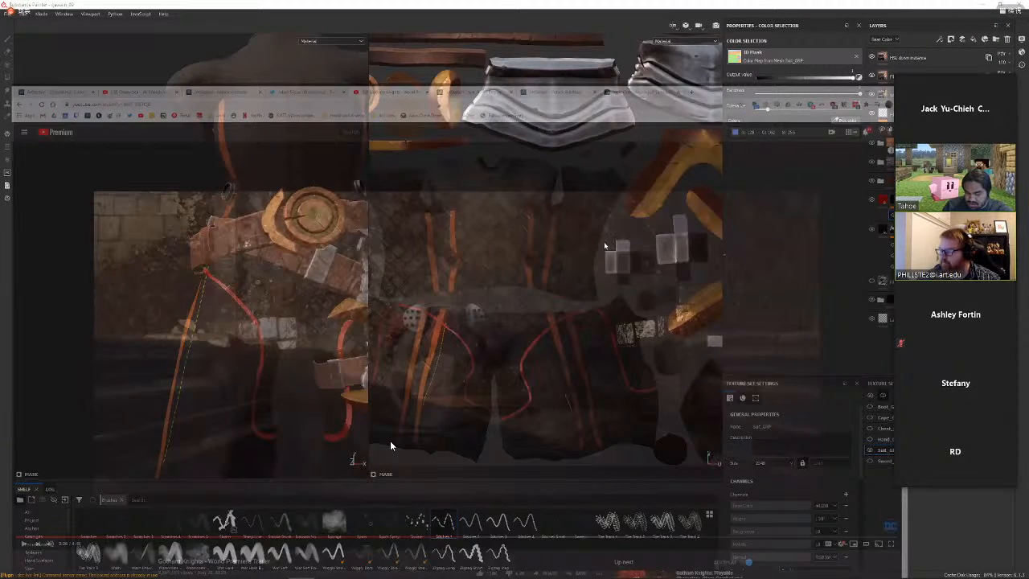
{"action": "key", "text": "alt+Tab"}
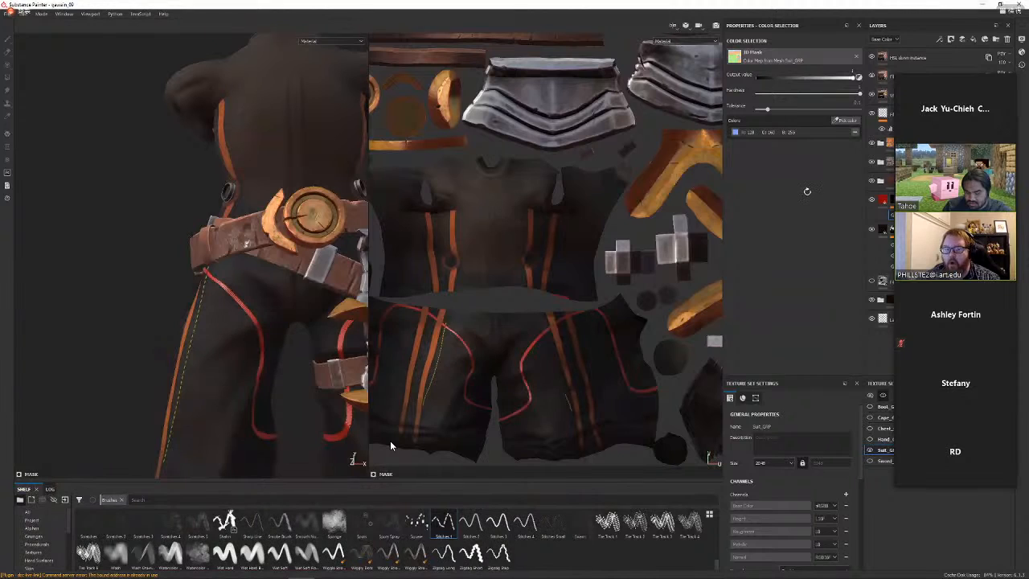
{"action": "key", "text": "alt+Tab"}
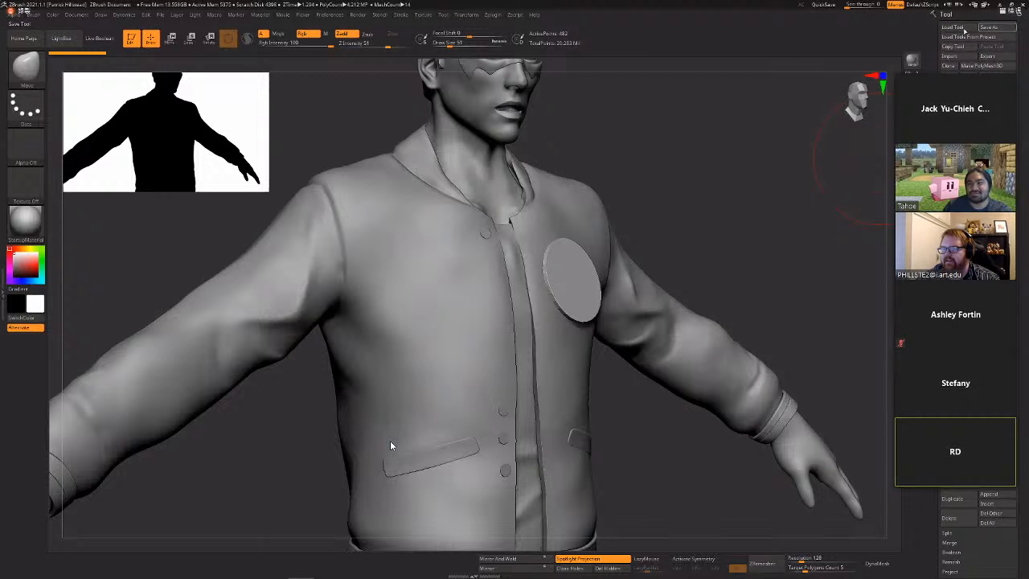
Load the jacket_v2_52_polypainted tool from the jacket_v2 project's ztl folder.
{"action": "left_click", "coordinate": [953, 28]}
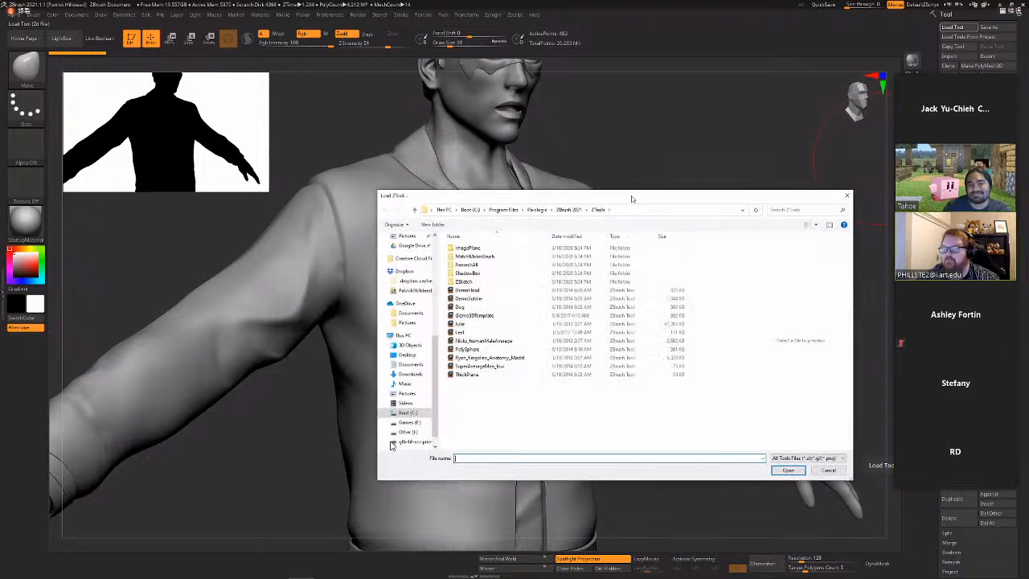
{"action": "key", "text": "Escape"}
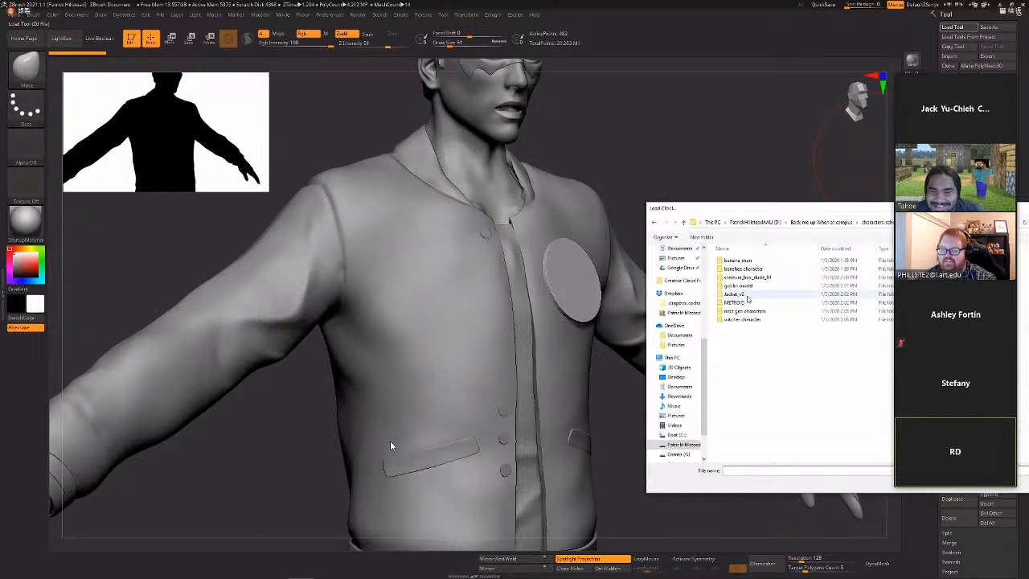
{"action": "double_click", "coordinate": [747, 297]}
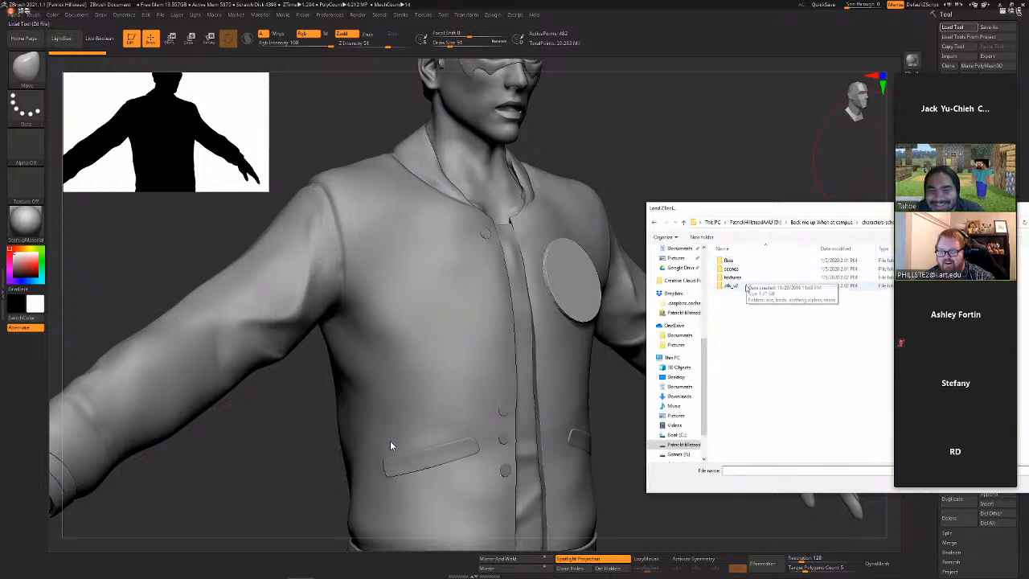
{"action": "double_click", "coordinate": [746, 286]}
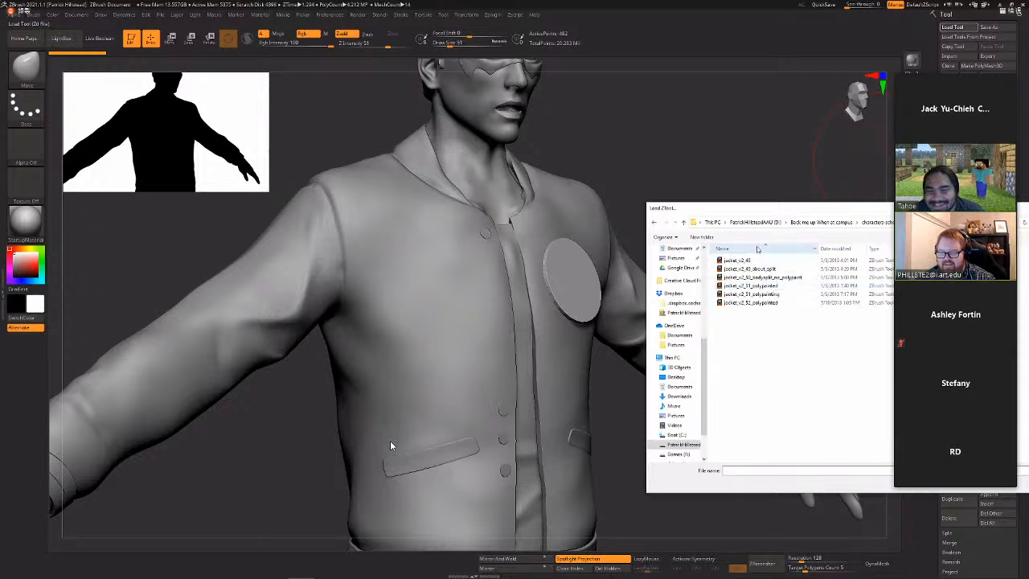
{"action": "double_click", "coordinate": [754, 303]}
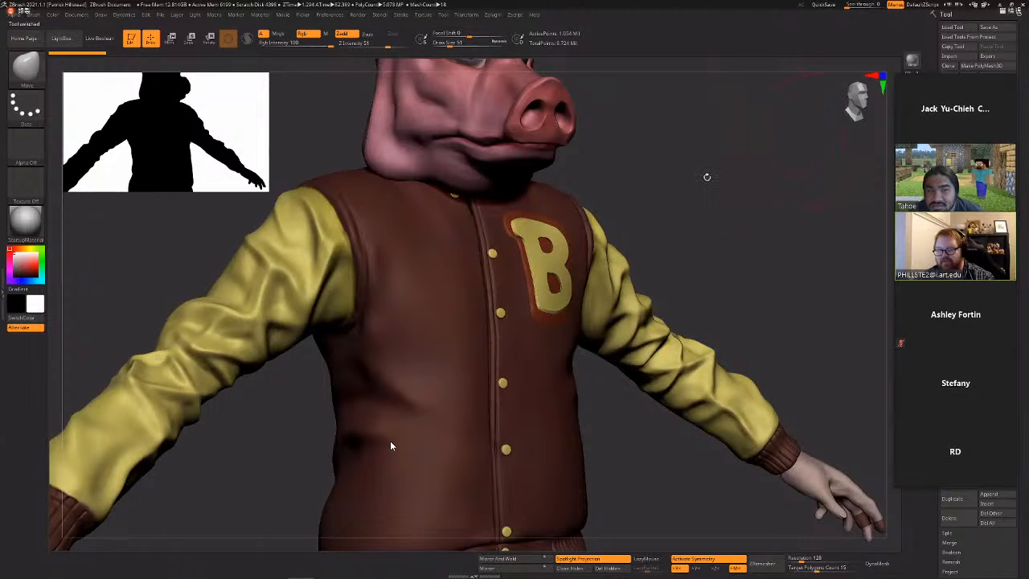
Review the painted pig character's upper body and make the jacket subtool active.
{"action": "left_click_drag", "start_coordinate": [664, 225], "coordinate": [705, 145], "text": "alt"}
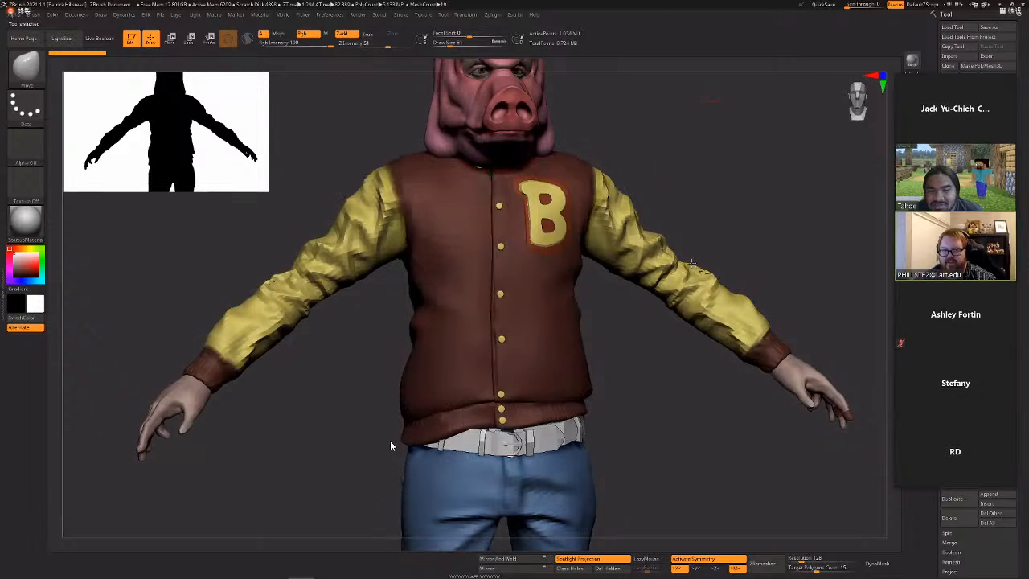
{"action": "left_click_drag", "start_coordinate": [673, 99], "coordinate": [693, 221], "text": "alt"}
{"action": "left_click_drag", "start_coordinate": [710, 152], "coordinate": [630, 255]}
{"action": "left_click", "coordinate": [646, 311], "text": "alt"}
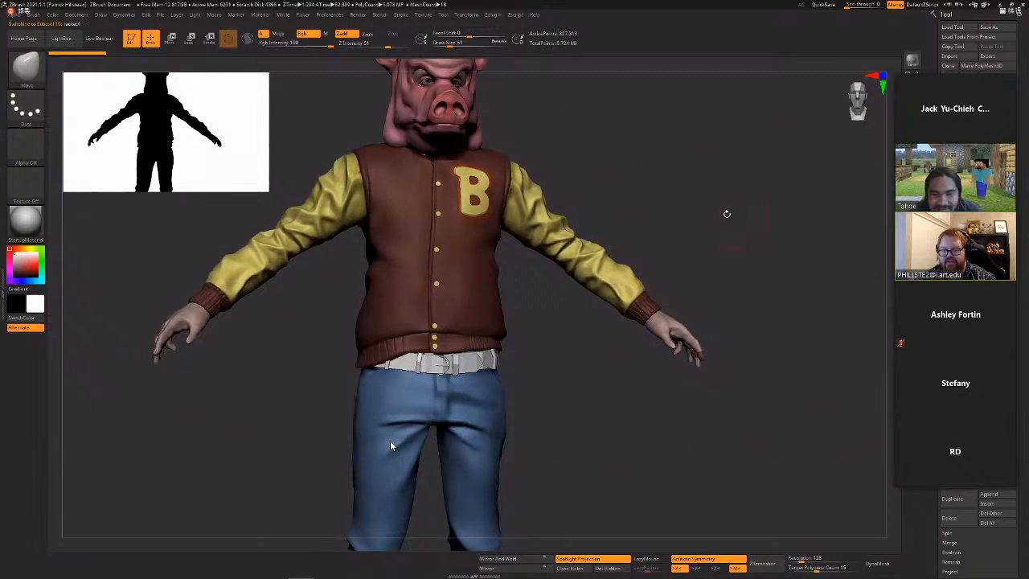
Show the polyframe to inspect the jacket's polygroups and wireframe, and hide it again.
{"action": "key", "text": "shift+f"}
{"action": "left_click_drag", "start_coordinate": [726, 264], "coordinate": [570, 453], "text": "alt"}
{"action": "left_click_drag", "start_coordinate": [802, 506], "coordinate": [794, 379], "text": "alt"}
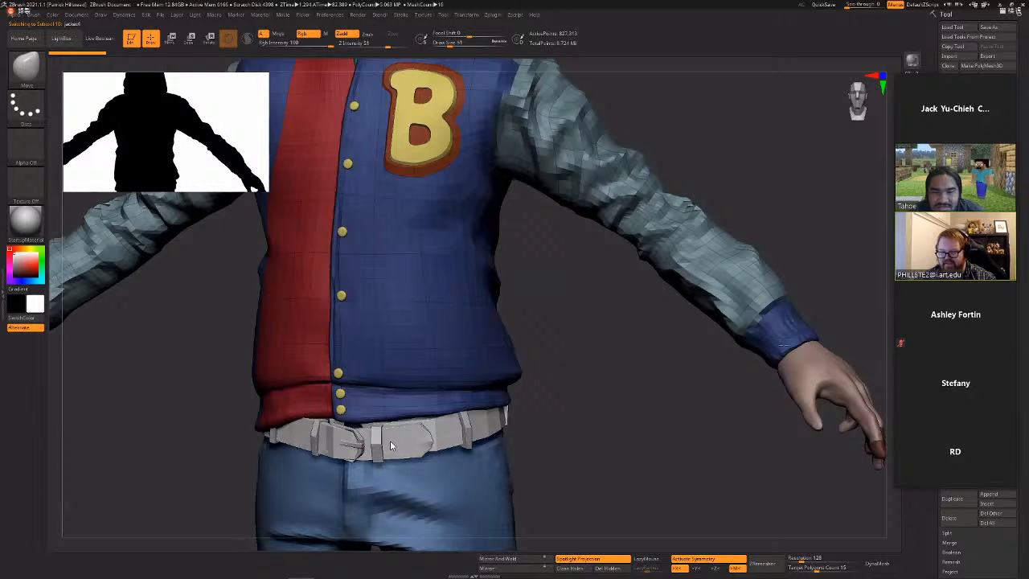
{"action": "key", "text": "shift+f"}
Examine the ribbed cuff, waistband, hand and sleeve folds, ending on the character's whole upper body.
{"action": "left_click_drag", "start_coordinate": [836, 273], "coordinate": [546, 273], "text": "alt"}
{"action": "left_click_drag", "start_coordinate": [731, 266], "coordinate": [750, 236], "text": "alt"}
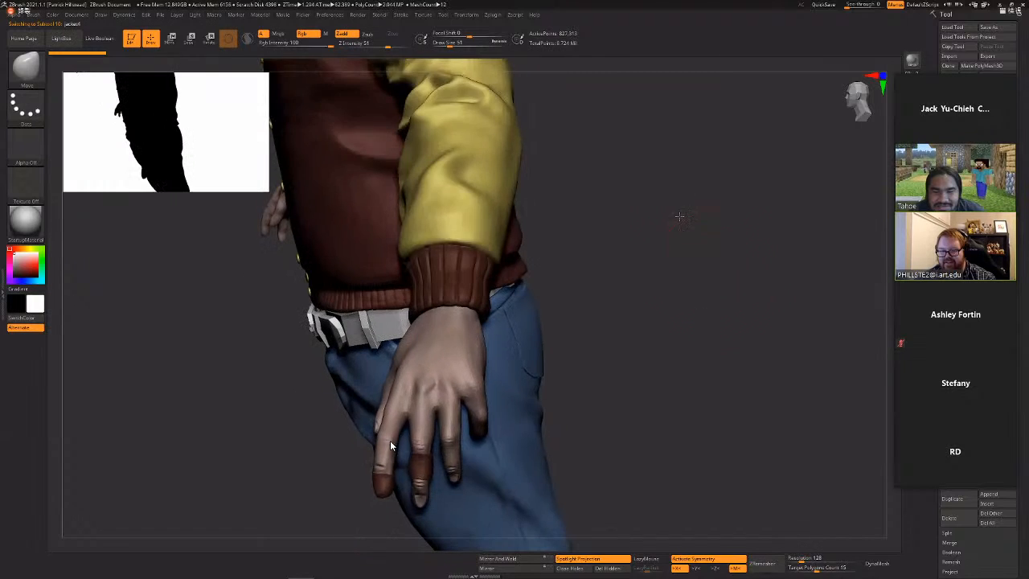
{"action": "left_click_drag", "start_coordinate": [679, 217], "coordinate": [719, 230]}
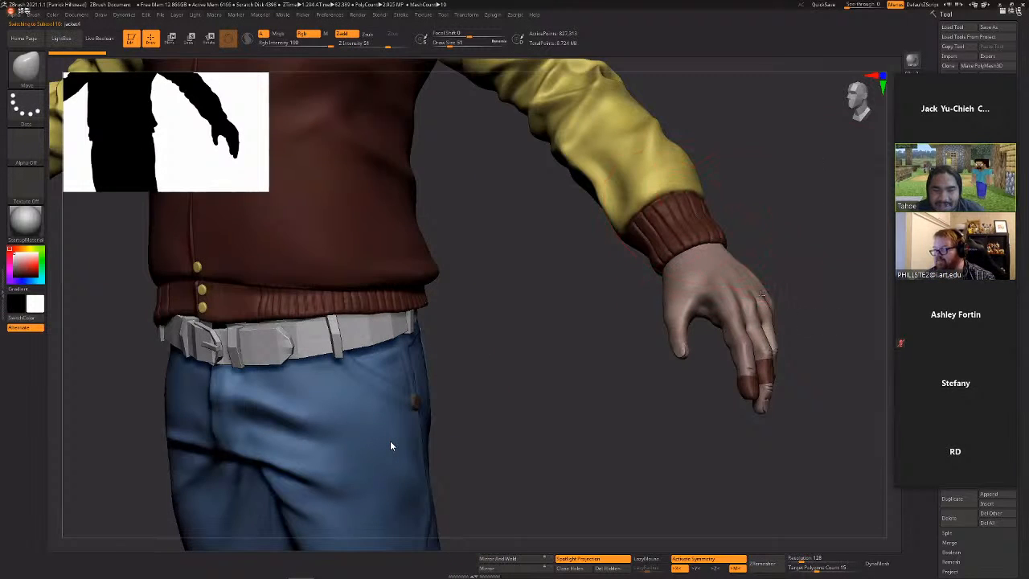
{"action": "left_click_drag", "start_coordinate": [739, 137], "coordinate": [739, 281], "text": "alt"}
{"action": "left_click_drag", "start_coordinate": [665, 207], "coordinate": [721, 211]}
{"action": "left_click_drag", "start_coordinate": [605, 85], "coordinate": [755, 342], "text": "alt"}
{"action": "left_click_drag", "start_coordinate": [613, 137], "coordinate": [700, 278], "text": "alt"}
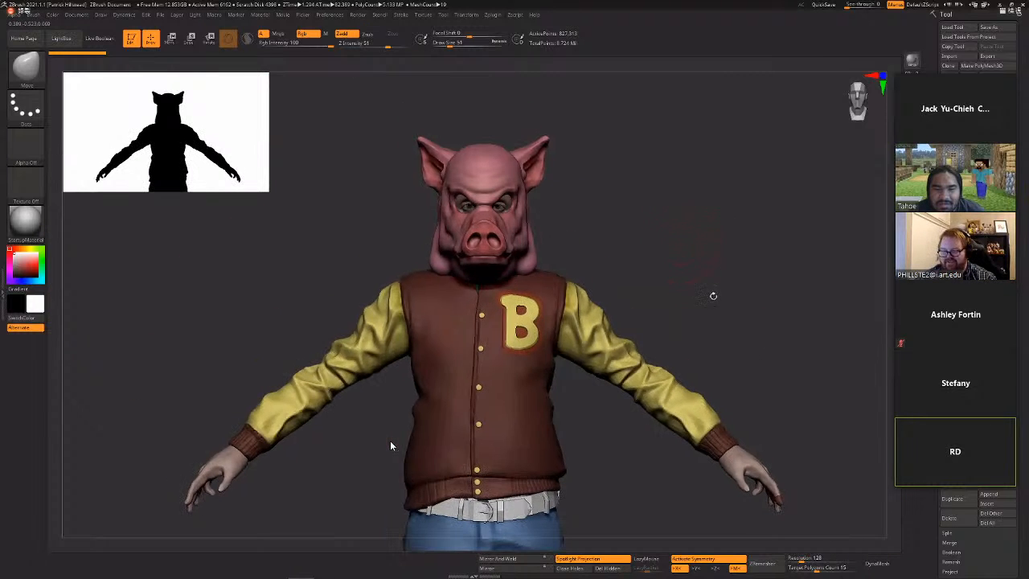
Examine the jeans' folds, the bare foot and the laced sneaker from the front and side.
{"action": "left_click_drag", "start_coordinate": [567, 256], "coordinate": [624, 257]}
{"action": "left_click_drag", "start_coordinate": [627, 482], "coordinate": [594, 287], "text": "alt"}
{"action": "left_click_drag", "start_coordinate": [595, 436], "coordinate": [587, 287], "text": "alt"}
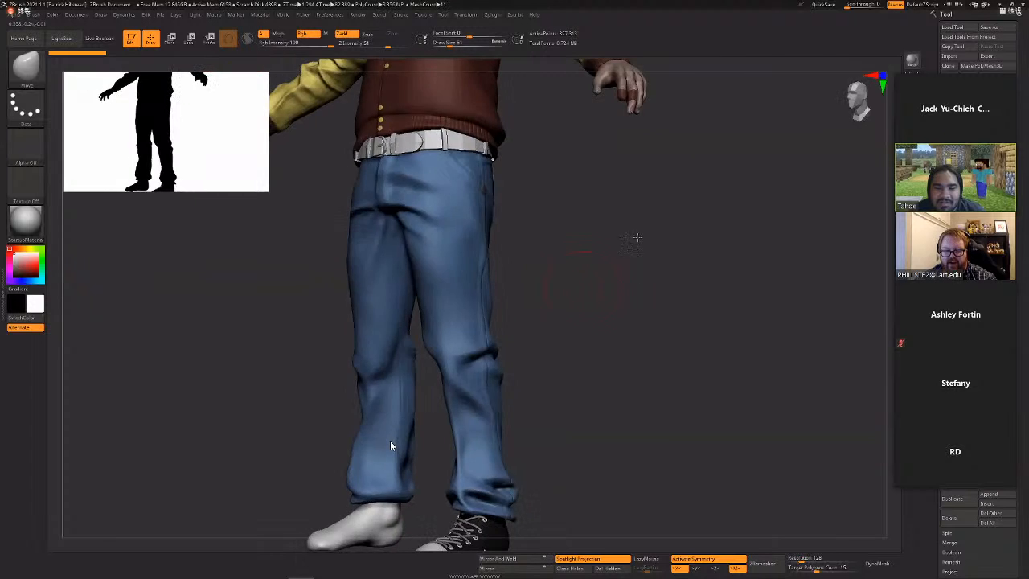
{"action": "left_click_drag", "start_coordinate": [637, 237], "coordinate": [690, 241]}
{"action": "left_click_drag", "start_coordinate": [644, 340], "coordinate": [659, 248], "text": "alt"}
{"action": "left_click_drag", "start_coordinate": [505, 503], "coordinate": [460, 500]}
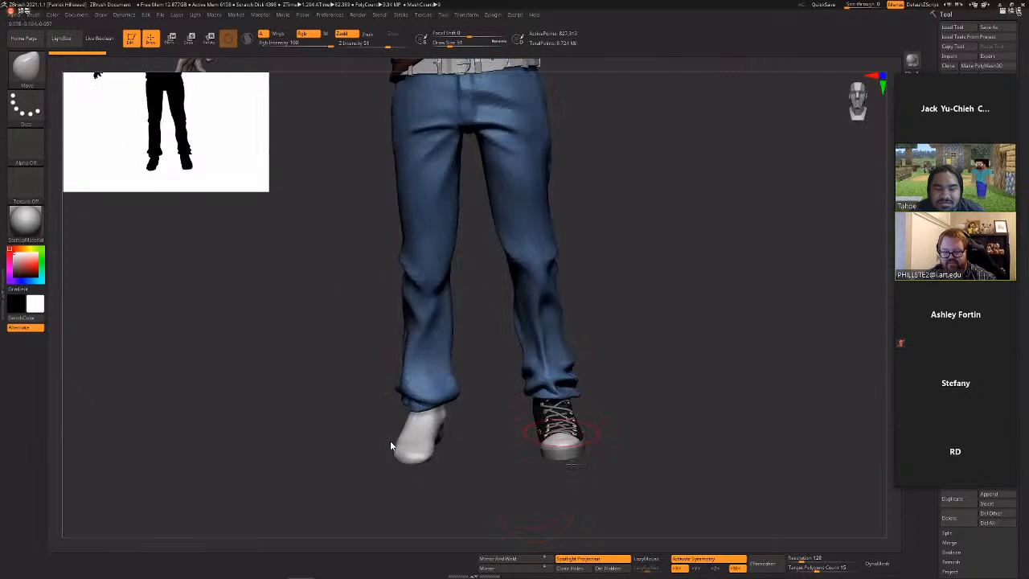
{"action": "left_click_drag", "start_coordinate": [628, 425], "coordinate": [595, 388], "text": "alt"}
{"action": "left_click_drag", "start_coordinate": [723, 408], "coordinate": [745, 411]}
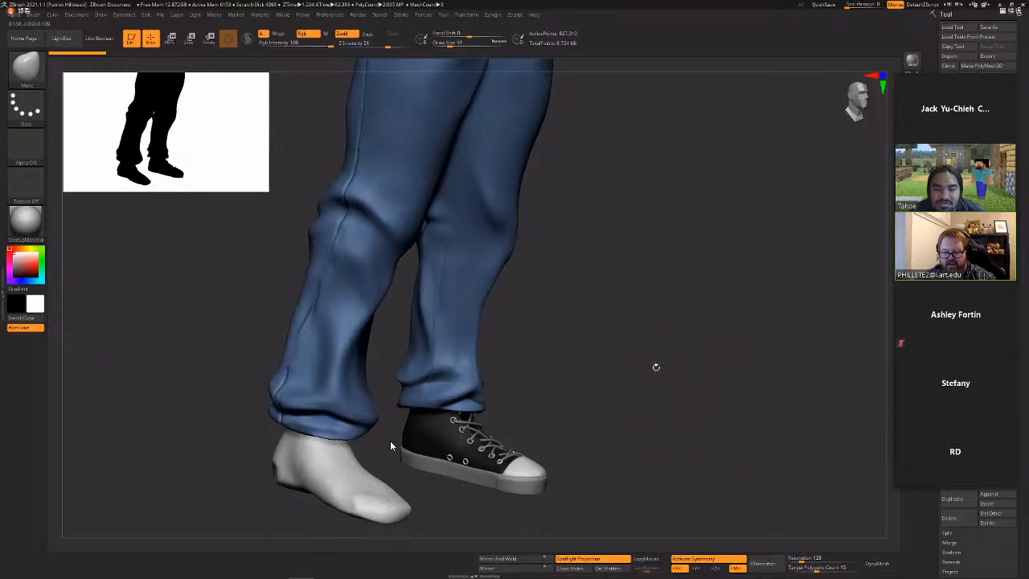
{"action": "left_click_drag", "start_coordinate": [656, 366], "coordinate": [602, 358]}
Make the pants subtool active and choose the ClayBuildup brush.
{"action": "left_click", "coordinate": [522, 299], "text": "alt"}
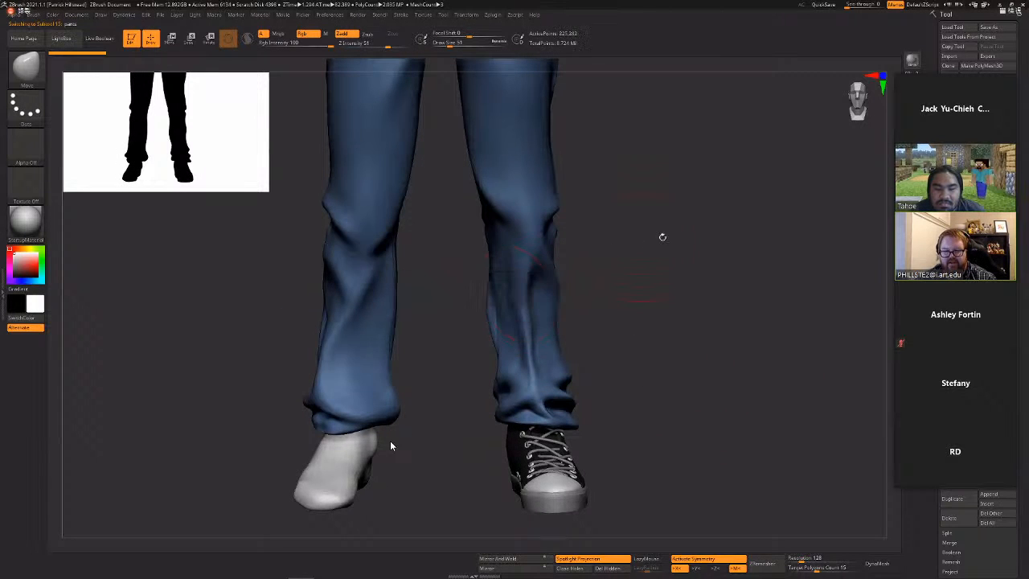
{"action": "key", "text": "b"}
{"action": "key", "text": "c"}
{"action": "key", "text": "b"}
{"action": "left_click_drag", "start_coordinate": [729, 255], "coordinate": [675, 261]}
{"action": "left_click_drag", "start_coordinate": [1022, 386], "coordinate": [1022, 121]}
{"action": "left_click_drag", "start_coordinate": [642, 225], "coordinate": [668, 225]}
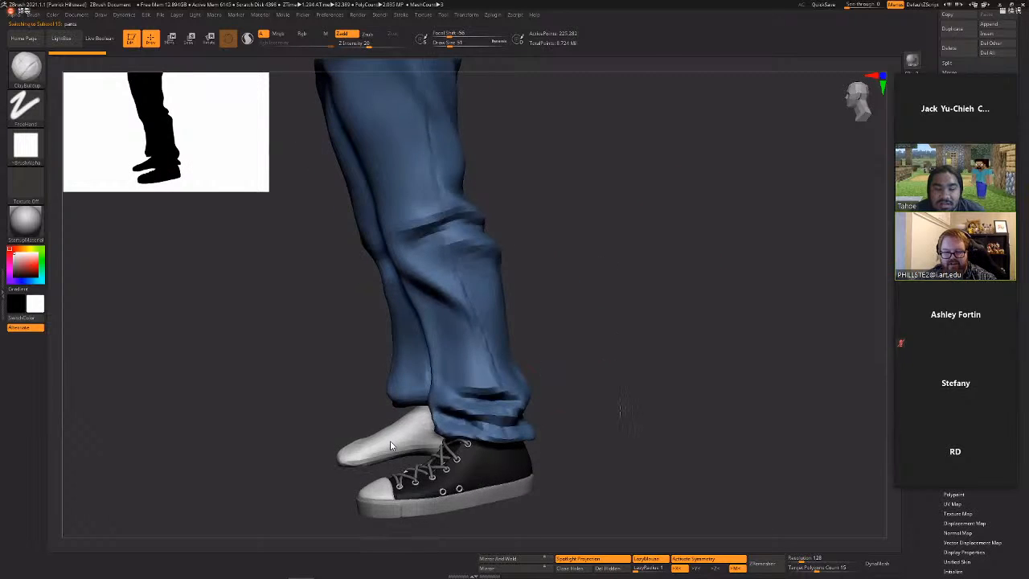
Raise the pants by one subdivision level and check the folds around the lower leg.
{"action": "left_click_drag", "start_coordinate": [503, 177], "coordinate": [515, 312], "text": "alt"}
{"action": "key", "text": "d"}
{"action": "left_click_drag", "start_coordinate": [539, 230], "coordinate": [734, 316]}
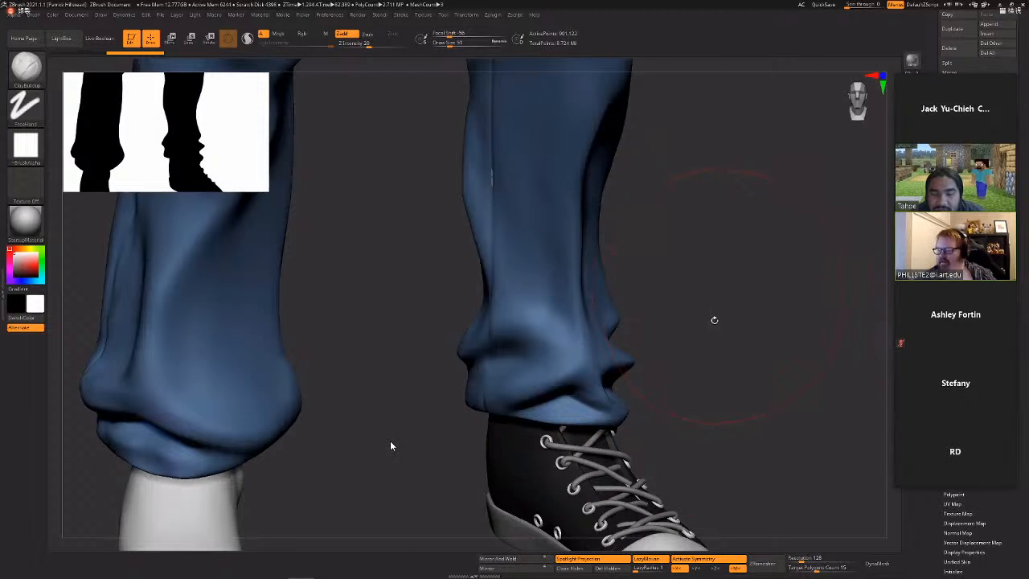
Make the sneaker subtool active and show it in Solo mode without the jeans.
{"action": "left_click_drag", "start_coordinate": [699, 395], "coordinate": [712, 325], "text": "alt"}
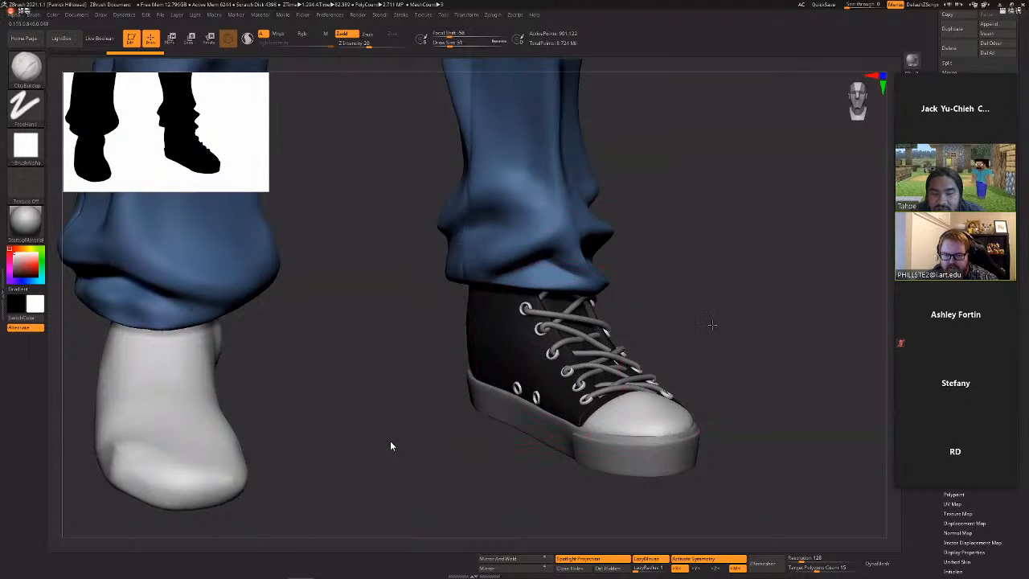
{"action": "left_click", "coordinate": [675, 418], "text": "alt"}
{"action": "left_click_drag", "start_coordinate": [735, 378], "coordinate": [751, 400], "text": "alt"}
{"action": "left_click_drag", "start_coordinate": [716, 257], "coordinate": [729, 326], "text": "alt"}
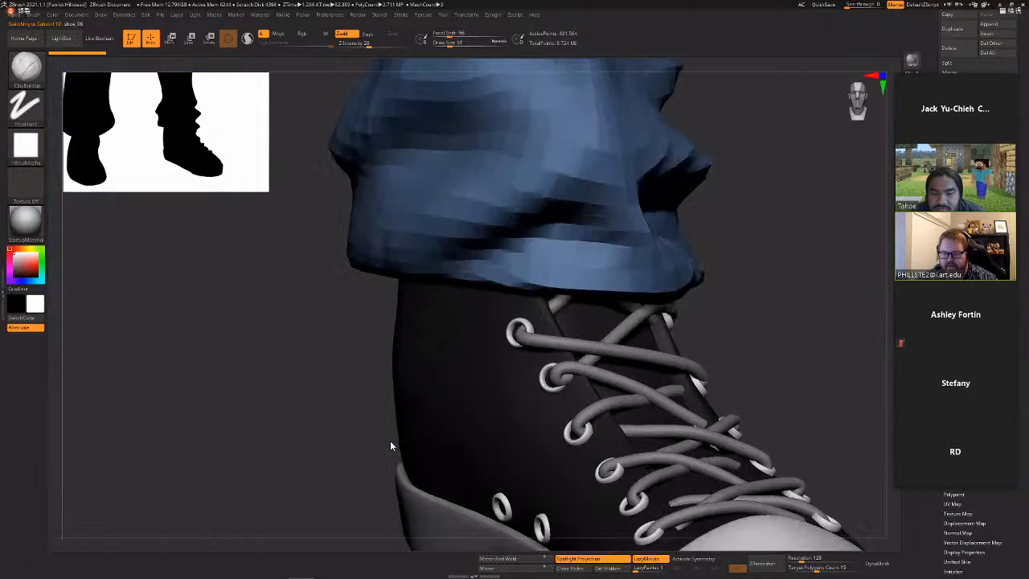
{"action": "key", "text": "shift+s"}
{"action": "left_click_drag", "start_coordinate": [698, 259], "coordinate": [581, 332]}
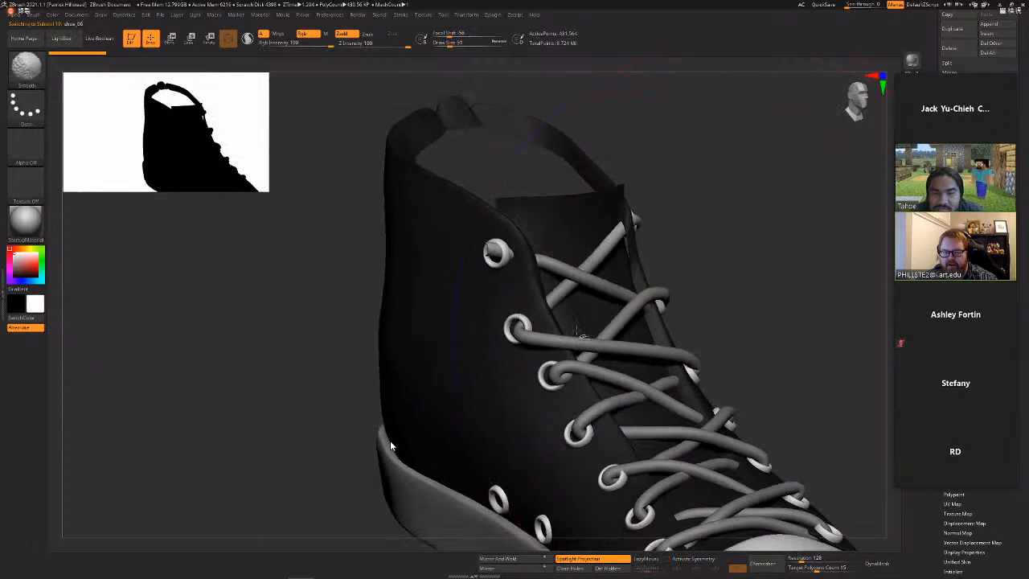
Show the sneaker's polyframe, isolate the upper and an eyelet polygroup in turn, and restore the whole shoe.
{"action": "key", "text": "shift+f"}
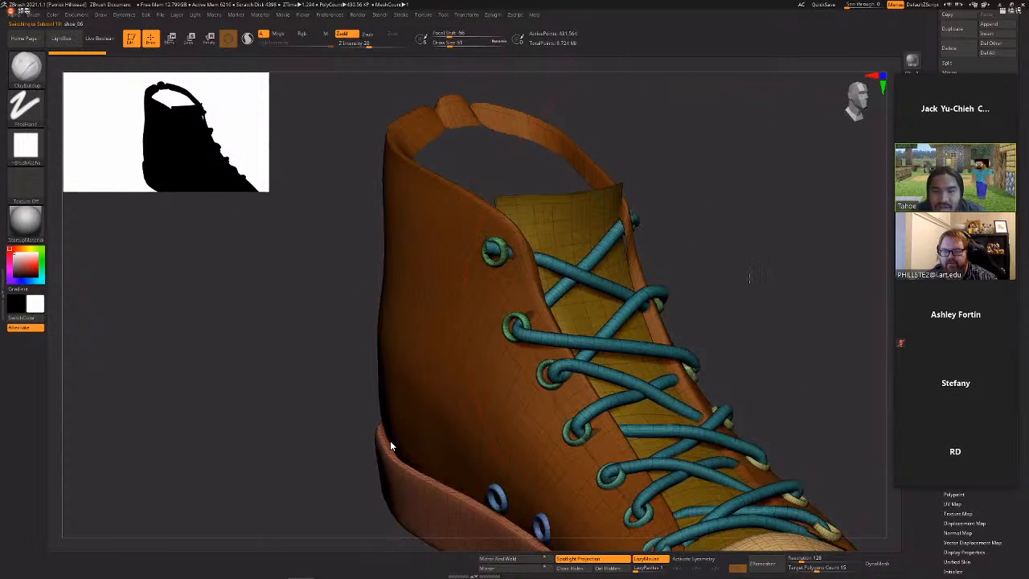
{"action": "left_click_drag", "start_coordinate": [749, 262], "coordinate": [701, 223], "text": "alt"}
{"action": "left_click", "coordinate": [482, 285], "text": "ctrl+shift"}
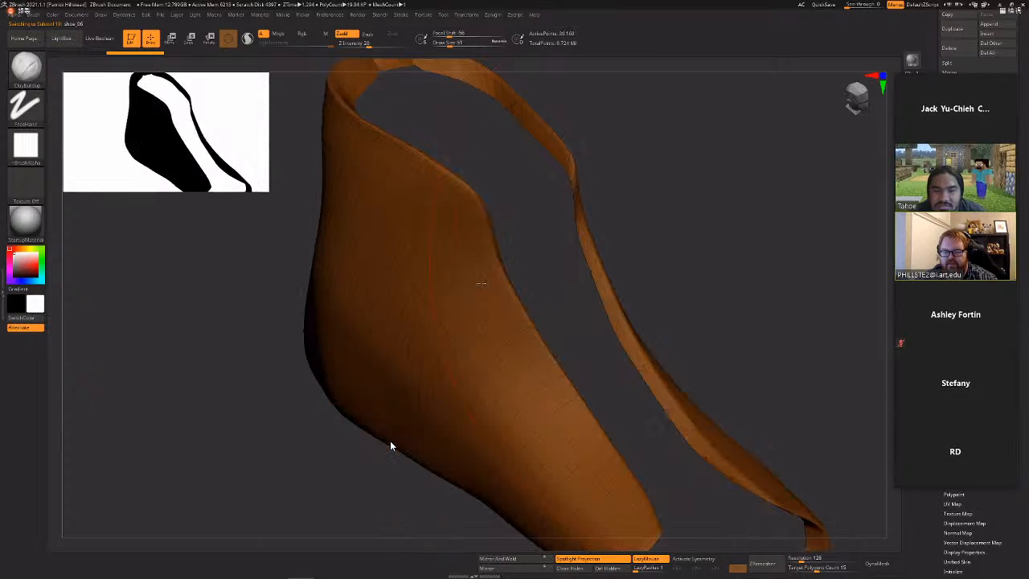
{"action": "left_click_drag", "start_coordinate": [737, 254], "coordinate": [746, 278], "text": "ctrl+shift"}
{"action": "left_click", "coordinate": [473, 292], "text": "ctrl+shift"}
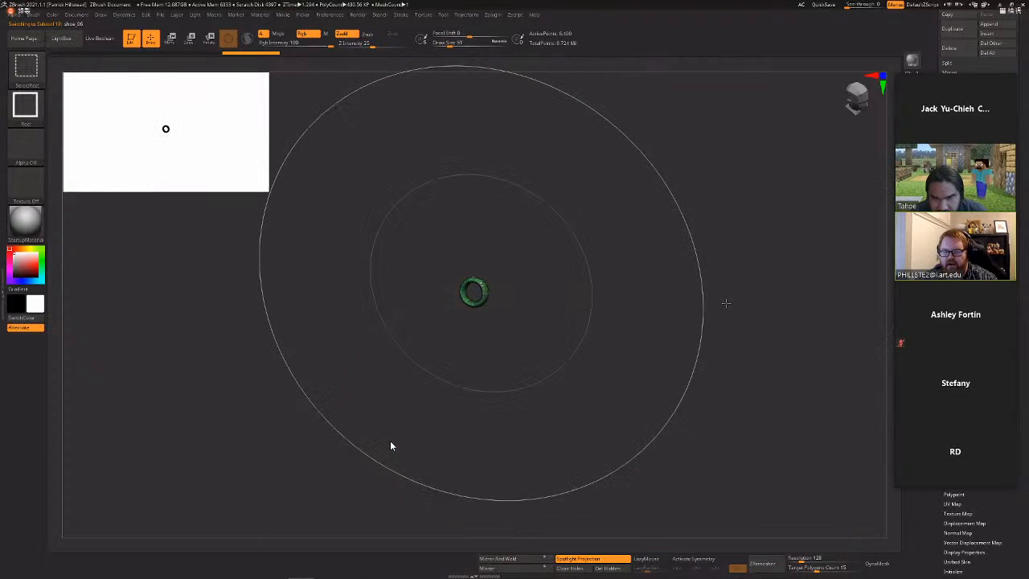
{"action": "left_click", "coordinate": [676, 261], "text": "ctrl+shift"}
{"action": "mouse_move", "coordinate": [676, 261]}
{"action": "right_mouse_down"}
{"action": "mouse_move", "coordinate": [650, 251]}
{"action": "mouse_move", "coordinate": [650, 262]}
{"action": "mouse_move", "coordinate": [627, 265]}
{"action": "right_mouse_up"}
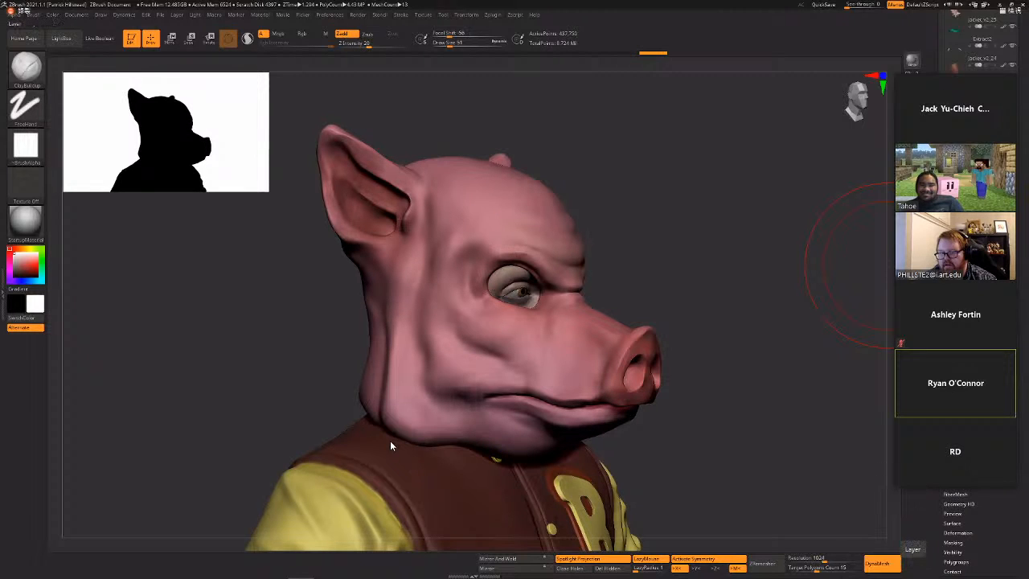
Examine the pig head from a three-quarter view and return to the start of the Tool options.
{"action": "left_click_drag", "start_coordinate": [827, 294], "coordinate": [733, 280]}
{"action": "left_click_drag", "start_coordinate": [1023, 182], "coordinate": [1021, 280]}
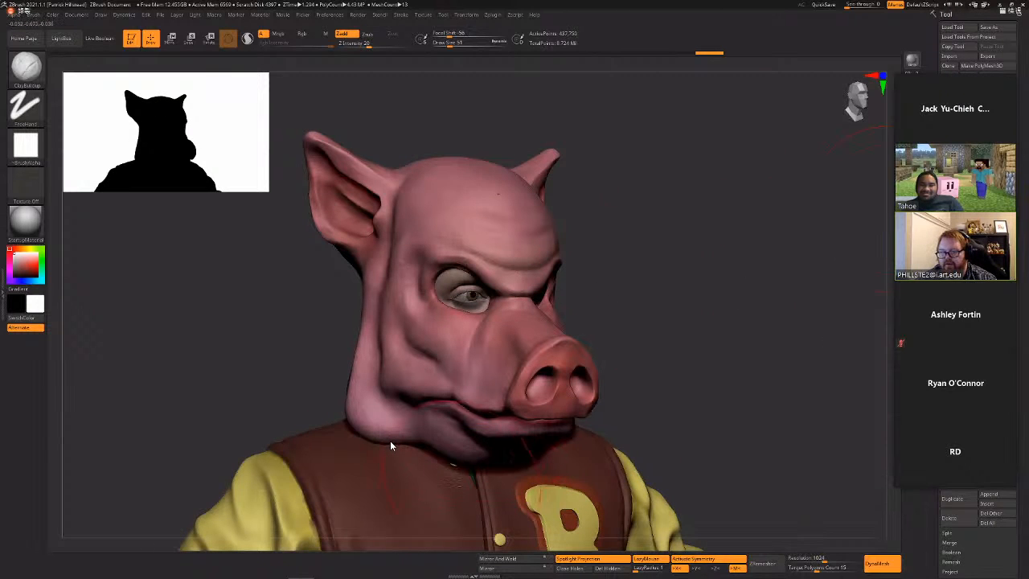
Hide the pig mask to inspect the whole character and the human face beneath, and show the mask again.
{"action": "left_click", "coordinate": [571, 431], "text": "alt"}
{"action": "left_click_drag", "start_coordinate": [717, 341], "coordinate": [696, 294]}
{"action": "key", "text": "space"}
{"action": "key", "text": "f"}
{"action": "left_click_drag", "start_coordinate": [642, 356], "coordinate": [653, 244]}
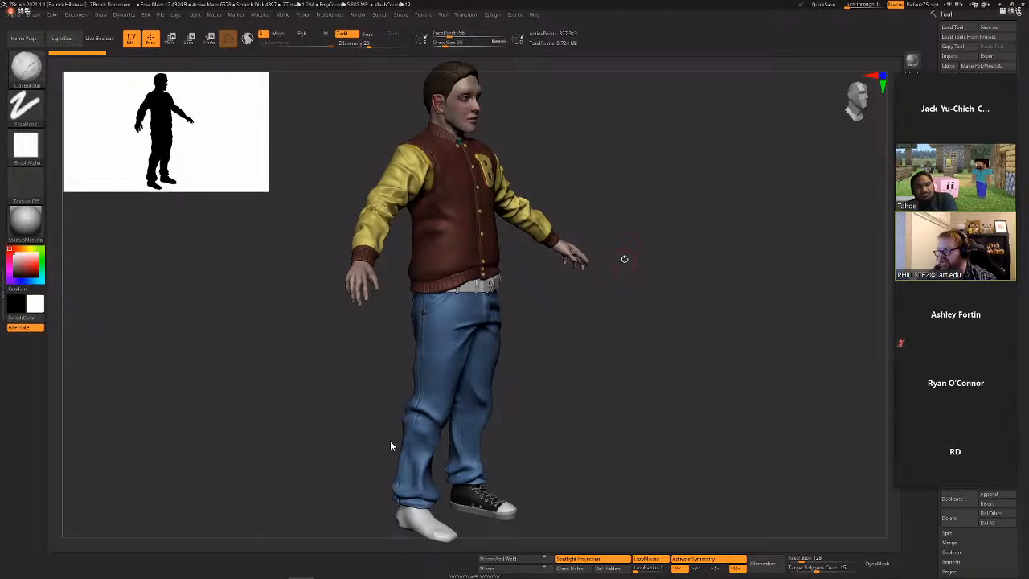
{"action": "left_click_drag", "start_coordinate": [582, 336], "coordinate": [654, 361]}
{"action": "left_click_drag", "start_coordinate": [657, 292], "coordinate": [819, 302], "text": "alt"}
{"action": "left_click_drag", "start_coordinate": [757, 287], "coordinate": [845, 235]}
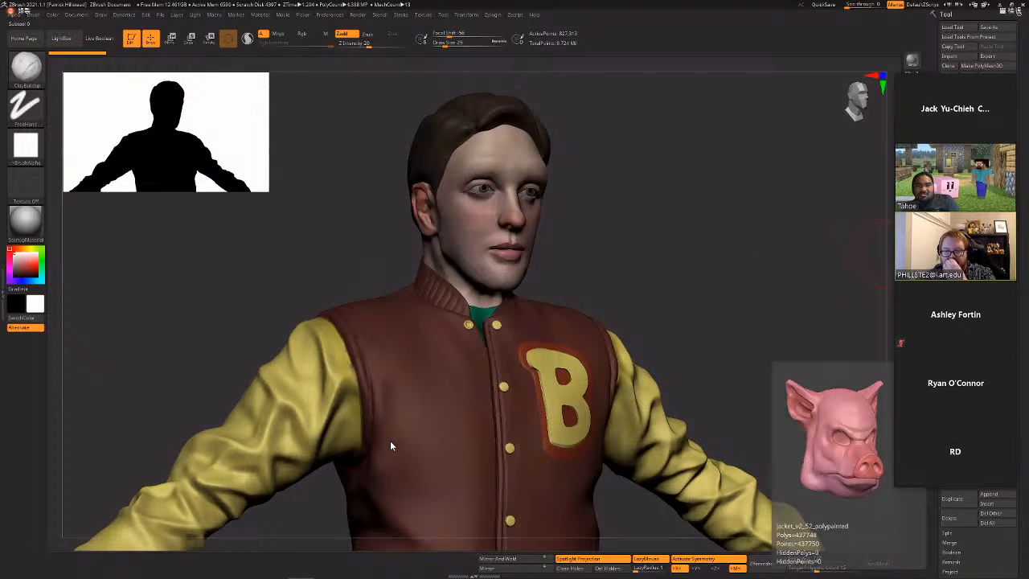
{"action": "left_click", "coordinate": [1004, 458]}
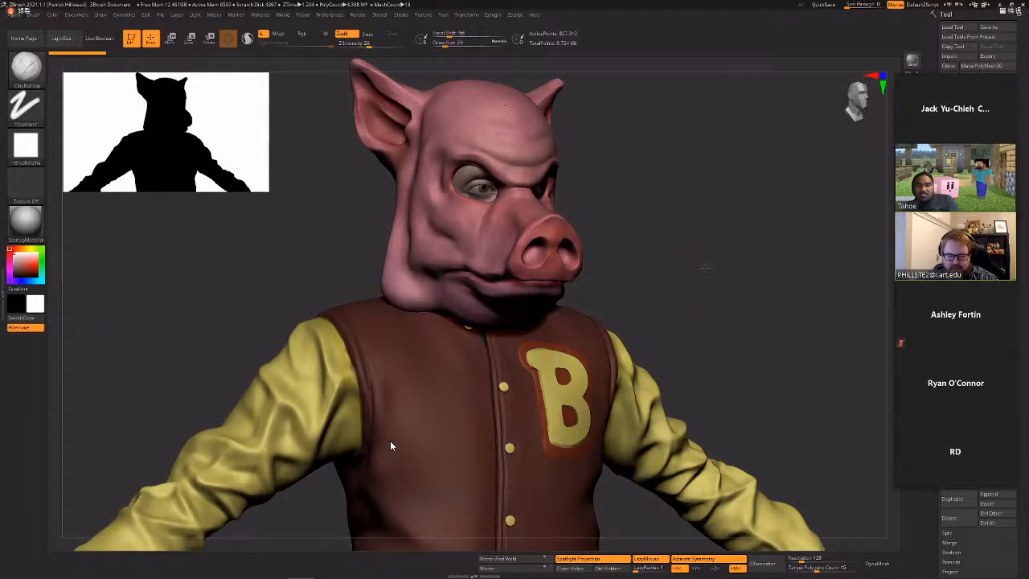
Examine the masked character's jacket, belt, jeans and feet from the front and a slight angle.
{"action": "left_click_drag", "start_coordinate": [680, 253], "coordinate": [703, 196], "text": "alt"}
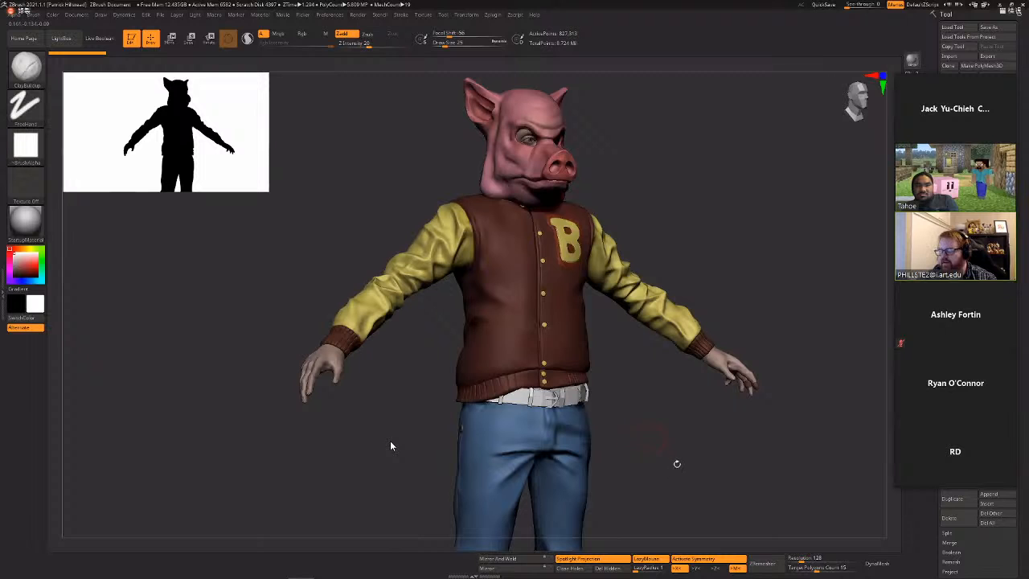
{"action": "left_click_drag", "start_coordinate": [693, 475], "coordinate": [622, 329]}
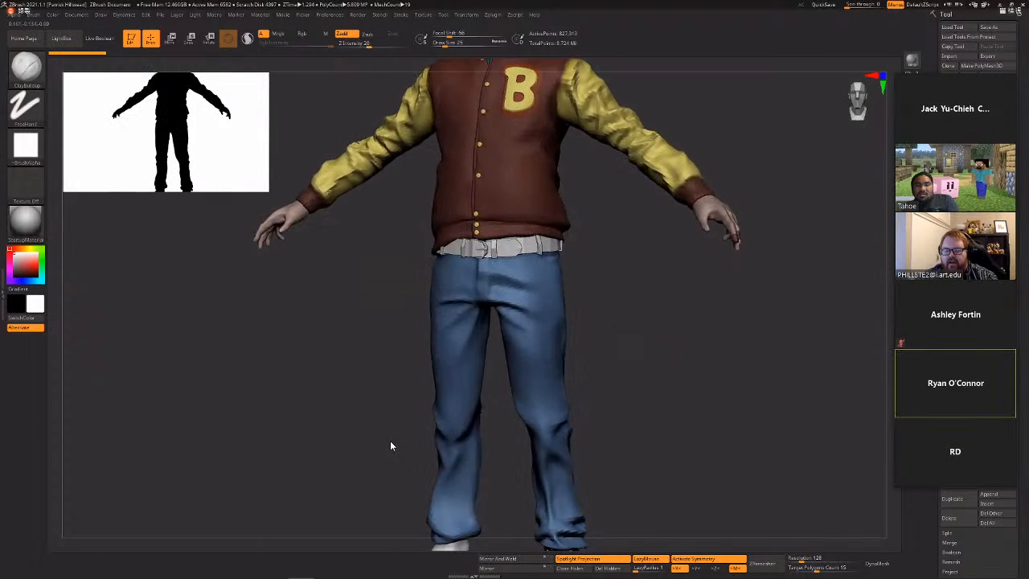
{"action": "mouse_move", "coordinate": [717, 352]}
{"action": "left_mouse_down"}
{"action": "mouse_move", "coordinate": [629, 362]}
{"action": "mouse_move", "coordinate": [735, 347]}
{"action": "left_mouse_up"}
{"action": "left_click_drag", "start_coordinate": [661, 441], "coordinate": [668, 324], "text": "alt"}
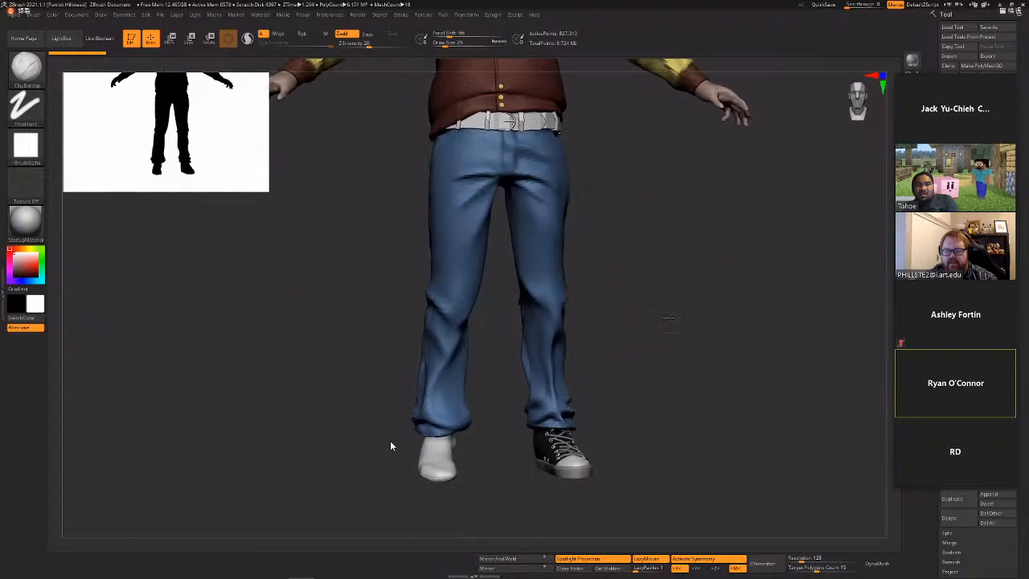
{"action": "left_click_drag", "start_coordinate": [595, 385], "coordinate": [655, 371]}
{"action": "mouse_move", "coordinate": [657, 367]}
{"action": "left_mouse_down"}
{"action": "mouse_move", "coordinate": [638, 362]}
{"action": "mouse_move", "coordinate": [689, 362]}
{"action": "mouse_move", "coordinate": [618, 337]}
{"action": "mouse_move", "coordinate": [675, 335]}
{"action": "mouse_move", "coordinate": [647, 443]}
{"action": "mouse_move", "coordinate": [645, 375]}
{"action": "left_mouse_up"}
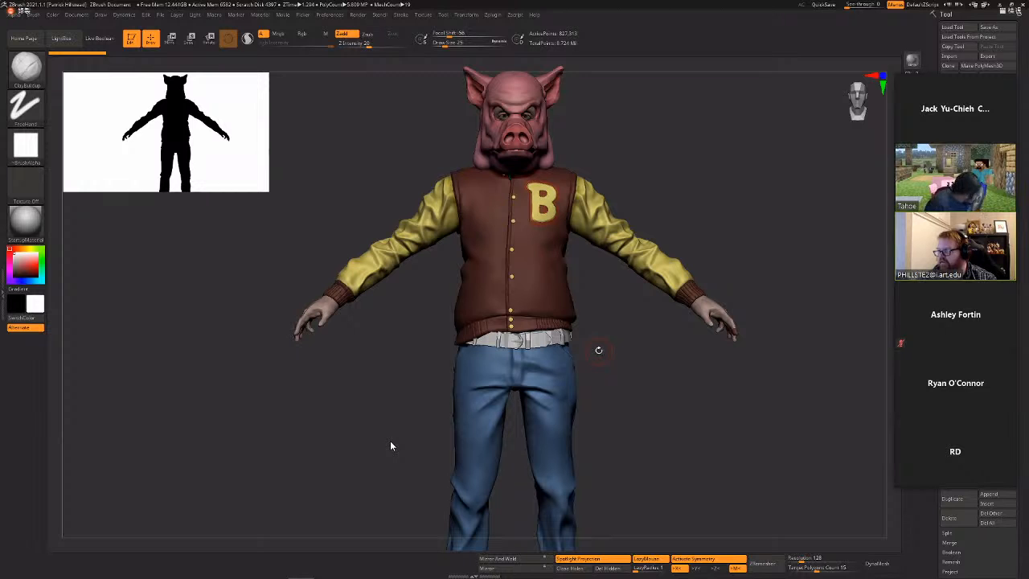
Make the jeans' back pockets the active subtool, toggle their polyframe on and off, and return to a front view.
{"action": "mouse_move", "coordinate": [611, 395]}
{"action": "left_mouse_down"}
{"action": "mouse_move", "coordinate": [634, 372]}
{"action": "mouse_move", "coordinate": [658, 235]}
{"action": "mouse_move", "coordinate": [662, 266]}
{"action": "mouse_move", "coordinate": [724, 281]}
{"action": "mouse_move", "coordinate": [741, 232]}
{"action": "mouse_move", "coordinate": [744, 262]}
{"action": "mouse_move", "coordinate": [758, 273]}
{"action": "mouse_move", "coordinate": [751, 246]}
{"action": "mouse_move", "coordinate": [691, 482]}
{"action": "left_mouse_up"}
{"action": "left_click_drag", "start_coordinate": [698, 295], "coordinate": [543, 365], "text": "alt"}
{"action": "left_click_drag", "start_coordinate": [686, 382], "coordinate": [748, 266]}
{"action": "key", "text": "shift+f"}
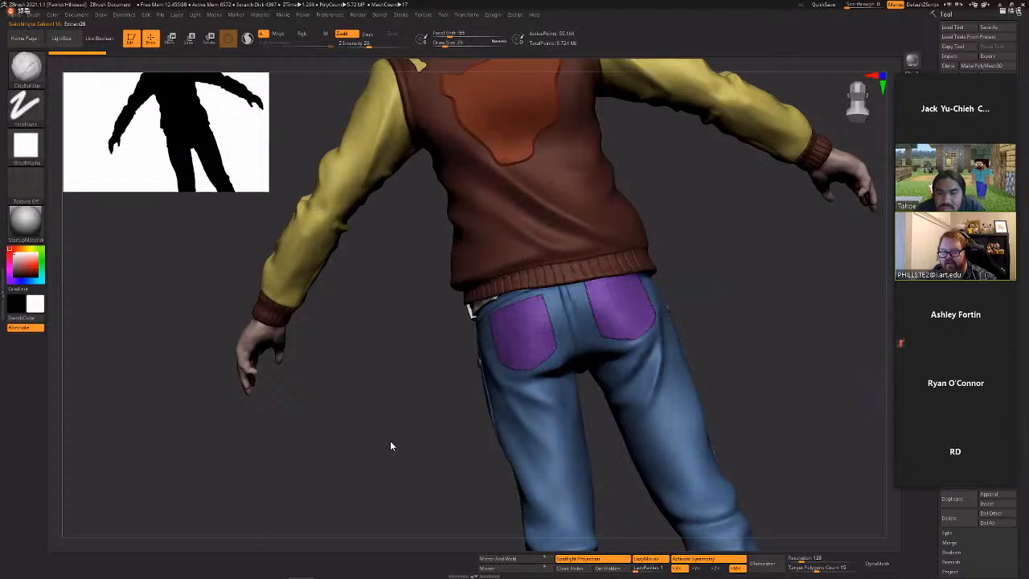
{"action": "left_click", "coordinate": [858, 386]}
{"action": "key", "text": "shift+f"}
{"action": "mouse_move", "coordinate": [767, 331]}
{"action": "left_mouse_down"}
{"action": "mouse_move", "coordinate": [707, 294]}
{"action": "mouse_move", "coordinate": [715, 313]}
{"action": "mouse_move", "coordinate": [758, 278]}
{"action": "mouse_move", "coordinate": [651, 229]}
{"action": "left_mouse_up"}
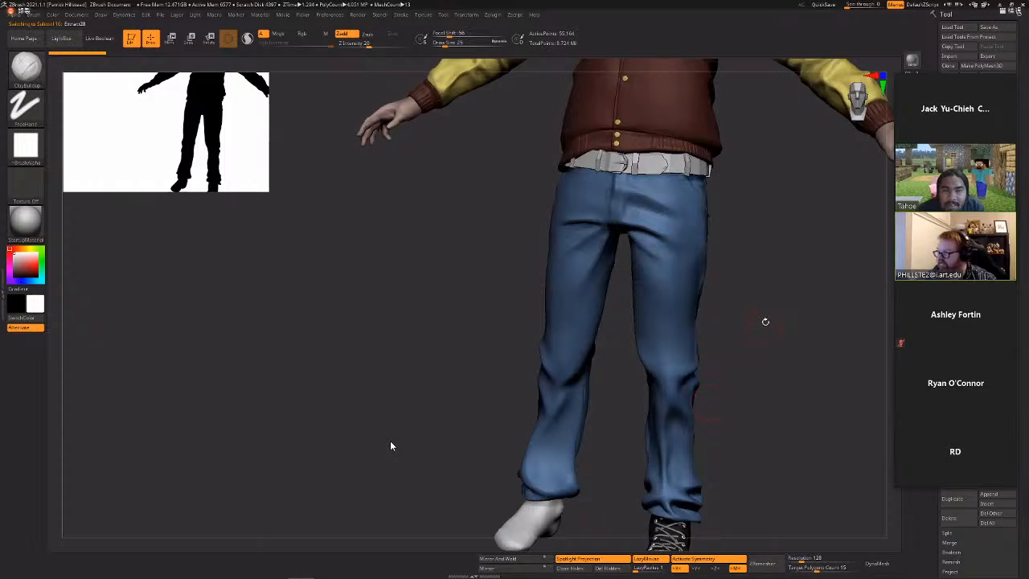
Turn off the polypaint display on all subtools of the pig-masked character.
{"action": "left_click_drag", "start_coordinate": [765, 322], "coordinate": [689, 393], "text": "alt"}
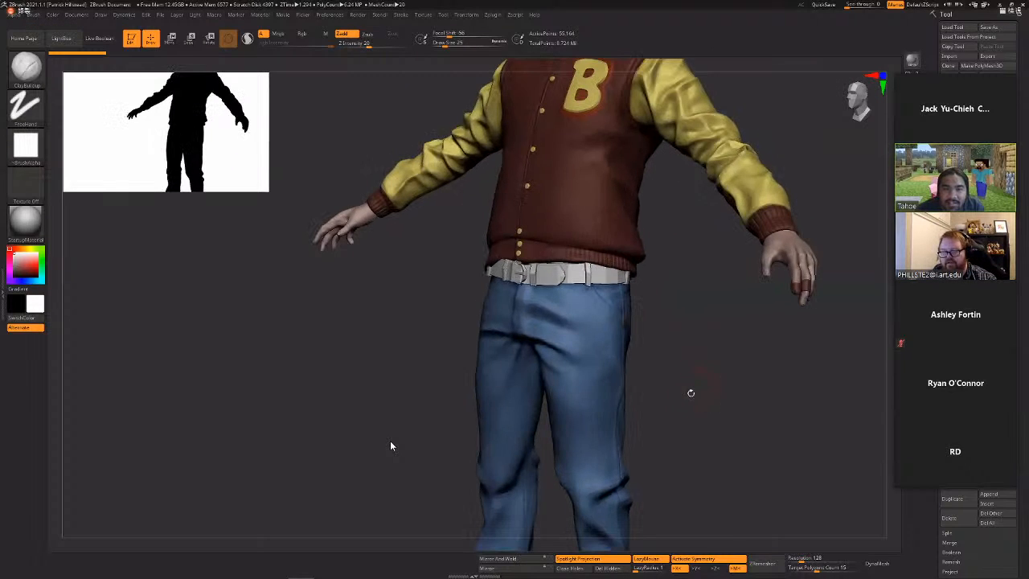
{"action": "left_click_drag", "start_coordinate": [680, 325], "coordinate": [705, 415], "text": "alt"}
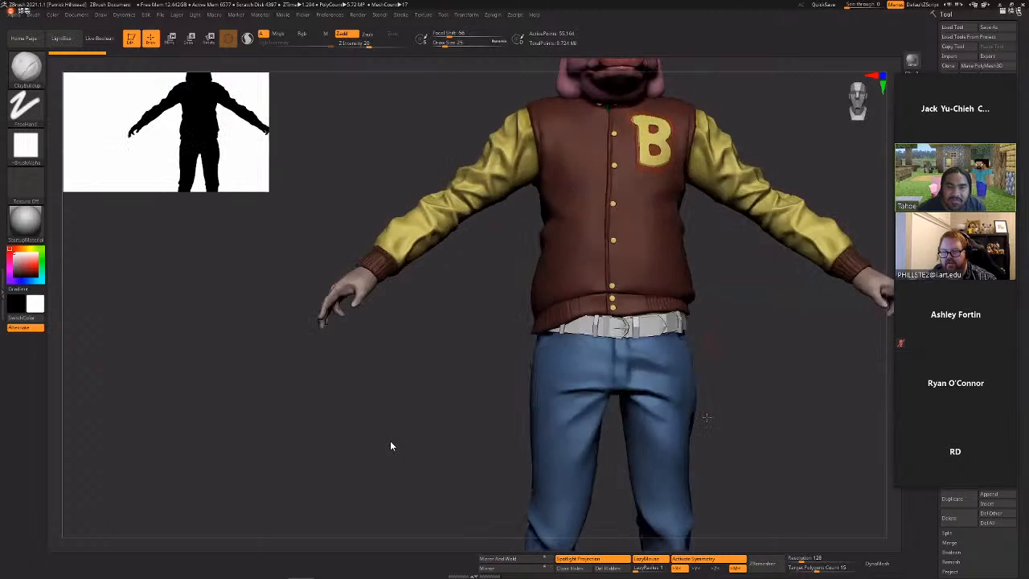
{"action": "left_click_drag", "start_coordinate": [711, 275], "coordinate": [650, 383], "text": "alt"}
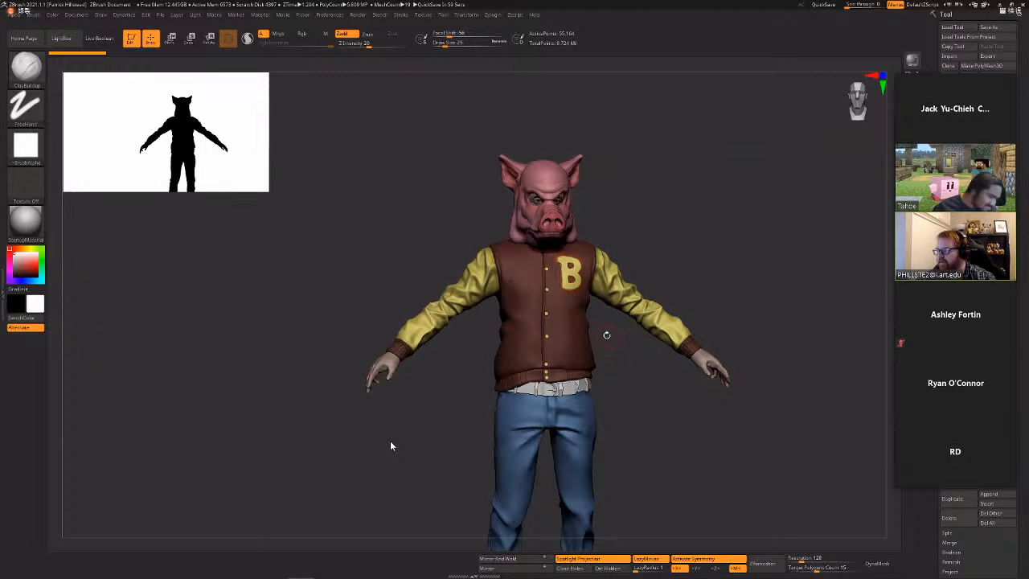
{"action": "left_click_drag", "start_coordinate": [630, 409], "coordinate": [688, 408]}
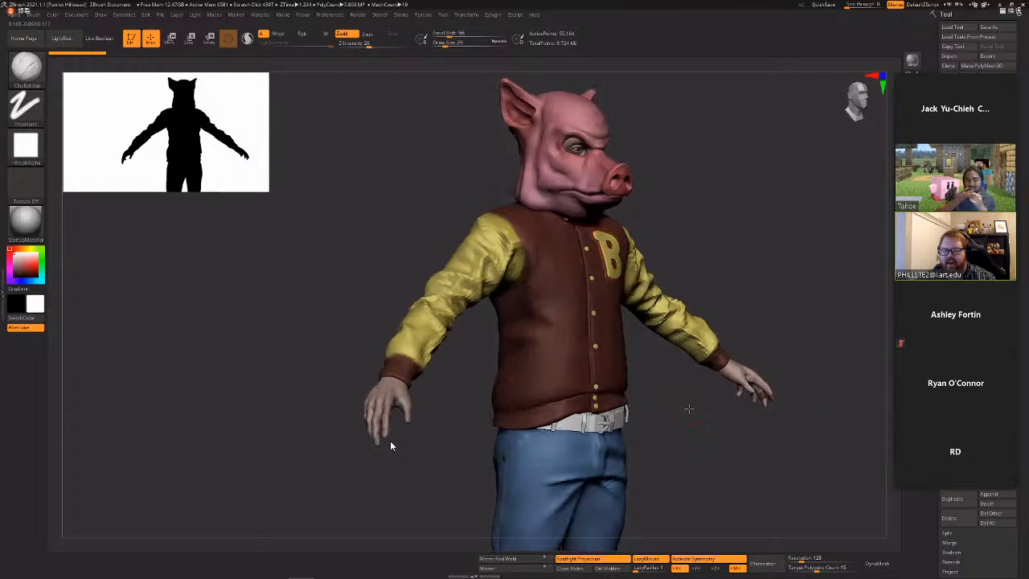
{"action": "key", "text": "shift"}
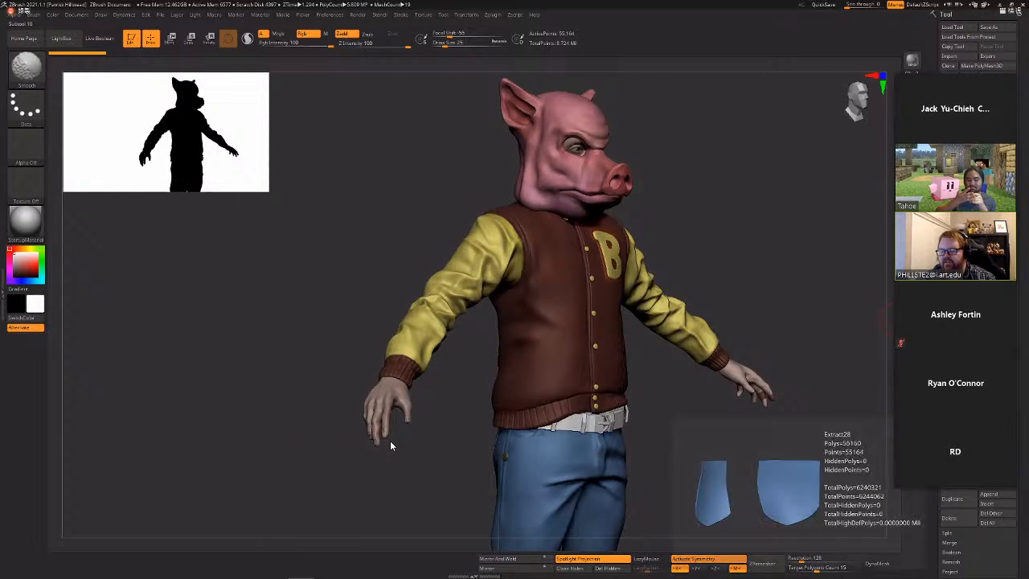
{"action": "left_click", "coordinate": [1001, 454], "text": "shift"}
{"action": "left_click_drag", "start_coordinate": [801, 420], "coordinate": [716, 424]}
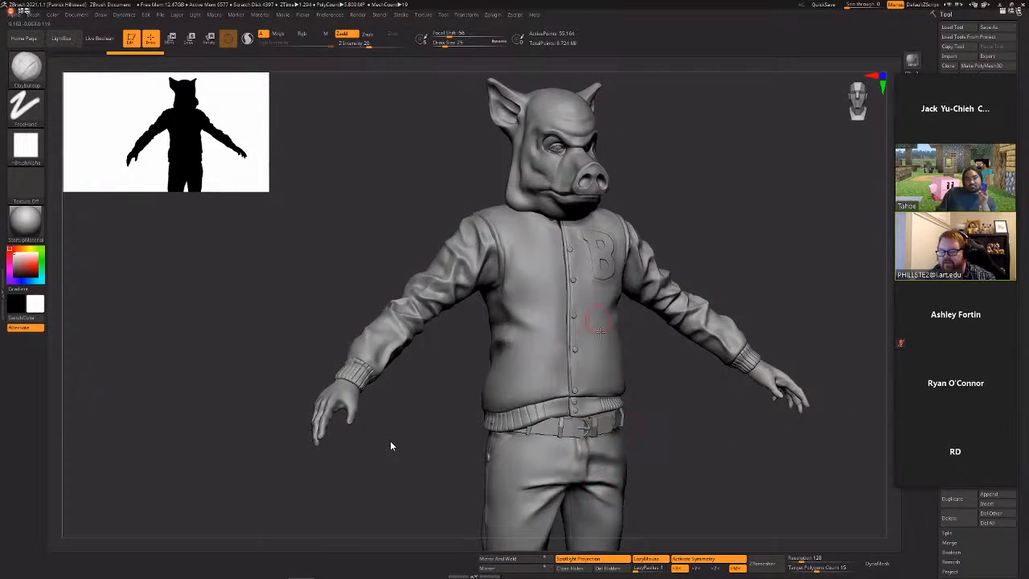
Examine the unpainted jacket, belt and jeans from the back, the side and the front.
{"action": "left_click_drag", "start_coordinate": [724, 506], "coordinate": [636, 400], "text": "alt"}
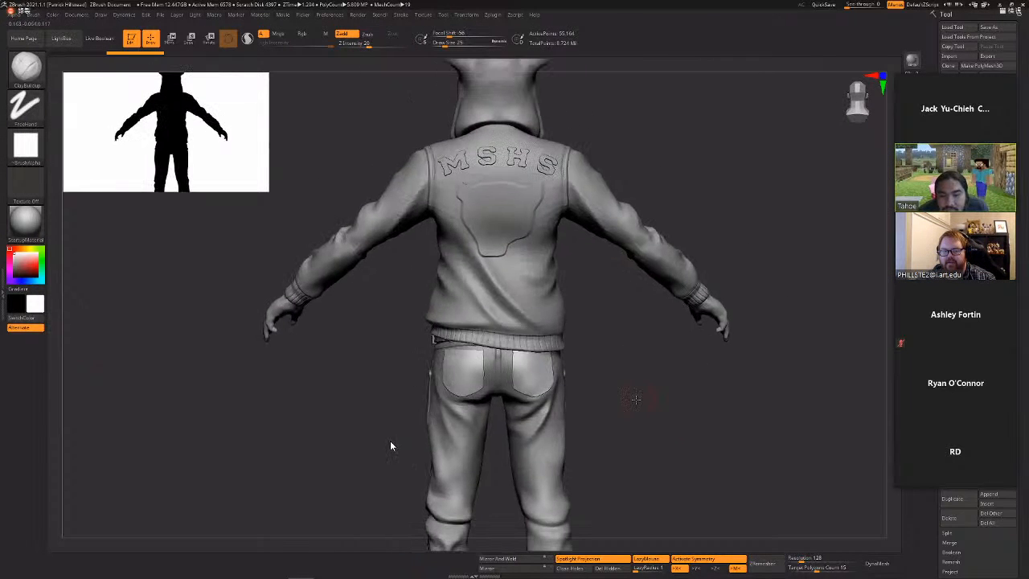
{"action": "left_click_drag", "start_coordinate": [689, 425], "coordinate": [659, 365]}
{"action": "left_click_drag", "start_coordinate": [704, 330], "coordinate": [647, 296]}
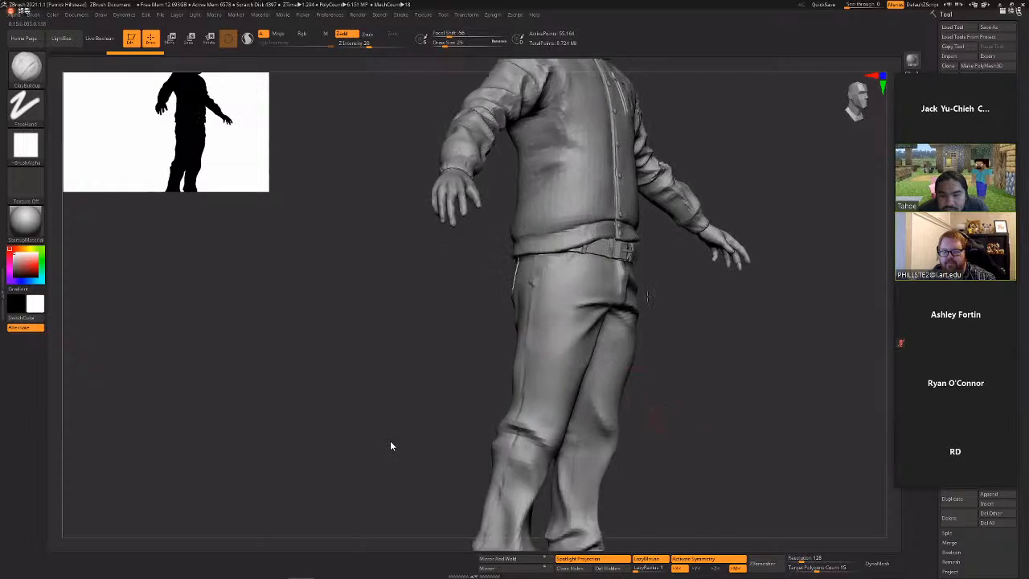
{"action": "left_click_drag", "start_coordinate": [657, 417], "coordinate": [626, 259], "text": "alt"}
{"action": "left_click_drag", "start_coordinate": [731, 291], "coordinate": [731, 340], "text": "alt"}
{"action": "left_click_drag", "start_coordinate": [662, 287], "coordinate": [669, 434], "text": "alt"}
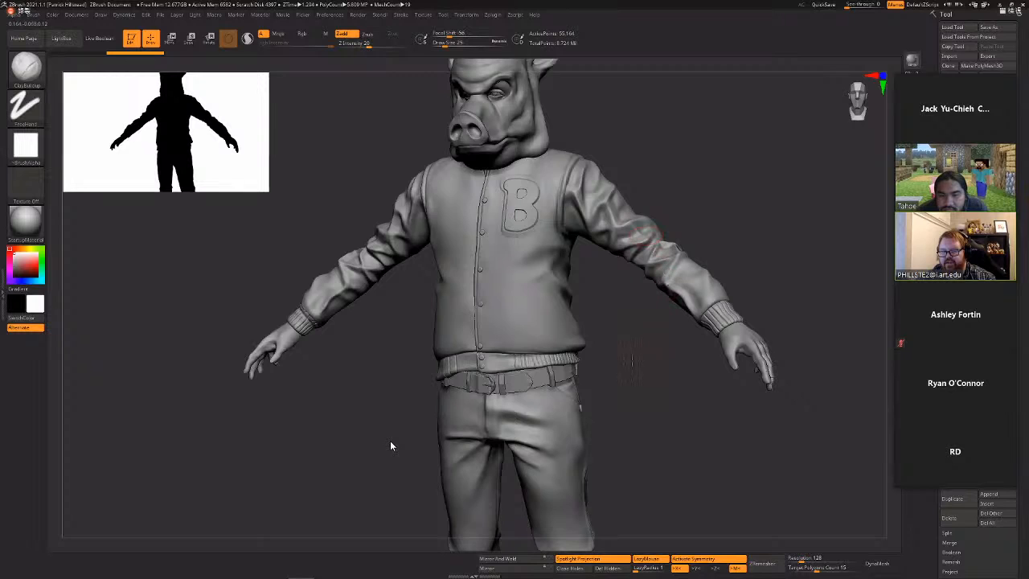
{"action": "mouse_move", "coordinate": [632, 361]}
{"action": "left_mouse_down"}
{"action": "mouse_move", "coordinate": [551, 356]}
{"action": "mouse_move", "coordinate": [629, 347]}
{"action": "left_mouse_up"}
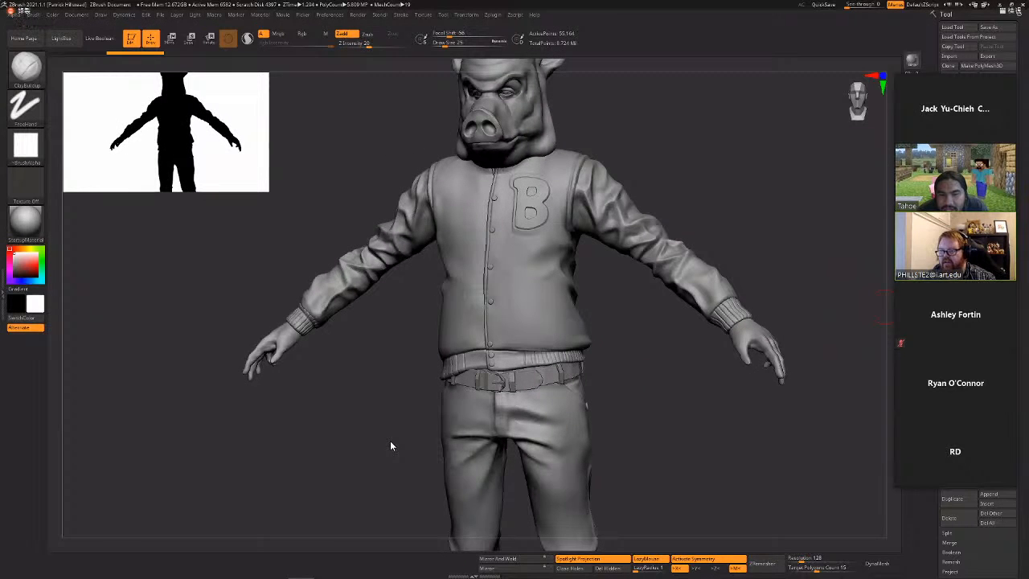
Load the banshee ZTool from the banshee character folder under characters school, and view the whole figure from a three-quarter angle.
{"action": "key", "text": "alt+Tab"}
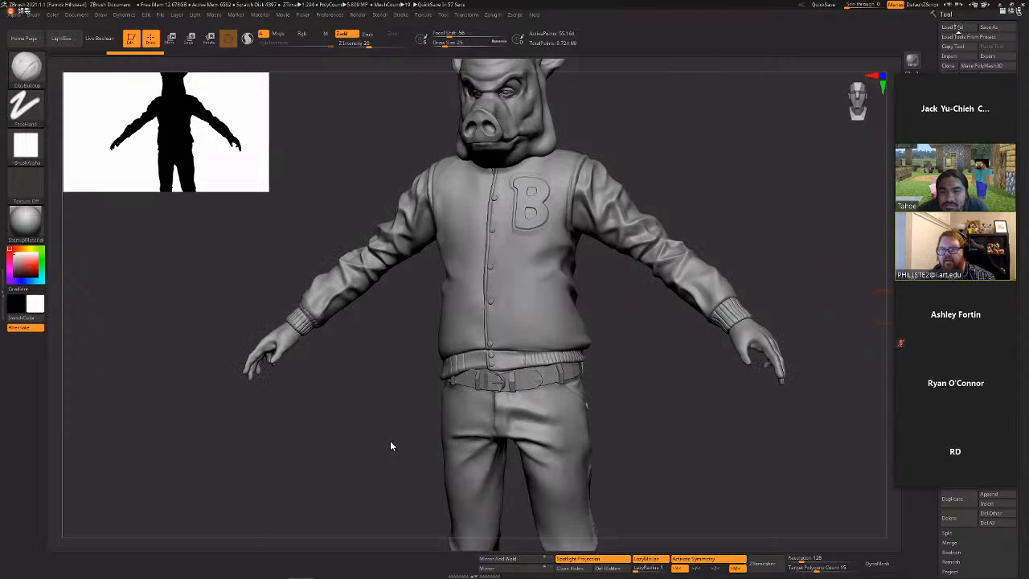
{"action": "left_click", "coordinate": [953, 27]}
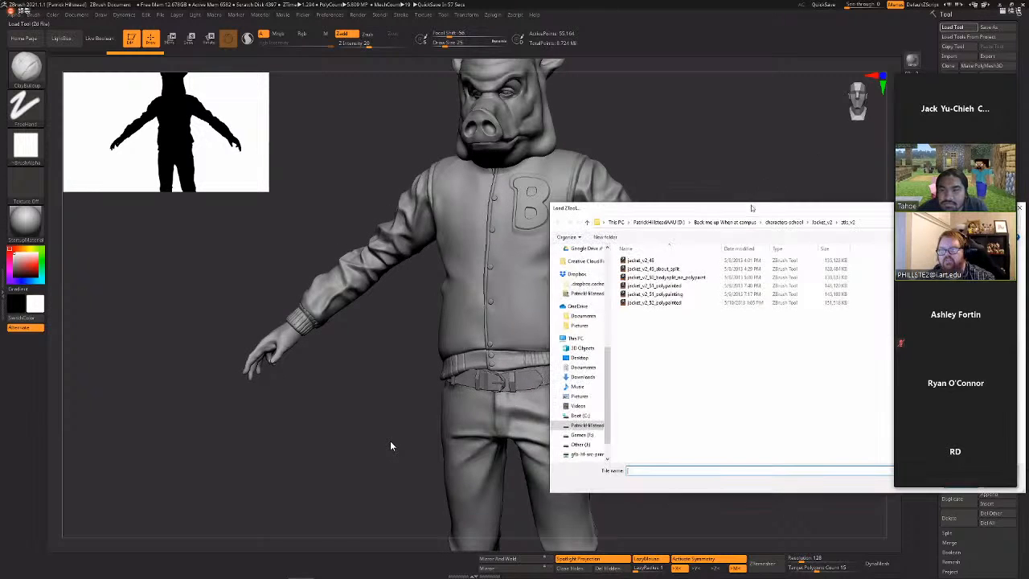
{"action": "left_click", "coordinate": [818, 224]}
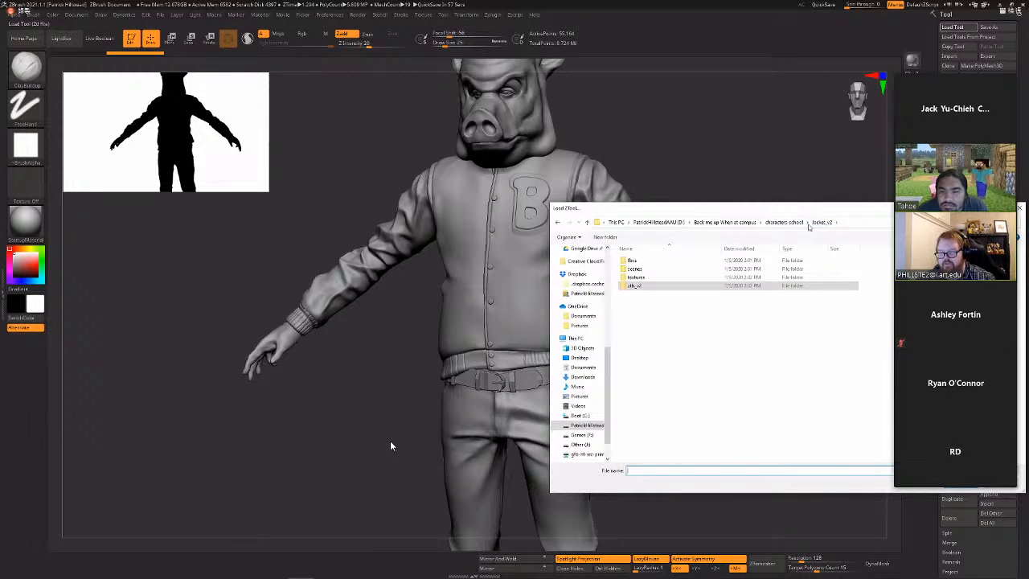
{"action": "left_click", "coordinate": [792, 223]}
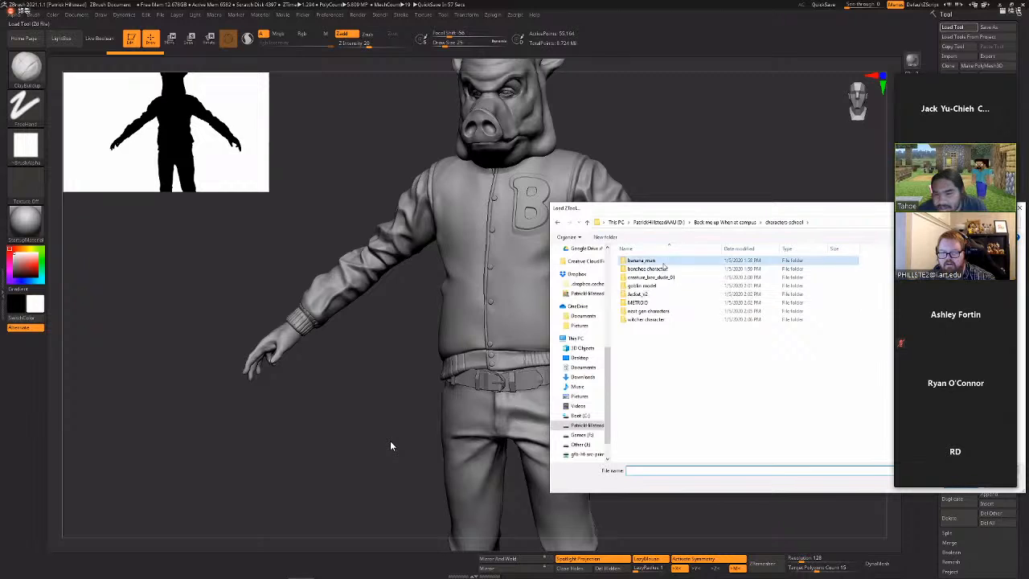
{"action": "double_click", "coordinate": [647, 268]}
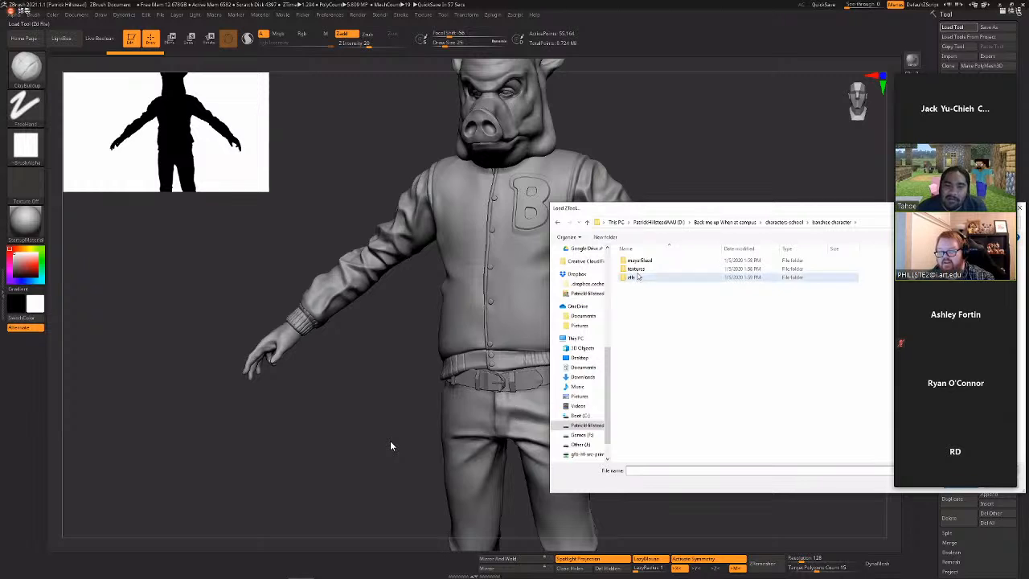
{"action": "double_click", "coordinate": [641, 277]}
{"action": "double_click", "coordinate": [640, 269]}
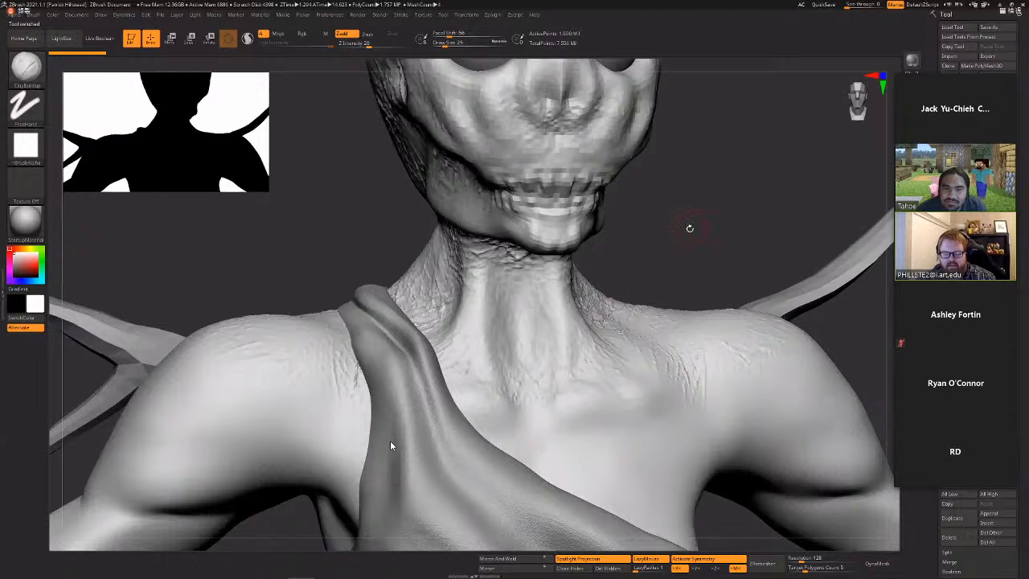
{"action": "key", "text": "f"}
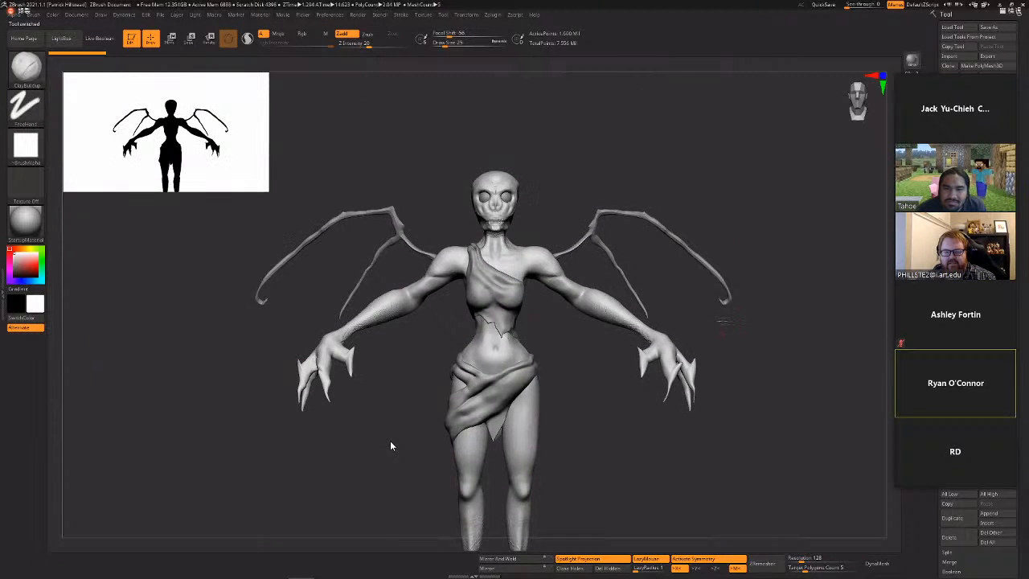
{"action": "left_click_drag", "start_coordinate": [545, 413], "coordinate": [592, 363]}
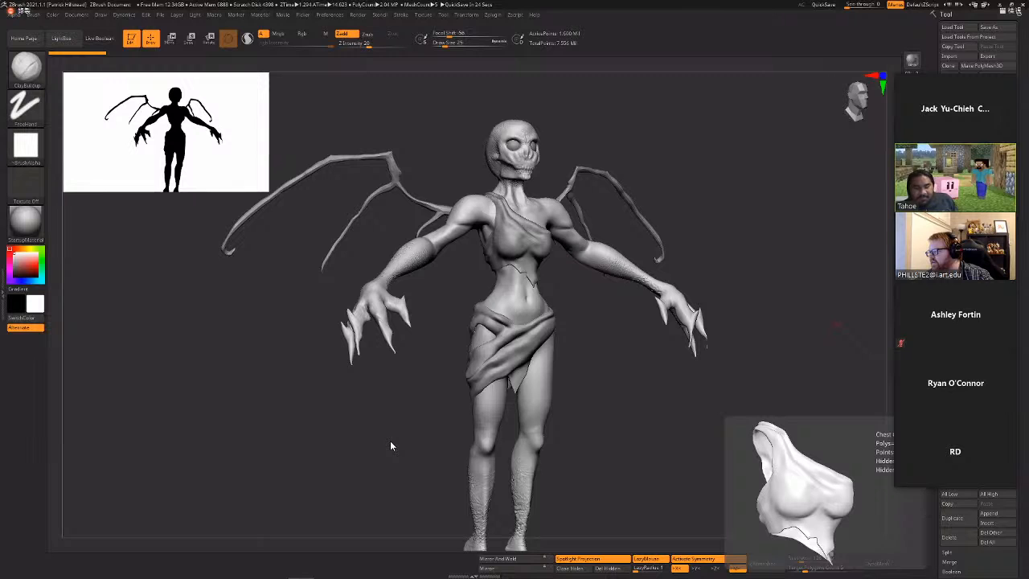
Switch to the Chrome browser and search Google for "torchlight 2 banshee".
{"action": "key", "text": "super"}
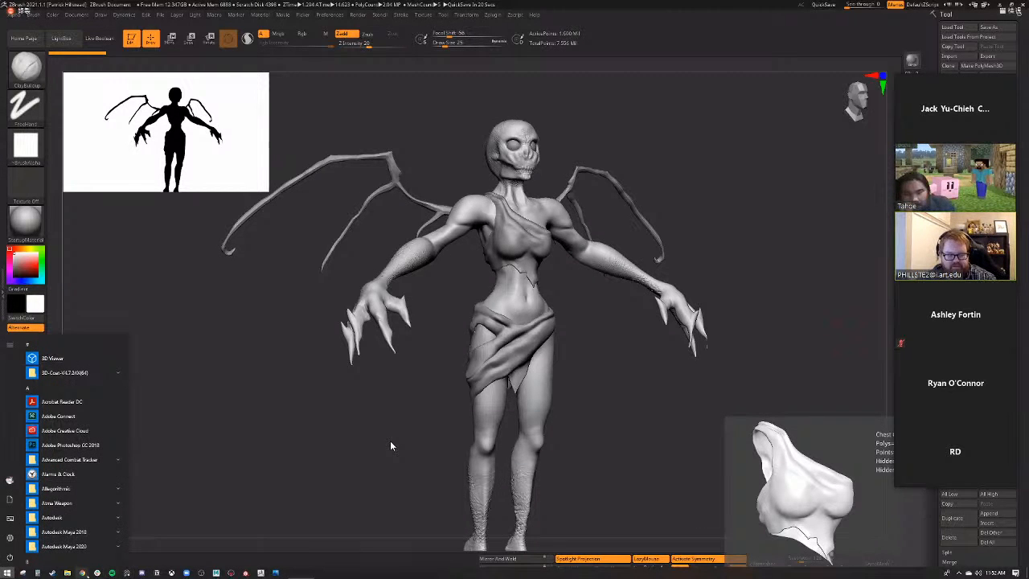
{"action": "mouse_move", "coordinate": [82, 573]}
{"action": "left_click", "coordinate": [199, 540]}
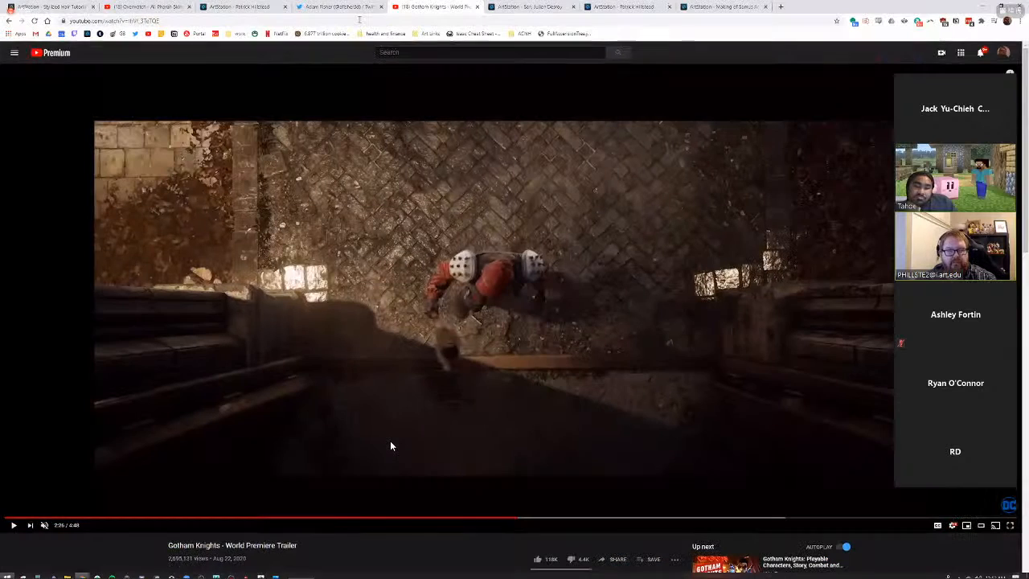
{"action": "type", "text": "tor"}
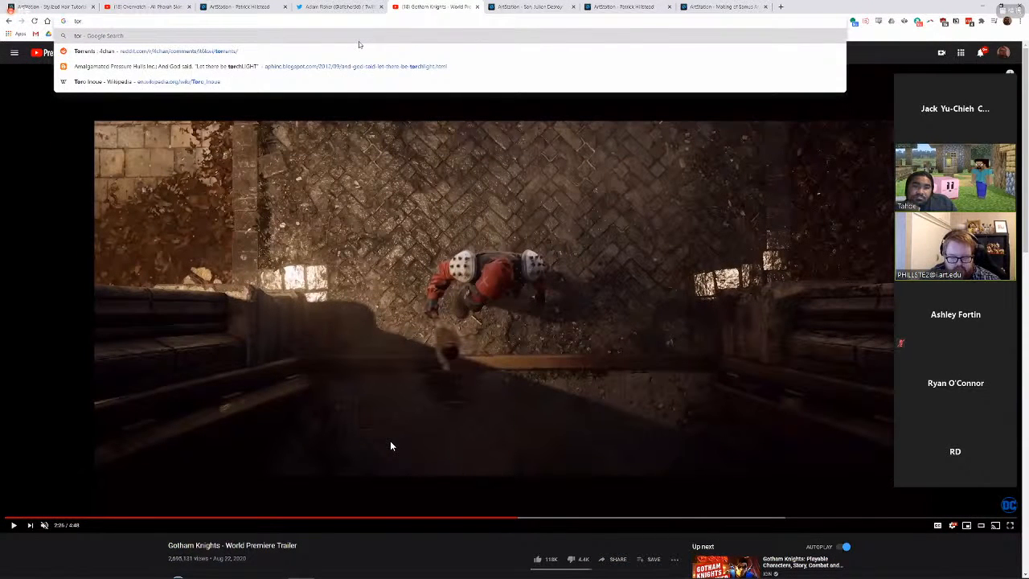
{"action": "type", "text": "chlight 2 ban"}
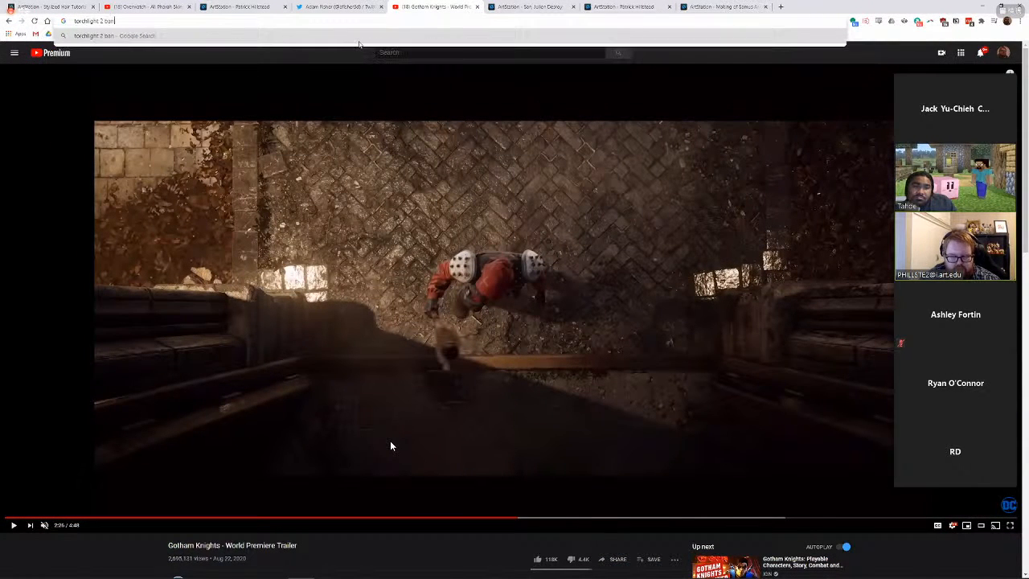
{"action": "type", "text": "shee"}
{"action": "key", "text": "Return"}
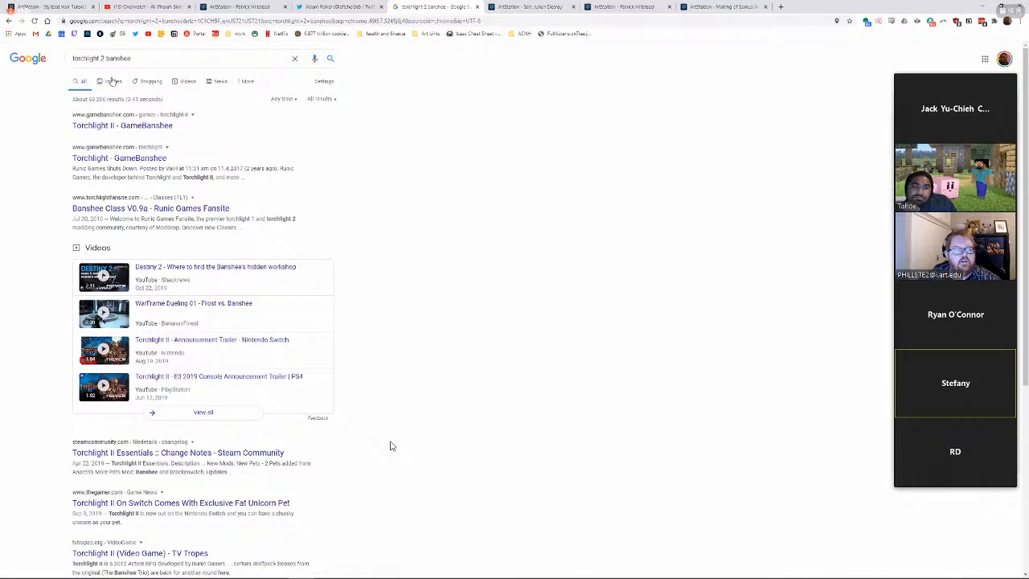
Search Google Images for "torchlight 2 banshee concept art".
{"action": "left_click", "coordinate": [112, 81]}
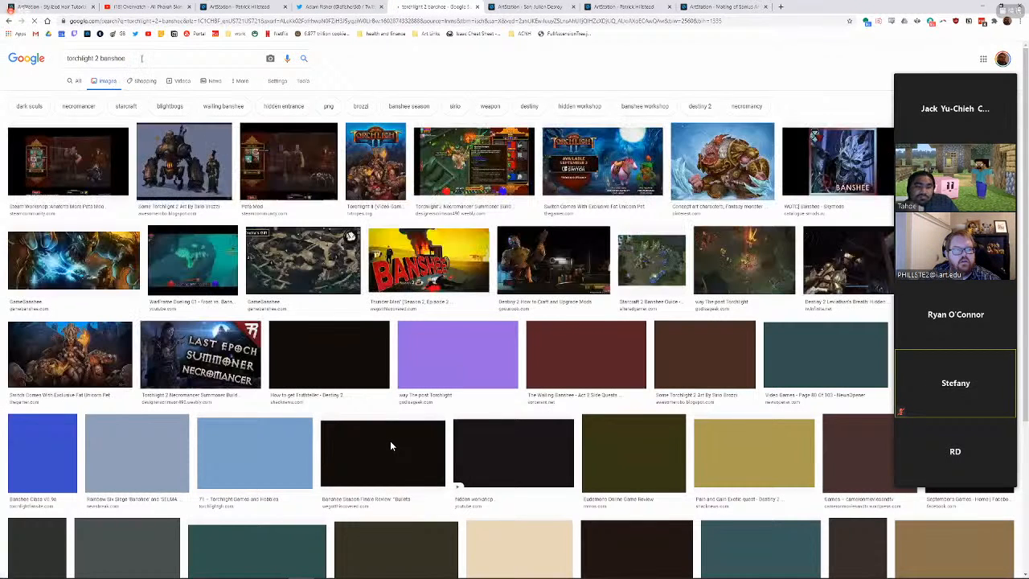
{"action": "left_click", "coordinate": [144, 57]}
{"action": "type", "text": "c"}
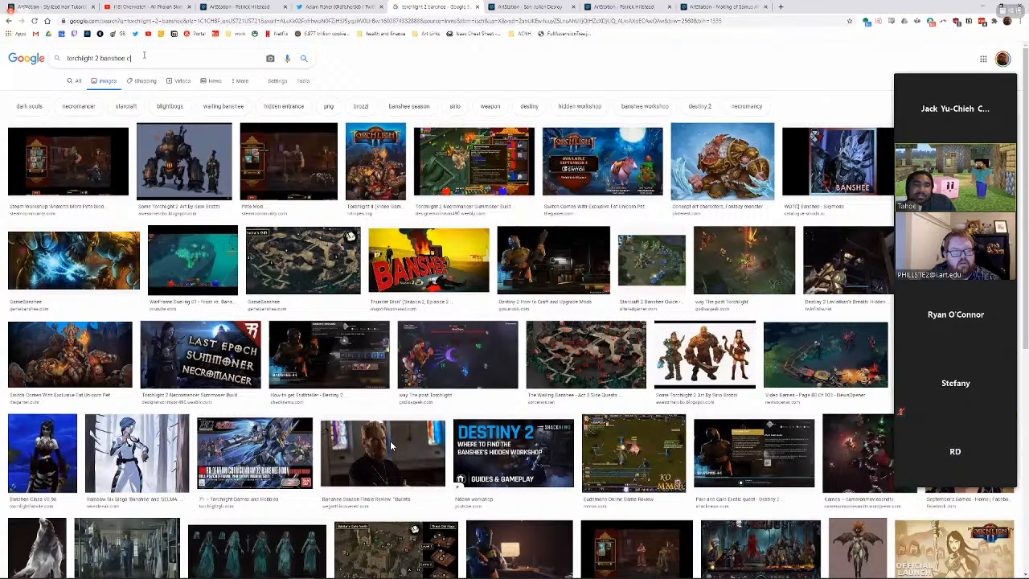
{"action": "type", "text": "on"}
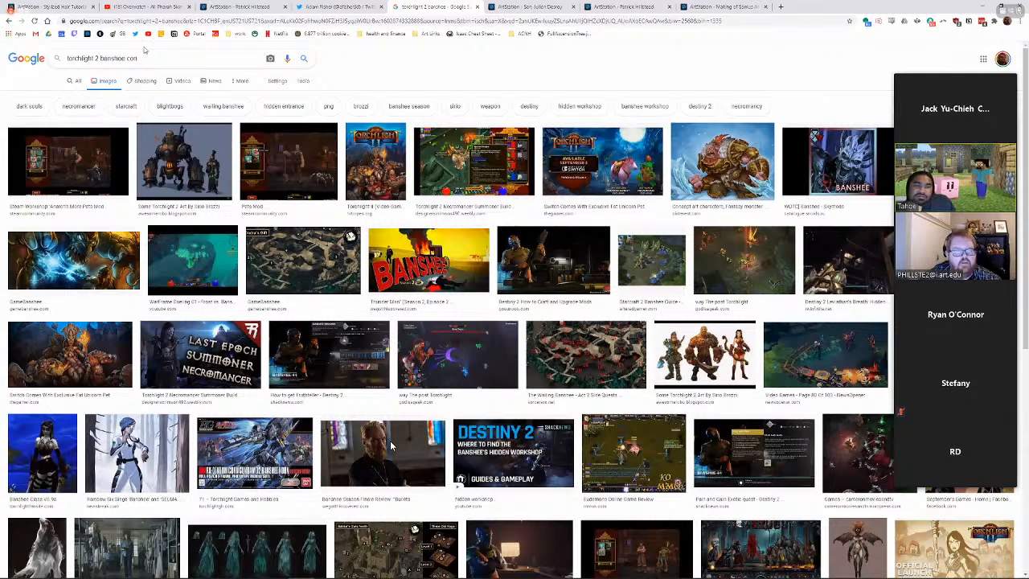
{"action": "type", "text": "cept art"}
{"action": "key", "text": "Return"}
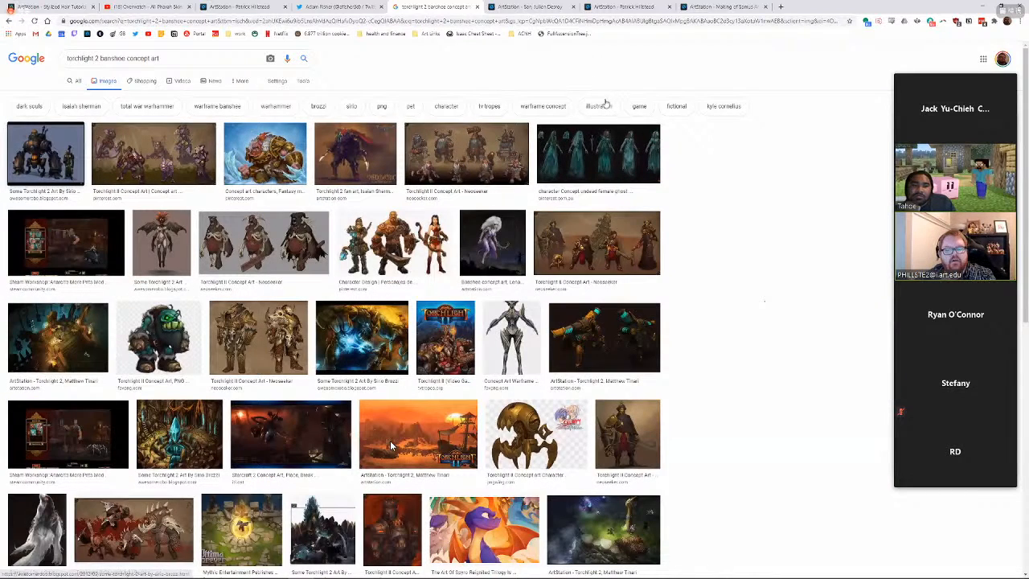
Preview the undead female ghost concept sheet and look through the remaining image results for a matching banshee.
{"action": "left_click", "coordinate": [595, 153]}
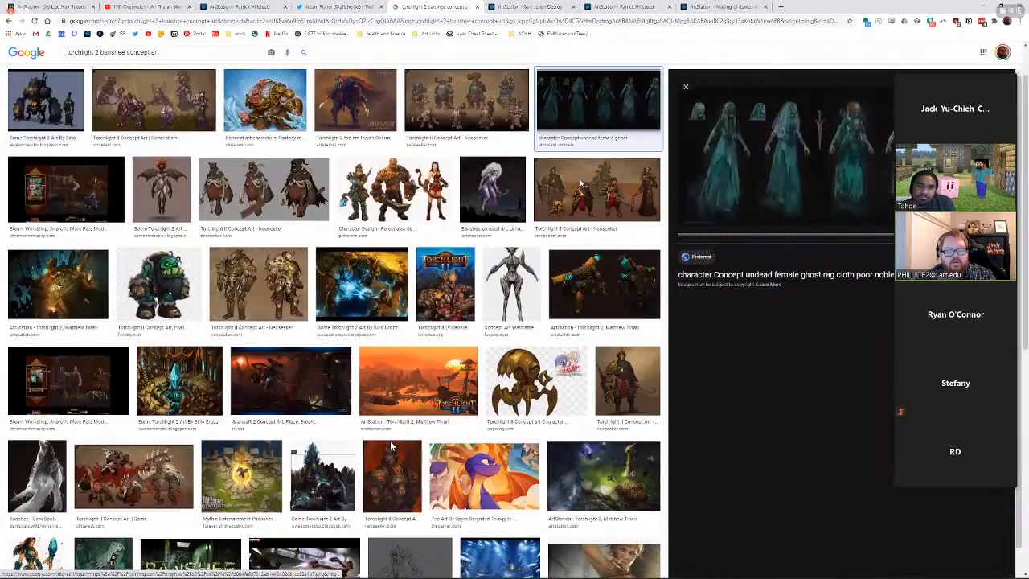
{"action": "scroll", "coordinate": [392, 446], "scroll_direction": "down", "scroll_amount": 2}
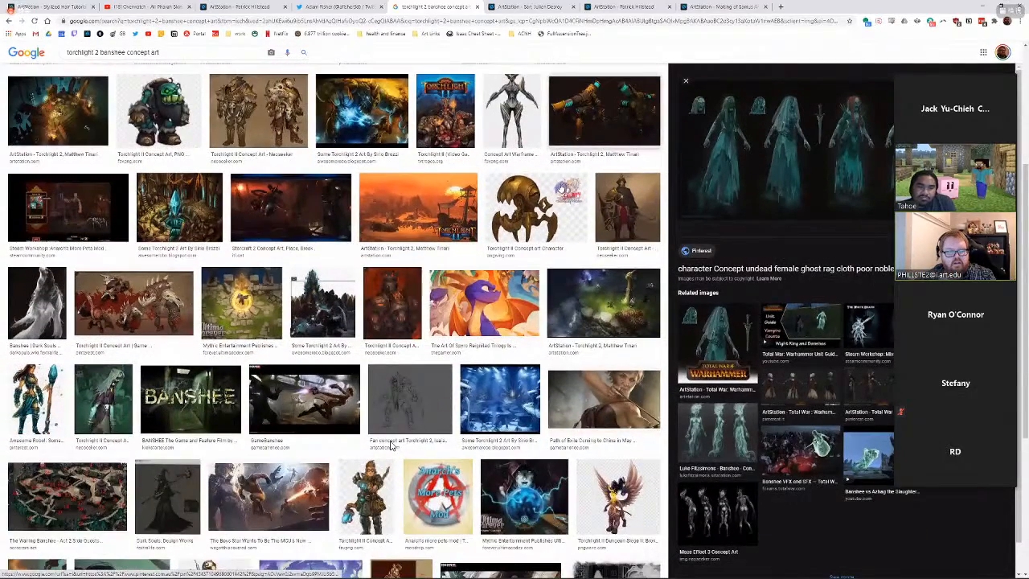
{"action": "scroll", "coordinate": [391, 446], "scroll_direction": "down", "scroll_amount": 1}
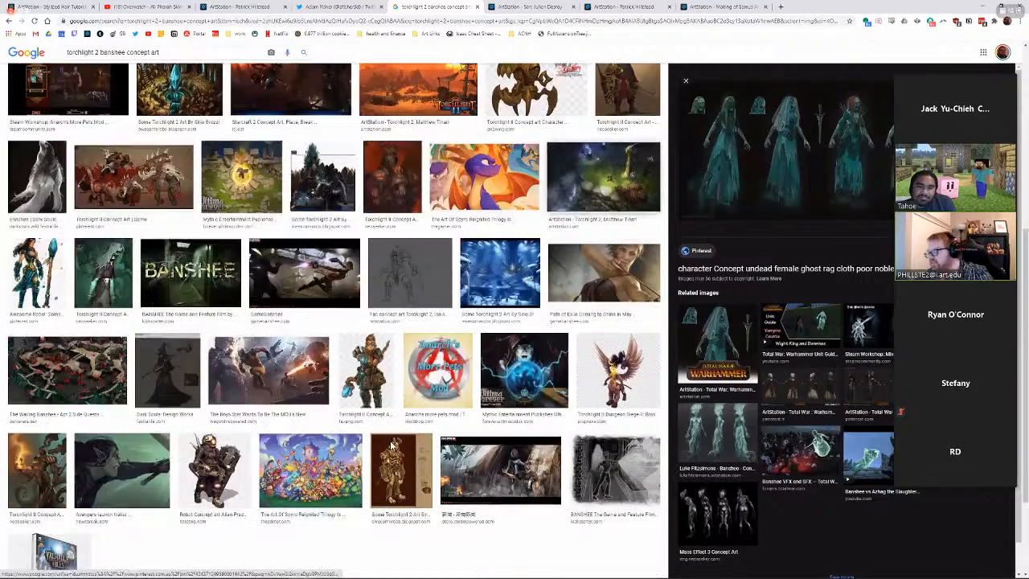
{"action": "scroll", "coordinate": [391, 446], "scroll_direction": "down", "scroll_amount": 1}
{"action": "scroll", "coordinate": [392, 446], "scroll_direction": "down", "scroll_amount": 2}
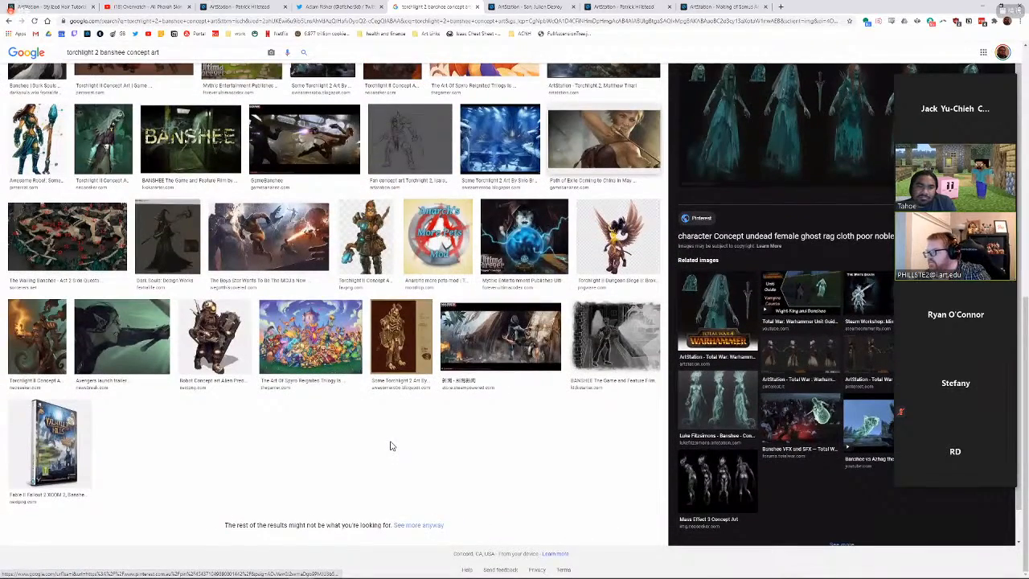
{"action": "key", "text": "Home"}
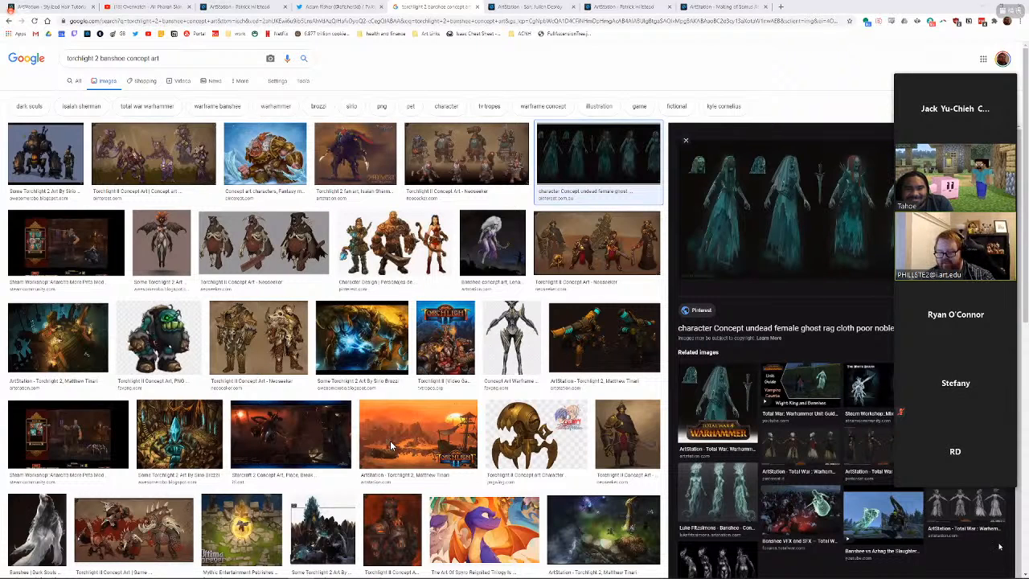
Switch to the demo reel in VLC, pause on the Jacket character's wireframe, resume playback and replay that section from the wireframe.
{"action": "left_click", "coordinate": [369, 69]}
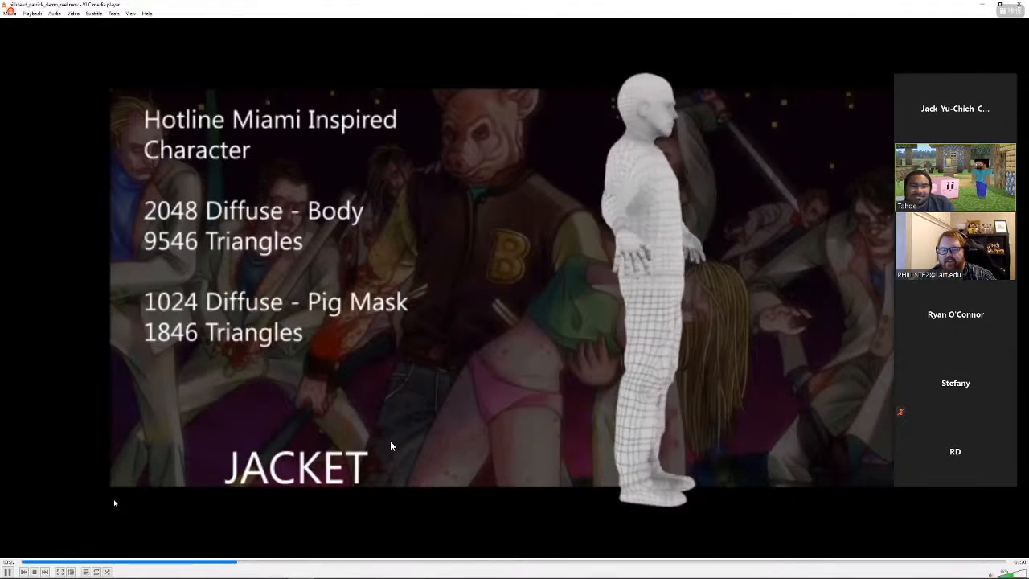
{"action": "key", "text": "space"}
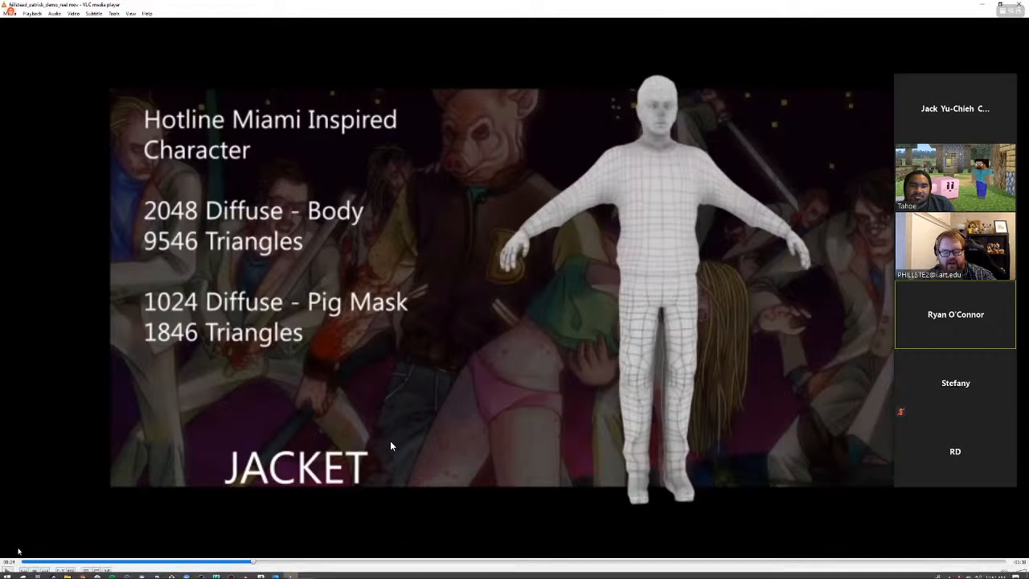
{"action": "left_click", "coordinate": [7, 572]}
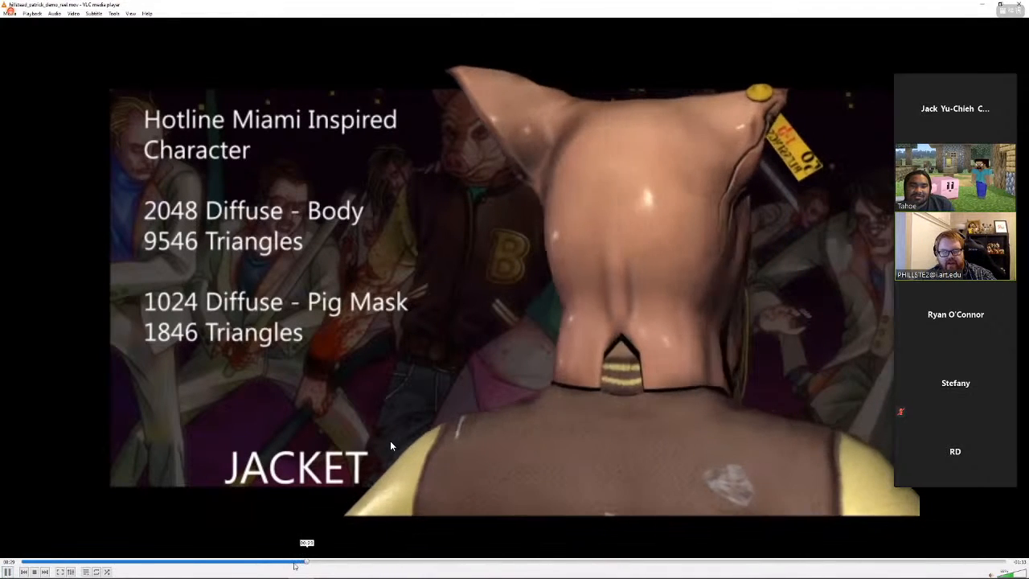
{"action": "left_click", "coordinate": [256, 562]}
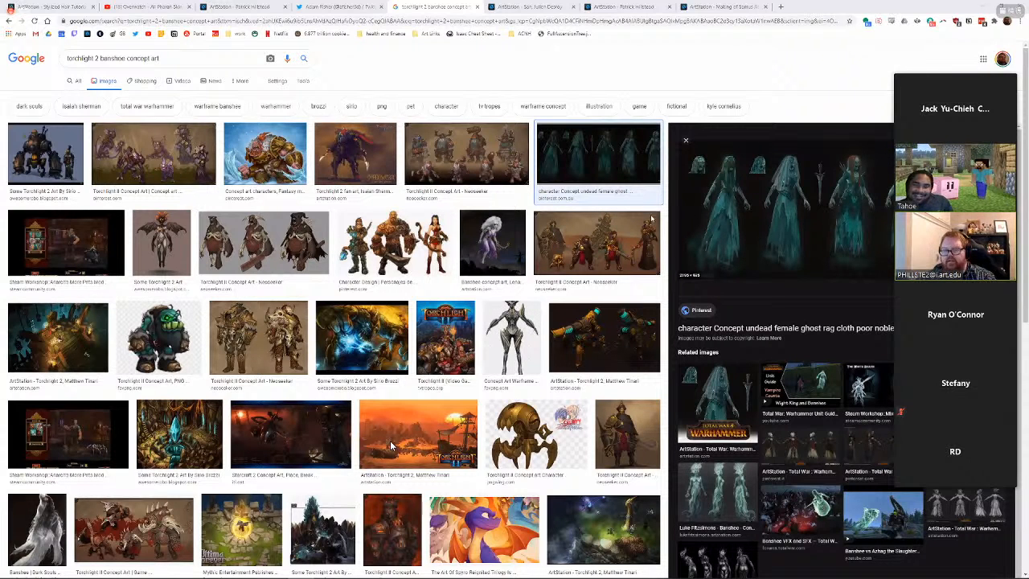
Switch back to ZBrush and examine the long-nosed, pointed-eared character in hexagon-plated armor from a three-quarter view.
{"action": "key", "text": "alt+Tab"}
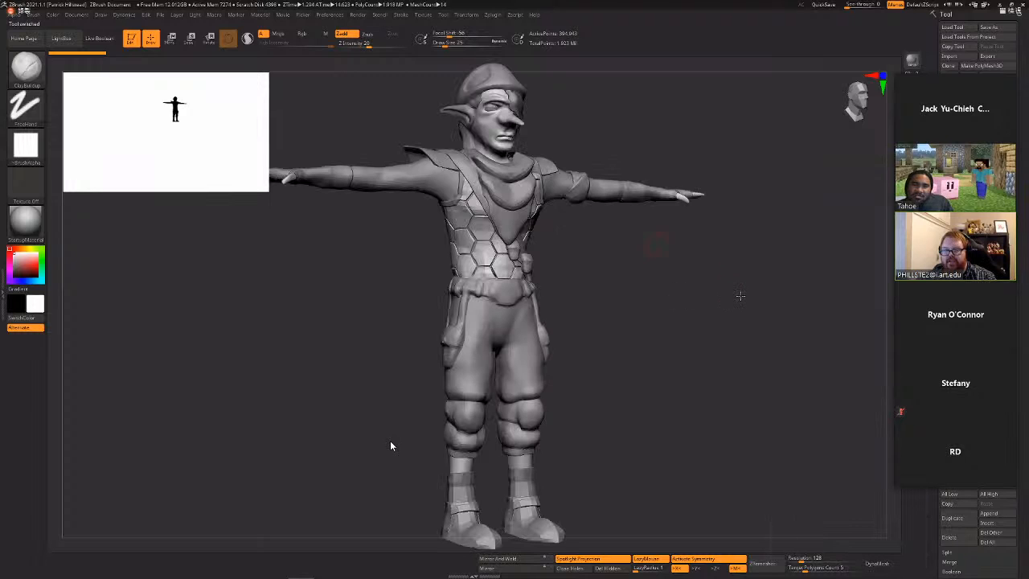
{"action": "left_click_drag", "start_coordinate": [741, 296], "coordinate": [712, 243]}
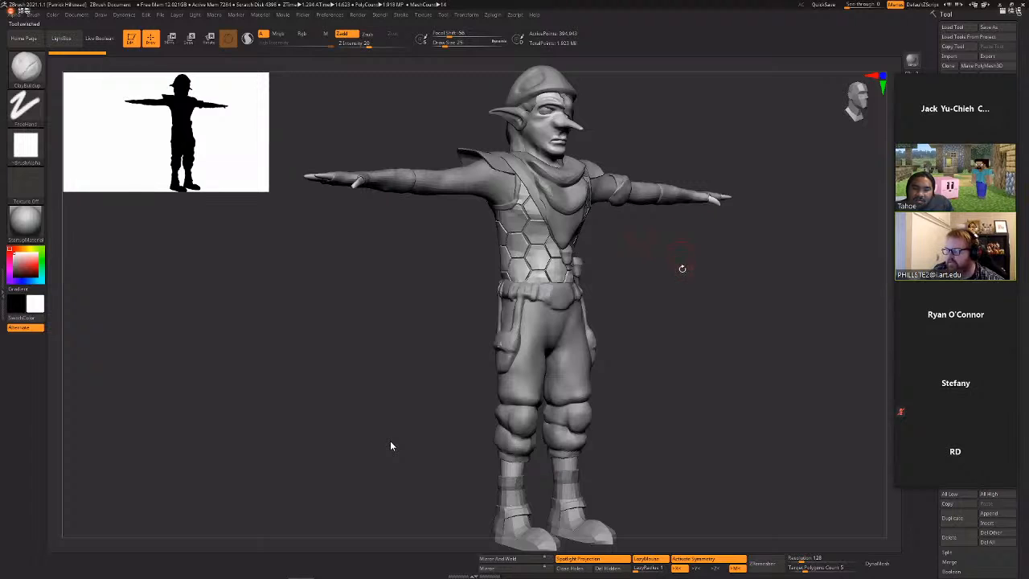
{"action": "mouse_move", "coordinate": [718, 301]}
{"action": "left_mouse_down"}
{"action": "mouse_move", "coordinate": [706, 312]}
{"action": "mouse_move", "coordinate": [661, 311]}
{"action": "left_mouse_up"}
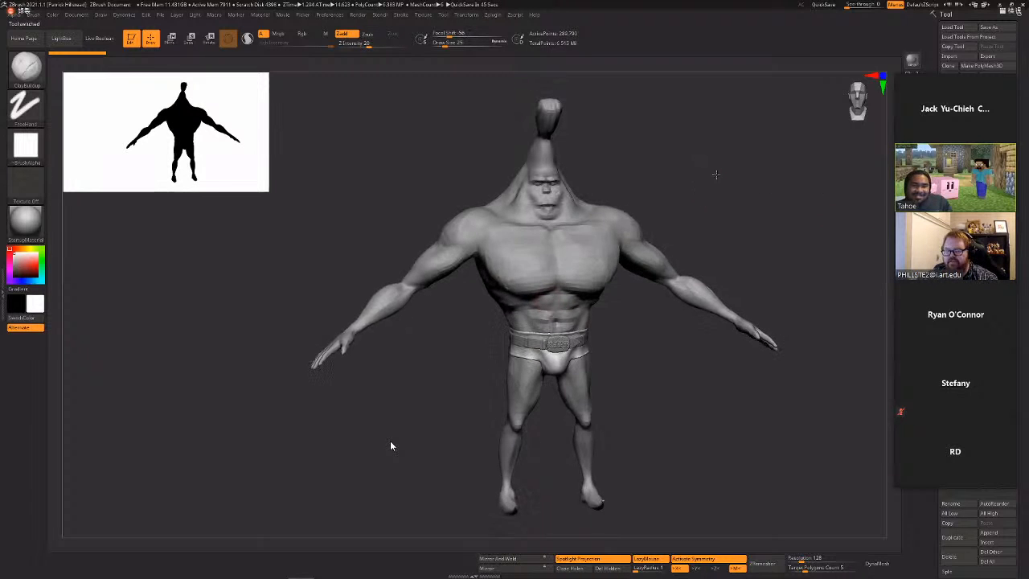
Select the banana man's briefs and belt buckle subtools and examine the RIPE buckle up close.
{"action": "mouse_move", "coordinate": [730, 244]}
{"action": "left_mouse_down", "text": "alt"}
{"action": "mouse_move", "coordinate": [740, 329]}
{"action": "mouse_move", "coordinate": [636, 271]}
{"action": "mouse_move", "coordinate": [696, 343]}
{"action": "mouse_move", "coordinate": [696, 331]}
{"action": "left_mouse_up", "text": "alt"}
{"action": "left_click", "coordinate": [514, 453], "text": "alt"}
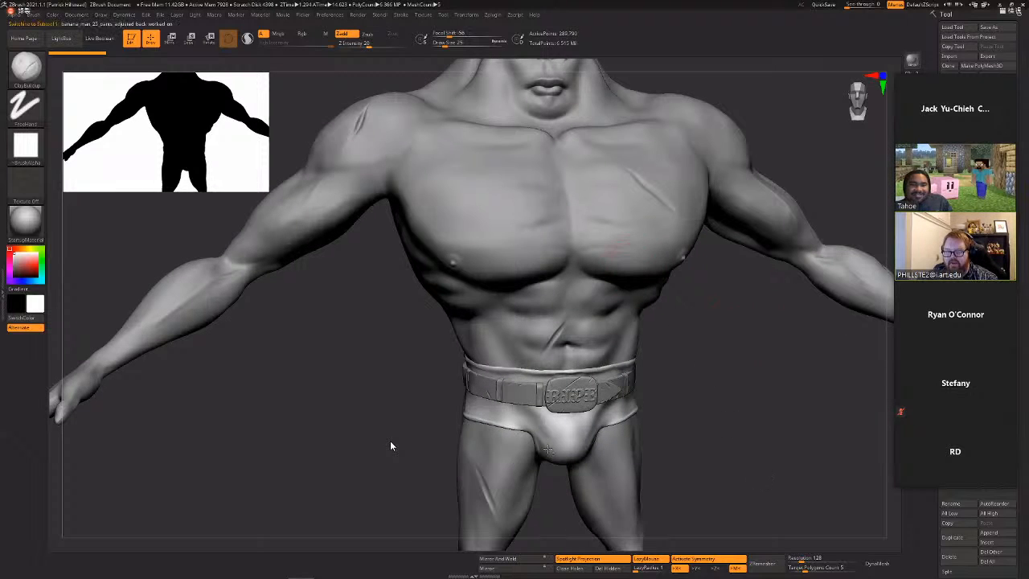
{"action": "left_click_drag", "start_coordinate": [743, 309], "coordinate": [713, 336]}
{"action": "left_click_drag", "start_coordinate": [661, 382], "coordinate": [675, 405], "text": "alt"}
{"action": "left_click", "coordinate": [540, 420], "text": "alt"}
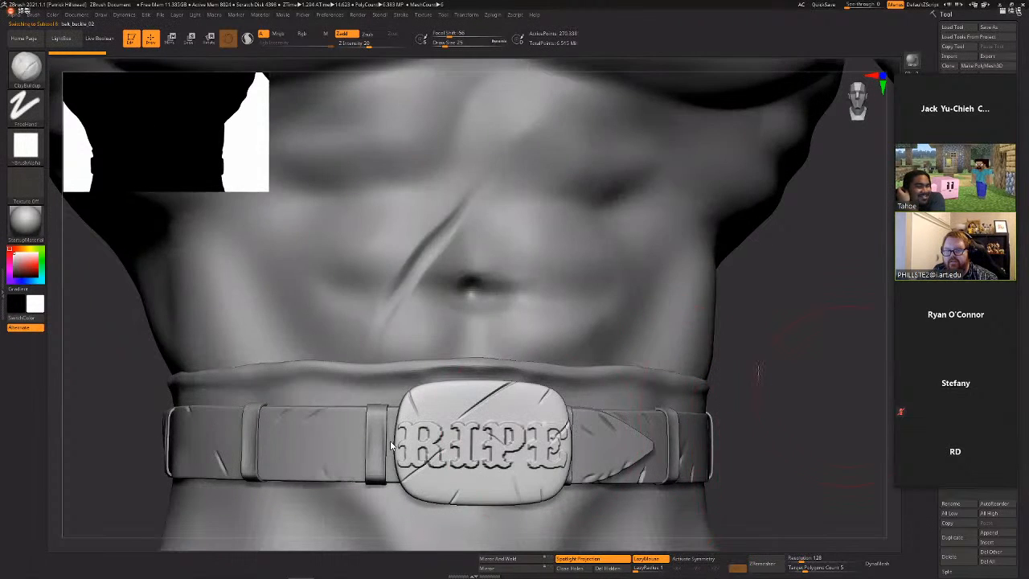
View the whole banana man figure from the side, the front and a three-quarter angle.
{"action": "mouse_move", "coordinate": [738, 424]}
{"action": "left_mouse_down", "text": "alt"}
{"action": "mouse_move", "coordinate": [597, 420]}
{"action": "mouse_move", "coordinate": [635, 416]}
{"action": "mouse_move", "coordinate": [678, 439]}
{"action": "left_mouse_up", "text": "alt"}
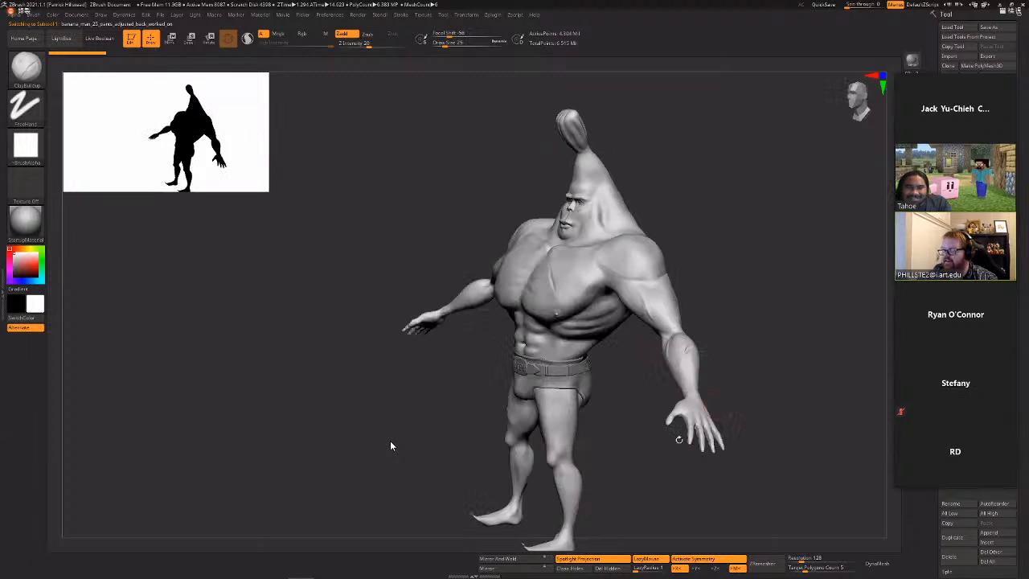
{"action": "left_click_drag", "start_coordinate": [721, 394], "coordinate": [696, 342]}
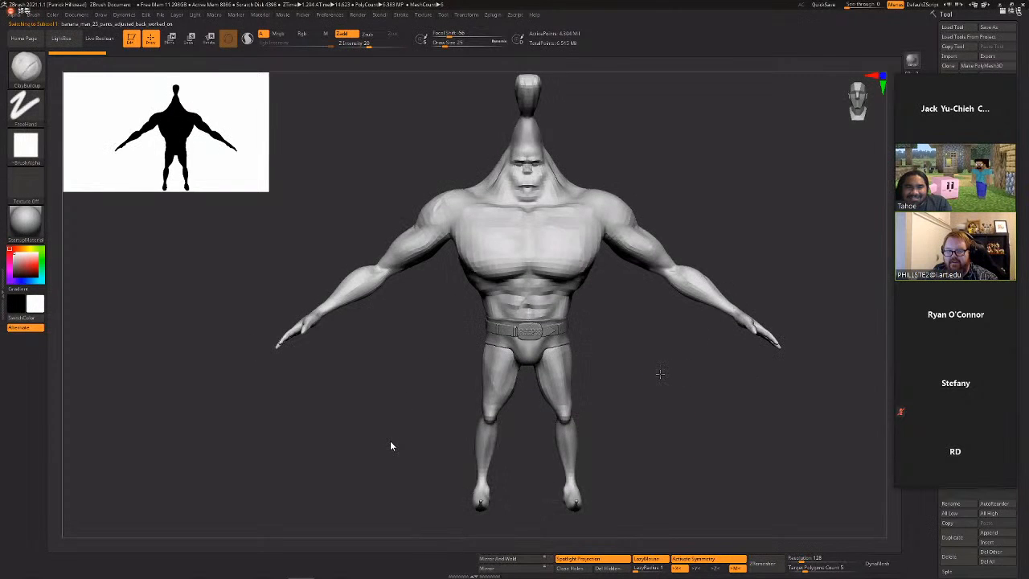
{"action": "left_click_drag", "start_coordinate": [661, 373], "coordinate": [673, 374], "text": "alt"}
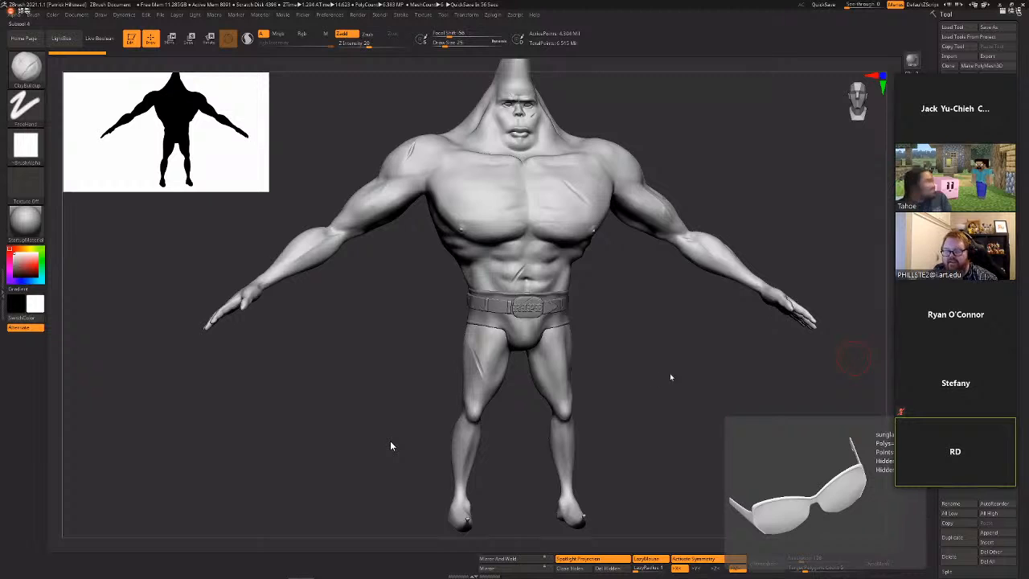
{"action": "left_click_drag", "start_coordinate": [671, 377], "coordinate": [840, 379]}
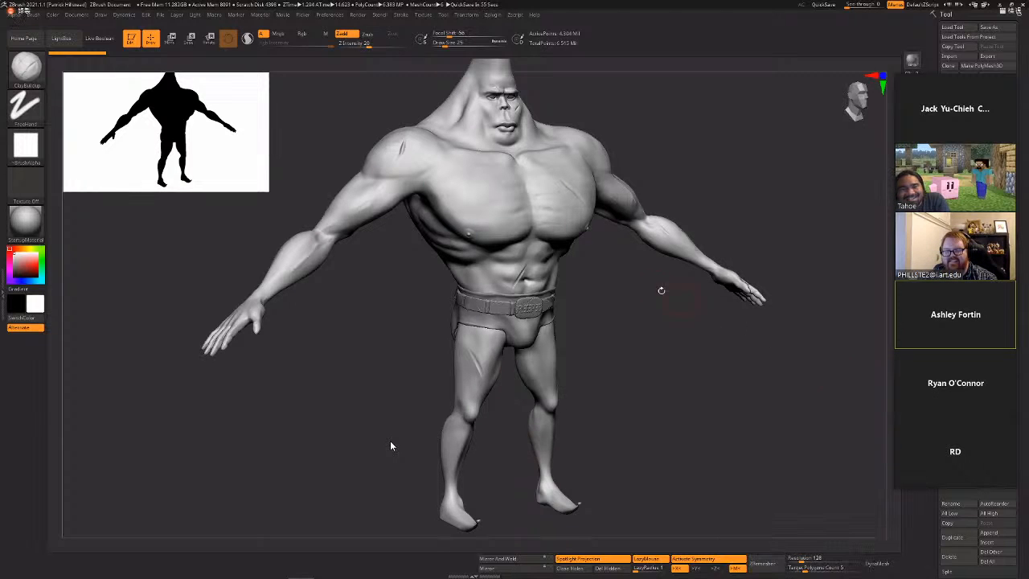
{"action": "mouse_move", "coordinate": [654, 283]}
{"action": "left_mouse_down", "text": "alt"}
{"action": "mouse_move", "coordinate": [619, 384]}
{"action": "mouse_move", "coordinate": [622, 328]}
{"action": "mouse_move", "coordinate": [619, 340]}
{"action": "mouse_move", "coordinate": [590, 335]}
{"action": "mouse_move", "coordinate": [652, 524]}
{"action": "left_mouse_up", "text": "alt"}
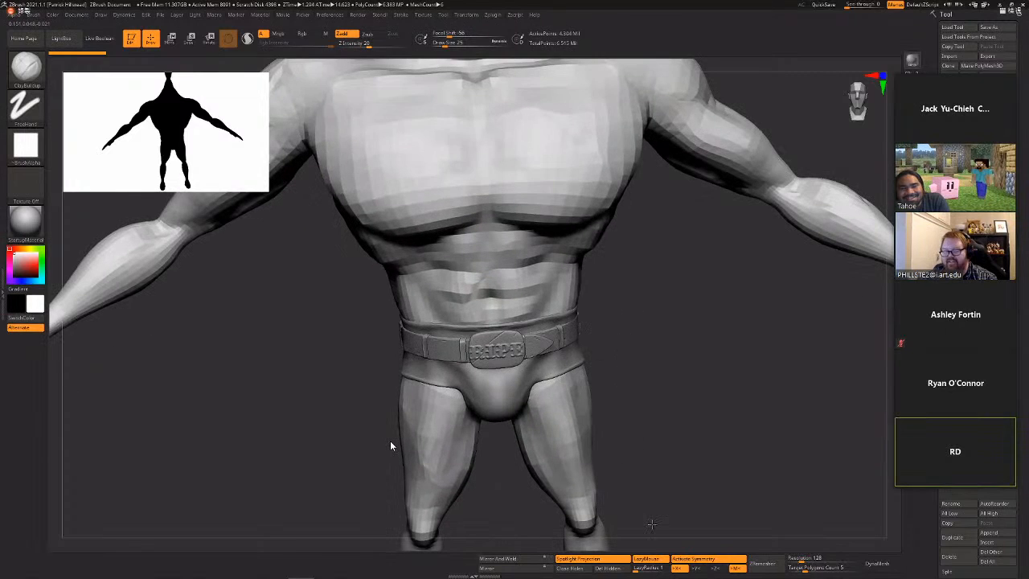
Examine the banana man's face, scarred chest and shorts, and show the sunglasses subtool in front and side views.
{"action": "left_click_drag", "start_coordinate": [662, 483], "coordinate": [668, 481]}
{"action": "left_click_drag", "start_coordinate": [637, 337], "coordinate": [673, 455], "text": "alt"}
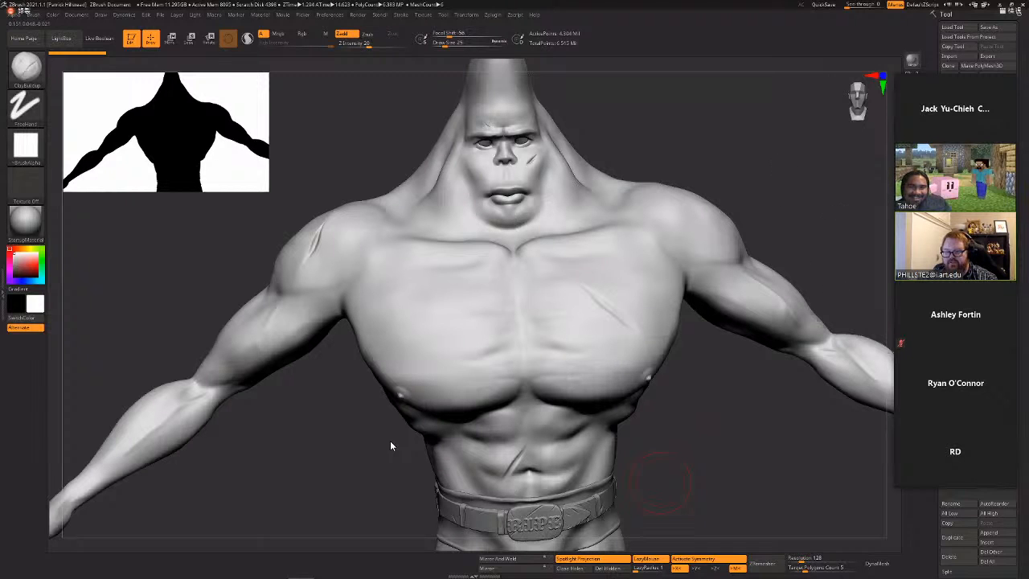
{"action": "left_click_drag", "start_coordinate": [661, 482], "coordinate": [562, 474]}
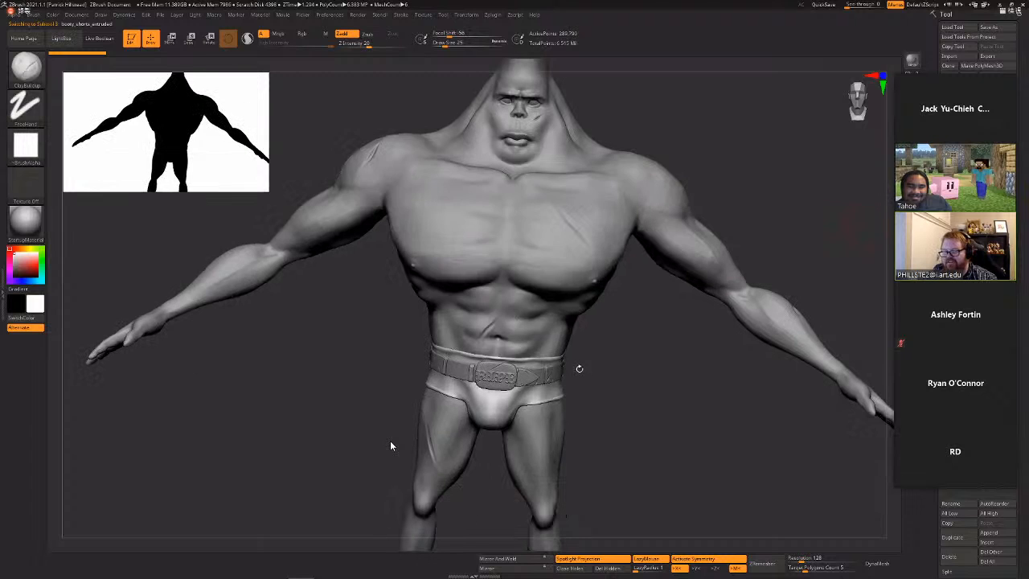
{"action": "left_click_drag", "start_coordinate": [716, 172], "coordinate": [750, 302]}
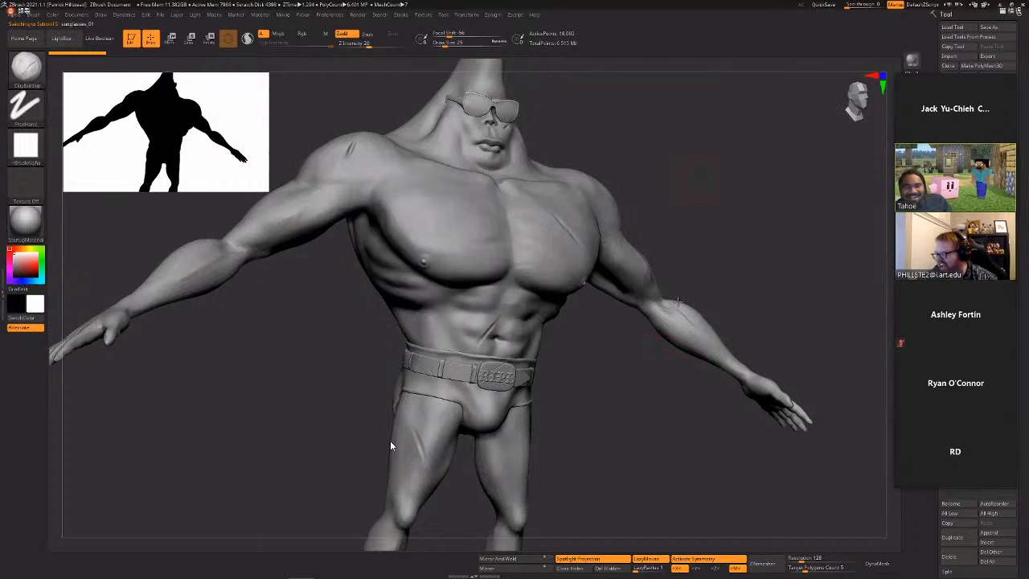
{"action": "left_click_drag", "start_coordinate": [684, 184], "coordinate": [711, 304]}
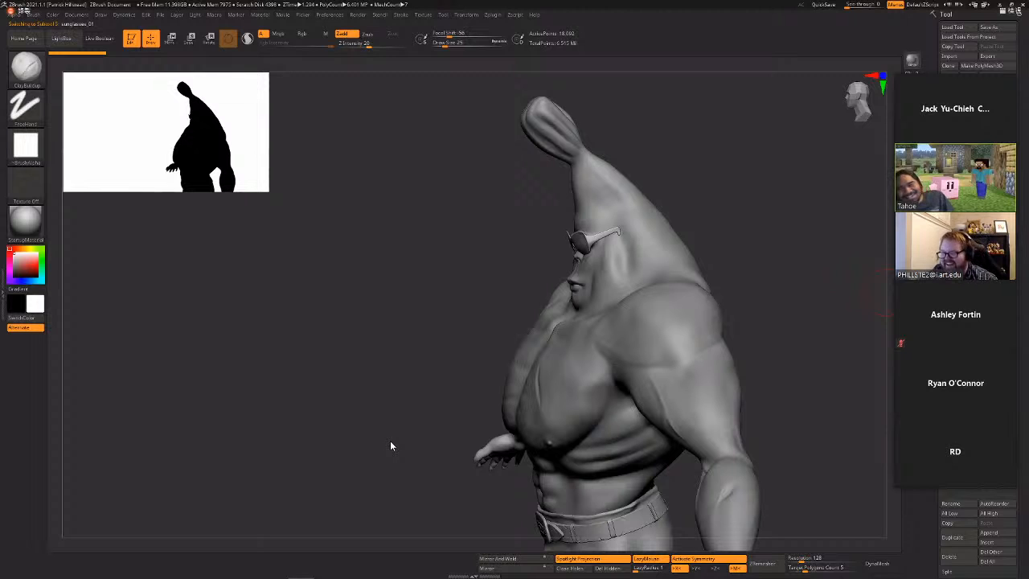
Examine the banana man's belt and buckle from a three-quarter angle and the full figure from the front.
{"action": "key", "text": "Down"}
{"action": "left_click_drag", "start_coordinate": [850, 321], "coordinate": [791, 153]}
{"action": "scroll", "coordinate": [390, 446], "scroll_direction": "up", "scroll_amount": 3}
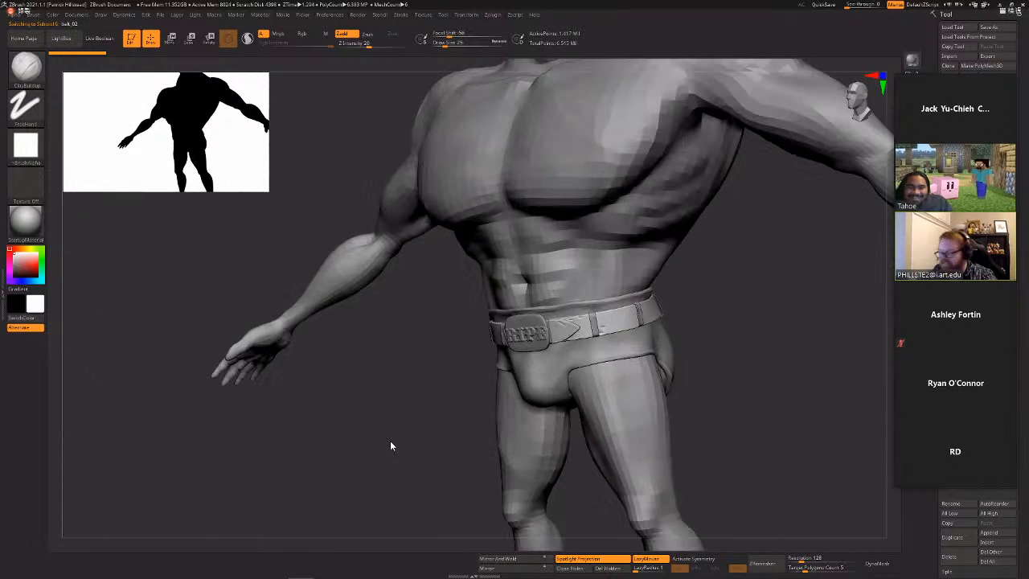
{"action": "key", "text": "Down"}
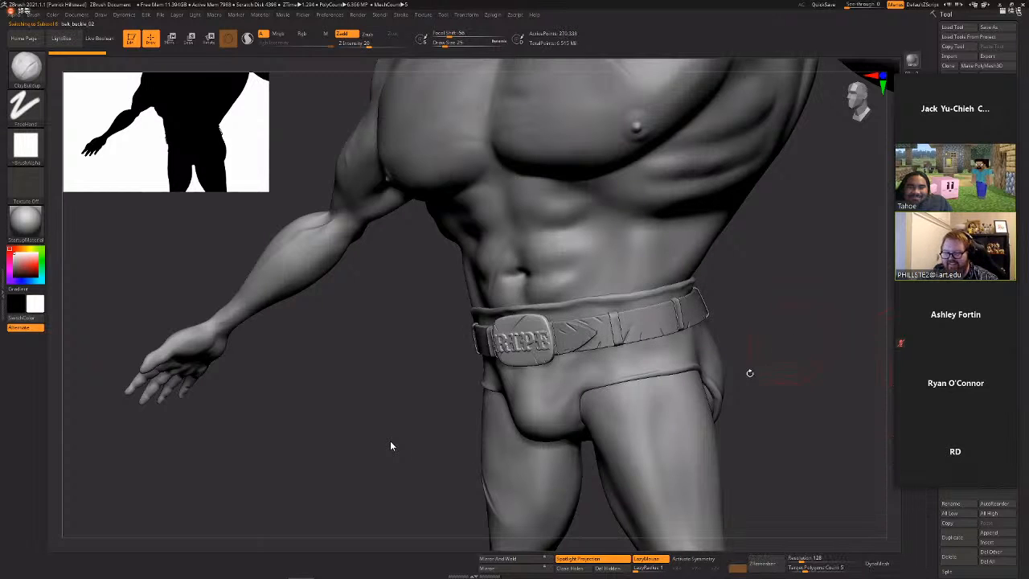
{"action": "left_click_drag", "start_coordinate": [748, 372], "coordinate": [683, 328]}
{"action": "scroll", "coordinate": [389, 445], "scroll_direction": "down", "scroll_amount": 4}
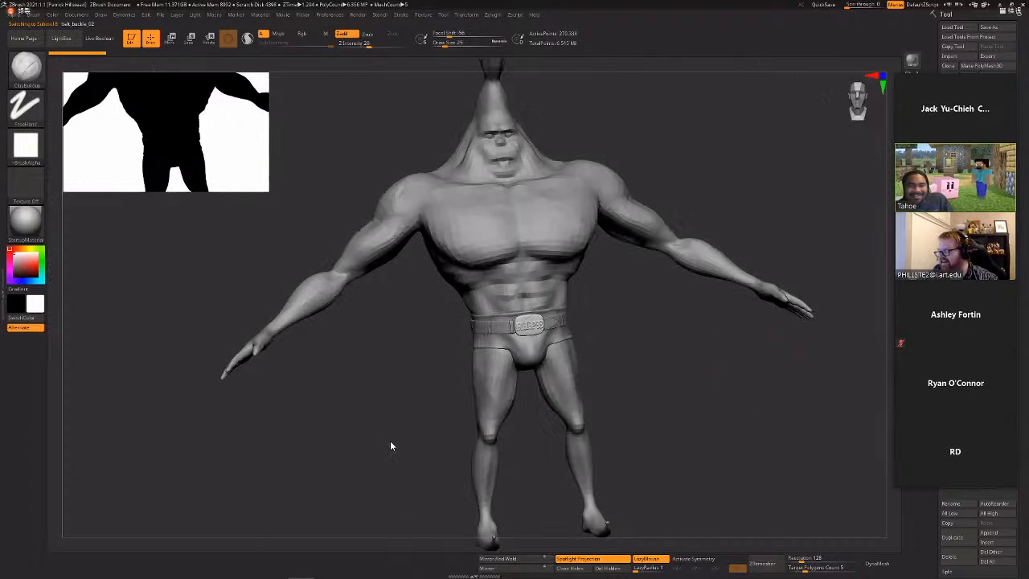
{"action": "key", "text": "Down"}
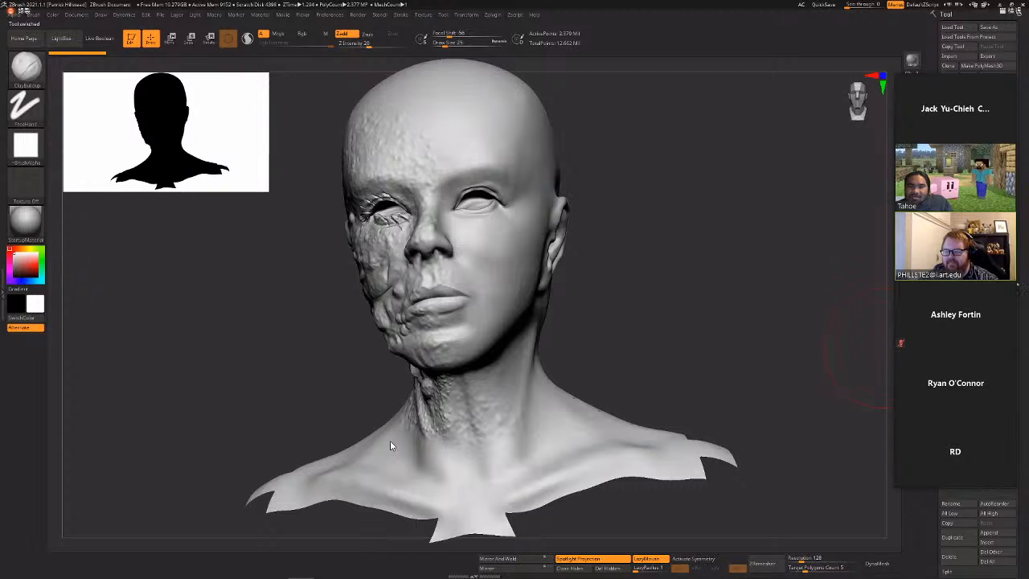
Display the scarred-face character's hair, scarf and clothing subtools and inspect the figure from the face down to the trousers.
{"action": "key", "text": "shift"}
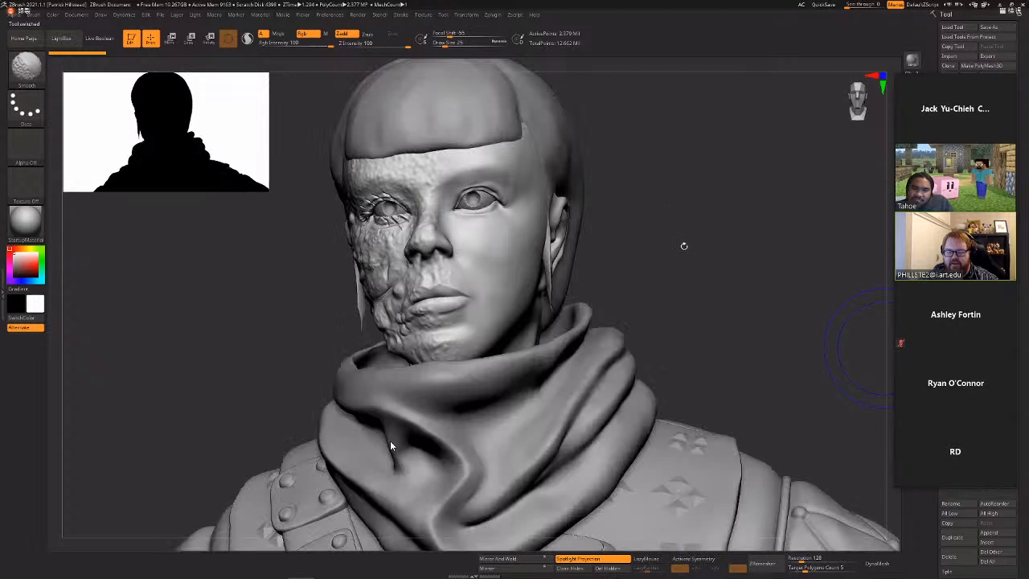
{"action": "left_click_drag", "start_coordinate": [646, 298], "coordinate": [700, 462], "text": "alt"}
{"action": "left_click_drag", "start_coordinate": [707, 240], "coordinate": [774, 79], "text": "alt"}
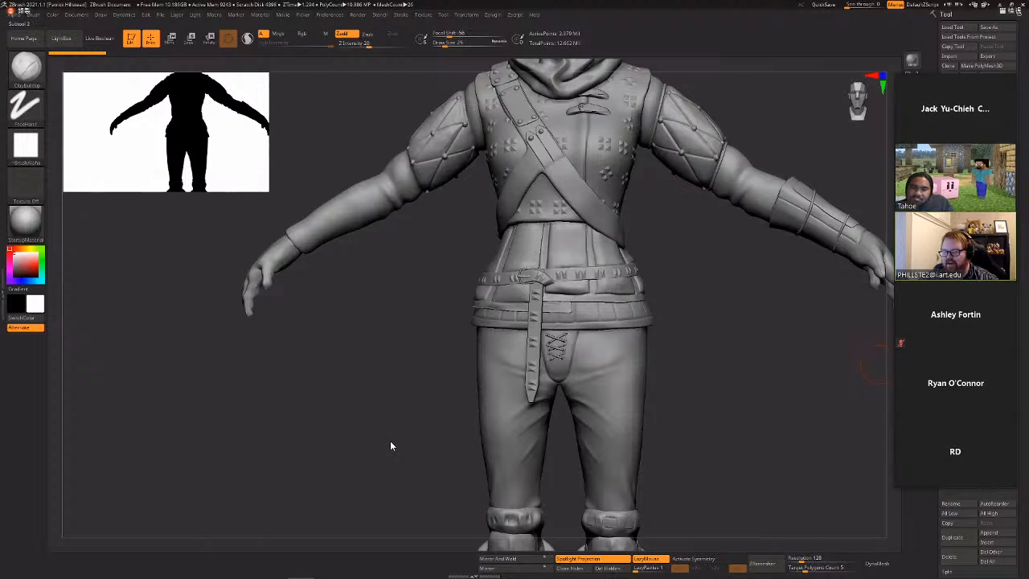
Select the hand and coat subtools of the scarred-face character and view the outfit from the front down to the boots.
{"action": "left_click", "coordinate": [858, 247], "text": "alt"}
{"action": "left_click_drag", "start_coordinate": [764, 357], "coordinate": [656, 434], "text": "alt"}
{"action": "left_click", "coordinate": [775, 368], "text": "alt"}
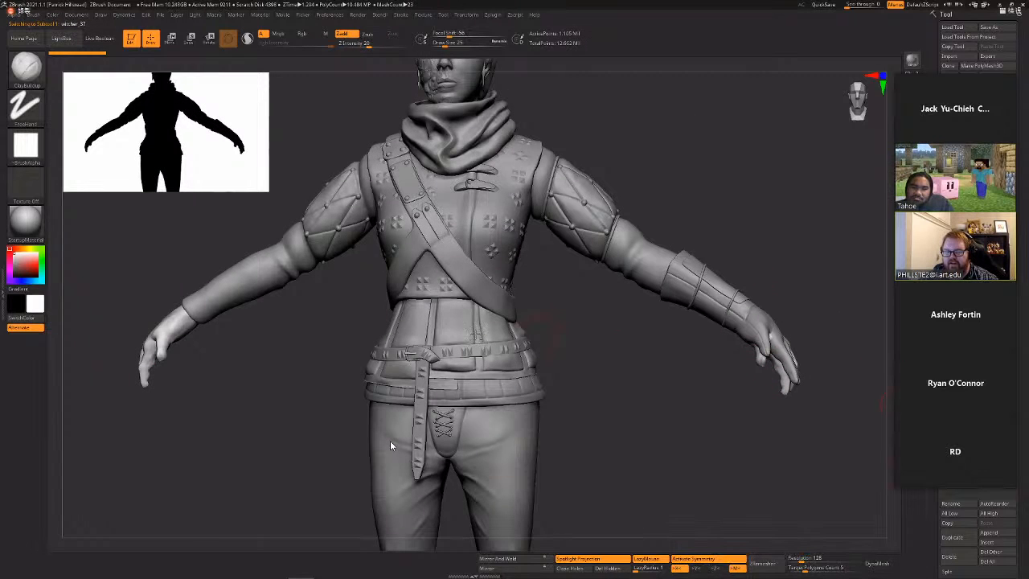
{"action": "left_click", "coordinate": [499, 333], "text": "alt"}
{"action": "left_click_drag", "start_coordinate": [594, 343], "coordinate": [642, 322]}
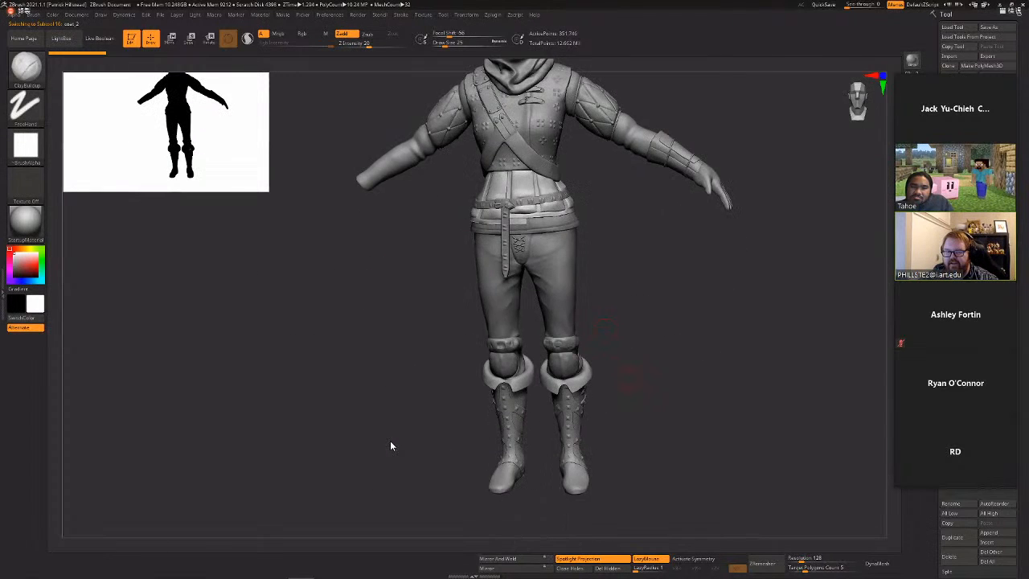
Examine the scarred-face character's scarf, studded vest, shoulder strap and spiked belt up close from the front.
{"action": "left_click_drag", "start_coordinate": [712, 340], "coordinate": [691, 435]}
{"action": "left_click_drag", "start_coordinate": [738, 398], "coordinate": [610, 437]}
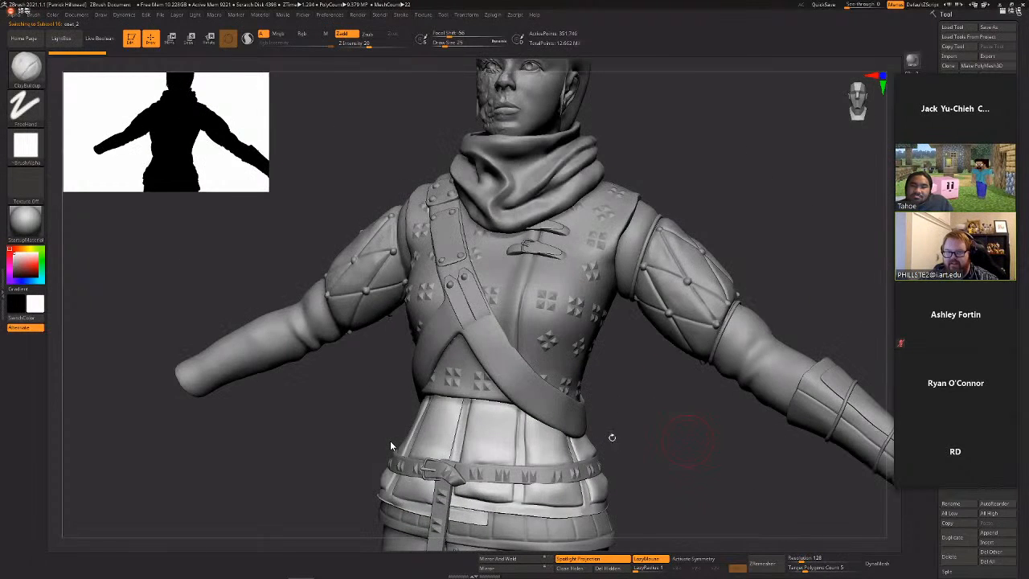
{"action": "left_click_drag", "start_coordinate": [691, 447], "coordinate": [691, 394], "text": "alt"}
Display the pig-masked character and frame the full figure in a front view.
{"action": "left_click_drag", "start_coordinate": [390, 445], "coordinate": [390, 445]}
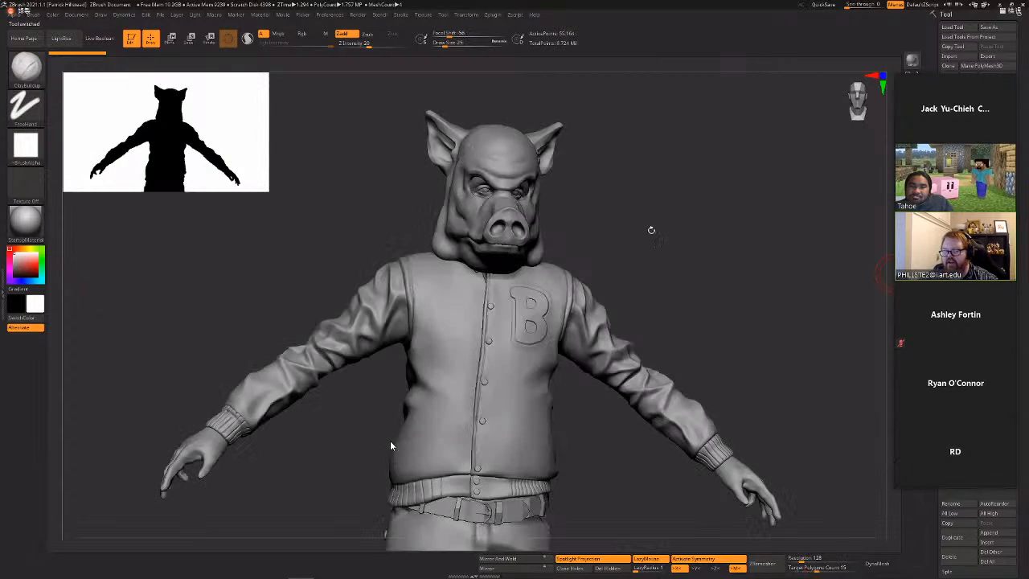
{"action": "key", "text": "f"}
{"action": "mouse_move", "coordinate": [660, 221]}
{"action": "left_mouse_down"}
{"action": "mouse_move", "coordinate": [611, 220]}
{"action": "mouse_move", "coordinate": [643, 220]}
{"action": "left_mouse_up"}
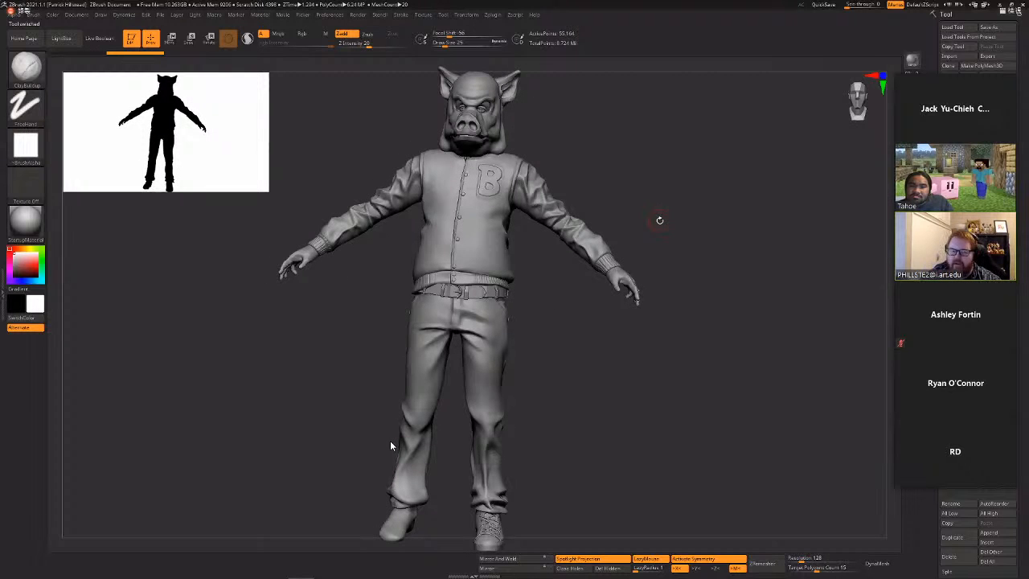
{"action": "left_click_drag", "start_coordinate": [640, 218], "coordinate": [639, 227]}
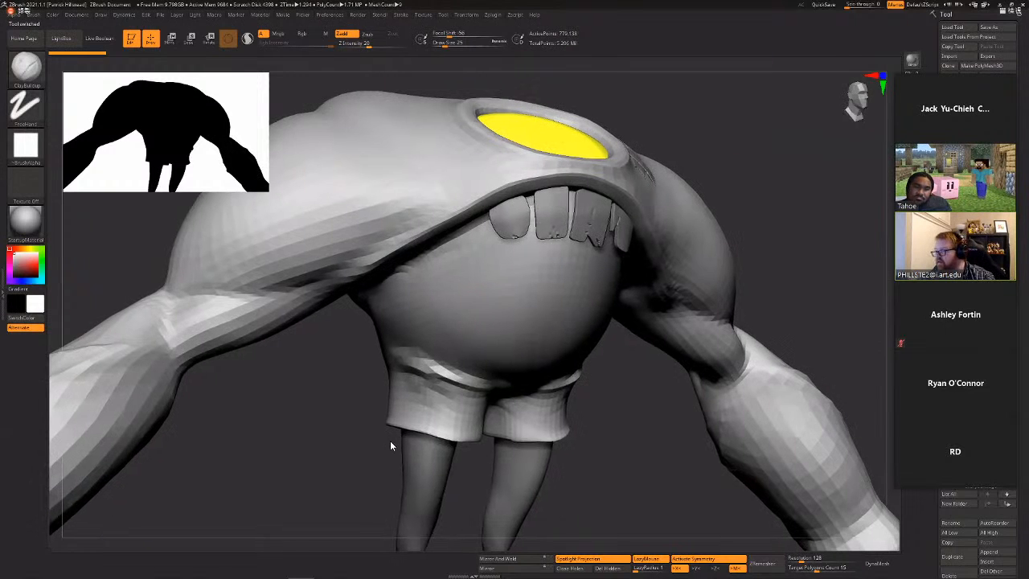
Examine the one-eyed creature's torso, arms, hands and legs from front and three-quarter angles.
{"action": "right_click_drag", "start_coordinate": [657, 316], "coordinate": [658, 241], "text": "ctrl"}
{"action": "right_click_drag", "start_coordinate": [658, 316], "coordinate": [880, 317]}
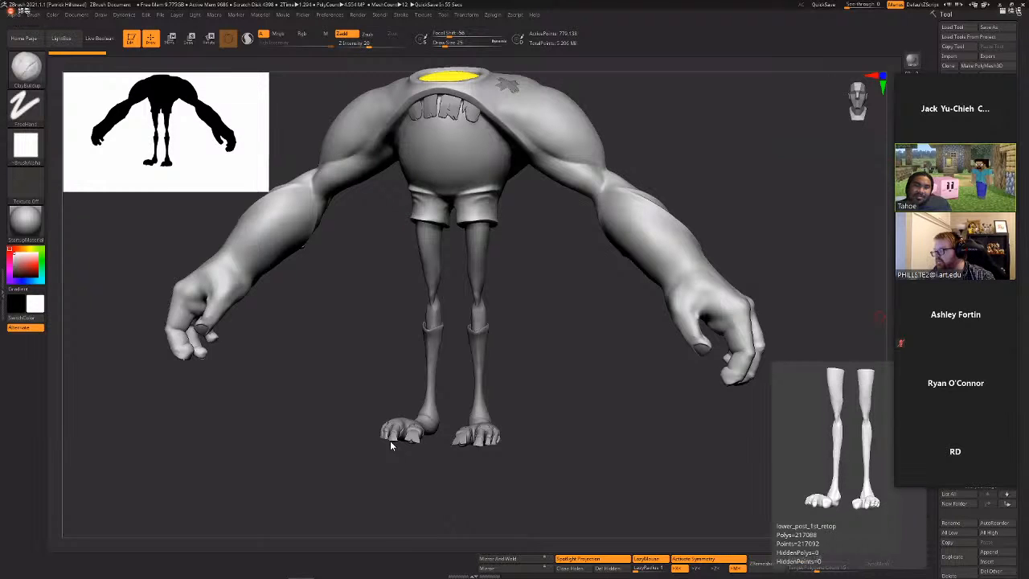
{"action": "right_click_drag", "start_coordinate": [669, 368], "coordinate": [602, 424]}
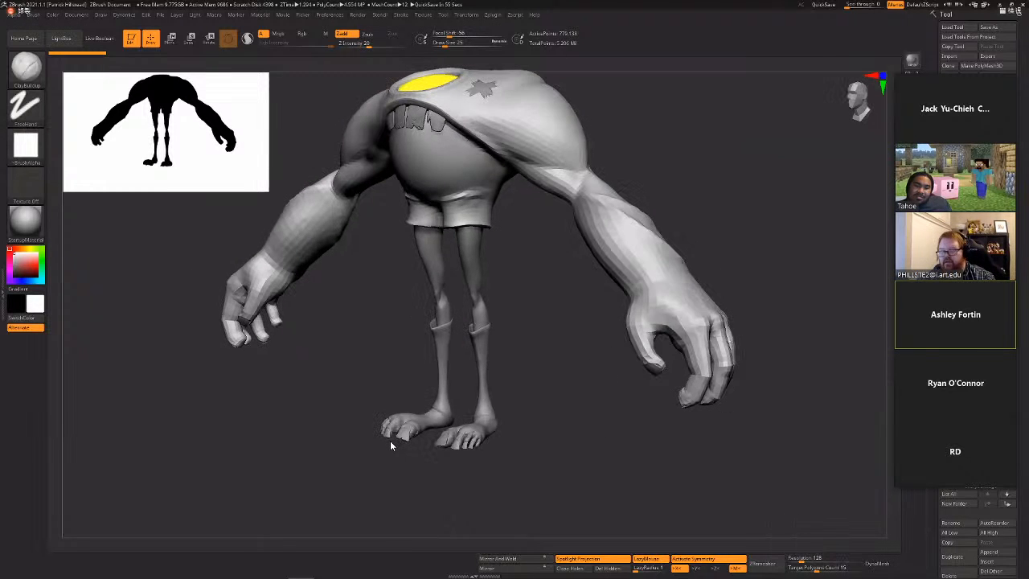
{"action": "right_click_drag", "start_coordinate": [730, 399], "coordinate": [742, 495], "text": "alt"}
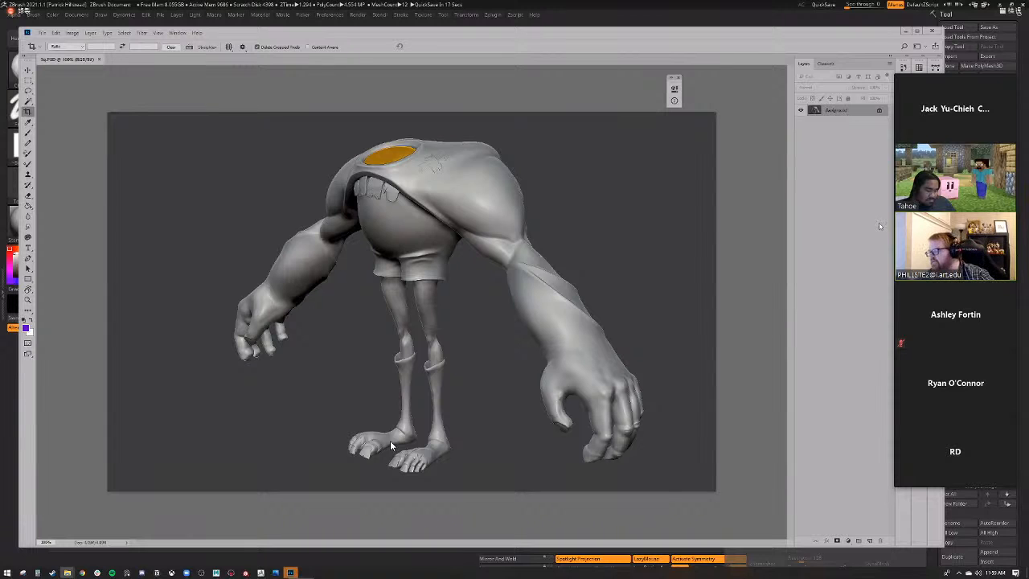
Switch to the browser and view the finished one-eyed creature renders and wireframes in the ArtStation portfolio.
{"action": "key", "text": "alt+Tab"}
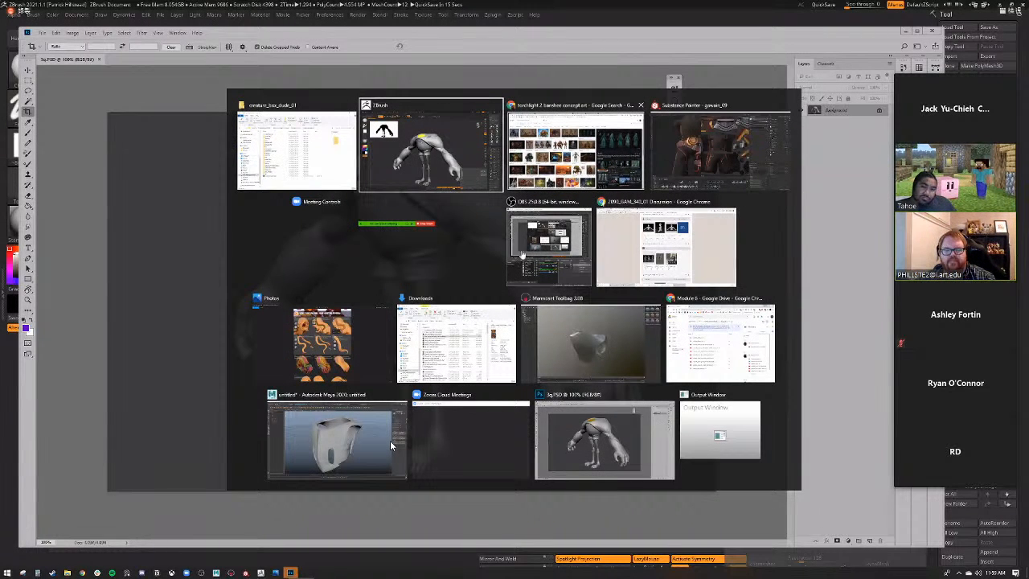
{"action": "key", "text": "alt+Tab"}
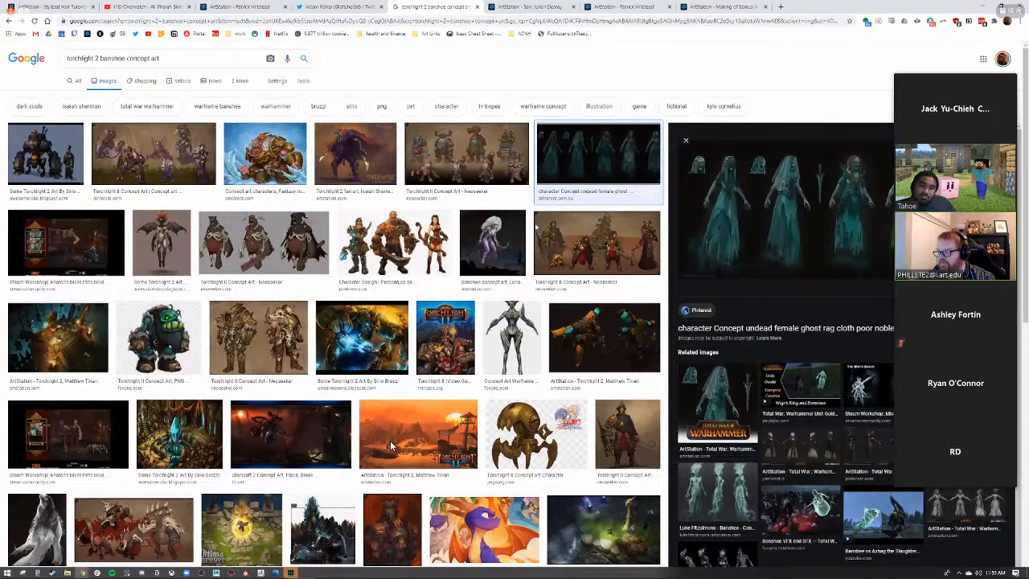
{"action": "left_click", "coordinate": [245, 6]}
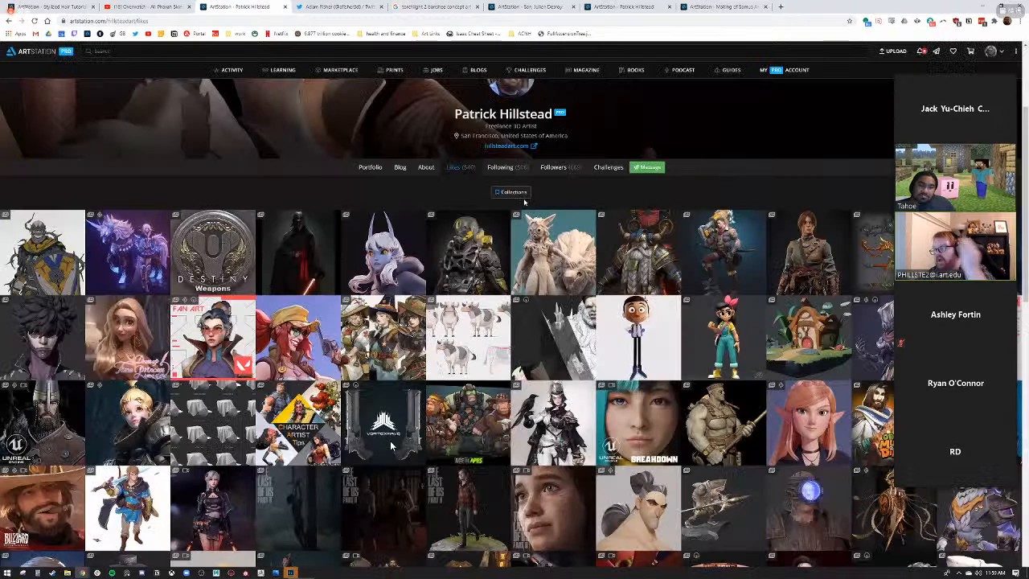
{"action": "key", "text": "alt+Left"}
{"action": "scroll", "coordinate": [524, 202], "scroll_direction": "up", "scroll_amount": 6}
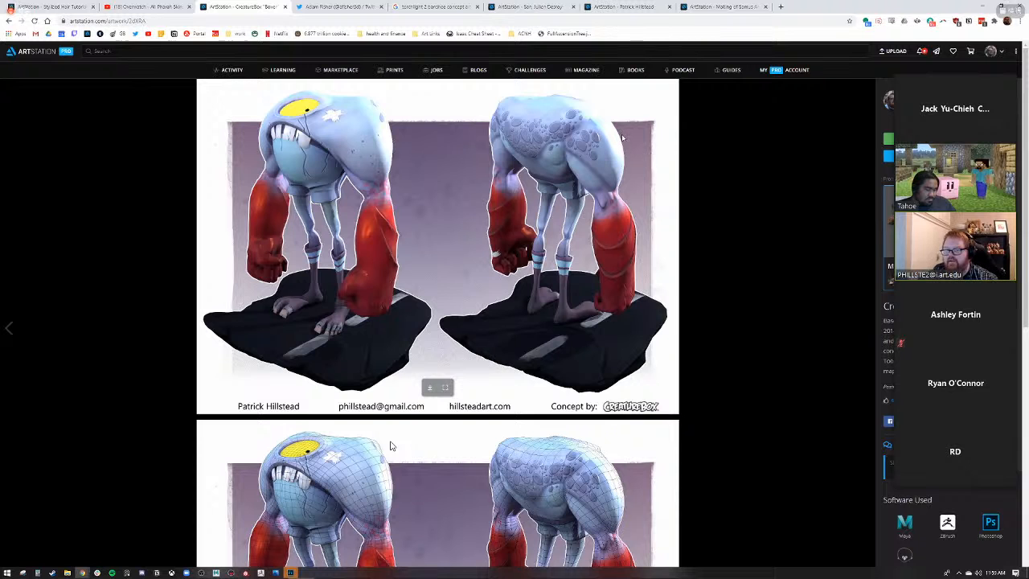
Return to ZBrush and view the one-eyed creature from the front and from a three-quarter side angle.
{"action": "key", "text": "alt+Tab"}
{"action": "key", "text": "alt+Tab"}
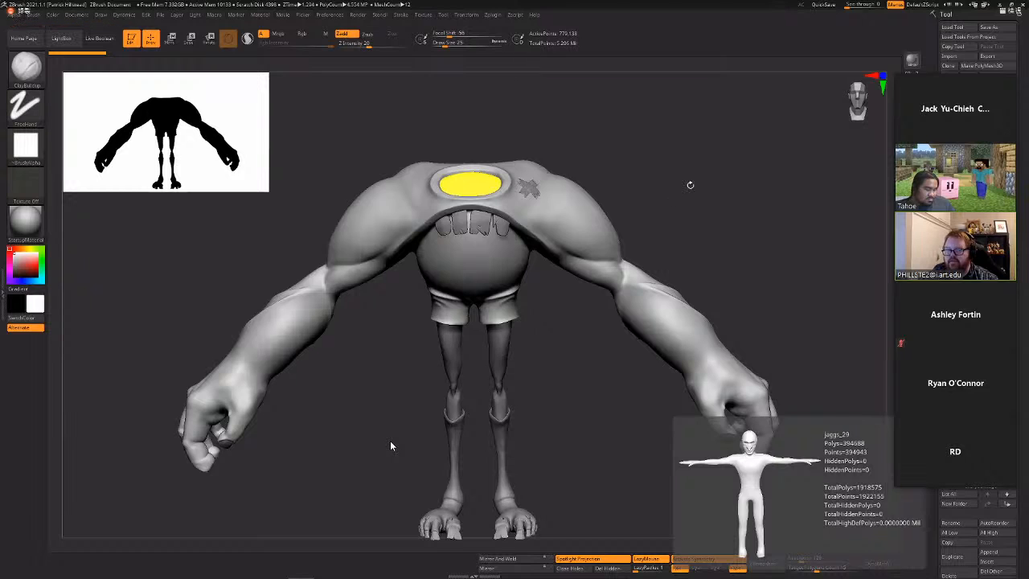
{"action": "left_click_drag", "start_coordinate": [688, 184], "coordinate": [684, 182]}
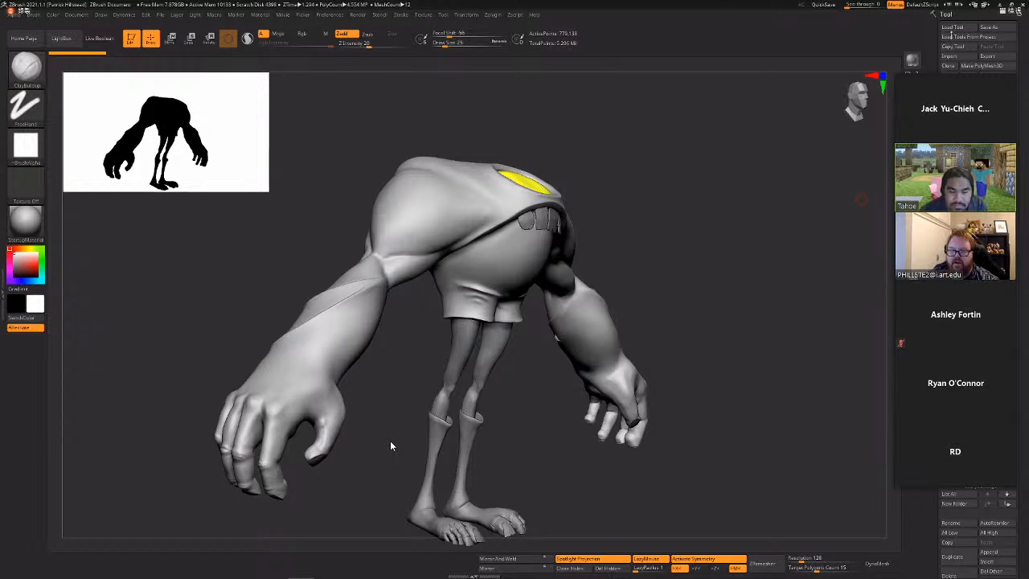
{"action": "left_click_drag", "start_coordinate": [749, 195], "coordinate": [611, 201]}
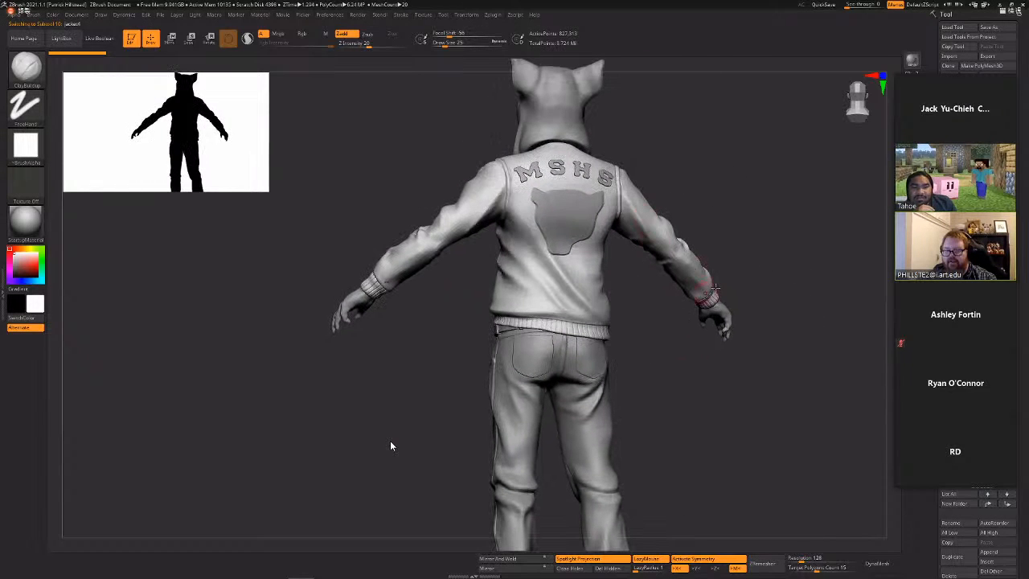
View the pig-masked character's varsity jacket from the back with the MSHS lettering and from the front.
{"action": "mouse_move", "coordinate": [767, 372]}
{"action": "left_mouse_down"}
{"action": "mouse_move", "coordinate": [732, 365]}
{"action": "mouse_move", "coordinate": [716, 377]}
{"action": "left_mouse_up"}
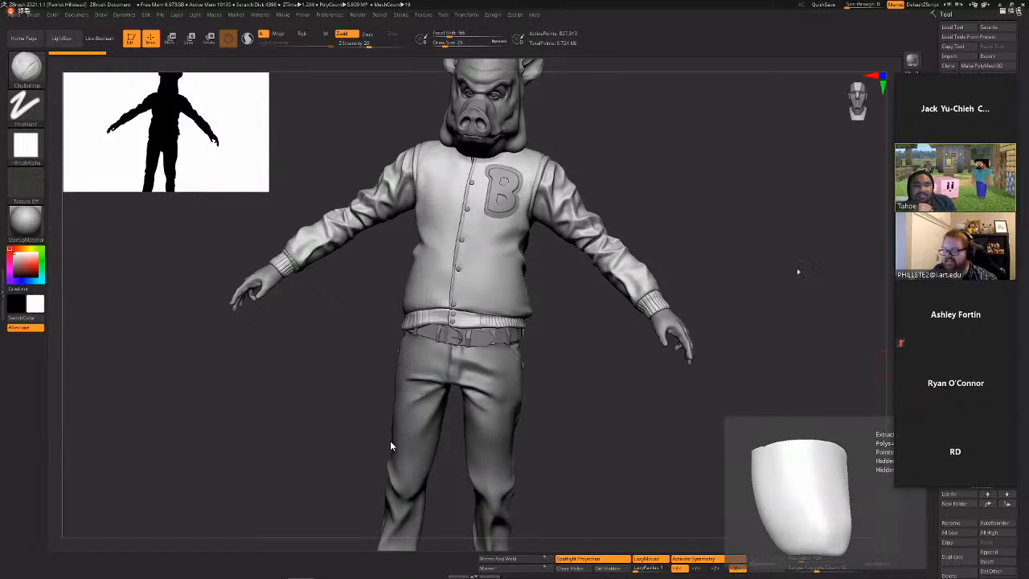
{"action": "mouse_move", "coordinate": [777, 177]}
{"action": "left_mouse_down"}
{"action": "mouse_move", "coordinate": [754, 196]}
{"action": "mouse_move", "coordinate": [725, 191]}
{"action": "left_mouse_up"}
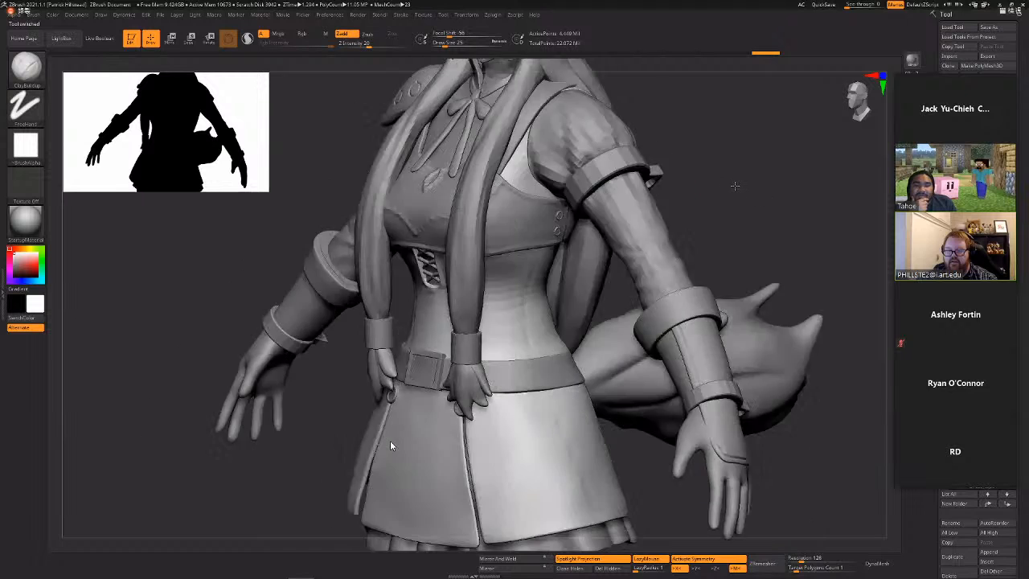
Examine the long-haired girl with the bushy tail from three-quarter, side and front views, including her skirt and bodice.
{"action": "left_click_drag", "start_coordinate": [840, 185], "coordinate": [446, 289]}
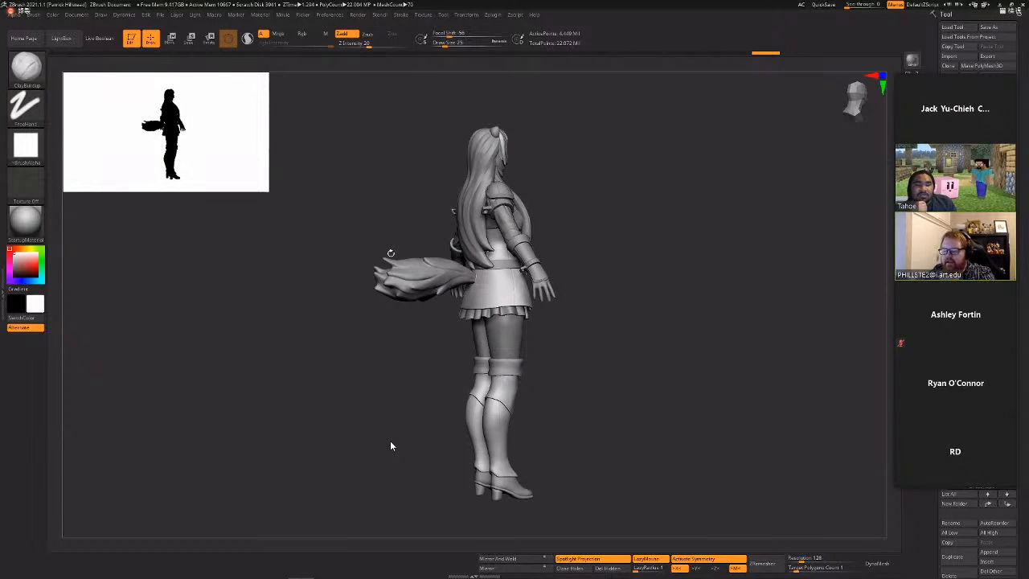
{"action": "left_click_drag", "start_coordinate": [648, 344], "coordinate": [607, 343]}
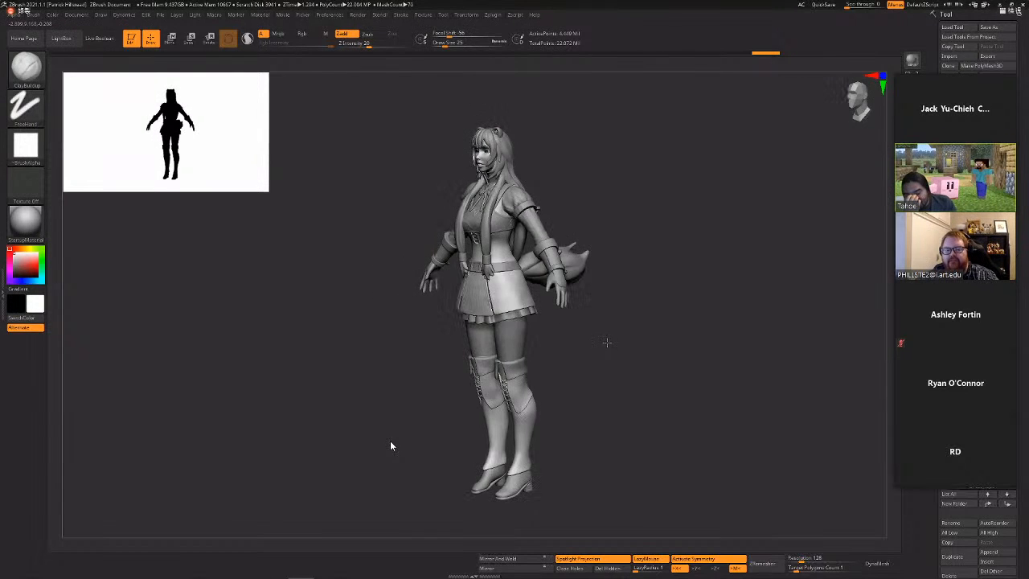
{"action": "left_click_drag", "start_coordinate": [624, 391], "coordinate": [627, 474], "text": "alt"}
{"action": "left_click_drag", "start_coordinate": [726, 166], "coordinate": [756, 252]}
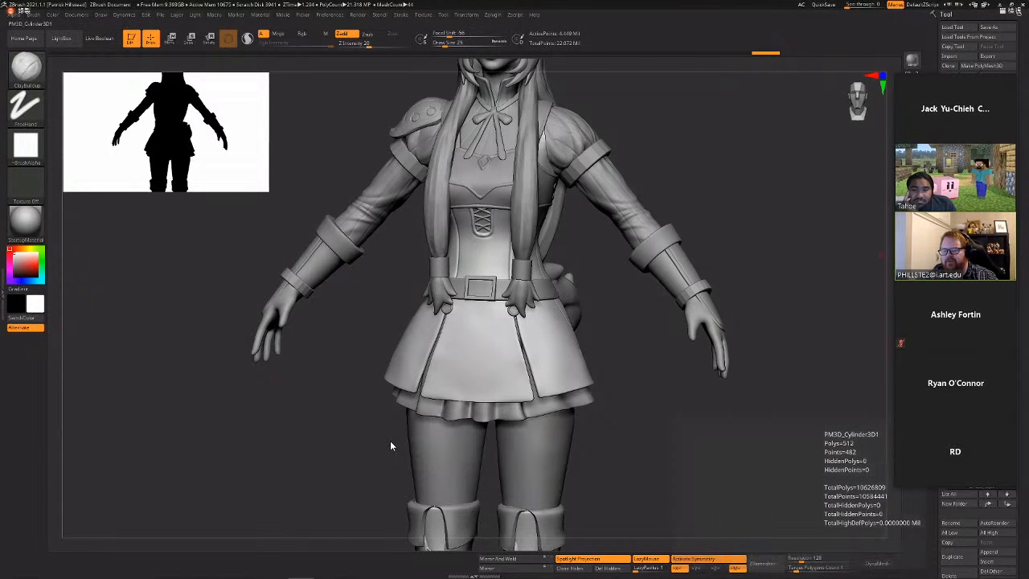
Frame the pig-masked character and examine the jacket hem, belt and jeans from the front, side and back.
{"action": "left_click", "coordinate": [957, 161]}
{"action": "key", "text": "f"}
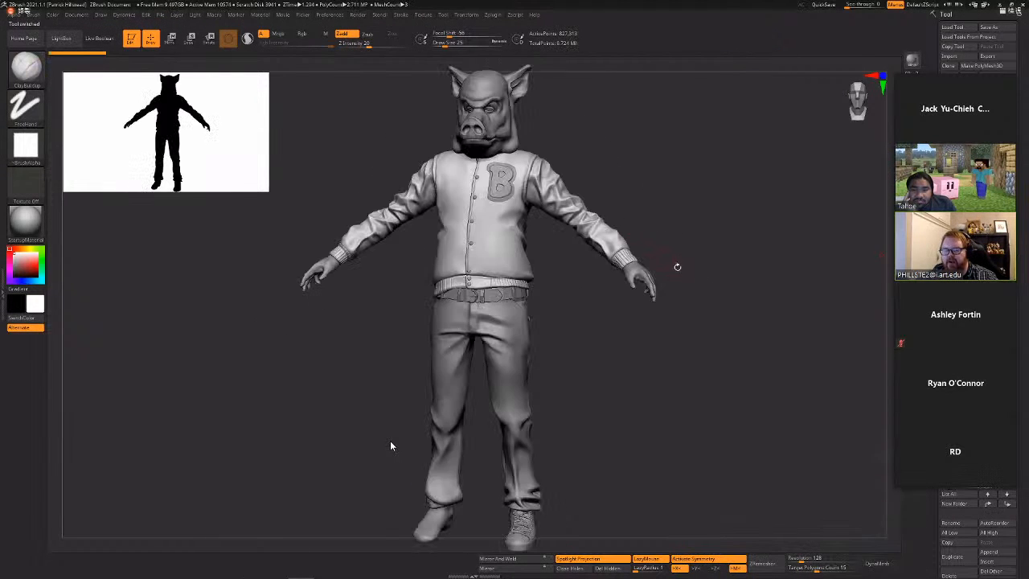
{"action": "left_click_drag", "start_coordinate": [587, 316], "coordinate": [587, 358], "text": "alt"}
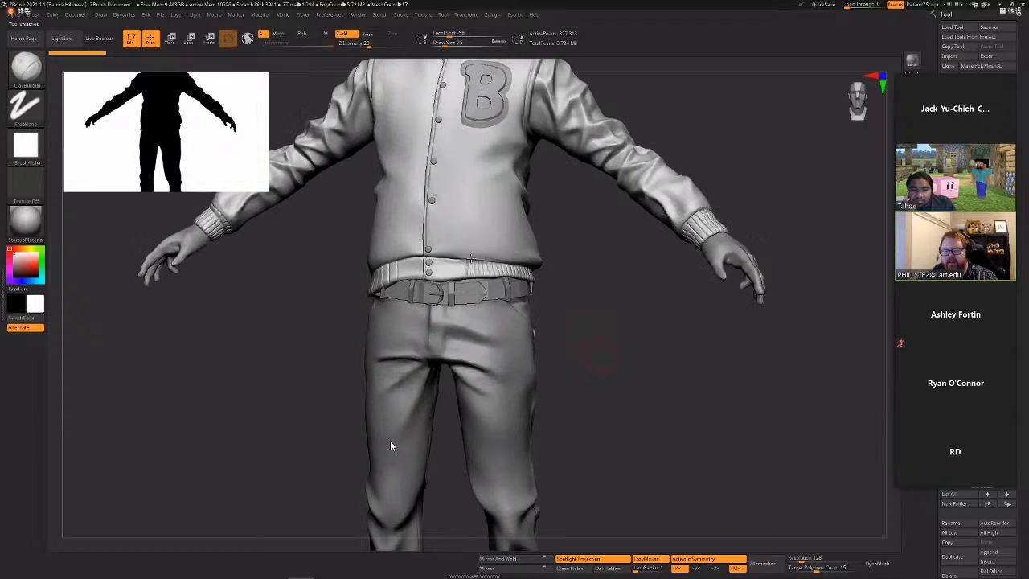
{"action": "left_click_drag", "start_coordinate": [627, 329], "coordinate": [563, 320]}
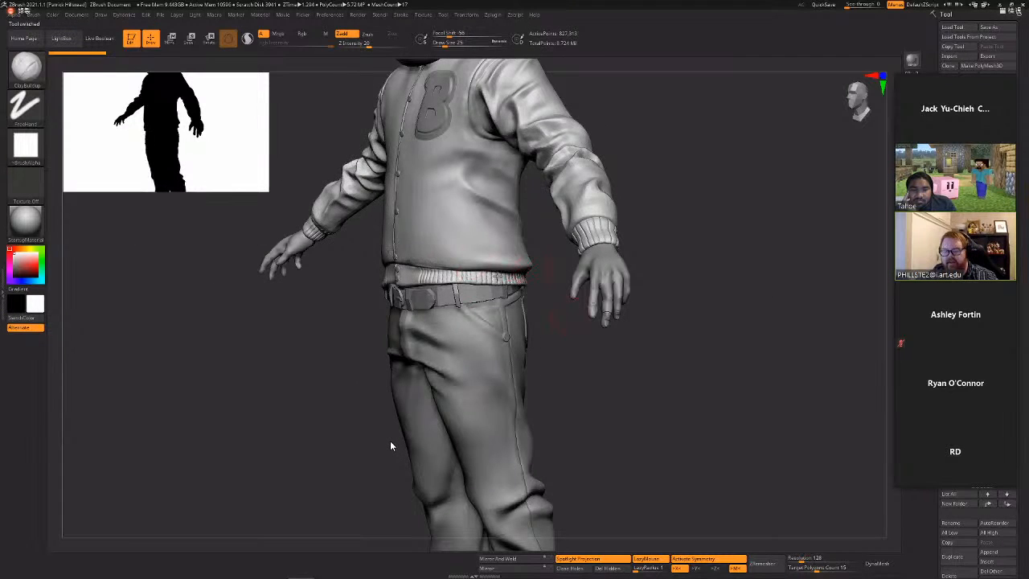
{"action": "left_click_drag", "start_coordinate": [675, 268], "coordinate": [514, 265]}
{"action": "left_click_drag", "start_coordinate": [680, 315], "coordinate": [670, 315]}
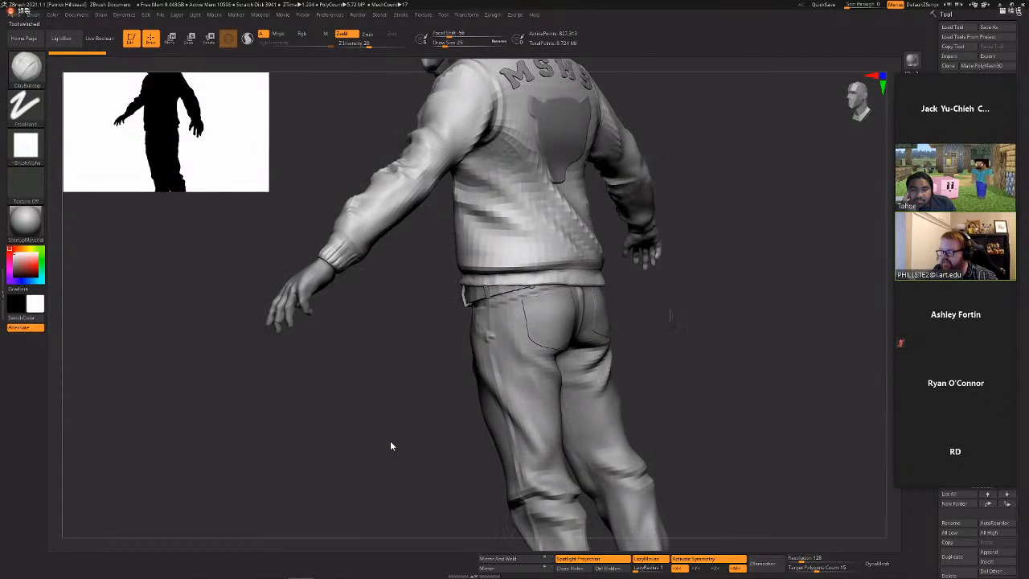
{"action": "right_click_drag", "start_coordinate": [548, 259], "coordinate": [726, 211]}
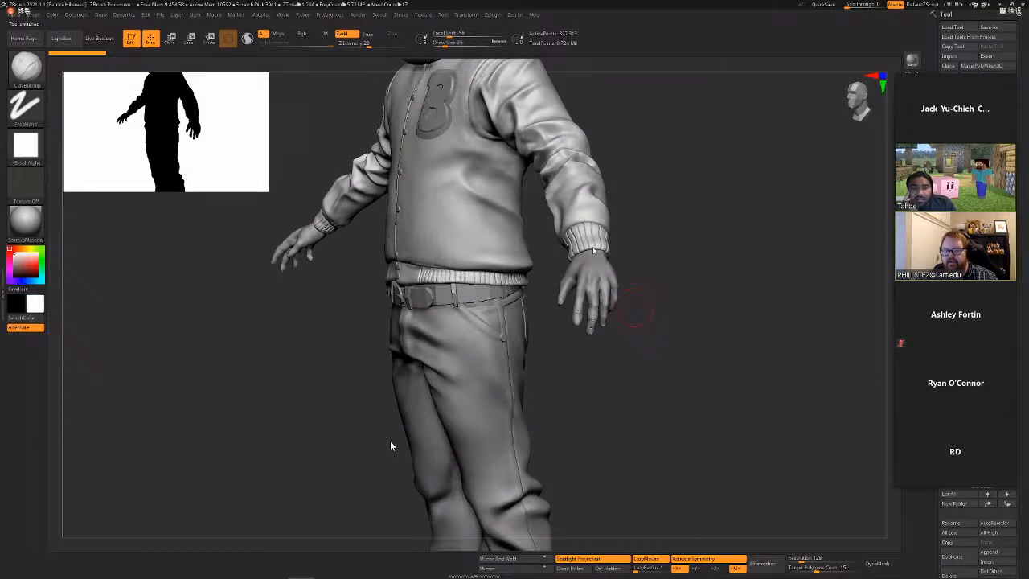
Switch to the gawain_09 project in Substance Painter and return to ZBrush.
{"action": "key", "text": "alt+Tab"}
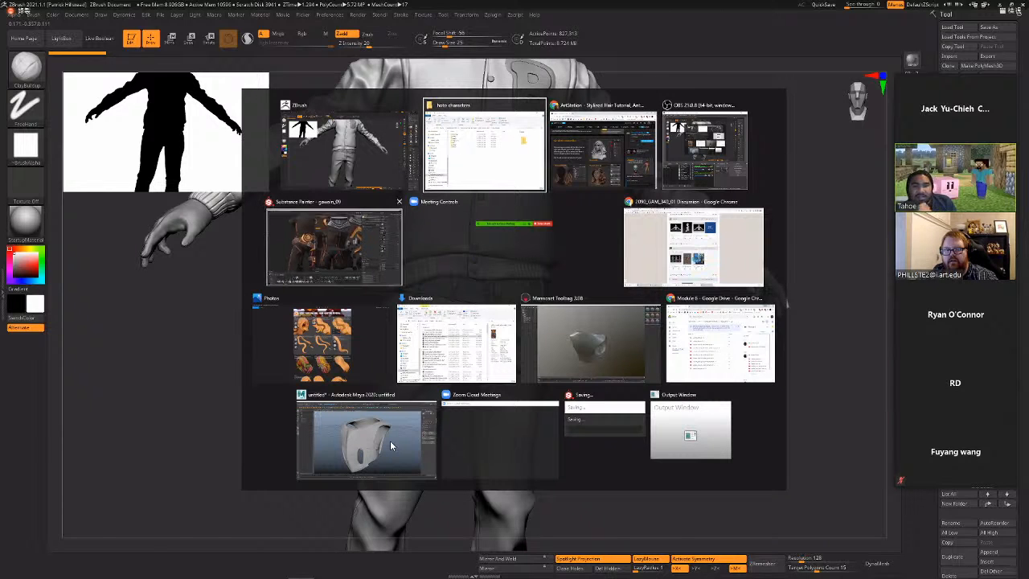
{"action": "left_click", "coordinate": [324, 257]}
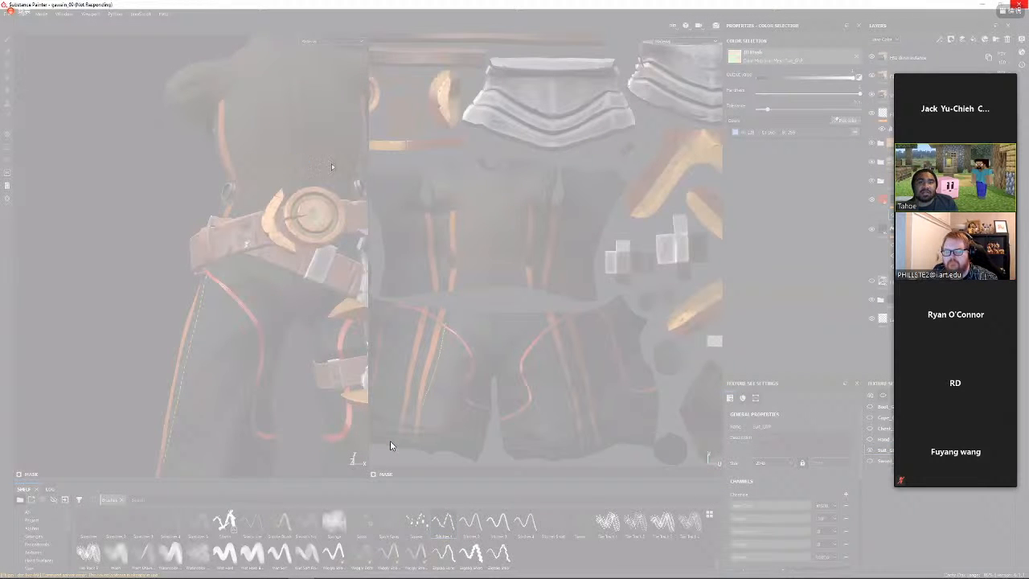
{"action": "key", "text": "alt+Tab"}
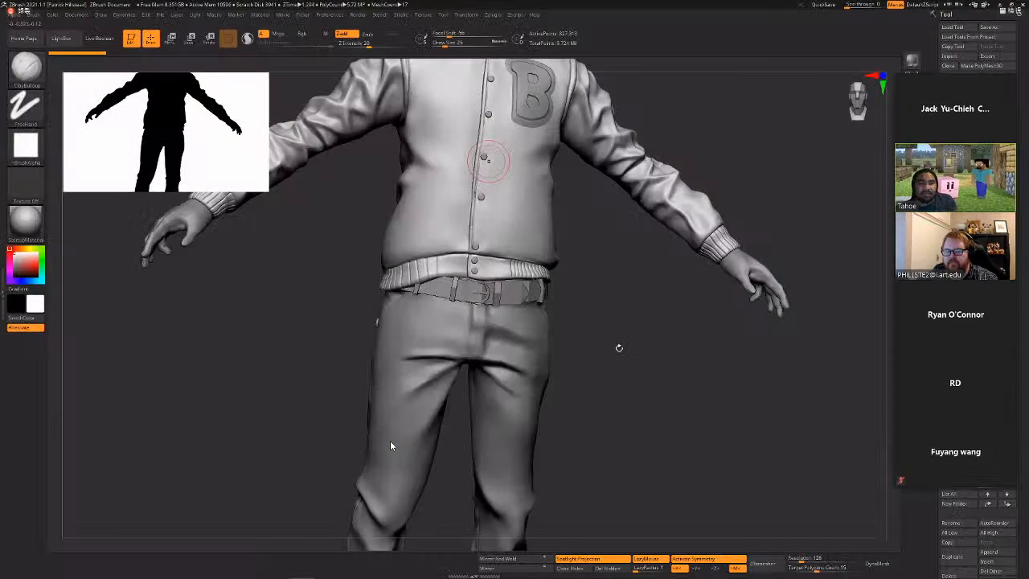
Examine the pig-masked character's jacket front, sleeve folds and mask from three-quarter and front views.
{"action": "left_click_drag", "start_coordinate": [618, 346], "coordinate": [585, 322]}
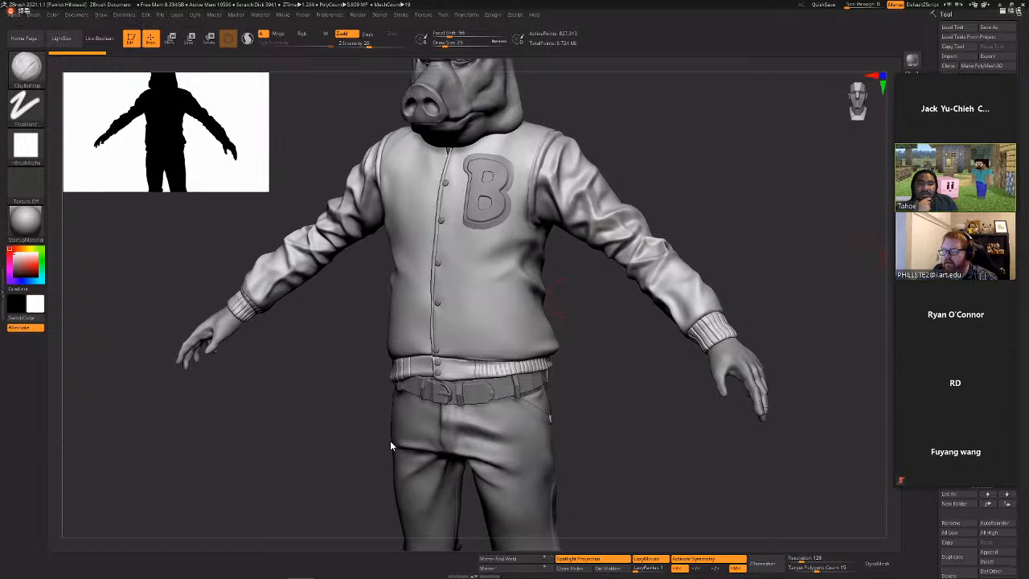
{"action": "mouse_move", "coordinate": [646, 205]}
{"action": "left_mouse_down"}
{"action": "mouse_move", "coordinate": [678, 169]}
{"action": "mouse_move", "coordinate": [702, 313]}
{"action": "left_mouse_up"}
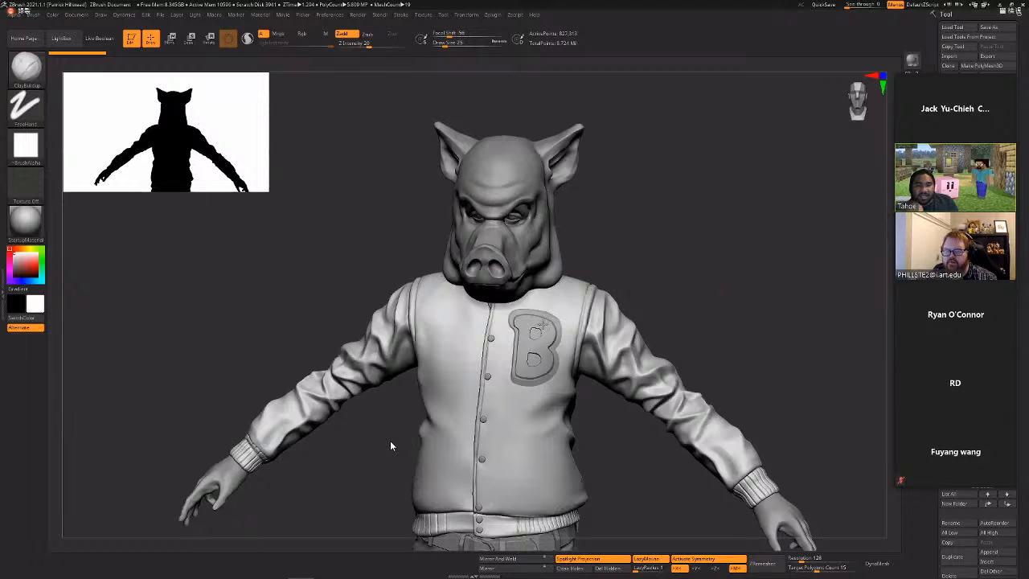
{"action": "mouse_move", "coordinate": [544, 321]}
{"action": "right_mouse_down"}
{"action": "mouse_move", "coordinate": [538, 304]}
{"action": "mouse_move", "coordinate": [610, 269]}
{"action": "mouse_move", "coordinate": [533, 325]}
{"action": "mouse_move", "coordinate": [675, 288]}
{"action": "right_mouse_up"}
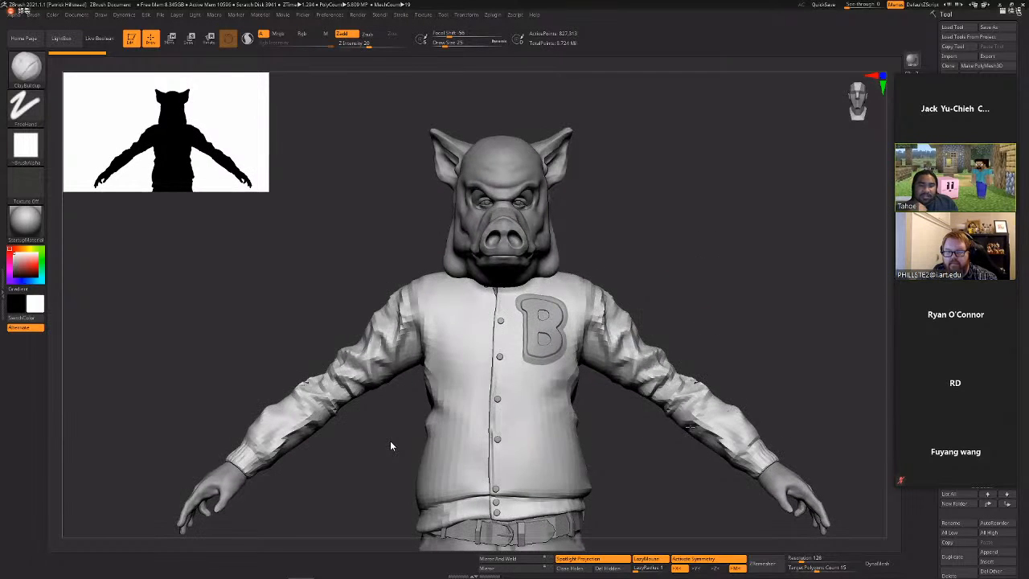
Select the jacket's letter B emblem subtool and inspect its polygon wireframe up close, toggling PolyFrame on and off.
{"action": "left_click", "coordinate": [540, 329], "text": "alt"}
{"action": "right_click_drag", "start_coordinate": [702, 376], "coordinate": [826, 161]}
{"action": "right_click_drag", "start_coordinate": [757, 137], "coordinate": [821, 170], "text": "ctrl"}
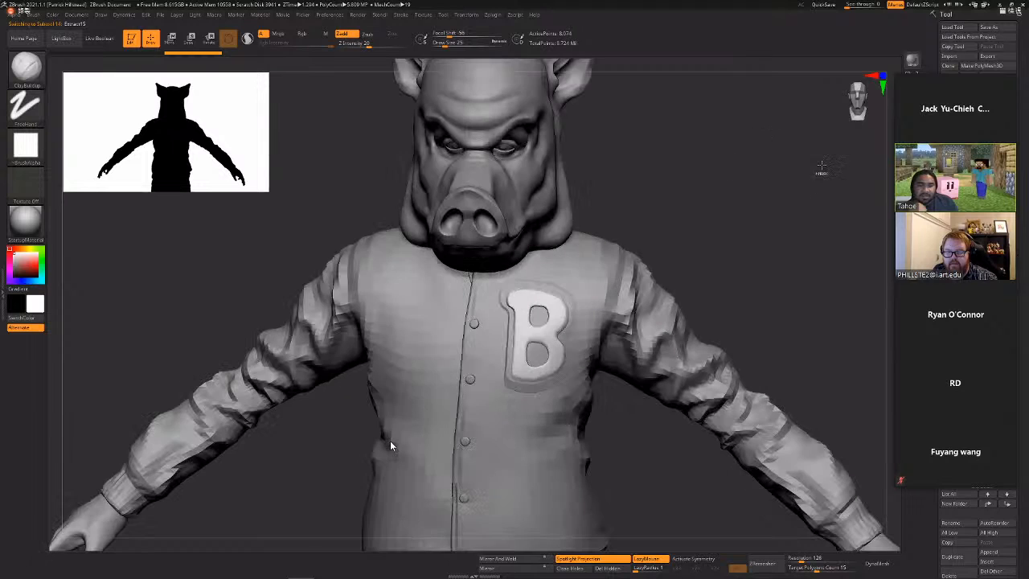
{"action": "mouse_move", "coordinate": [524, 418]}
{"action": "right_mouse_down", "text": "ctrl"}
{"action": "mouse_move", "coordinate": [420, 431]}
{"action": "mouse_move", "coordinate": [579, 304]}
{"action": "mouse_move", "coordinate": [897, 201]}
{"action": "right_mouse_up", "text": "ctrl"}
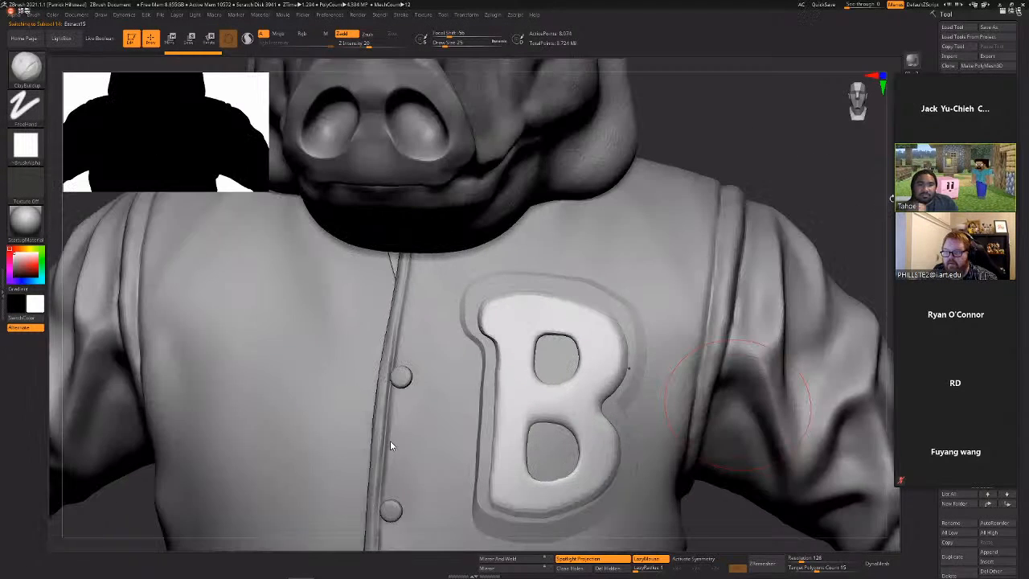
{"action": "key", "text": "shift+f"}
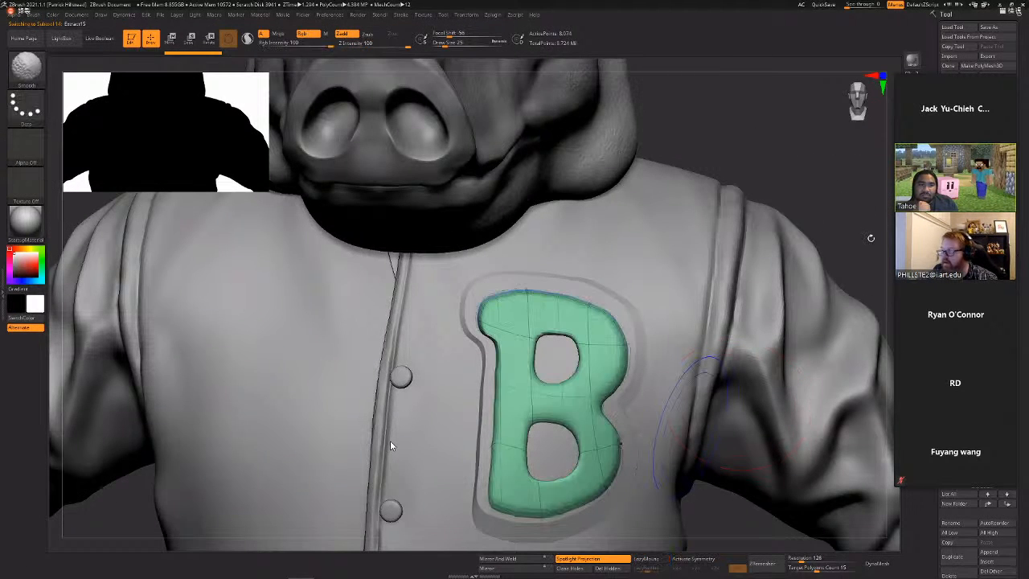
{"action": "key", "text": "shift+f"}
{"action": "right_click_drag", "start_coordinate": [875, 238], "coordinate": [880, 235]}
Display the one-eyed creature again and frame it in the front view.
{"action": "right_click_drag", "start_coordinate": [391, 446], "coordinate": [391, 446]}
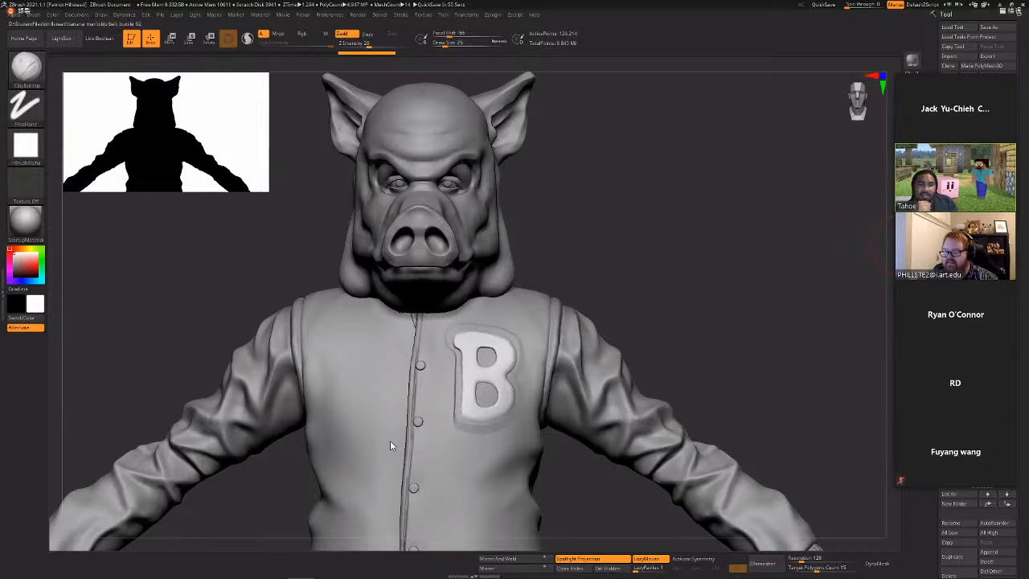
{"action": "key", "text": "f"}
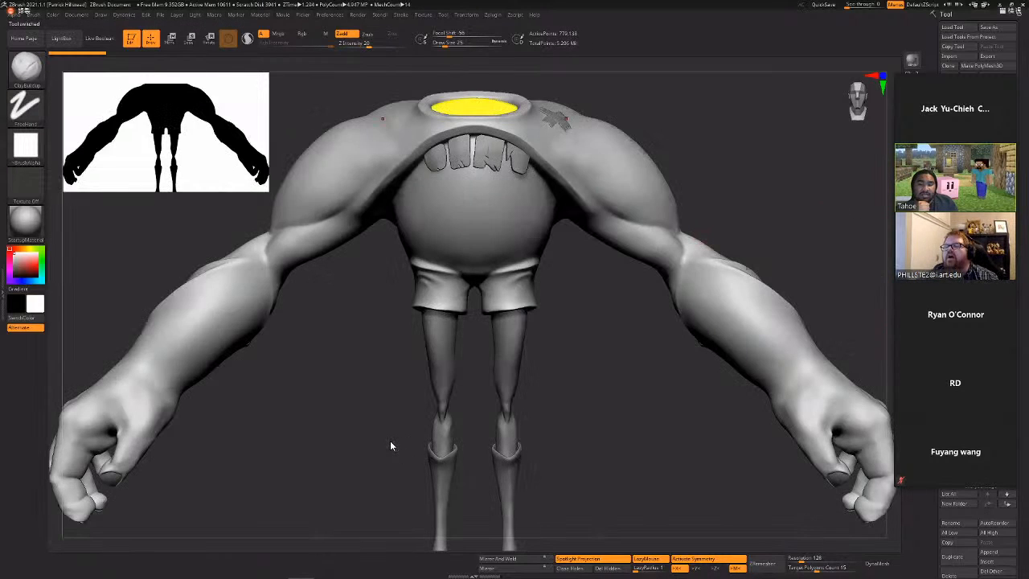
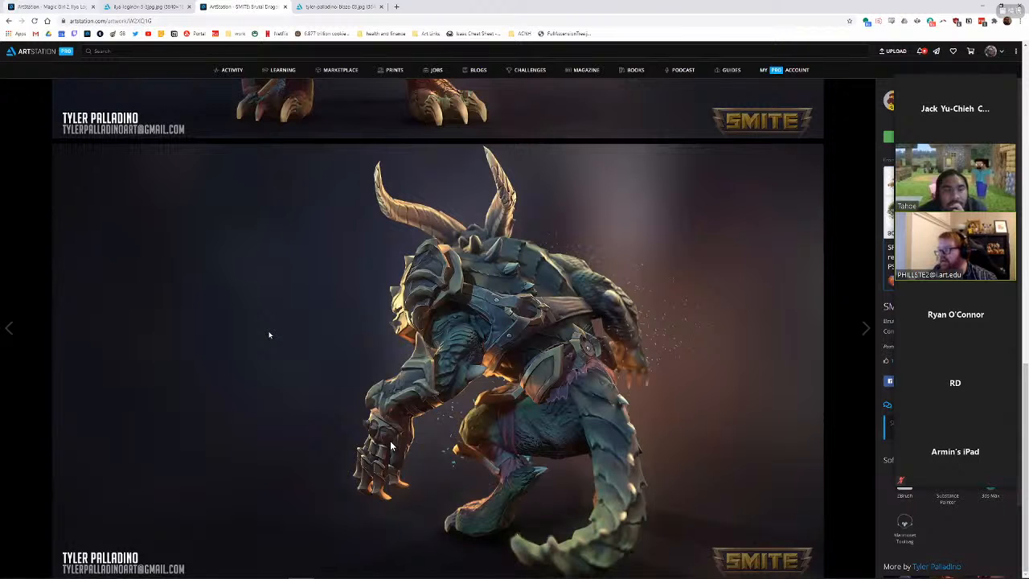
Go back from the SMITE creature artwork in the browser to the artist's ArtStation portfolio page.
{"action": "key", "text": "alt+Left"}
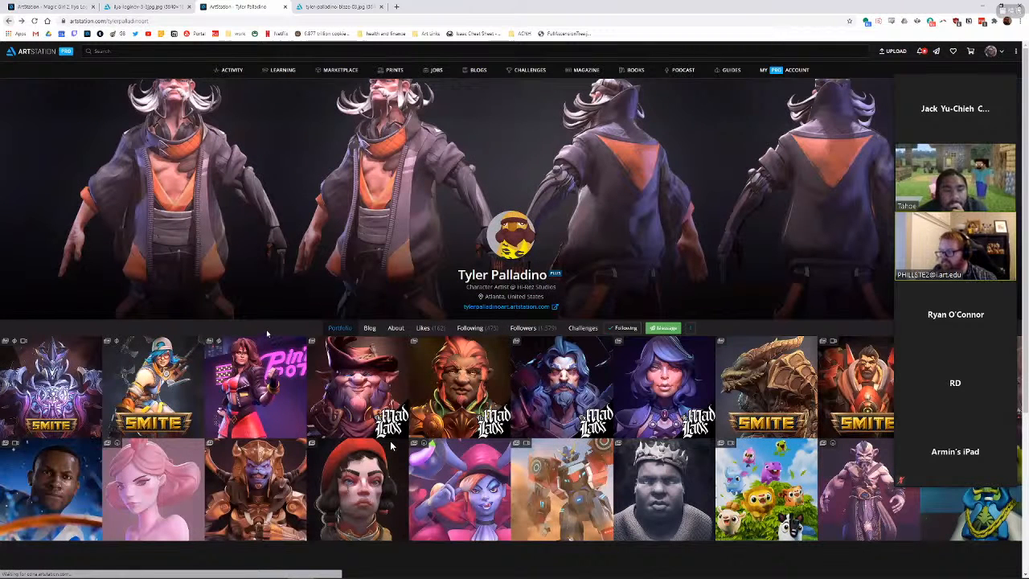